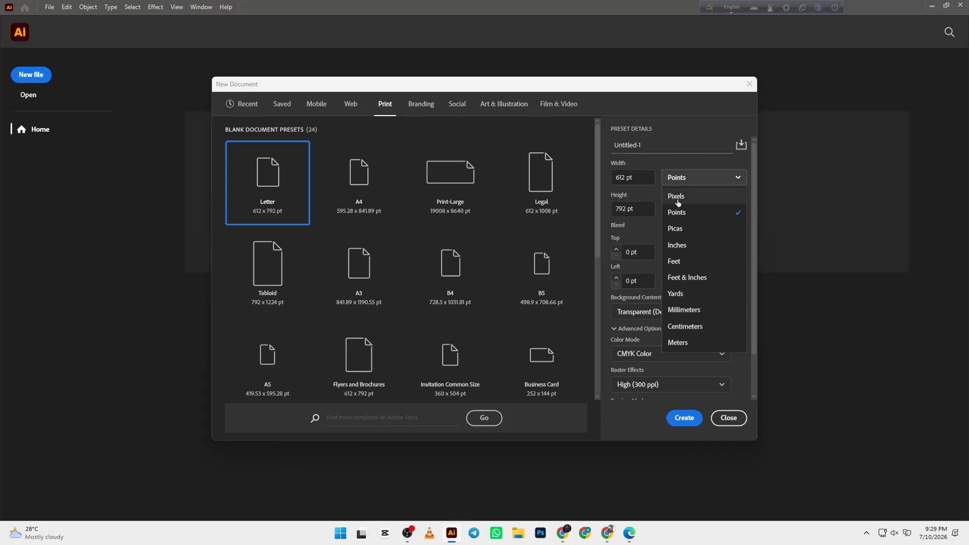
# Create a new print document 17 in wide and 23 in high, with 0.125 in bleed on all sides and a white background.
pyautogui.click(680, 245)
pyautogui.doubleClick(618, 174)
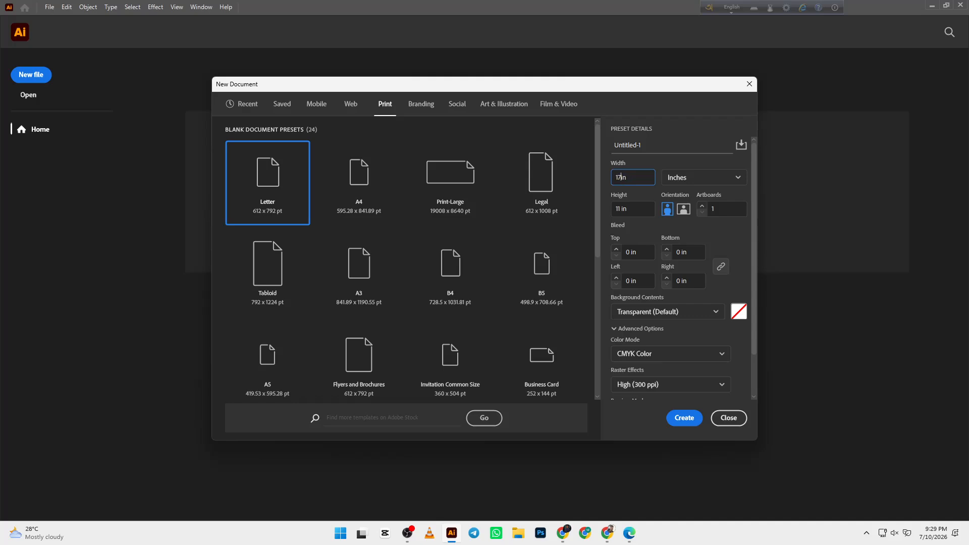
pyautogui.doubleClick(616, 206)
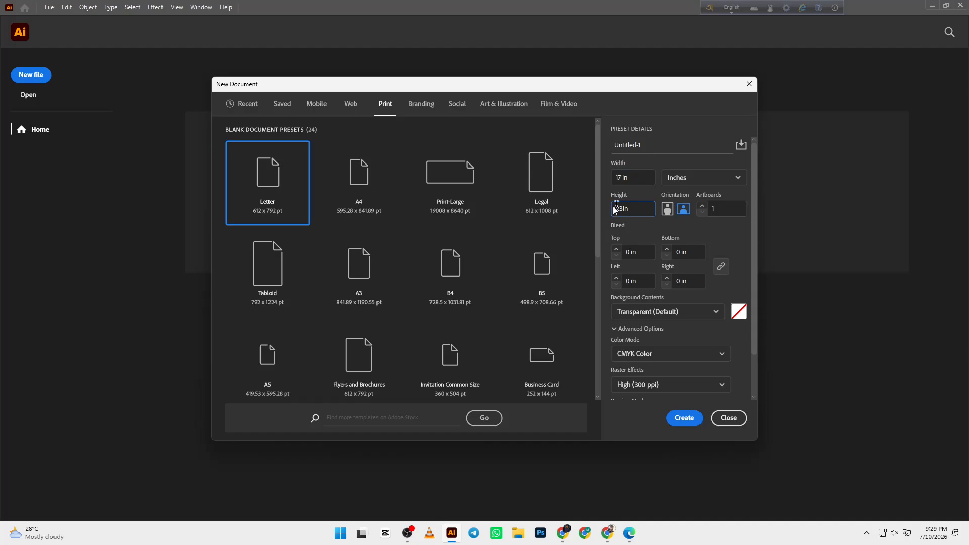
pyautogui.click(616, 248)
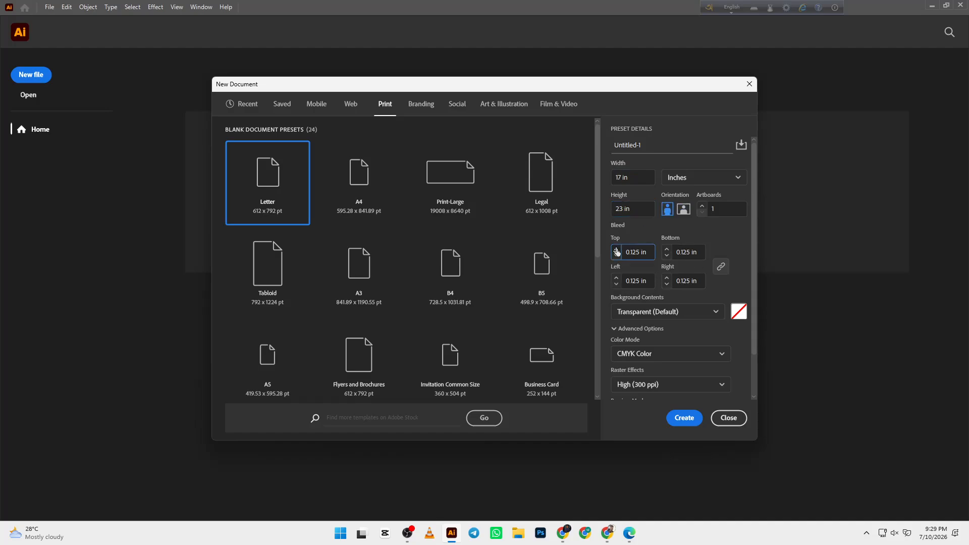
pyautogui.click(691, 313)
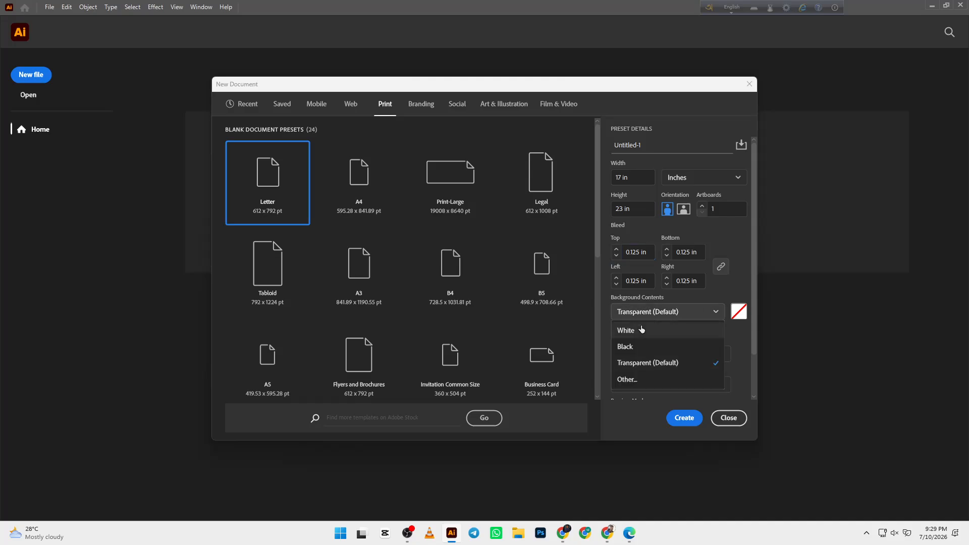
pyautogui.click(694, 330)
pyautogui.click(686, 422)
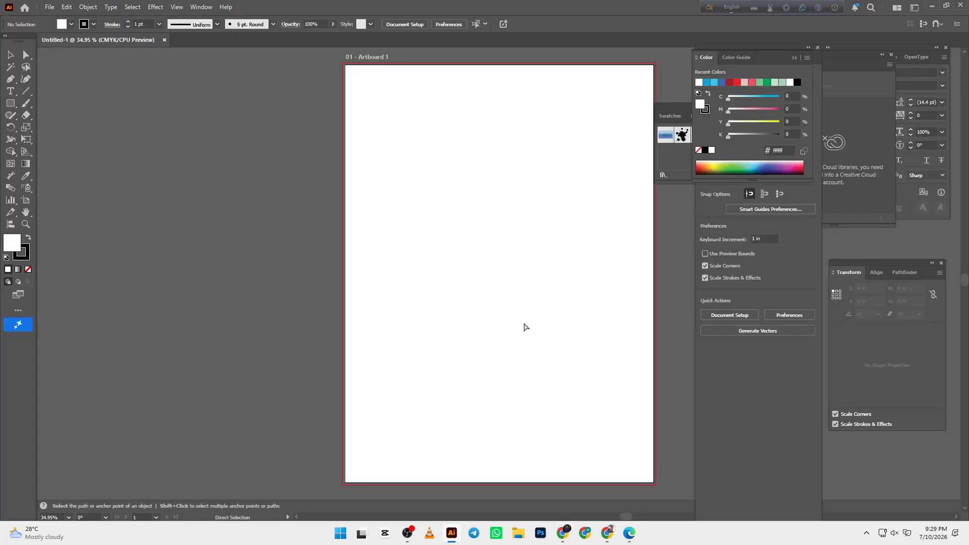
# Paste the copied example flyer image and place it beside the artboard as a reference.
pyautogui.hotkey('ctrl', 'v')
pyautogui.press('v')
pyautogui.moveTo(524, 327); pyautogui.dragTo(305, 316)
pyautogui.click(417, 302)
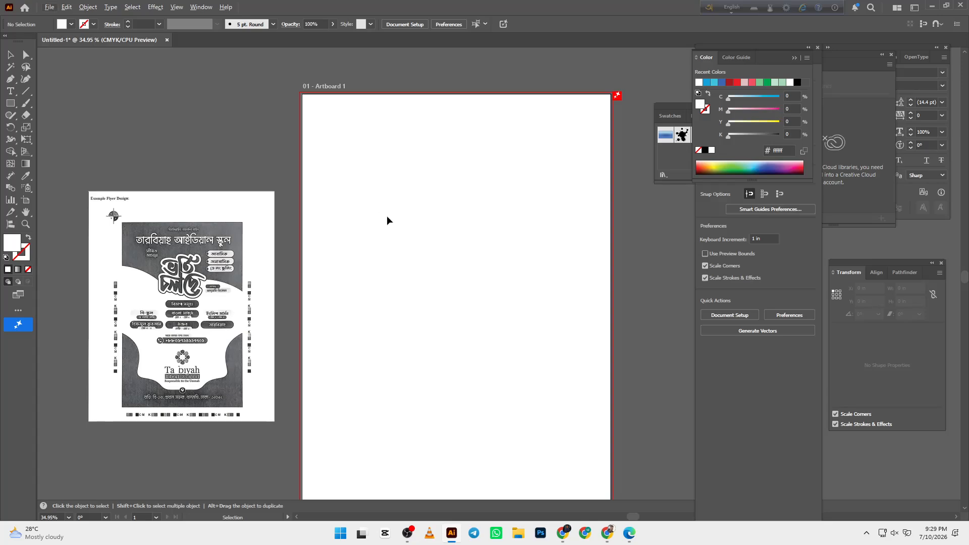
pyautogui.scroll(1, 195, 255)
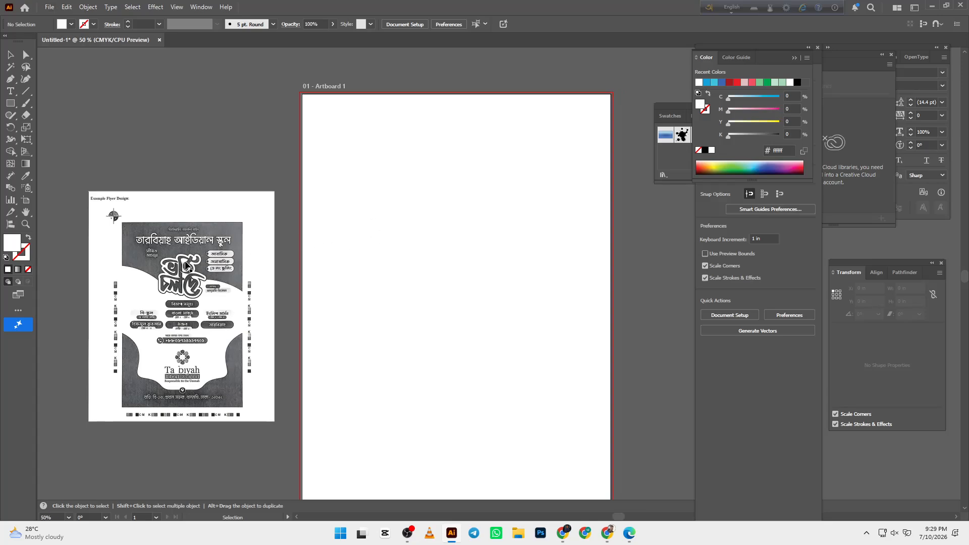
pyautogui.moveTo(195, 257); pyautogui.dragTo(200, 245)
pyautogui.scroll(-1, 193, 280)
pyautogui.moveTo(321, 252); pyautogui.dragTo(310, 254)
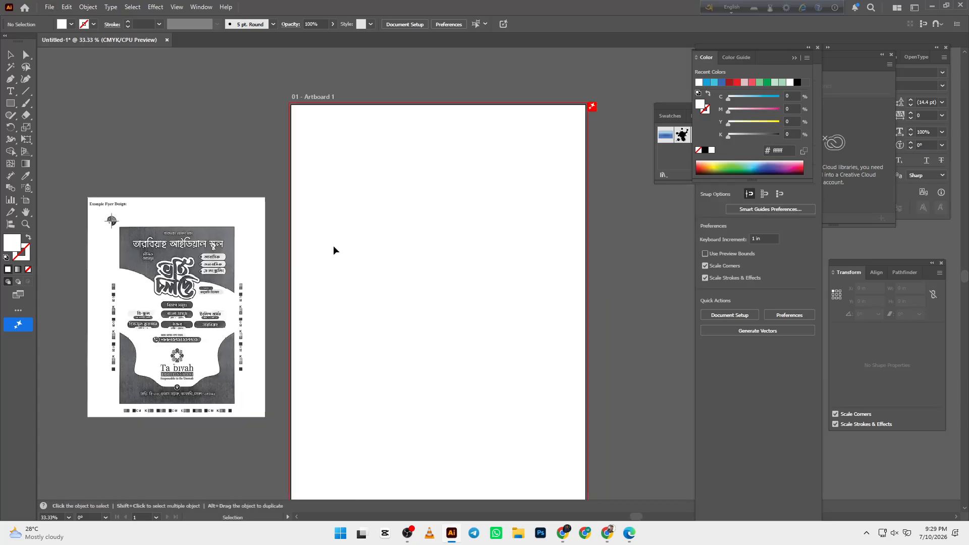
# Create a 17 x 23 in rectangle and align it horizontally and vertically to the centre of the artboard.
pyautogui.press('m')
pyautogui.click(341, 198)
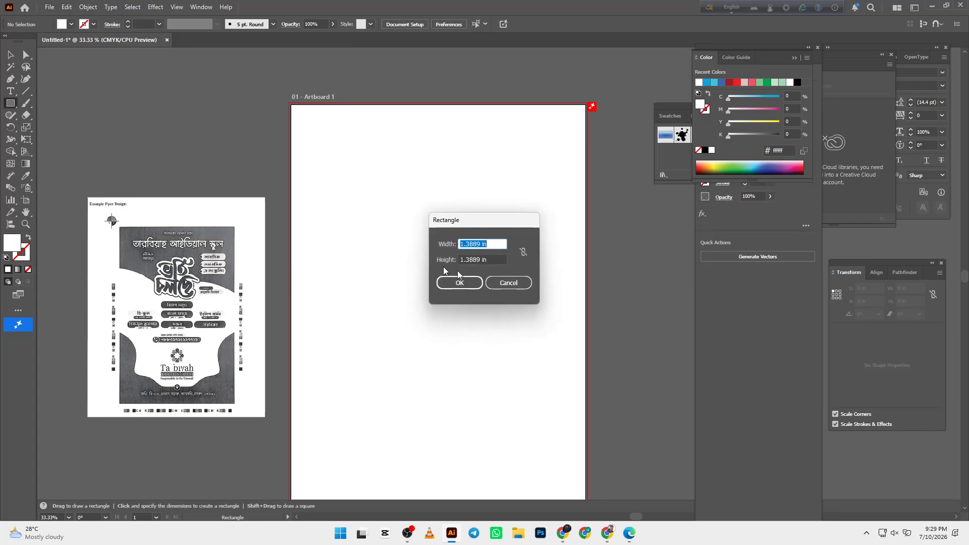
pyautogui.write('17')
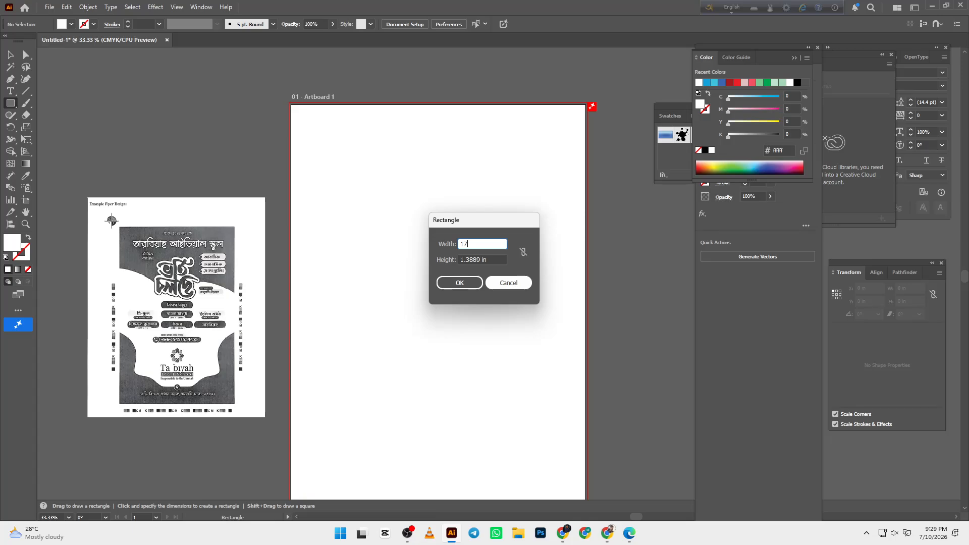
pyautogui.press('Tab')
pyautogui.write('23')
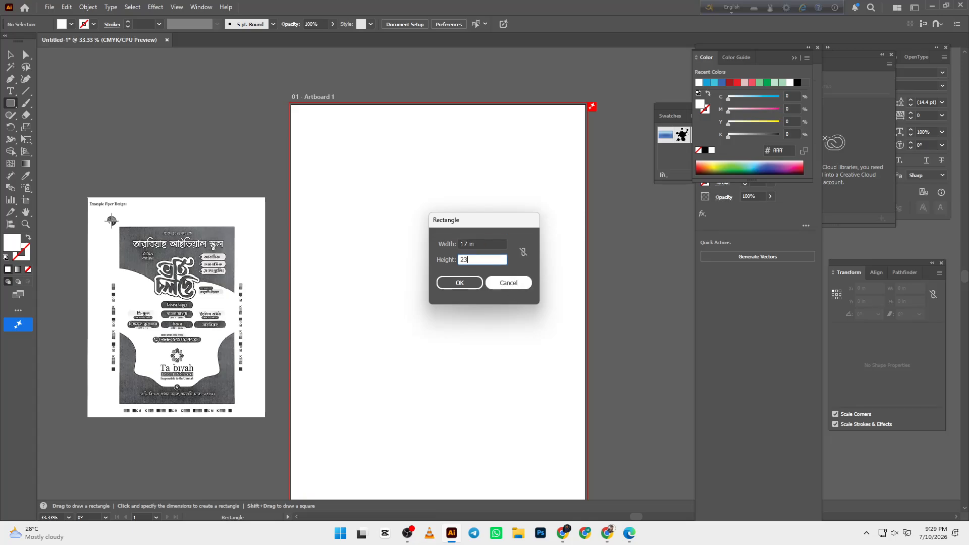
pyautogui.click(472, 282)
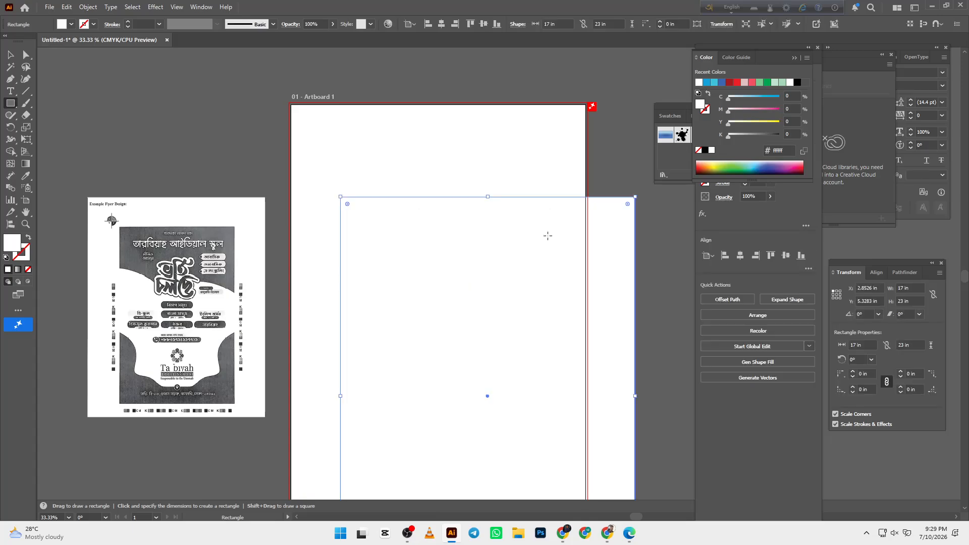
pyautogui.click(441, 24)
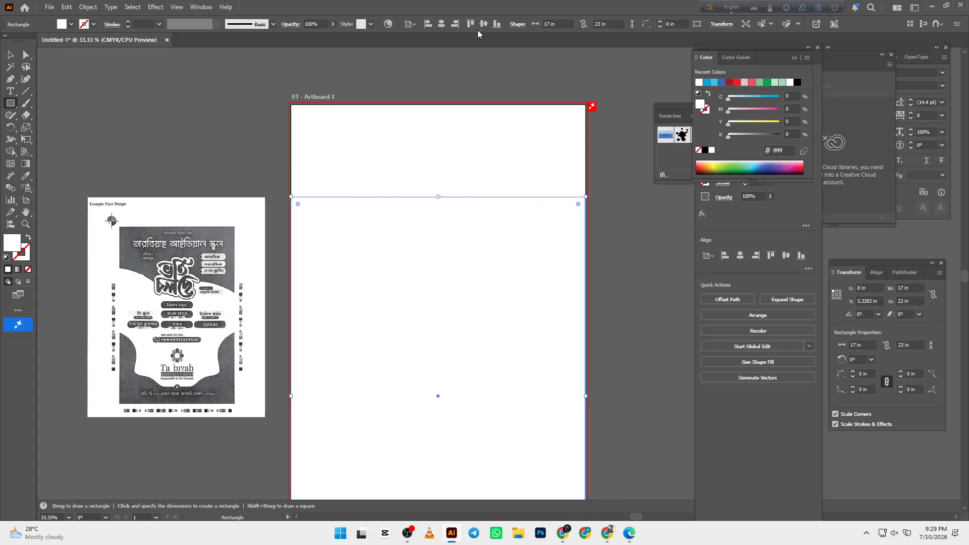
pyautogui.click(479, 28)
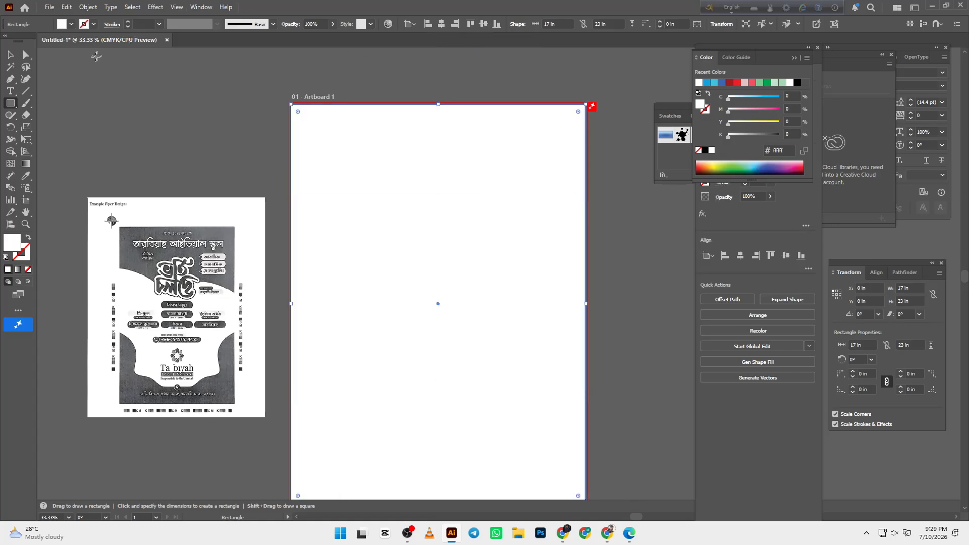
# Offset the rectangle's path by -1 in for the inner safety margin, checking the requirement in the PDF brief.
pyautogui.click(10, 55)
pyautogui.moveTo(273, 121); pyautogui.dragTo(337, 164)
pyautogui.press('space')
pyautogui.moveTo(376, 197); pyautogui.dragTo(344, 196)
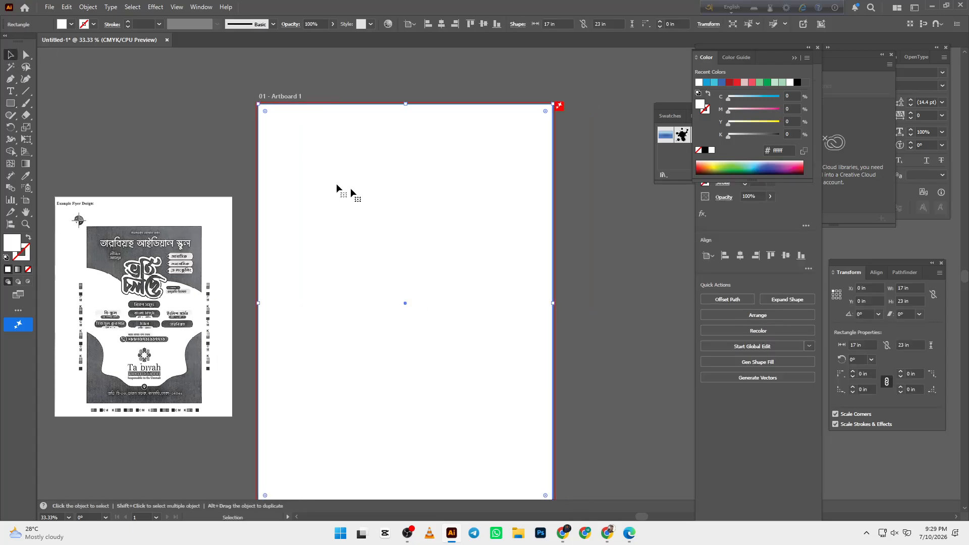
pyautogui.click(92, 9)
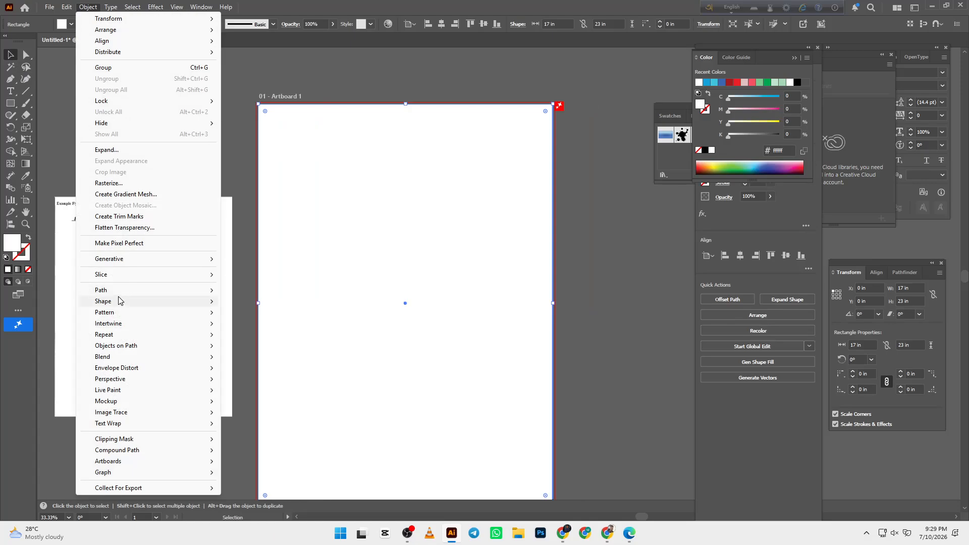
pyautogui.moveTo(135, 290)
pyautogui.click(273, 328)
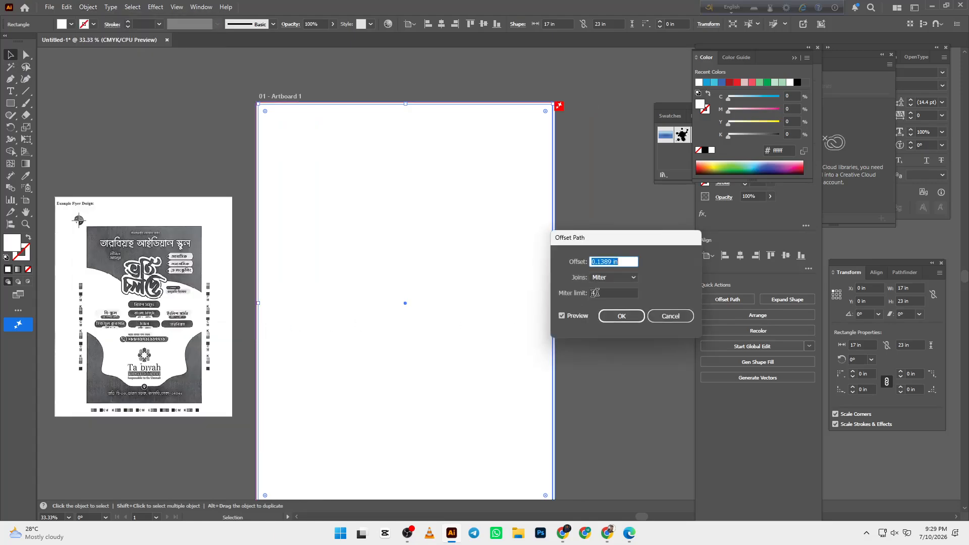
pyautogui.write('-1')
pyautogui.moveTo(603, 534)
pyautogui.click(649, 482)
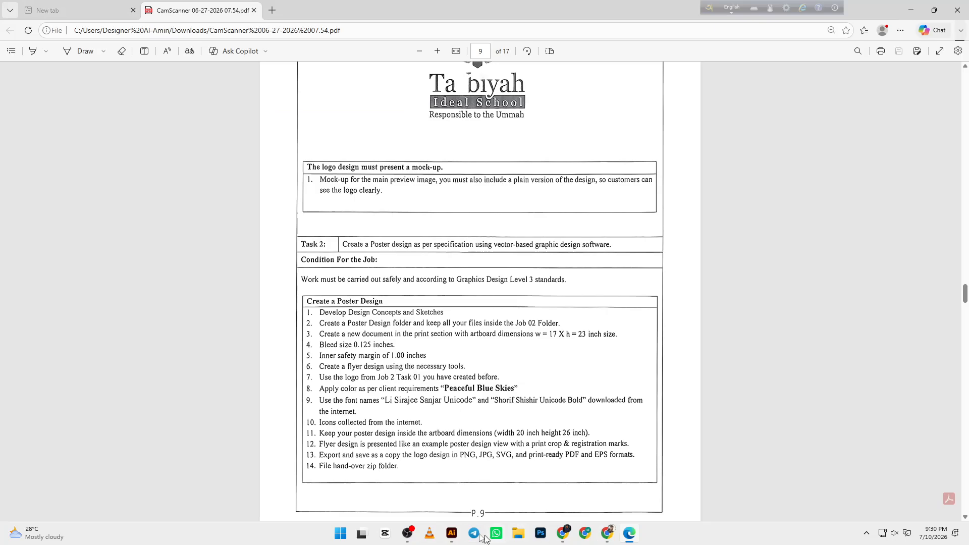
pyautogui.click(452, 534)
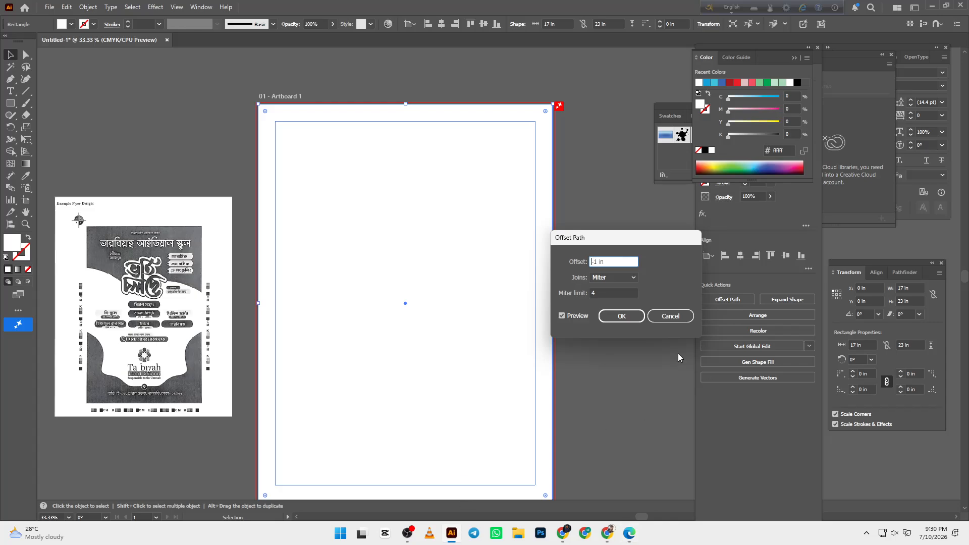
pyautogui.click(621, 316)
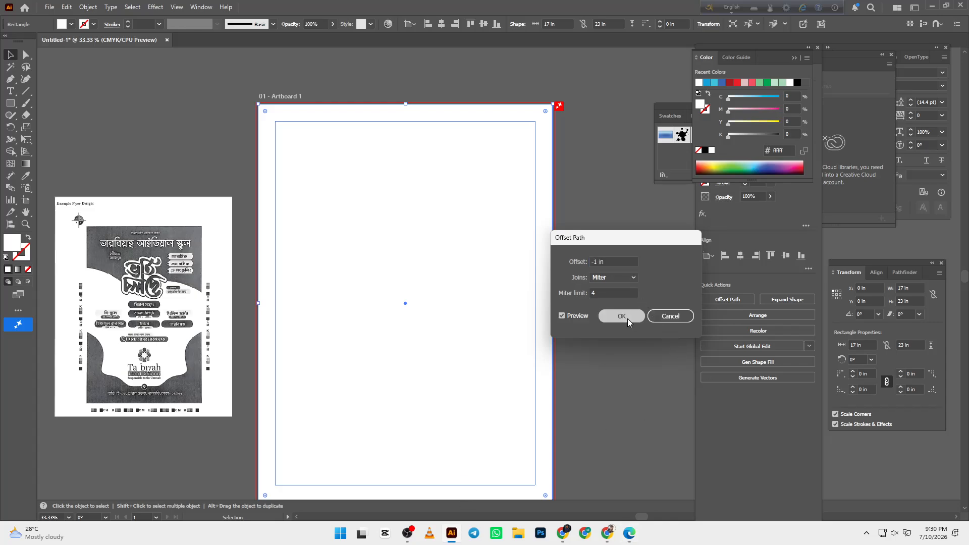
# Convert the inset rectangle into guides and lock the 17 x 23 in background rectangle.
pyautogui.press('a')
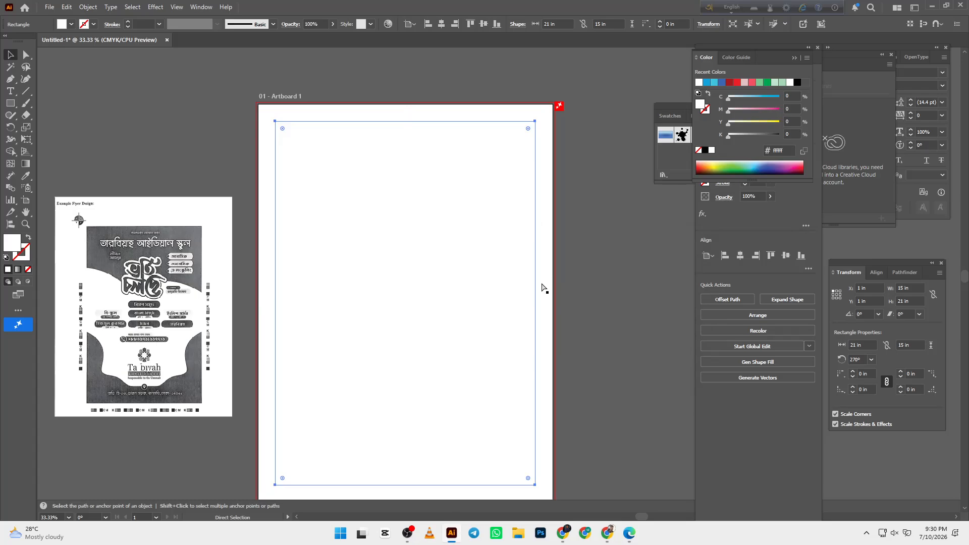
pyautogui.hotkey('ctrl', '5')
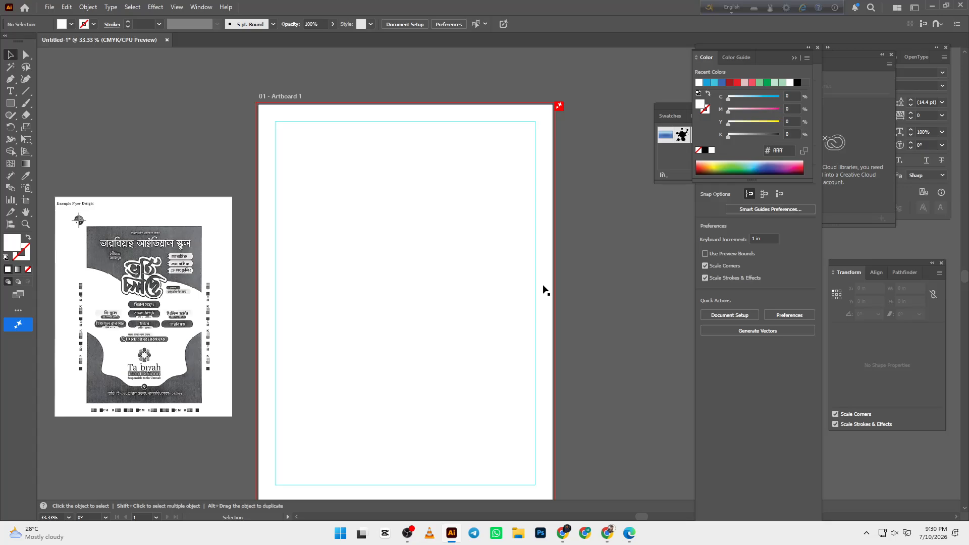
pyautogui.click(534, 163)
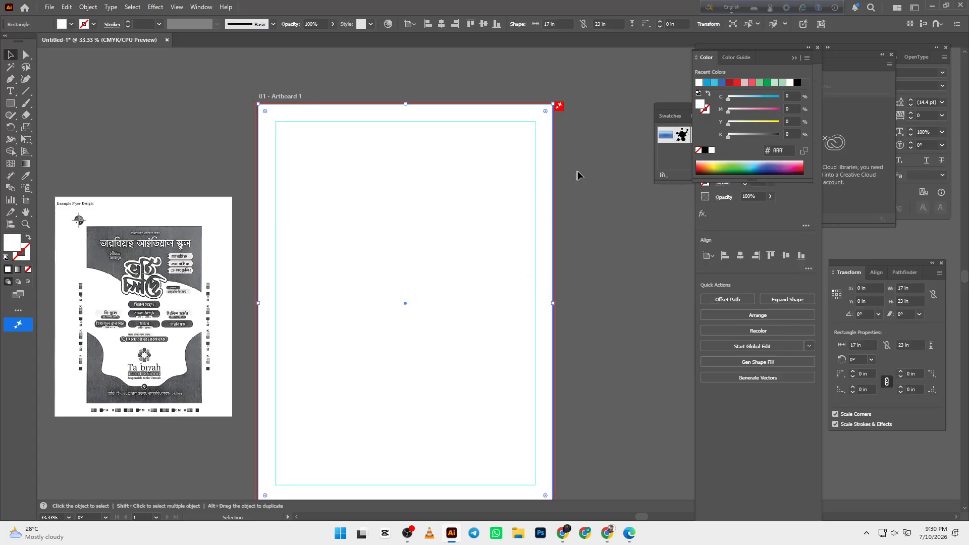
pyautogui.click(565, 178)
pyautogui.click(519, 188)
pyautogui.hotkey('ctrl', '2')
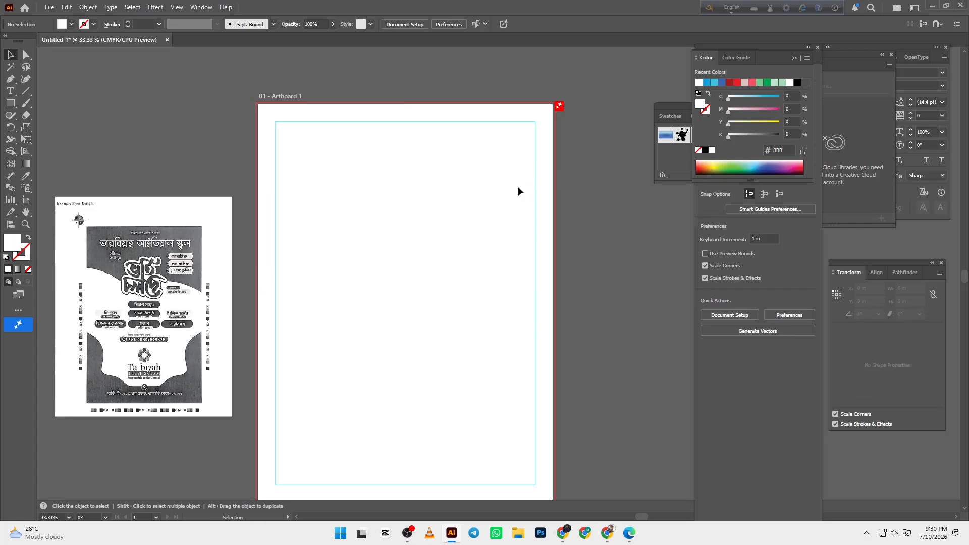
# Reposition the example flyer image and enlarge it proportionally until it reaches the artboard's edge.
pyautogui.moveTo(466, 247); pyautogui.dragTo(480, 246)
pyautogui.scroll(1, 431, 219)
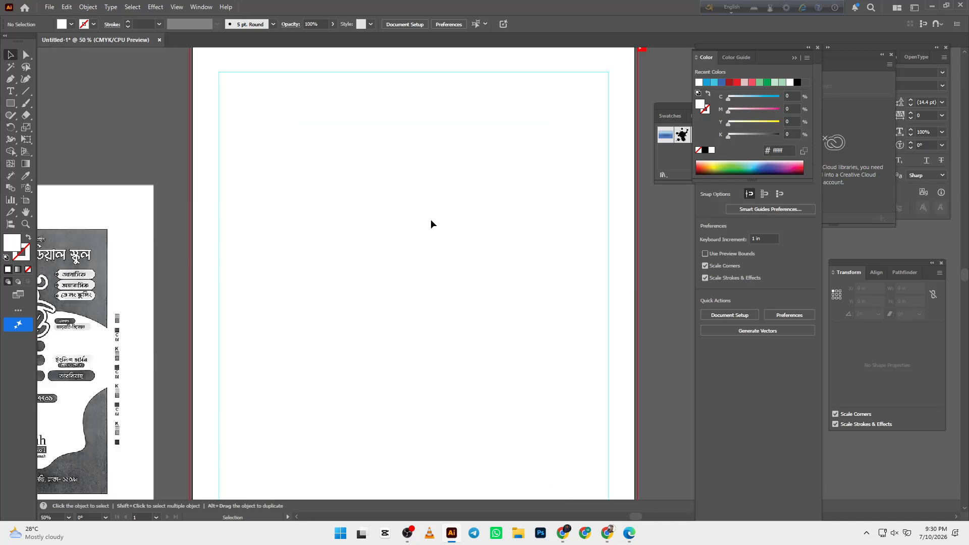
pyautogui.scroll(-2, 431, 219)
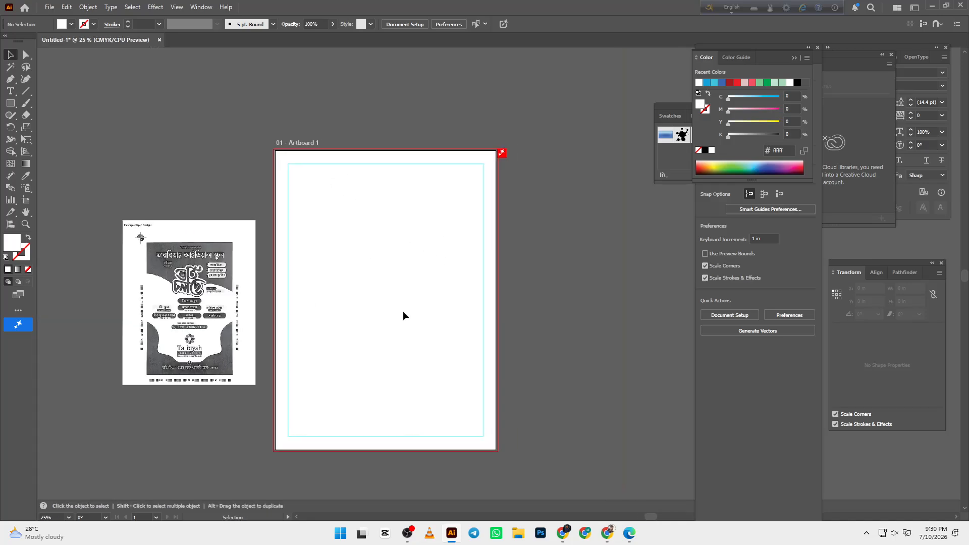
pyautogui.scroll(1, 380, 216)
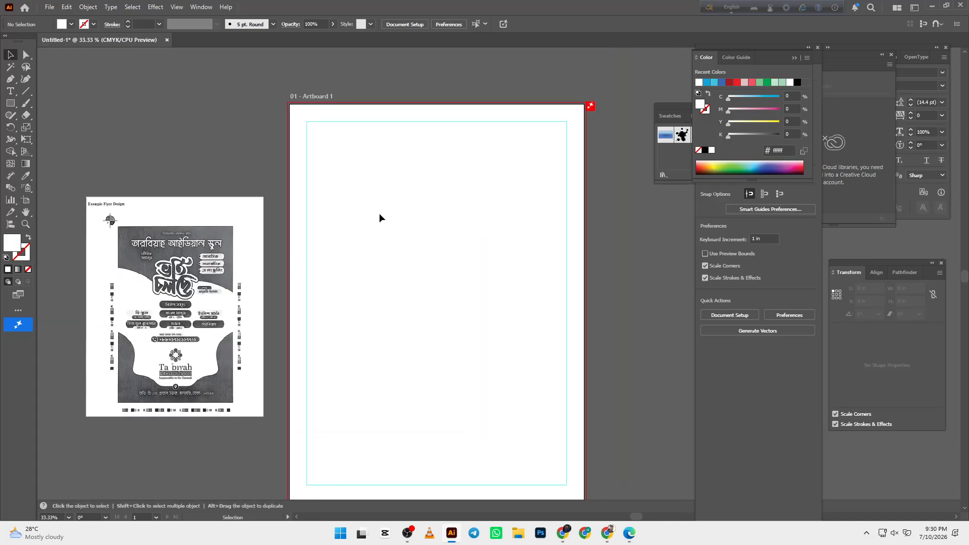
pyautogui.moveTo(342, 246); pyautogui.dragTo(340, 253)
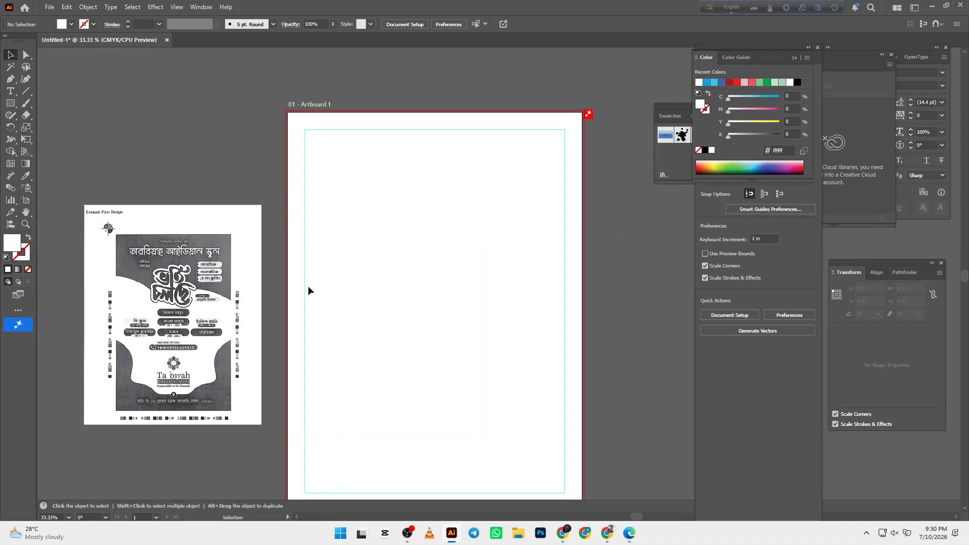
pyautogui.moveTo(276, 302); pyautogui.dragTo(290, 299)
pyautogui.moveTo(222, 287); pyautogui.dragTo(198, 296)
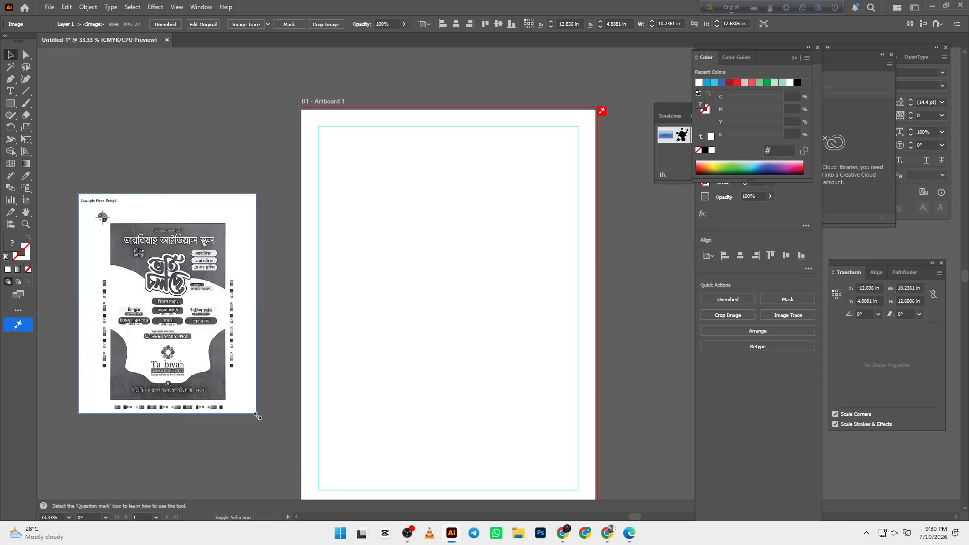
pyautogui.moveTo(257, 415); pyautogui.dragTo(288, 514)
pyautogui.moveTo(253, 360); pyautogui.dragTo(308, 448)
pyautogui.moveTo(317, 314); pyautogui.dragTo(293, 322)
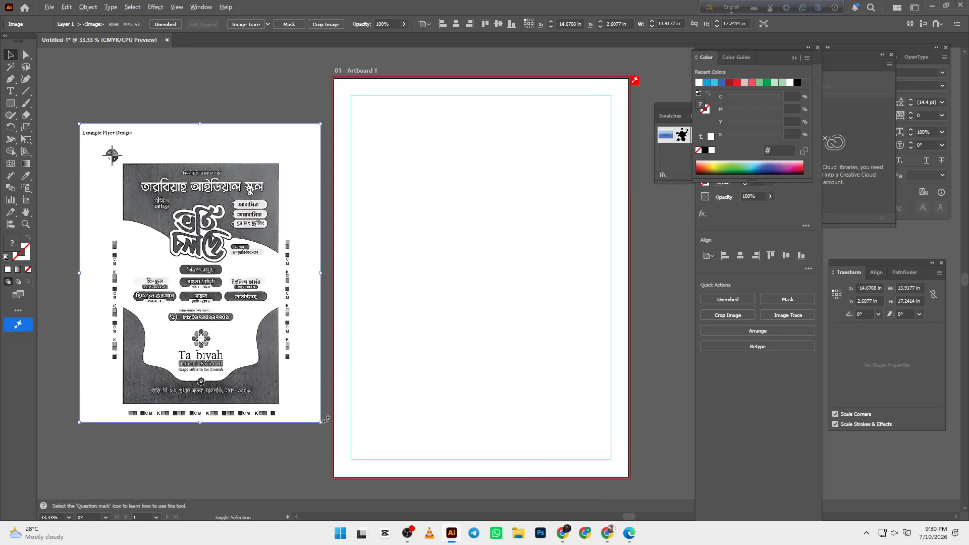
pyautogui.moveTo(321, 425); pyautogui.dragTo(333, 449)
pyautogui.moveTo(411, 267); pyautogui.dragTo(440, 303)
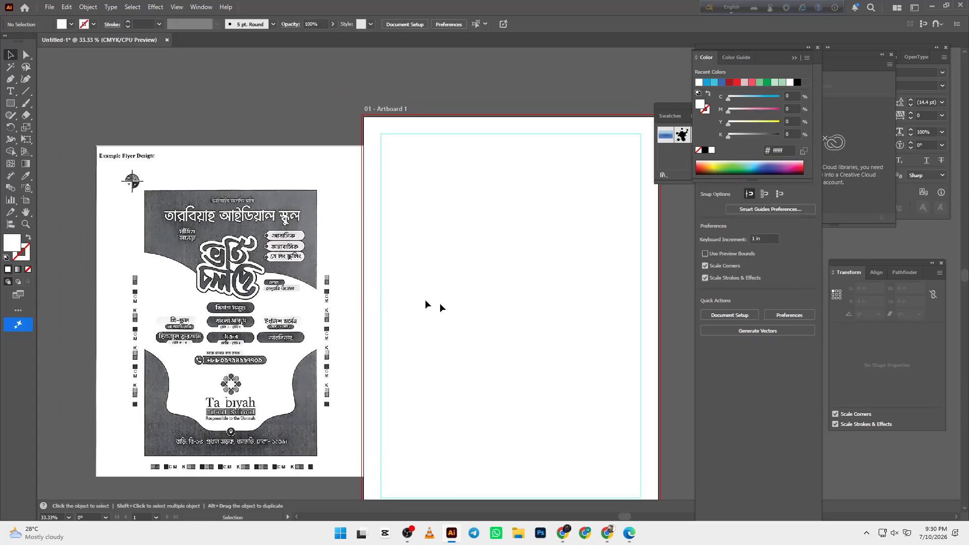
# Check the font names required for the poster in the PDF brief, and return to the Illustrator document.
pyautogui.scroll(1, 369, 282)
pyautogui.moveTo(290, 286); pyautogui.dragTo(349, 290)
pyautogui.scroll(-1, 345, 290)
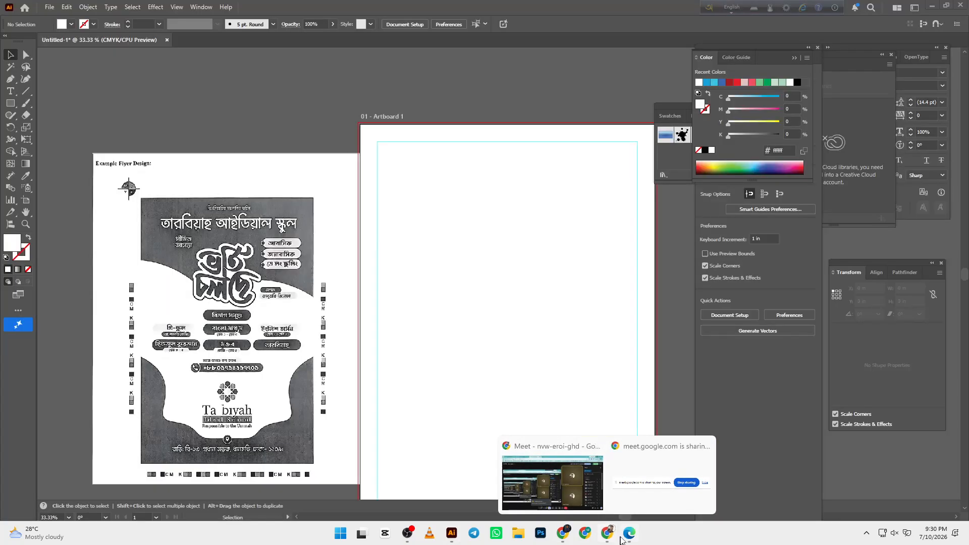
pyautogui.click(626, 536)
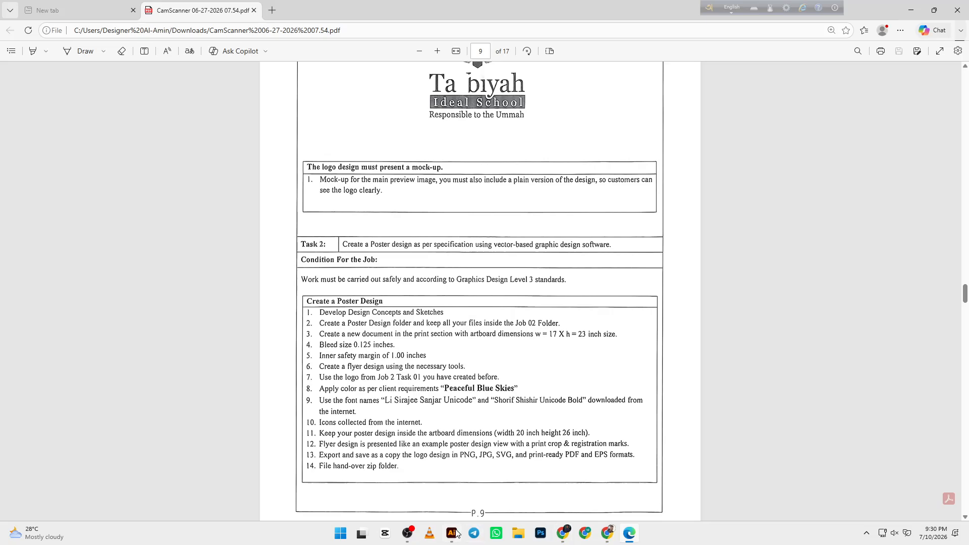
pyautogui.hotkey('alt', 'Tab')
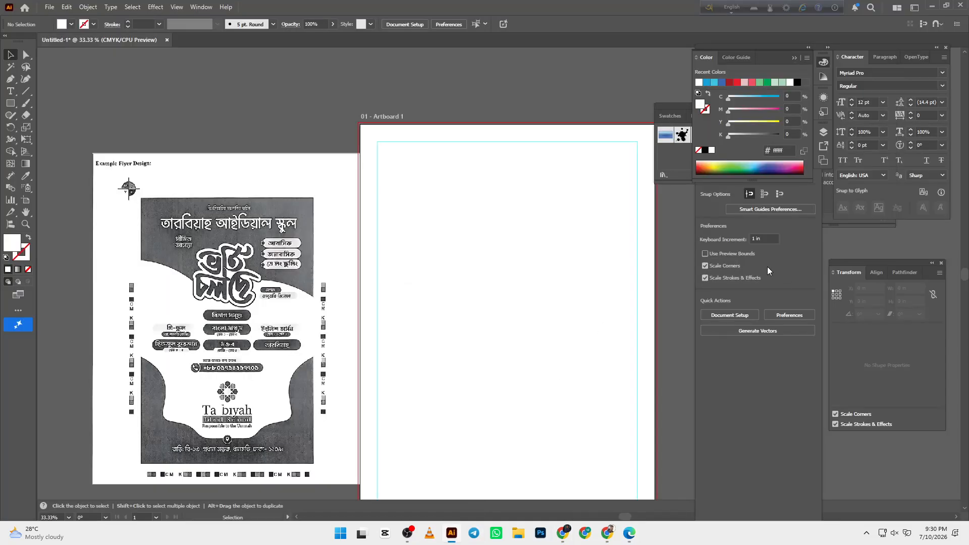
# Search the installed fonts for "li sir" and browse the fonts matching "li s".
pyautogui.click(878, 76)
pyautogui.write('l')
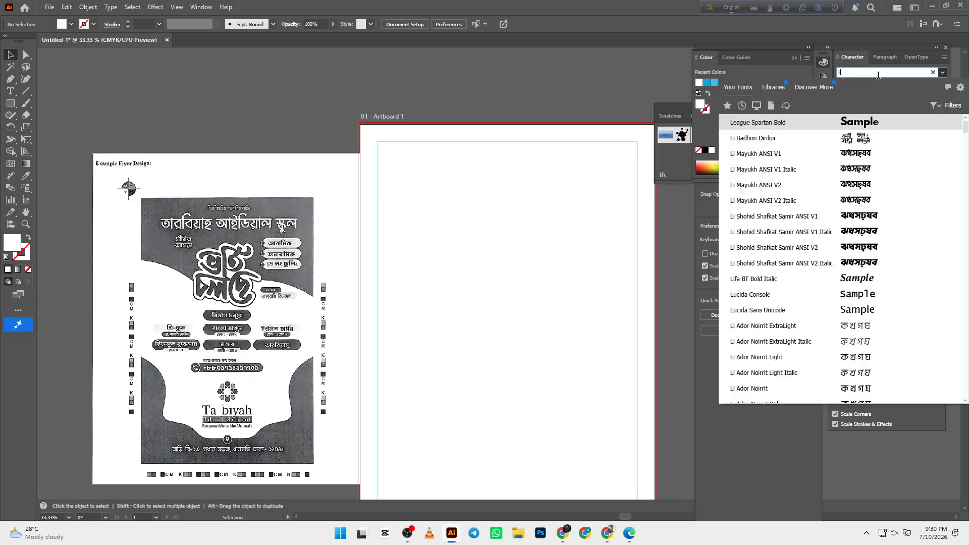
pyautogui.write('i s')
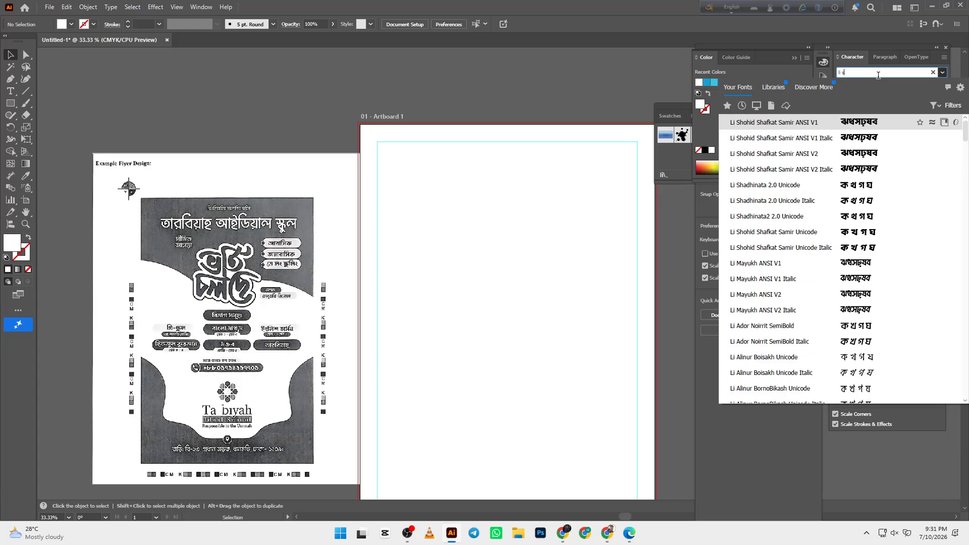
pyautogui.write('ir')
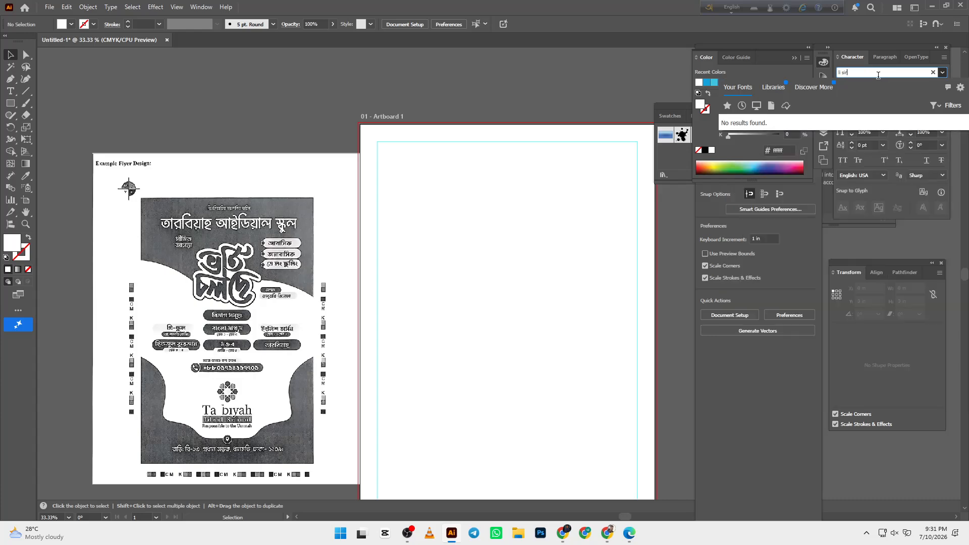
pyautogui.press('BackSpace')
pyautogui.press('BackSpace')
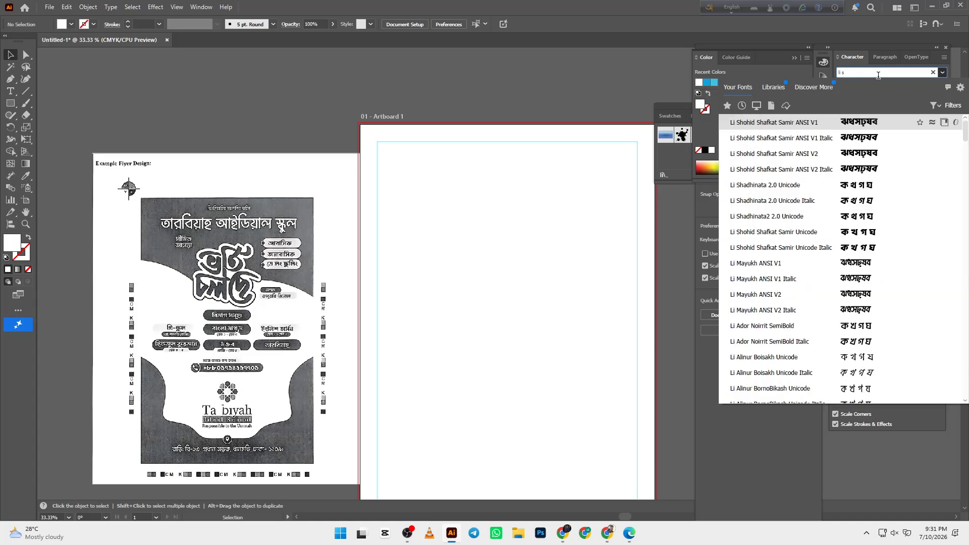
pyautogui.scroll(-2, 826, 149)
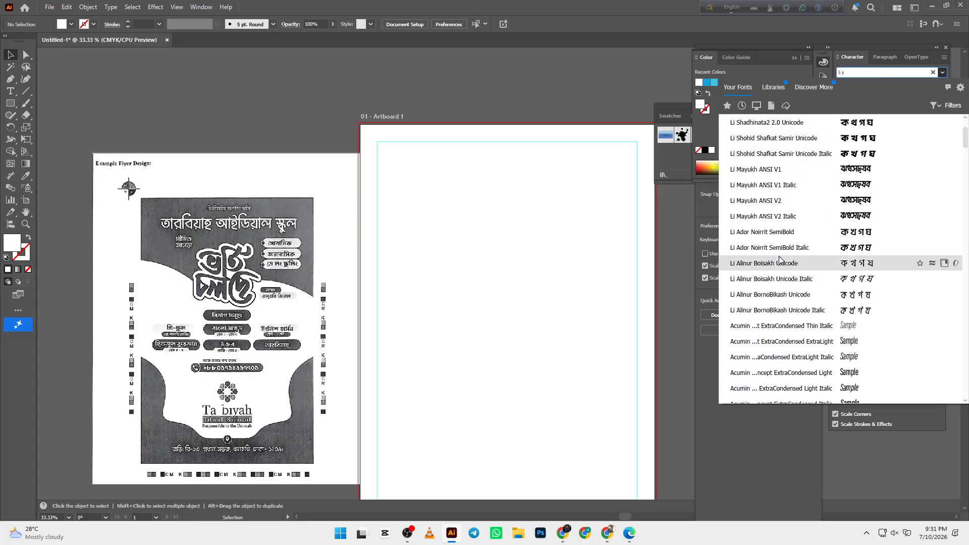
pyautogui.scroll(2, 779, 260)
# Search the installed fonts for "sh" to look for Shorif Shishir Unicode, and leave the font list without choosing one.
pyautogui.moveTo(608, 531)
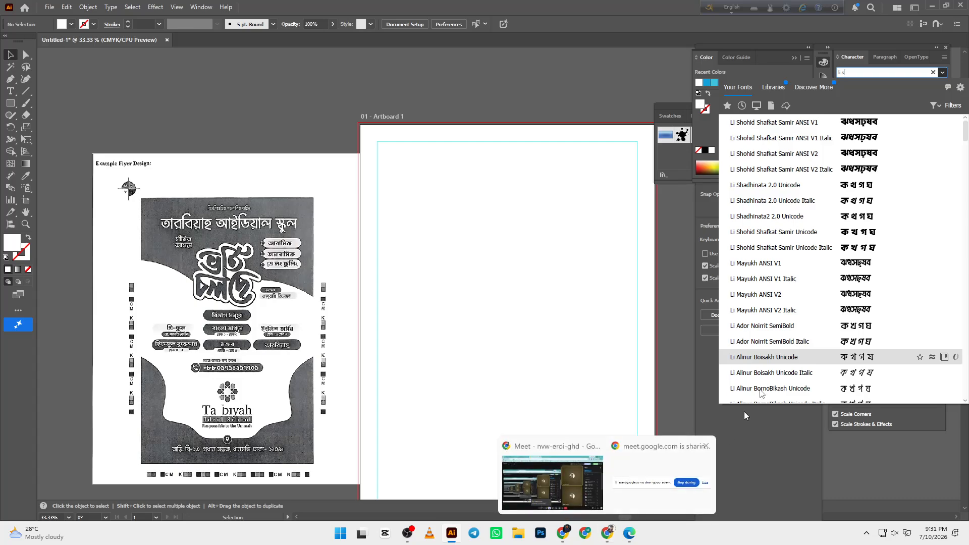
pyautogui.press('BackSpace')
pyautogui.press('BackSpace')
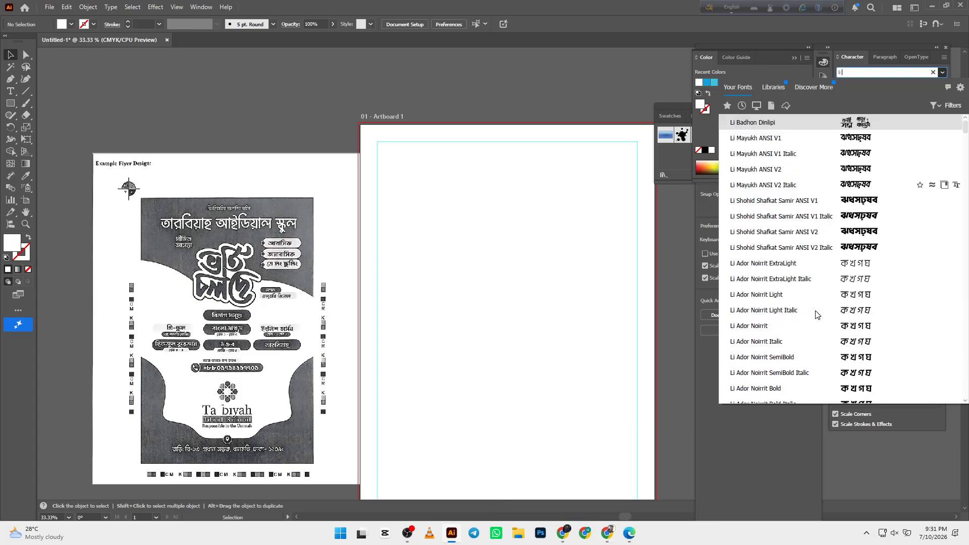
pyautogui.write('sh')
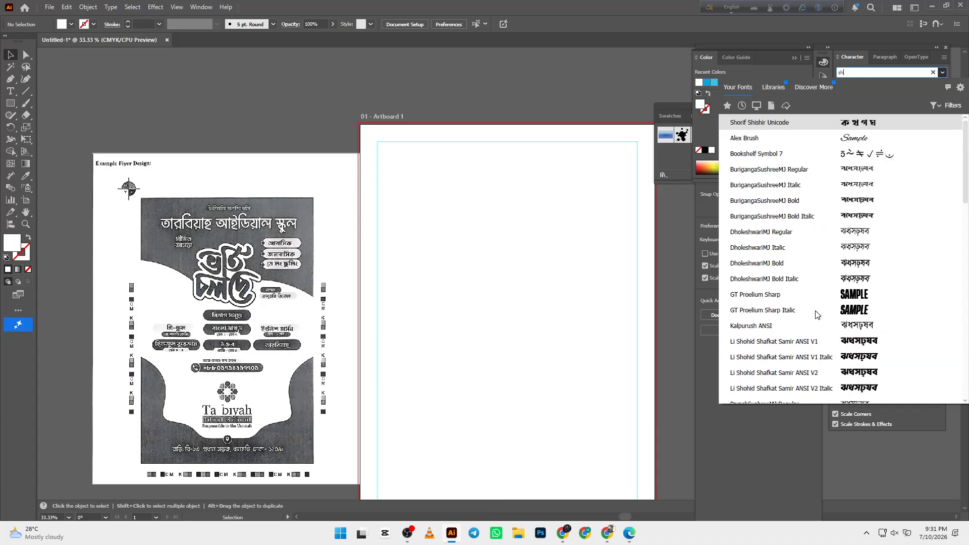
pyautogui.click(461, 296)
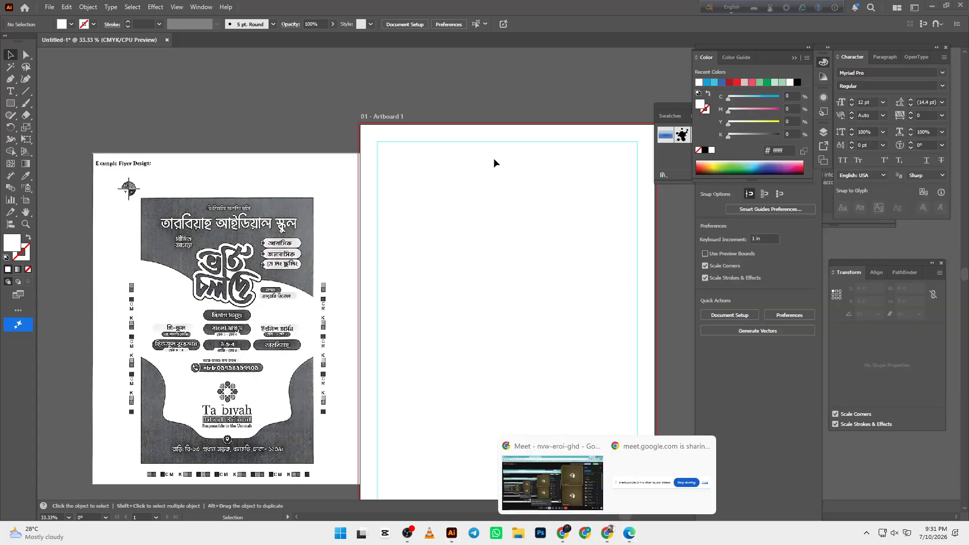
# Switch to Chrome and search Google in a new tab for "li sirajee sanjar unicode".
pyautogui.click(546, 497)
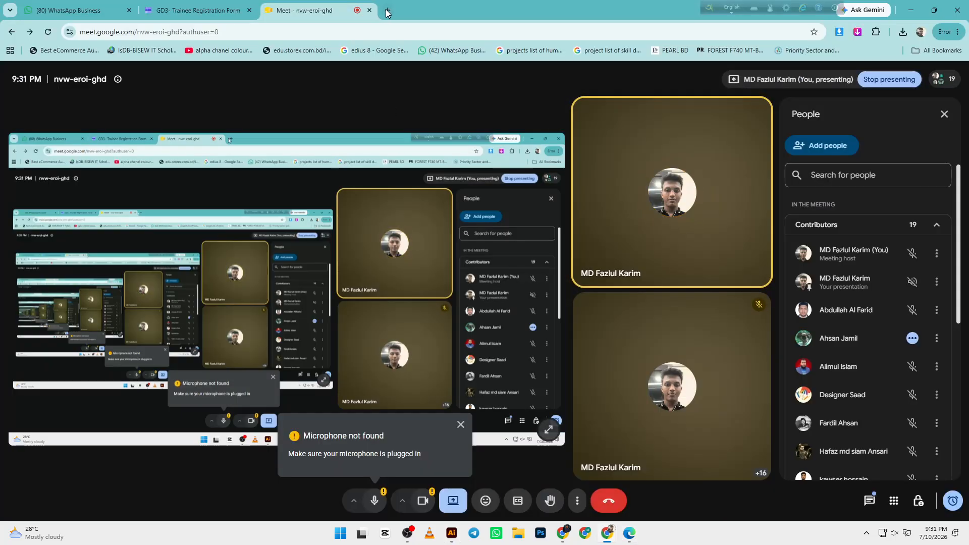
pyautogui.click(388, 10)
pyautogui.click(389, 208)
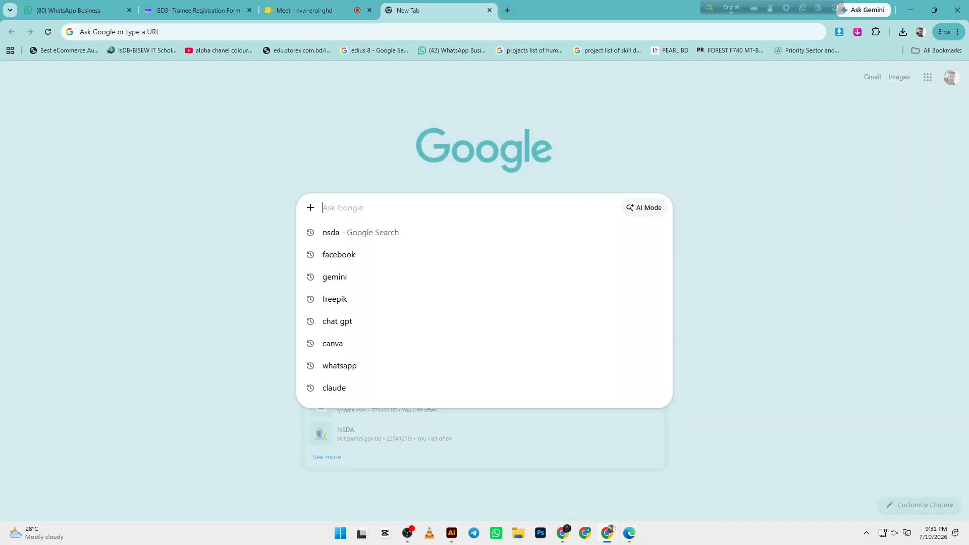
pyautogui.write('li sira')
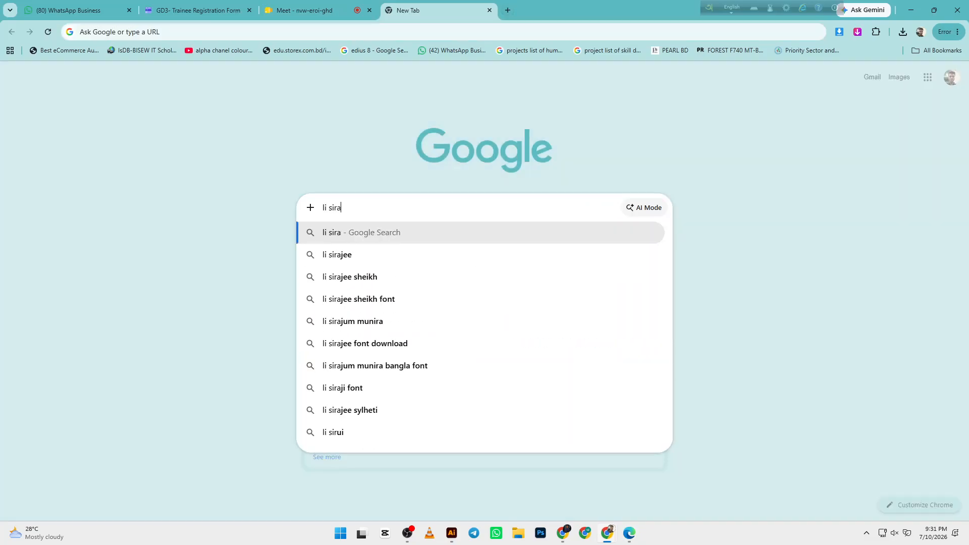
pyautogui.write('ji san')
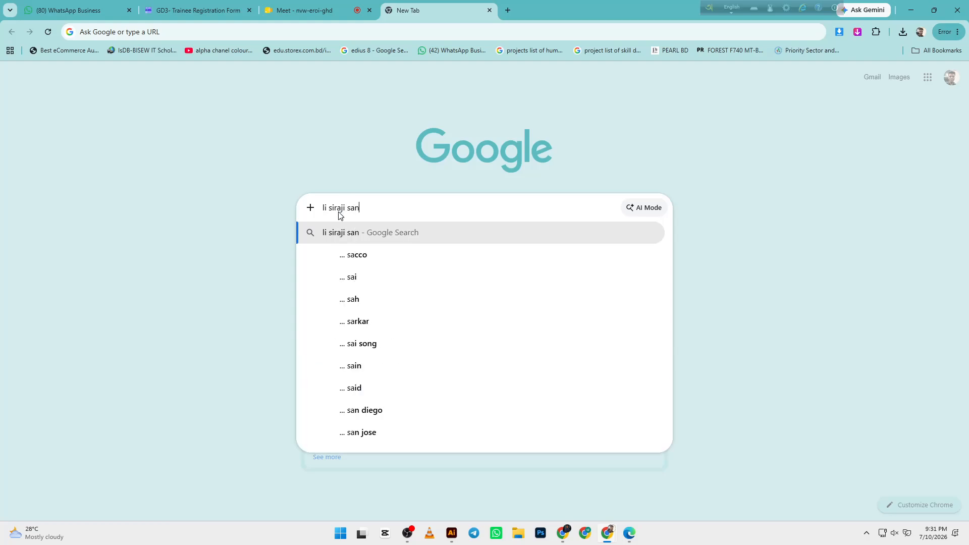
pyautogui.write('jar')
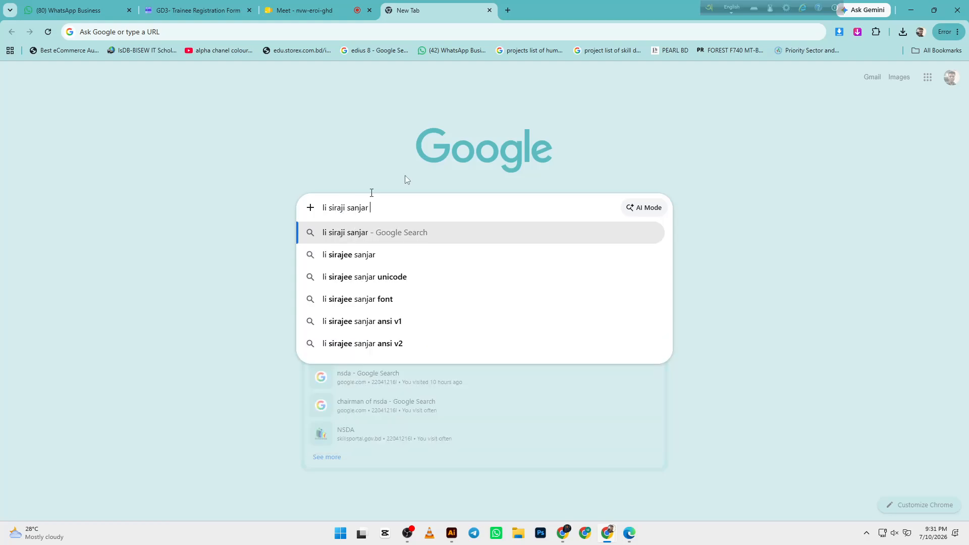
pyautogui.click(398, 274)
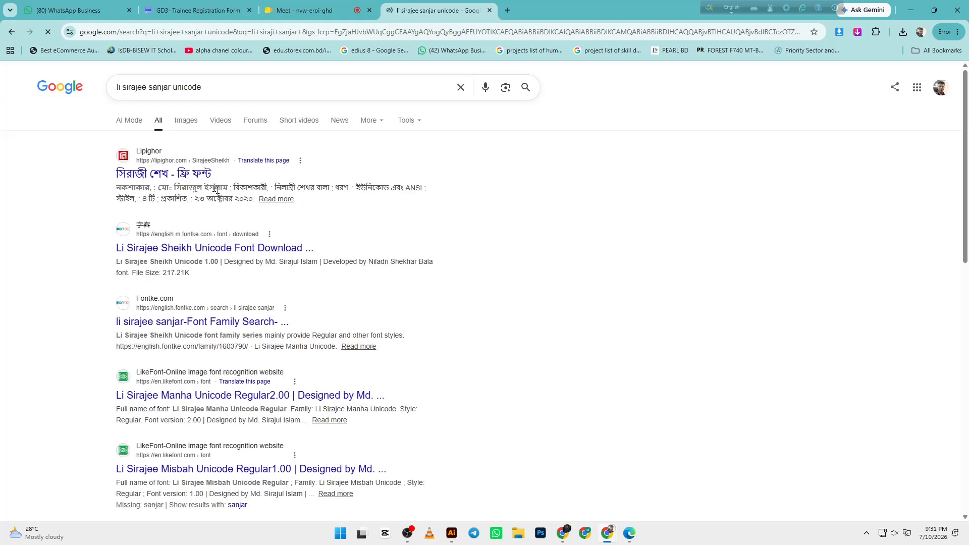
# Download the free font from the Lipighor search result, declining the donation and agreeing to the usage terms.
pyautogui.click(189, 174)
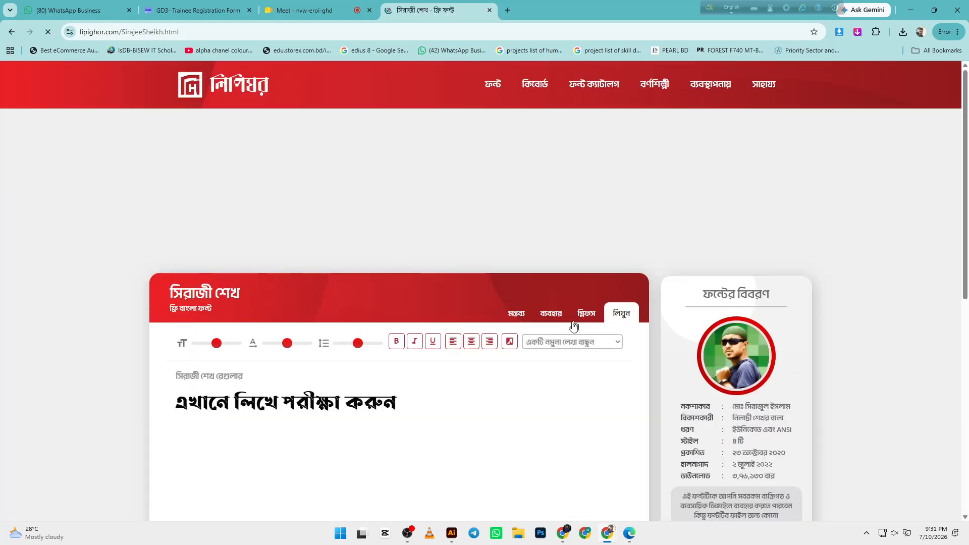
pyautogui.scroll(-6, 542, 357)
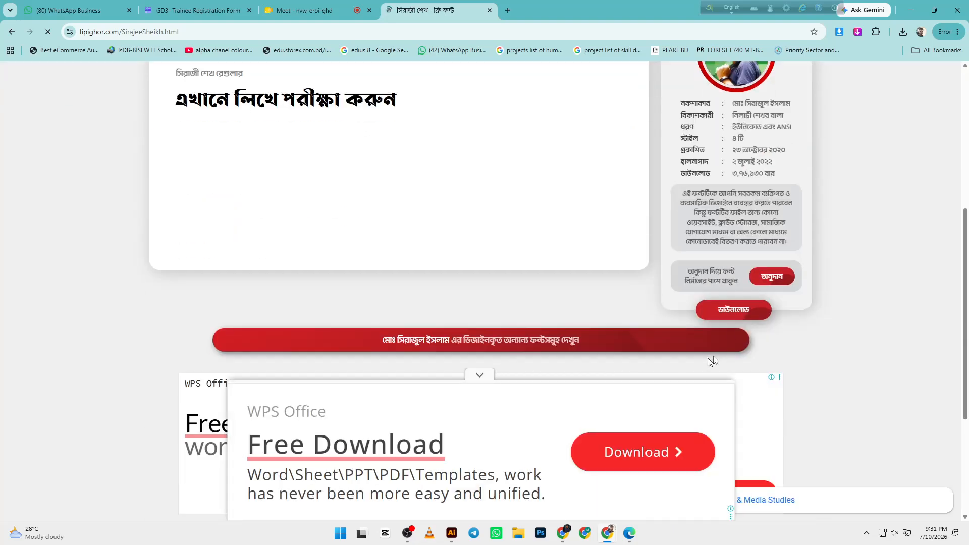
pyautogui.click(740, 313)
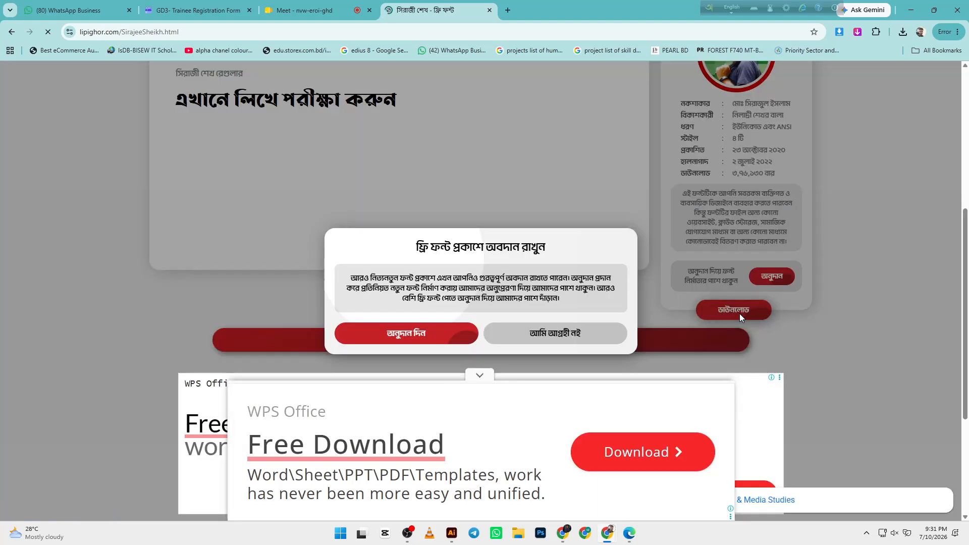
pyautogui.click(527, 334)
pyautogui.click(432, 342)
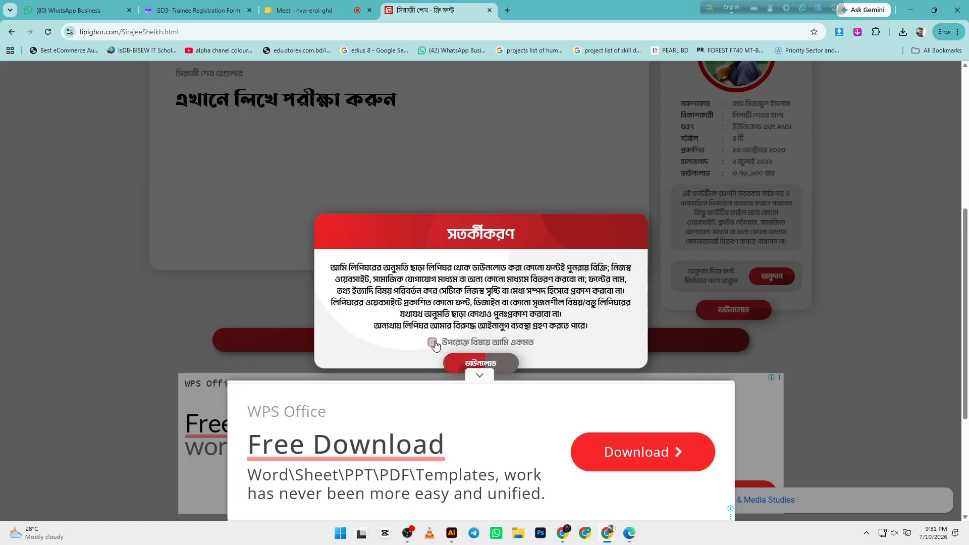
pyautogui.click(476, 363)
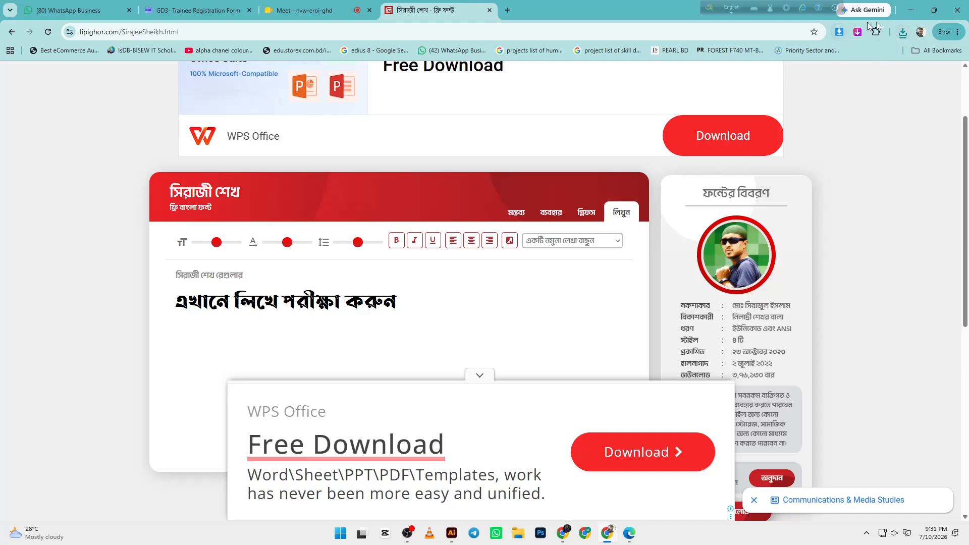
pyautogui.click(903, 31)
pyautogui.click(867, 77)
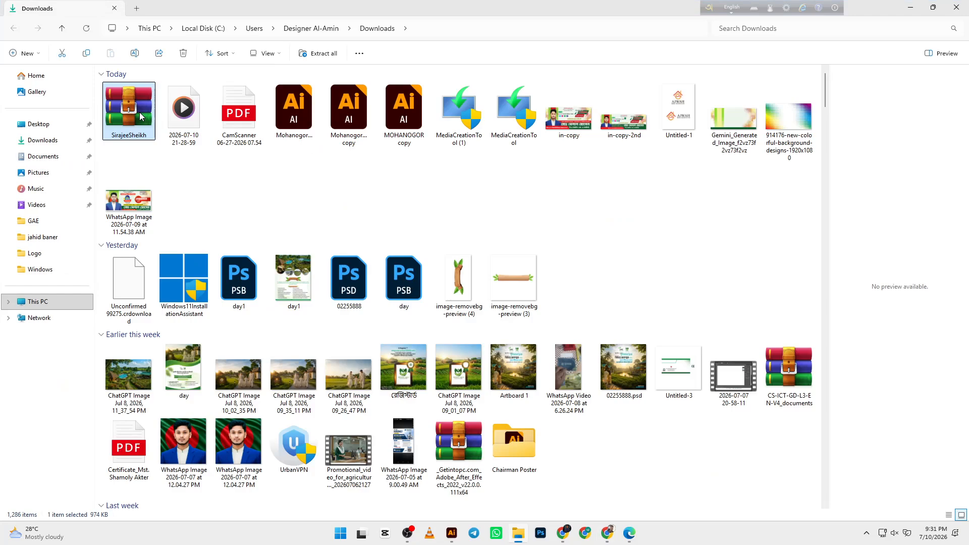
pyautogui.rightClick(140, 113)
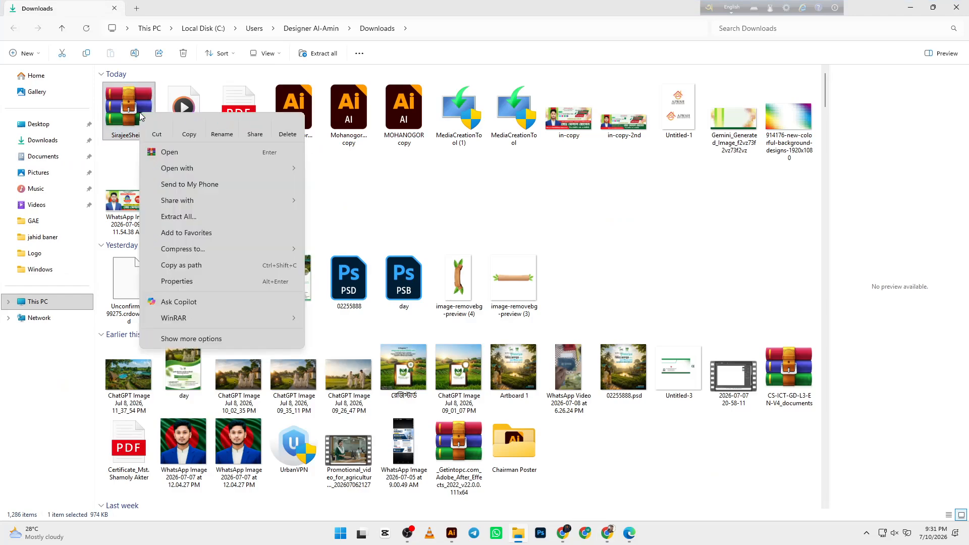
pyautogui.click(122, 158)
pyautogui.click(129, 139)
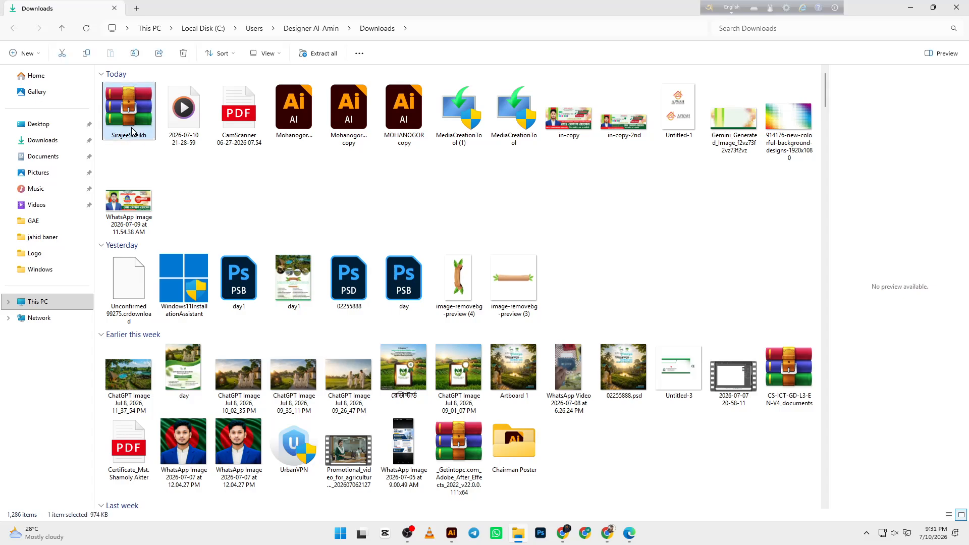
pyautogui.click(908, 7)
# Look over the Lipighor font page and check the recent downloads for SirajeeSheikh.zip.
pyautogui.click(598, 230)
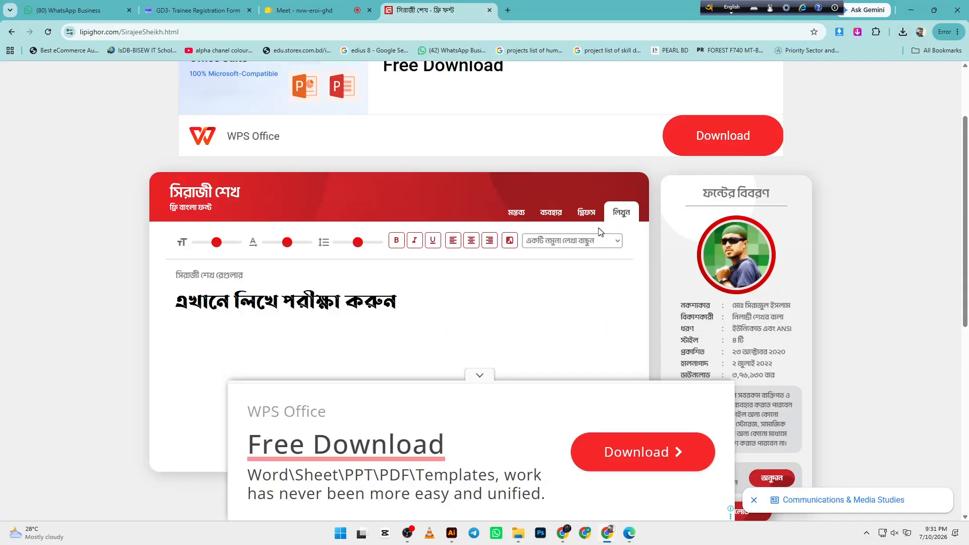
pyautogui.scroll(2, 578, 224)
pyautogui.scroll(-2, 578, 224)
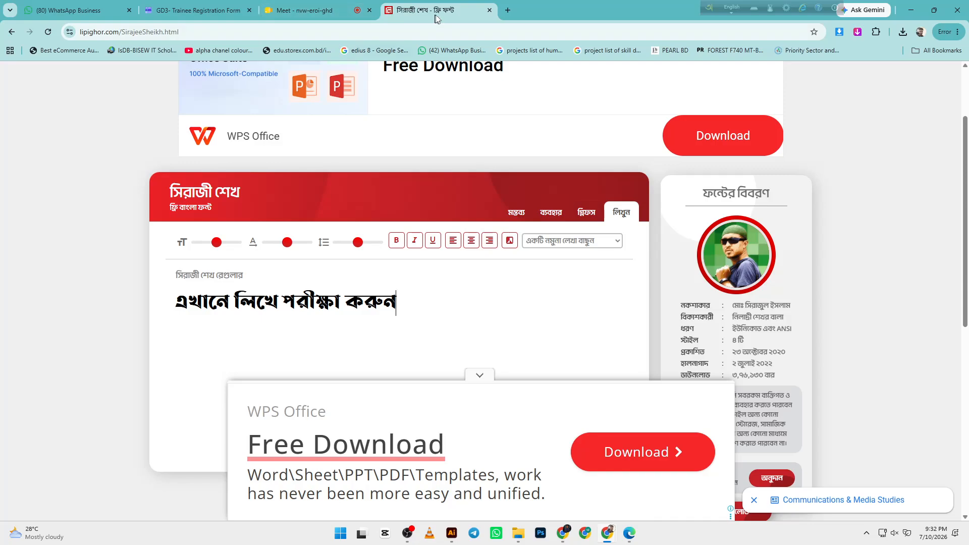
pyautogui.click(903, 31)
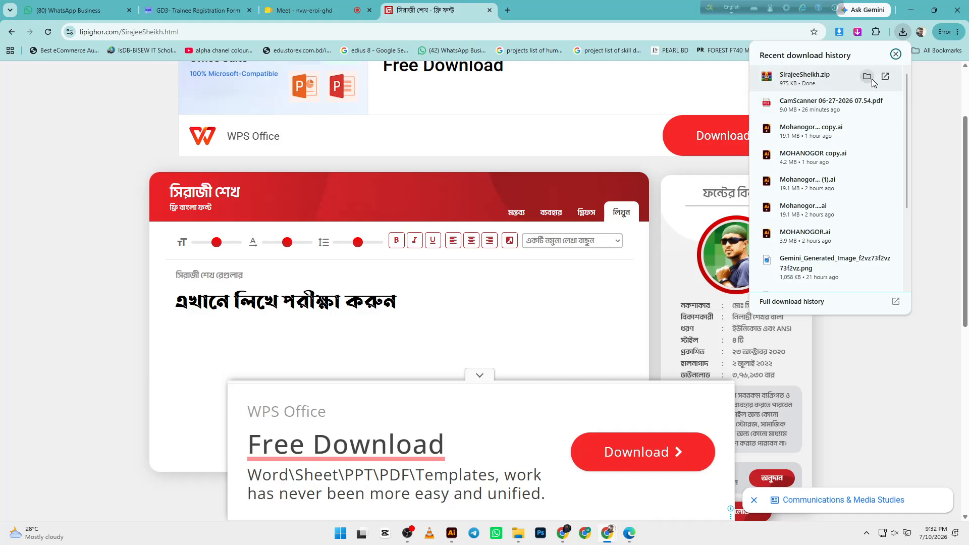
# Switch back to Illustrator and search the font list again for "li sir".
pyautogui.click(453, 534)
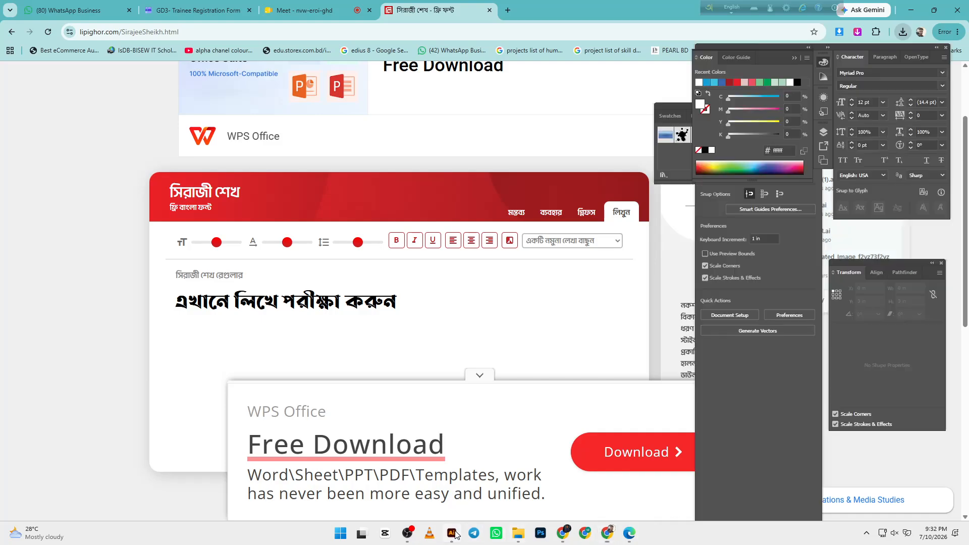
pyautogui.click(875, 74)
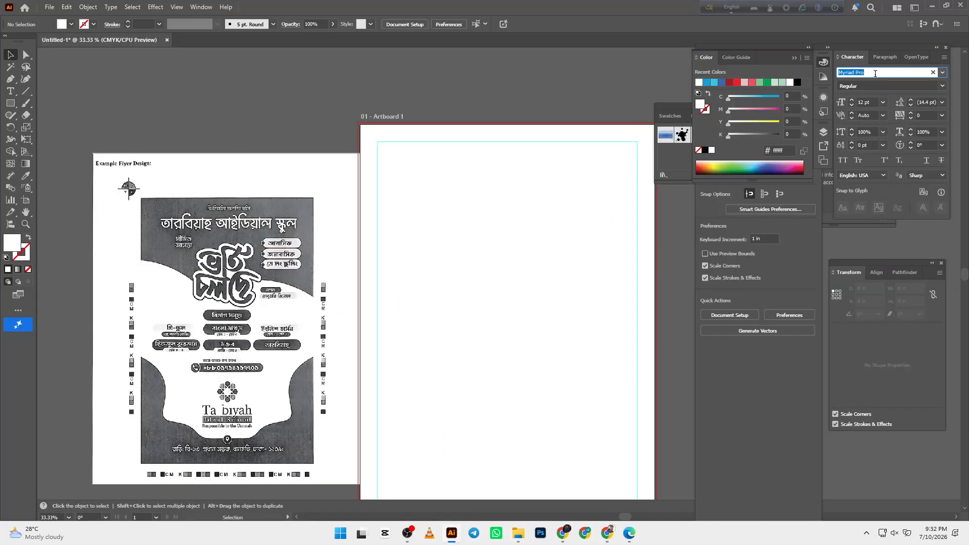
pyautogui.write('li s')
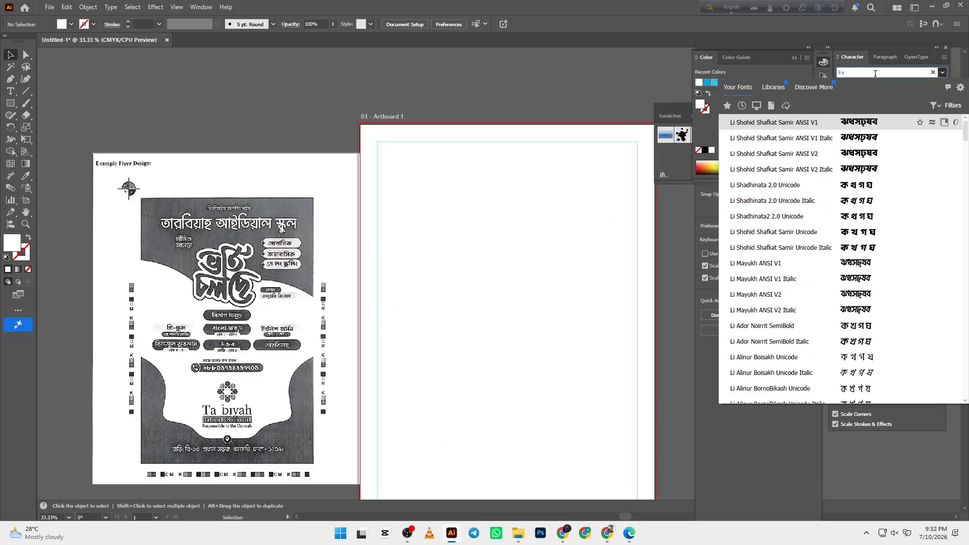
pyautogui.write('h')
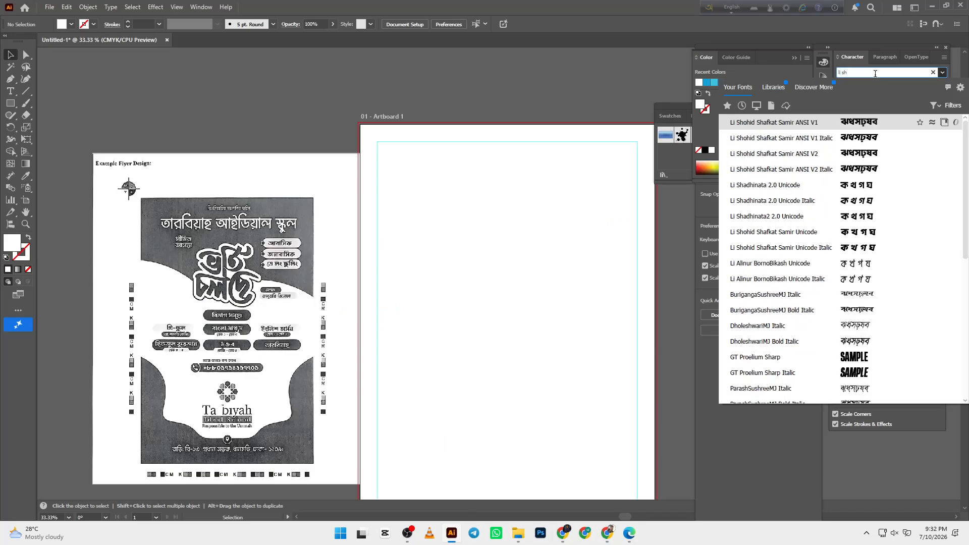
pyautogui.write('i')
pyautogui.press('BackSpace')
pyautogui.press('BackSpace')
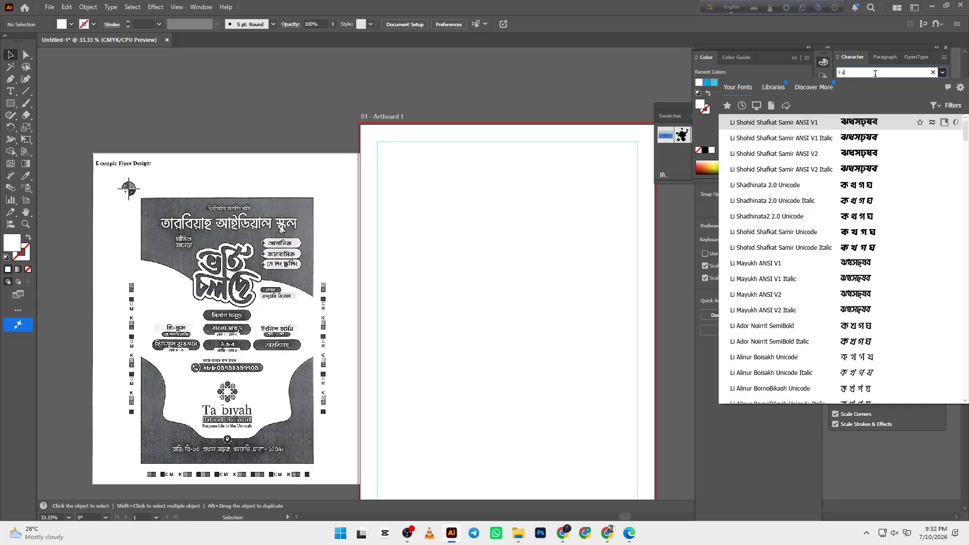
pyautogui.write('ir')
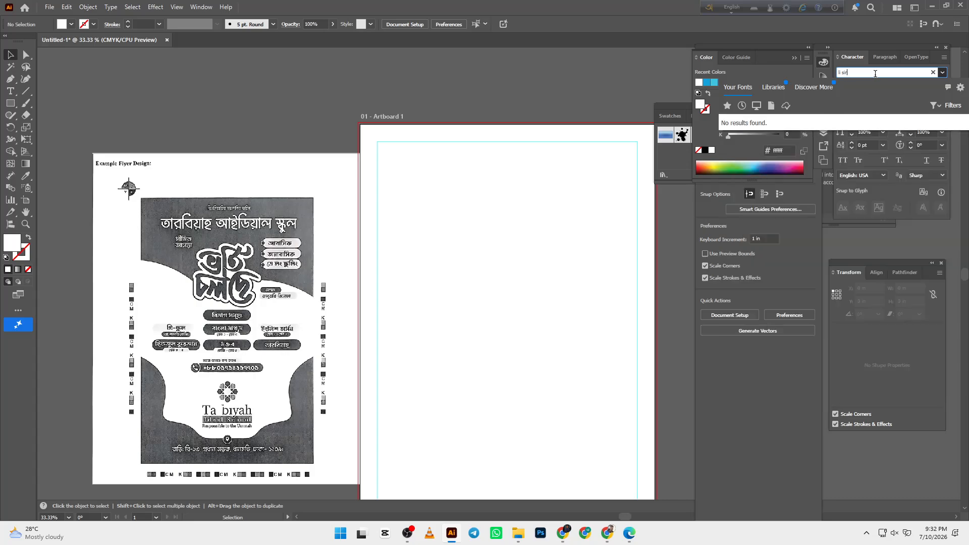
# Switch to the Downloads folder and extract the SirajeeSheikh archive into its own SirajeeSheikh folder with WinRAR's default extraction settings.
pyautogui.click(518, 535)
pyautogui.rightClick(139, 125)
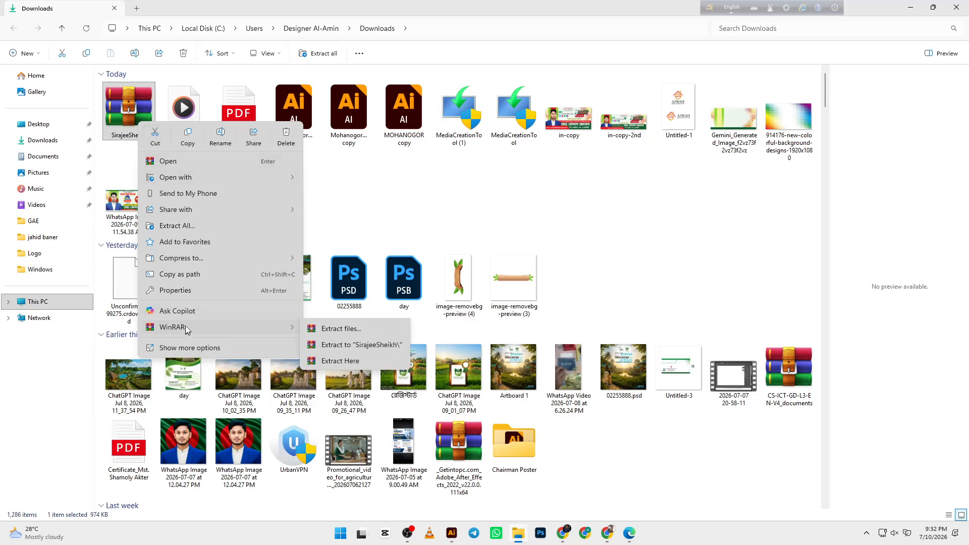
pyautogui.click(352, 351)
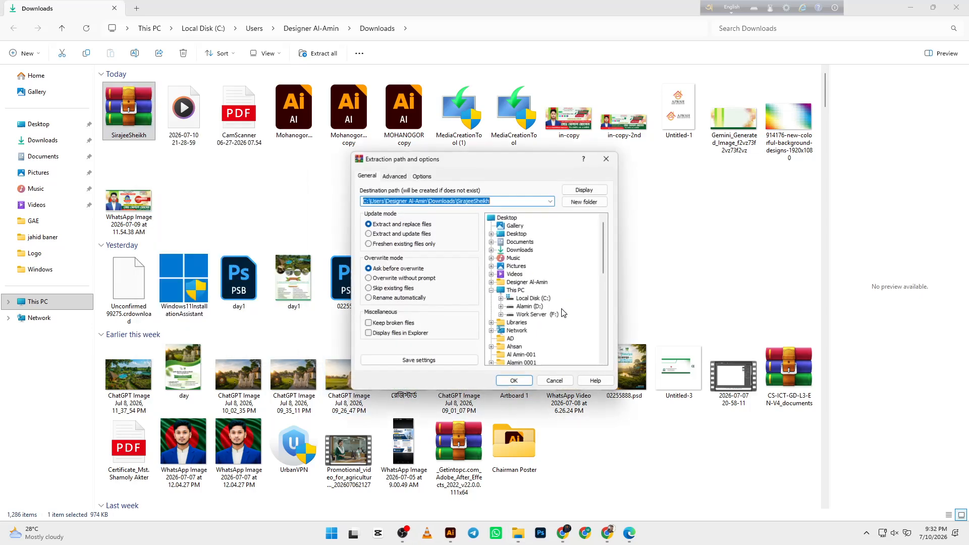
pyautogui.click(515, 384)
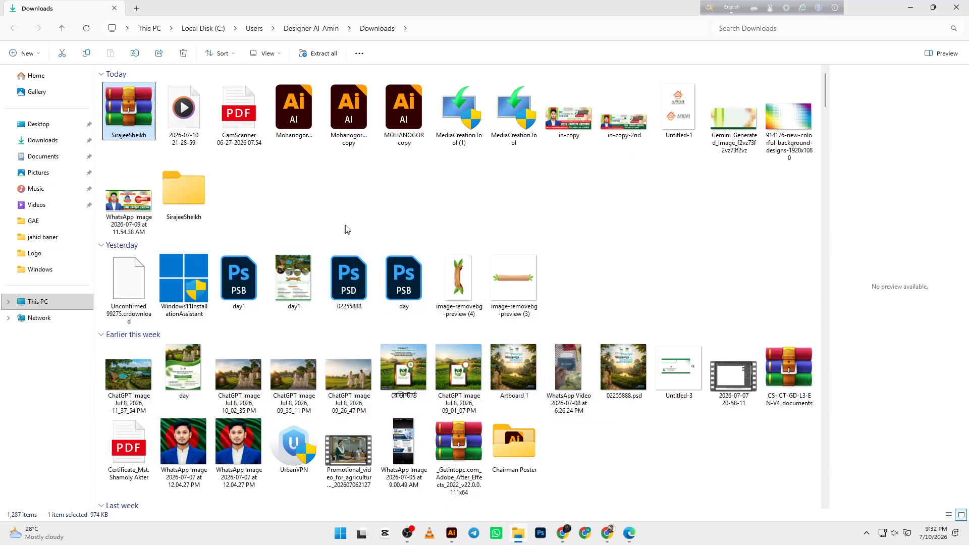
# Open the Unicode subfolder of Sirajee Sheikh inside the extracted SirajeeSheikh folder.
pyautogui.doubleClick(202, 191)
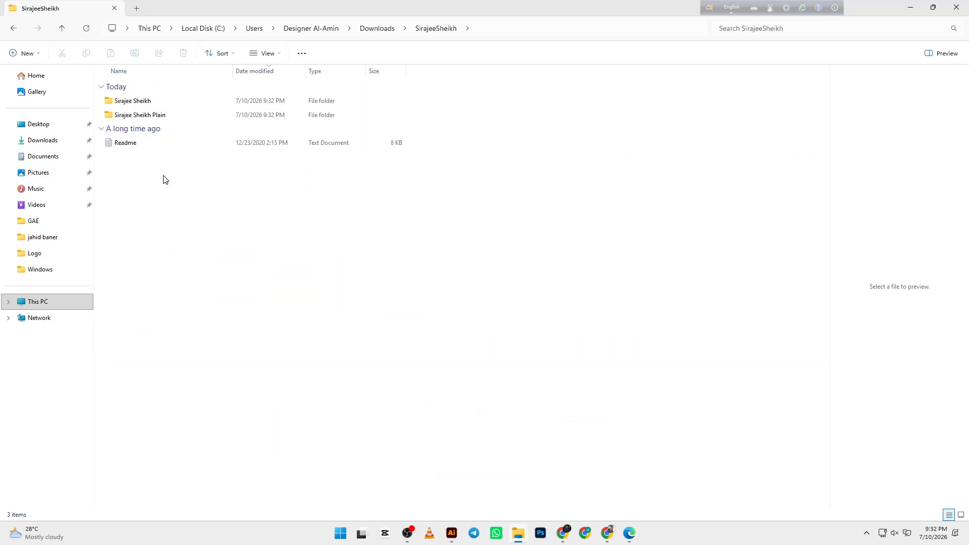
pyautogui.doubleClick(163, 105)
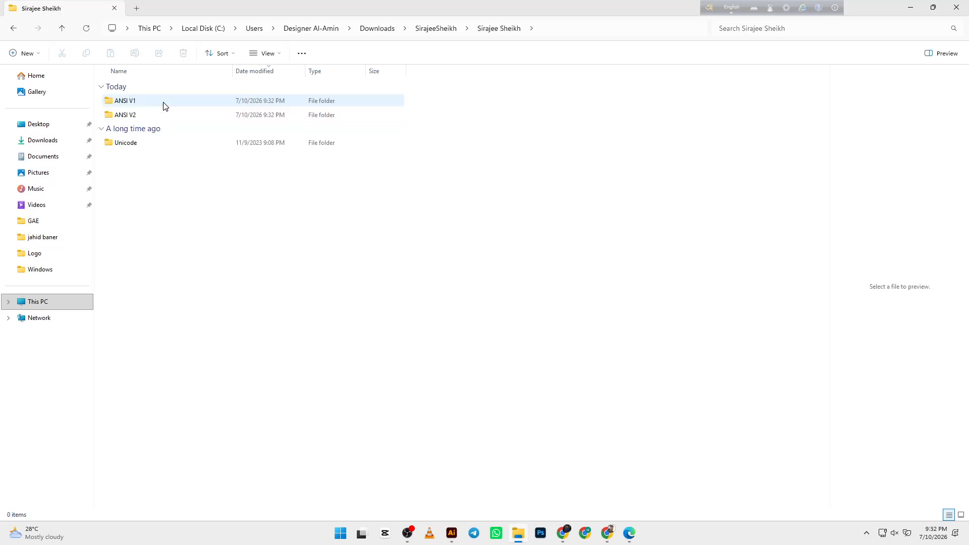
pyautogui.click(140, 145)
pyautogui.doubleClick(141, 144)
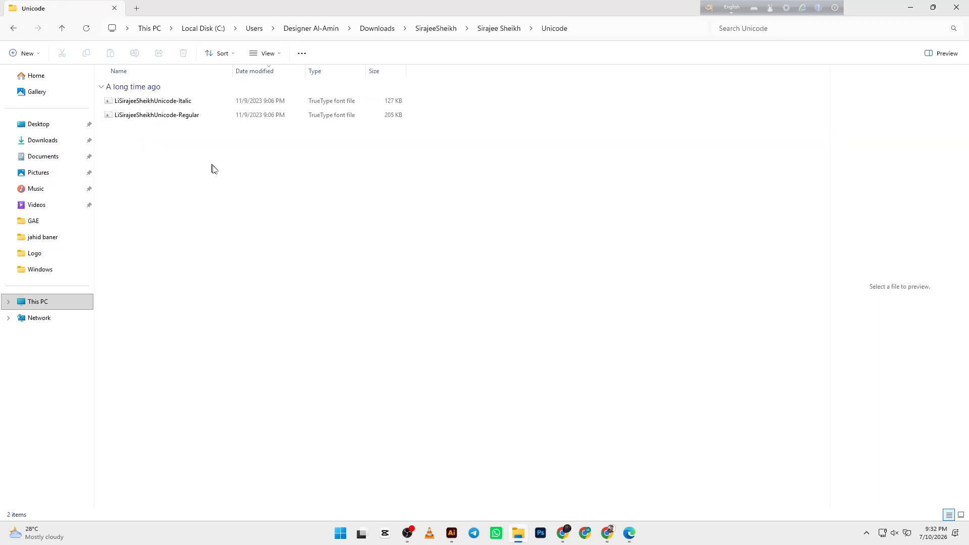
# Install both LiSirajeeSheikhUnicode fonts, Italic and Regular, and close the folder window.
pyautogui.moveTo(168, 203); pyautogui.dragTo(143, 115)
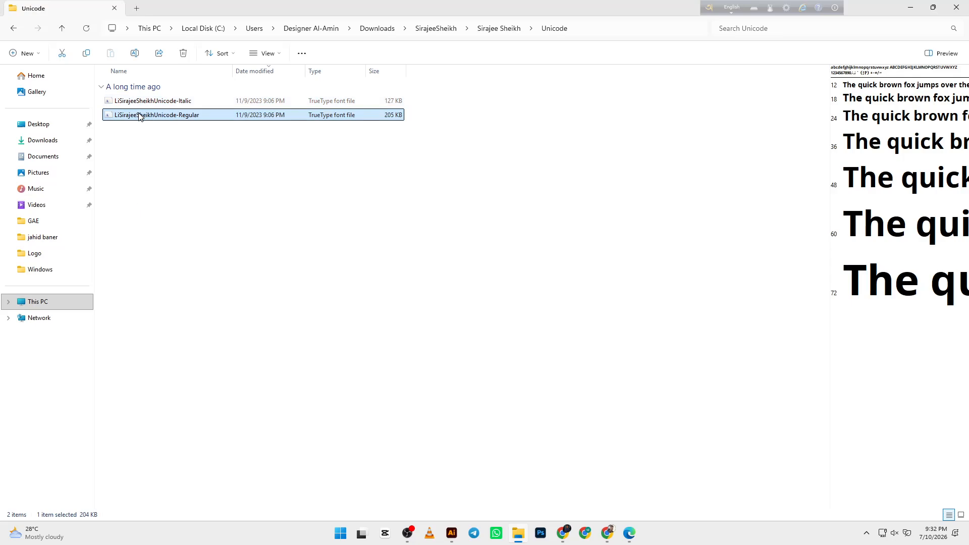
pyautogui.click(160, 149)
pyautogui.click(136, 87)
pyautogui.rightClick(148, 108)
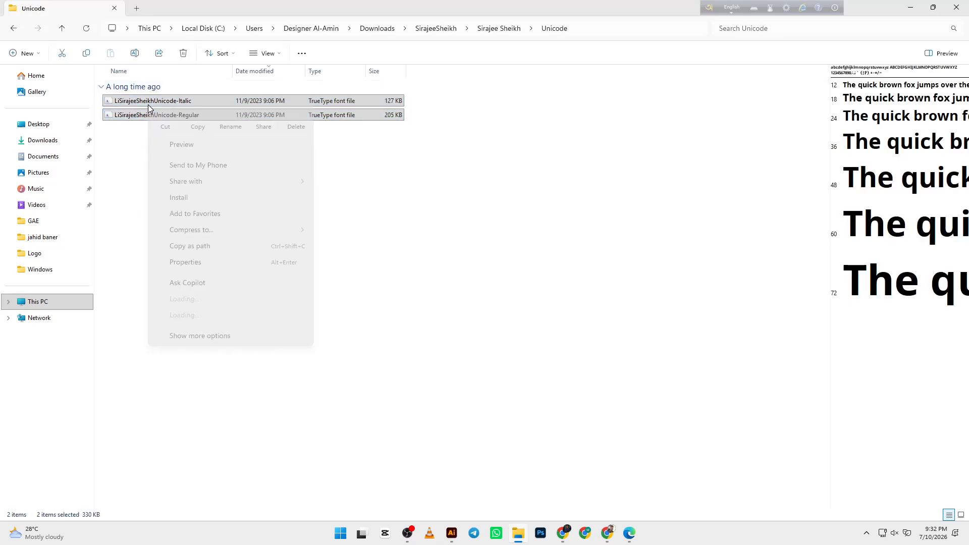
pyautogui.click(195, 197)
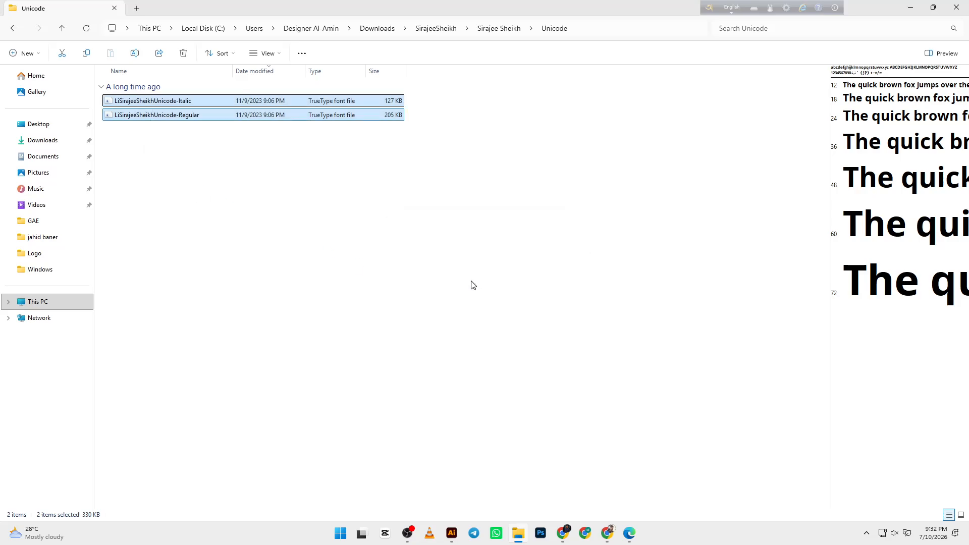
pyautogui.click(202, 202)
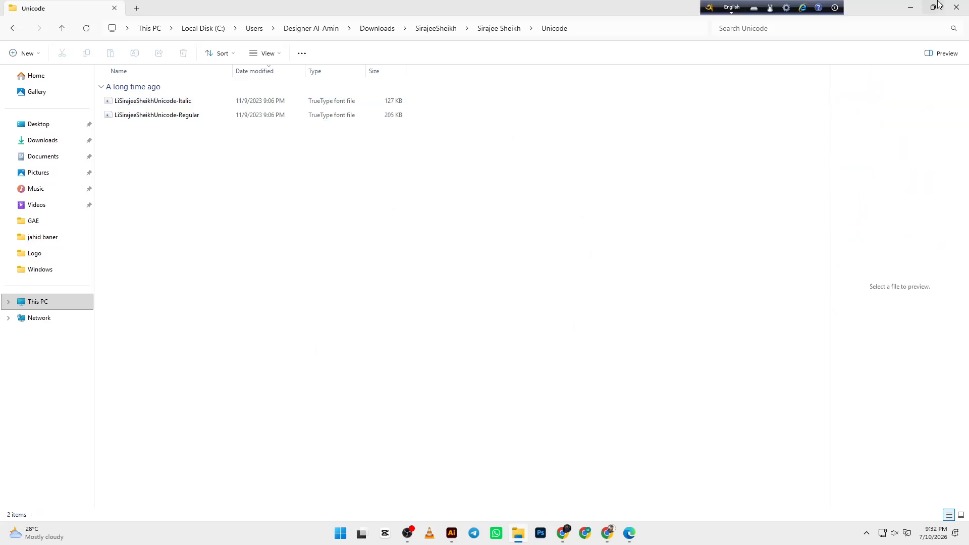
pyautogui.click(962, 5)
# Start a point text line near the top of the Illustrator artboard with "বি" and set its font size to 39 pt.
pyautogui.moveTo(534, 262); pyautogui.dragTo(387, 276)
pyautogui.scroll(-2, 471, 263)
pyautogui.scroll(2, 312, 268)
pyautogui.moveTo(316, 267); pyautogui.dragTo(333, 287)
pyautogui.scroll(2, 333, 286)
pyautogui.moveTo(220, 295); pyautogui.dragTo(417, 285)
pyautogui.scroll(-2, 414, 275)
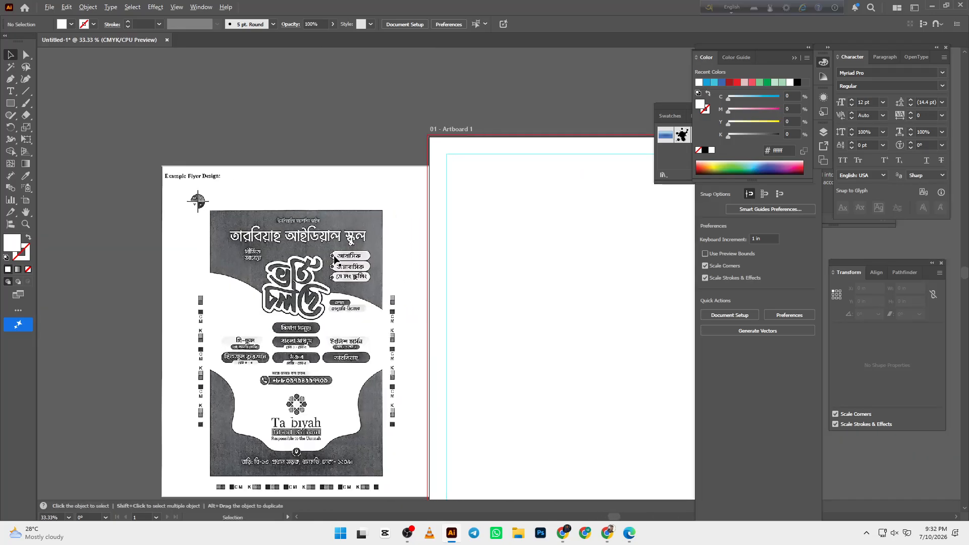
pyautogui.scroll(1, 337, 261)
pyautogui.moveTo(469, 229); pyautogui.dragTo(426, 231)
pyautogui.press('y')
pyautogui.moveTo(522, 185); pyautogui.dragTo(423, 204)
pyautogui.press('t')
pyautogui.click(411, 173)
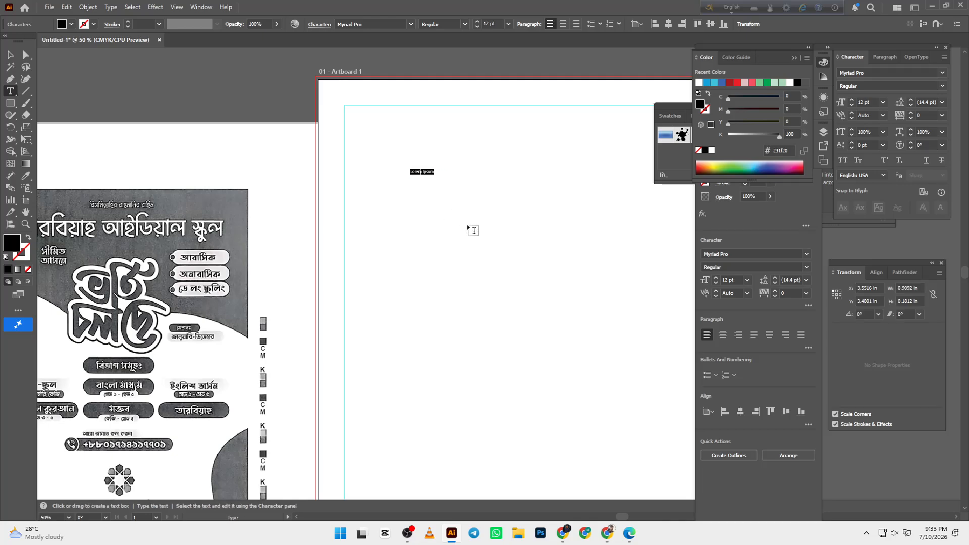
pyautogui.write('বি')
pyautogui.doubleClick(413, 170)
pyautogui.click(851, 100)
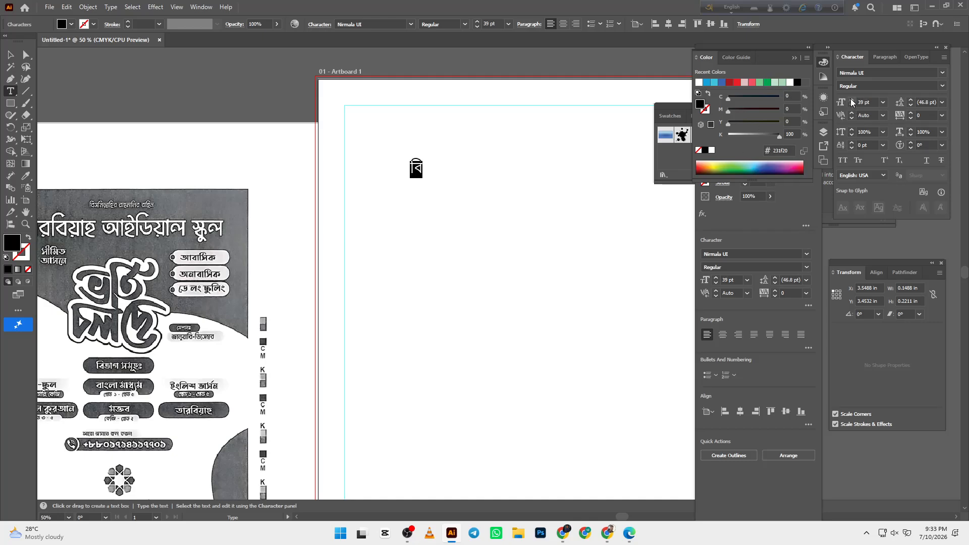
# Complete the text line so that it reads "বিসমিল্লাহির রহমানির রহিম" and finish editing it.
pyautogui.click(421, 167)
pyautogui.write('সমিল্ল')
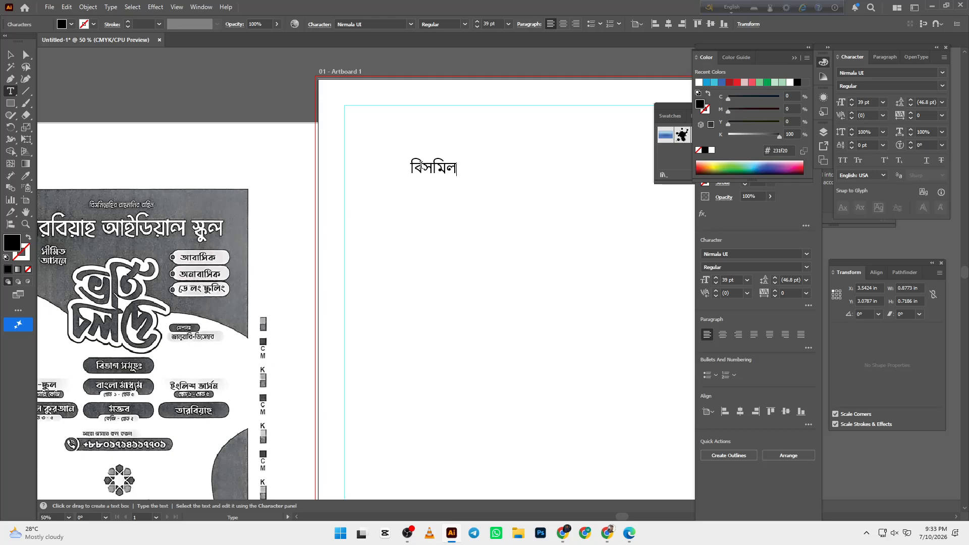
pyautogui.write('াহির রহমানির র')
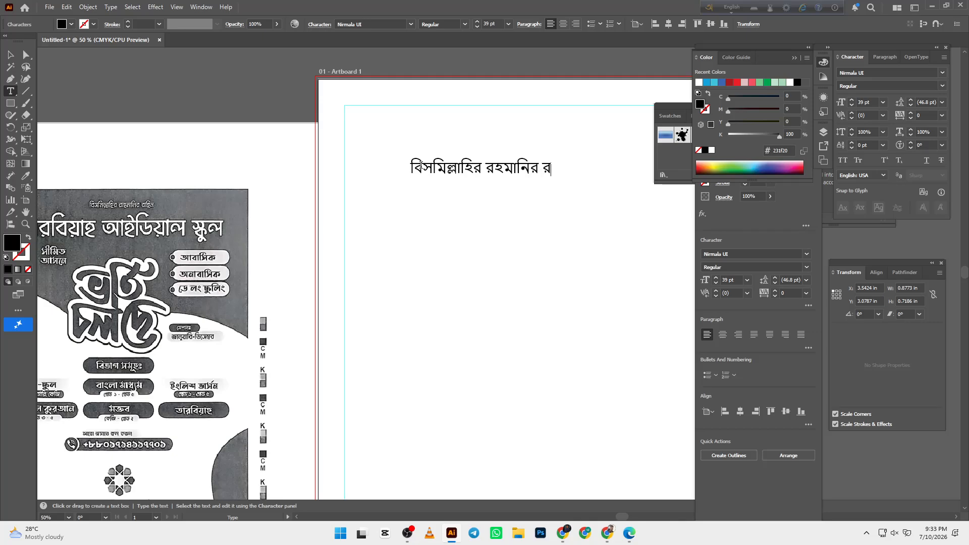
pyautogui.write('হিম')
pyautogui.click(10, 54)
pyautogui.moveTo(491, 188); pyautogui.dragTo(432, 208)
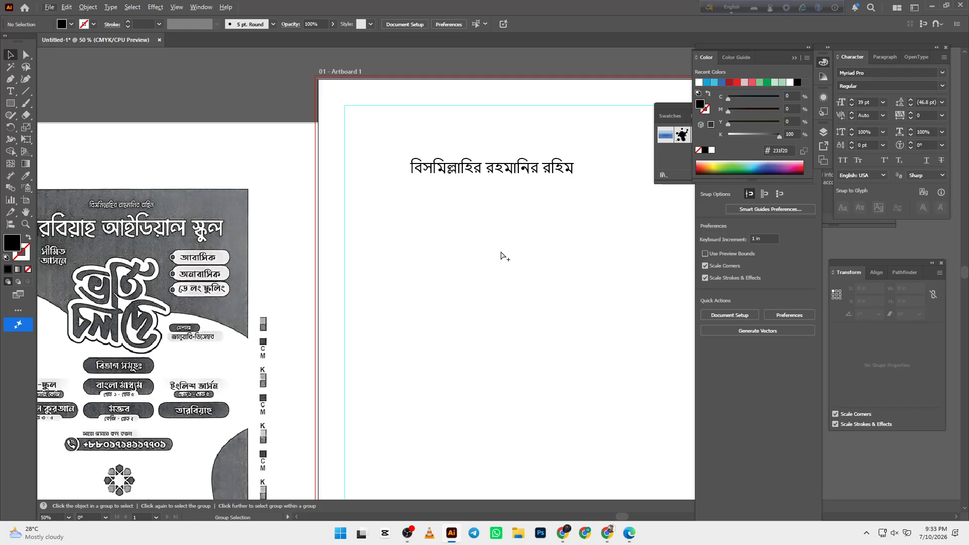
# Move the "বিসমিল্লাহির রহমানির রহিম" line up to the centre of the artboard's top margin area.
pyautogui.hotkey('ctrl', '-')
pyautogui.hotkey('ctrl', '-')
pyautogui.click(431, 190)
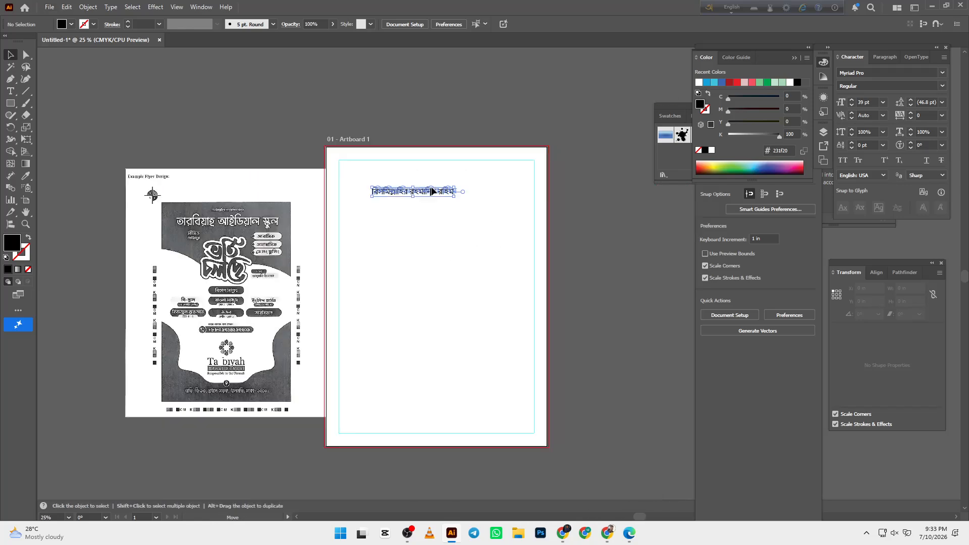
pyautogui.moveTo(432, 188); pyautogui.dragTo(457, 168)
# Duplicate the opening line just below itself and replace the copy's text with "আরবিয়াহ আইডিয়াল স্কুল".
pyautogui.click(317, 235)
pyautogui.moveTo(366, 262); pyautogui.dragTo(326, 274)
pyautogui.scroll(1, 375, 220)
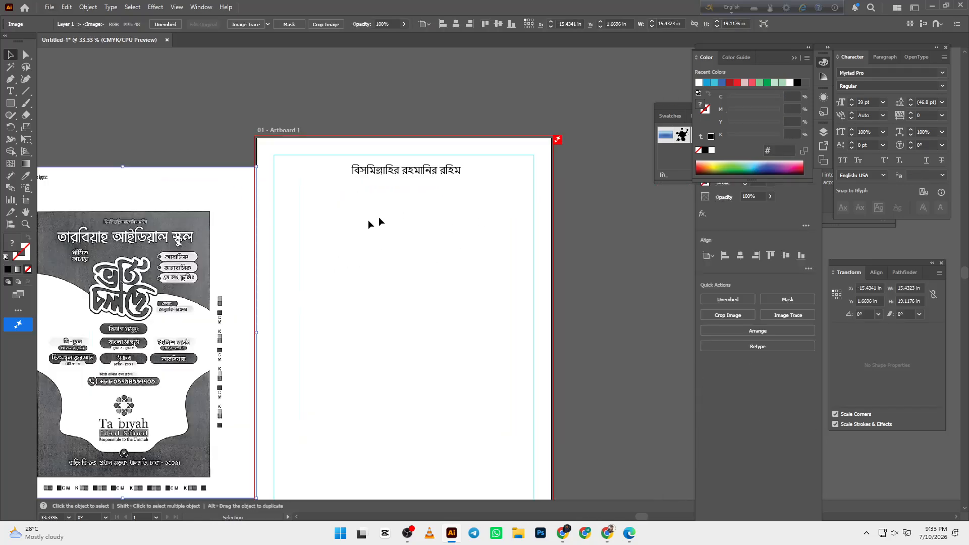
pyautogui.moveTo(327, 231); pyautogui.dragTo(348, 234)
pyautogui.moveTo(409, 174); pyautogui.dragTo(405, 223)
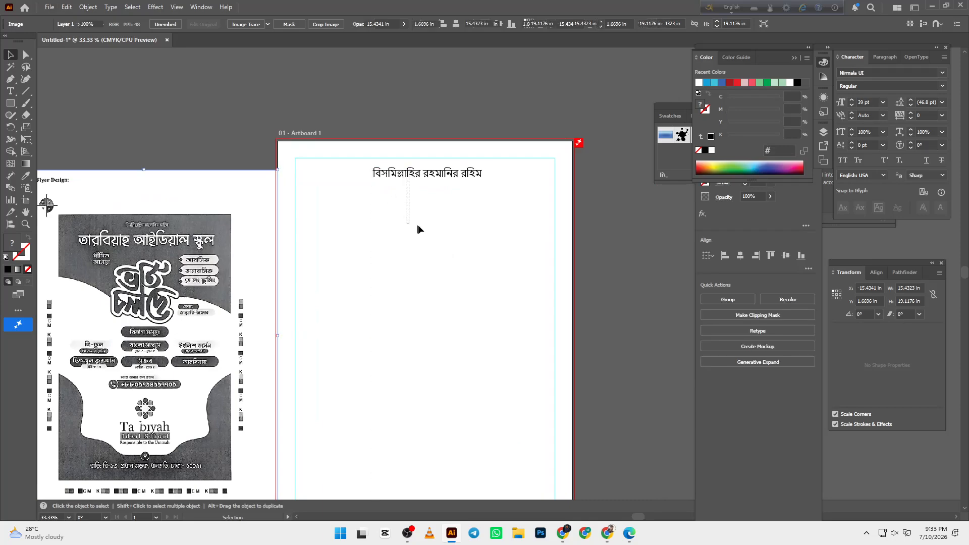
pyautogui.click(420, 217)
pyautogui.moveTo(427, 174); pyautogui.dragTo(430, 202)
pyautogui.doubleClick(429, 202)
pyautogui.hotkey('ctrl', 'a')
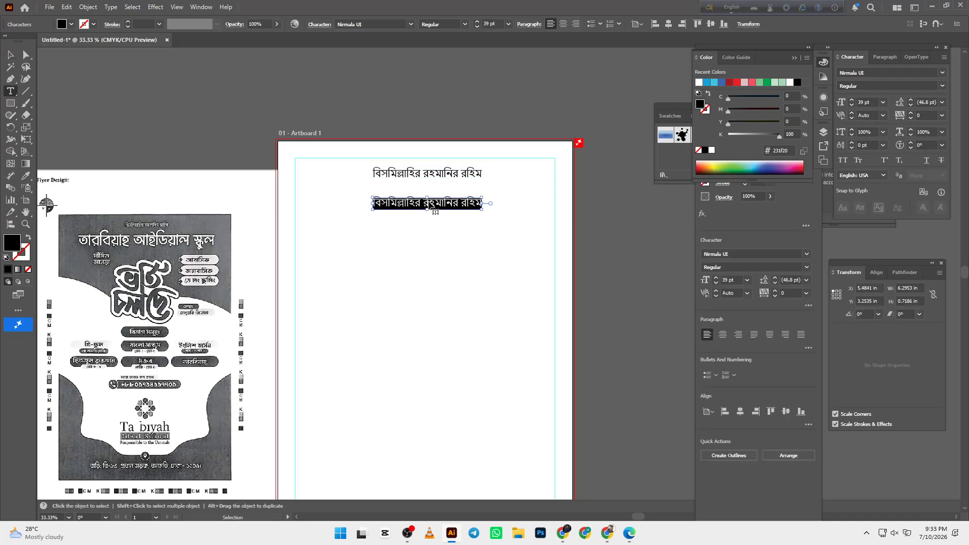
pyautogui.write('আরবিয়')
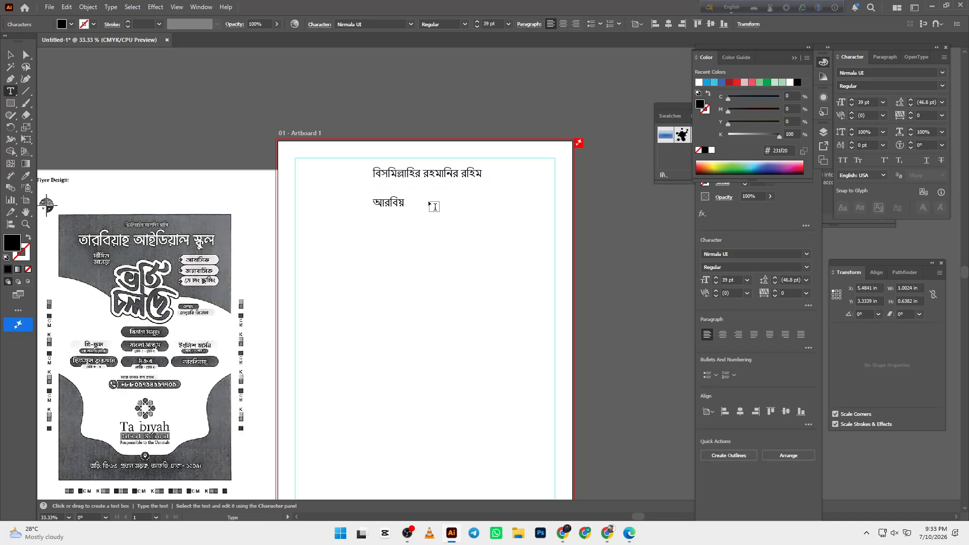
pyautogui.write('াহ আইডিয়াল স্কুল')
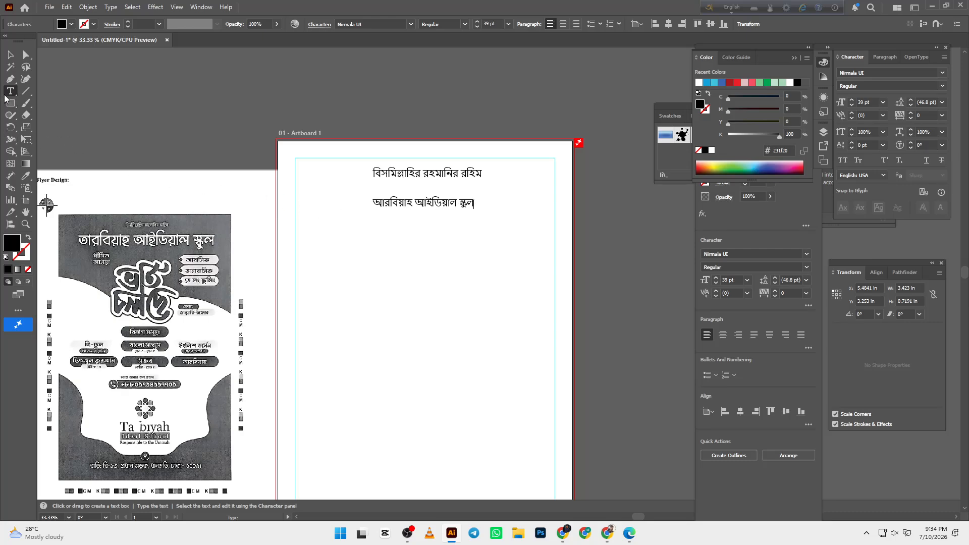
# Move the school name line up close beneath the opening line, aligning their right ends, and deselect it.
pyautogui.click(10, 55)
pyautogui.click(437, 198)
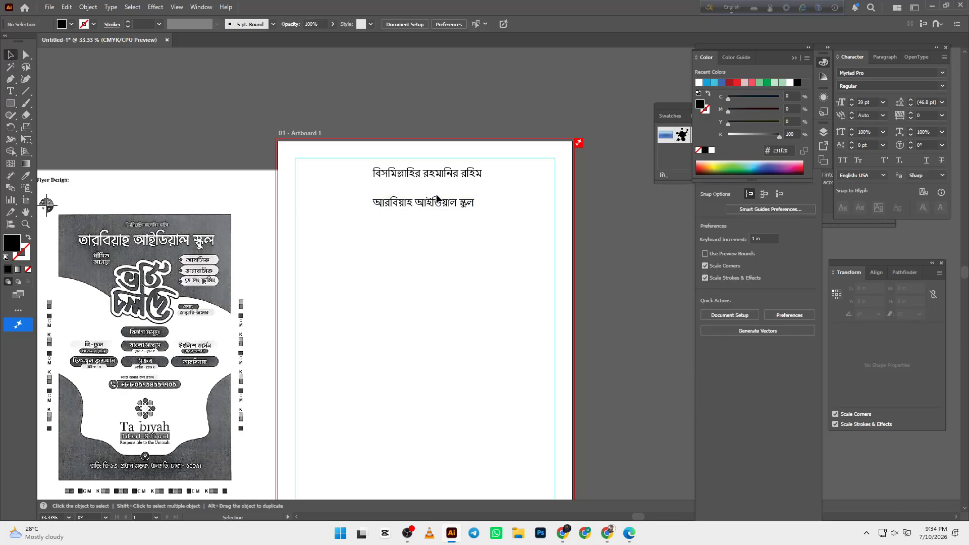
pyautogui.moveTo(444, 207); pyautogui.dragTo(453, 195)
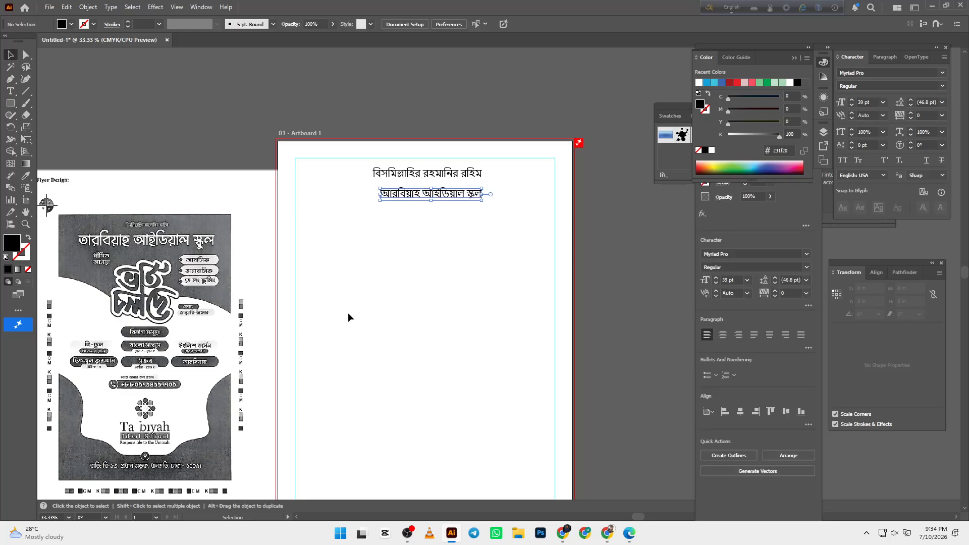
pyautogui.click(348, 314)
# Duplicate the school name line below and to its left, and replace the copy's text with "সীমিত আসনে".
pyautogui.scroll(2, 107, 263)
pyautogui.scroll(-1, 119, 271)
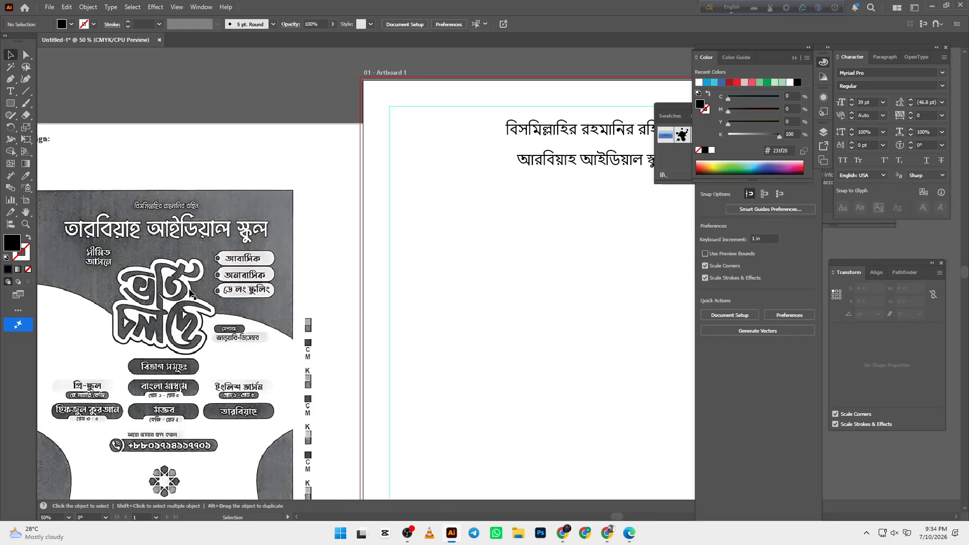
pyautogui.moveTo(554, 164); pyautogui.dragTo(500, 218)
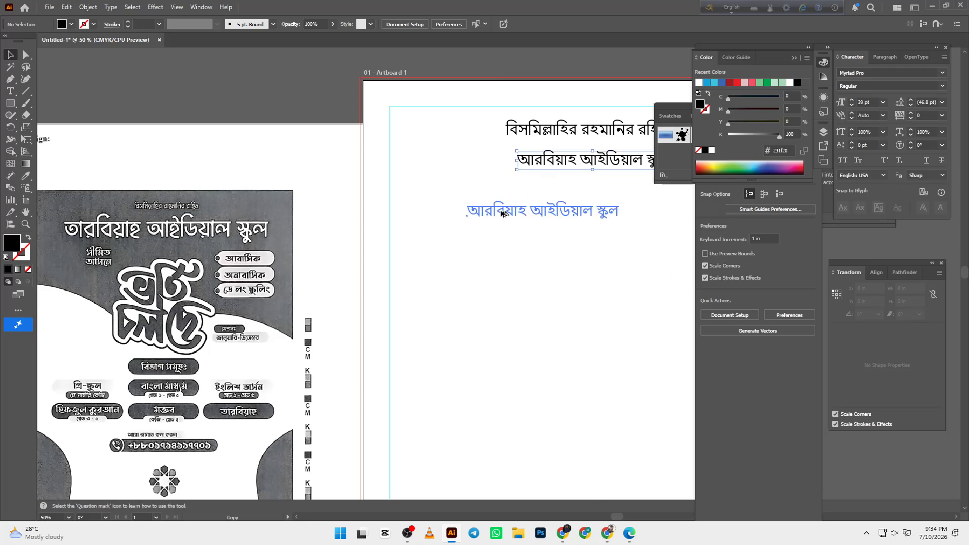
pyautogui.doubleClick(499, 213)
pyautogui.hotkey('ctrl', 'a')
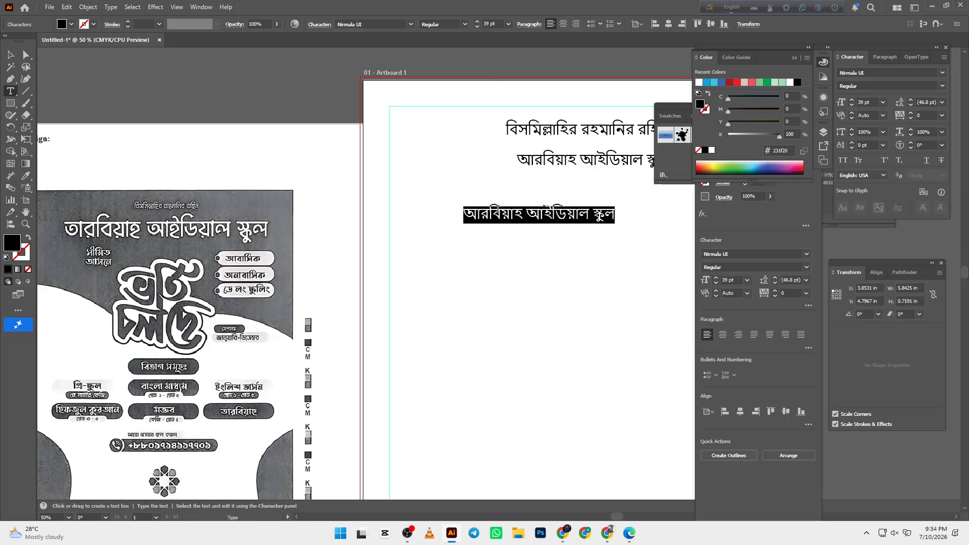
pyautogui.write('সী')
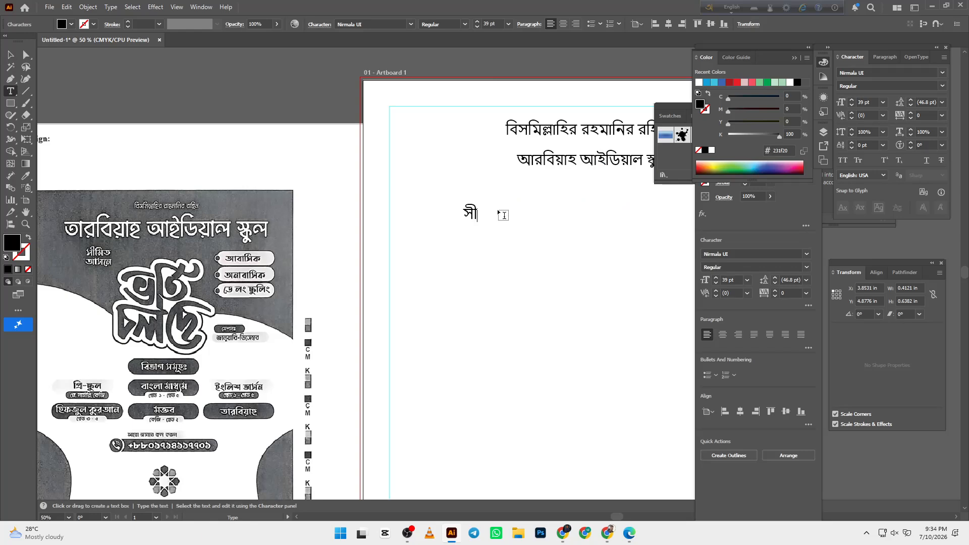
pyautogui.write('মিত আ')
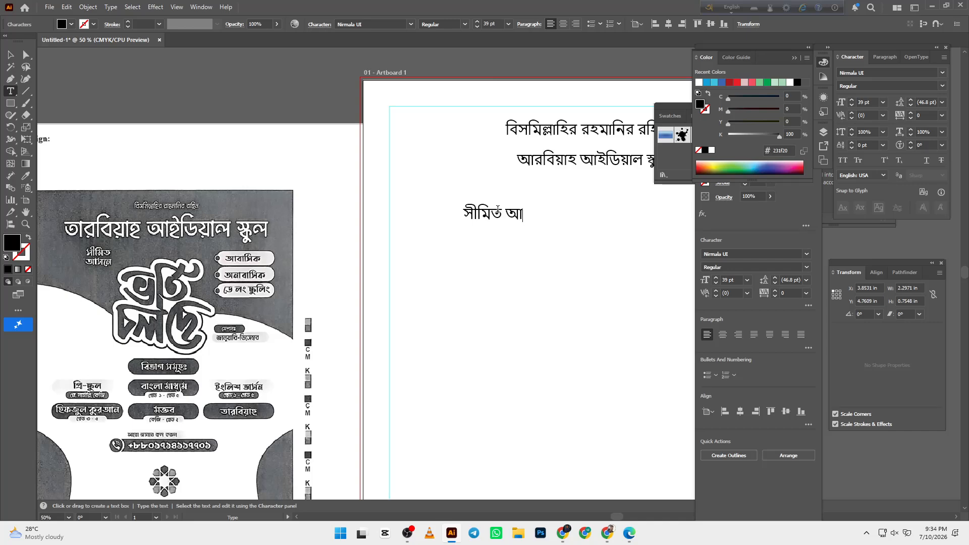
pyautogui.write('সনে')
pyautogui.click(10, 54)
pyautogui.click(513, 225)
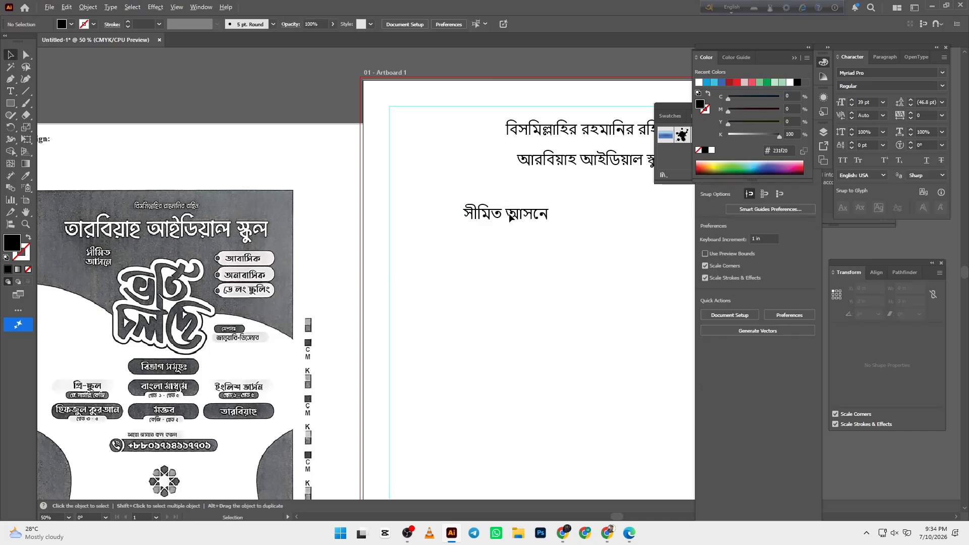
# Duplicate the "সীমিত আসনে" line below and to its right, and replace the copy's text with "ভর্তি চলছে".
pyautogui.moveTo(509, 213); pyautogui.dragTo(564, 251)
pyautogui.doubleClick(563, 251)
pyautogui.hotkey('ctrl', 'a')
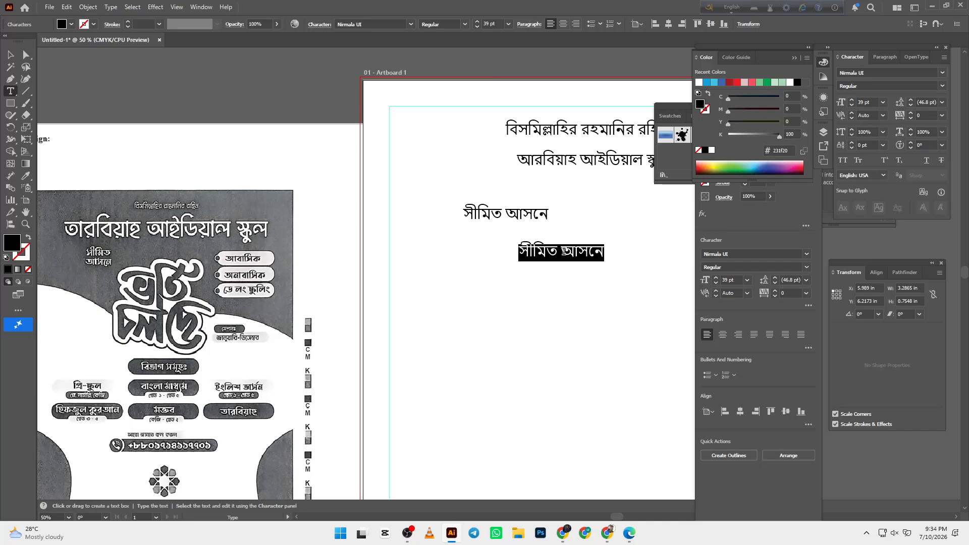
pyautogui.press('BackSpace')
pyautogui.write('ভ')
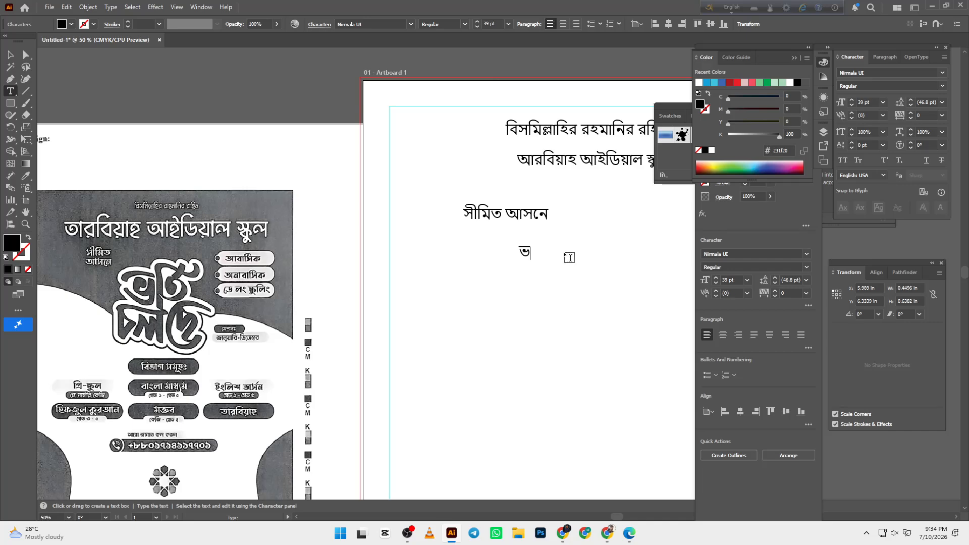
pyautogui.write('তির্')
pyautogui.press('BackSpace')
pyautogui.press('BackSpace')
pyautogui.press('BackSpace')
pyautogui.press('BackSpace')
pyautogui.press('BackSpace')
pyautogui.write('ভর্তি চল্ঝো')
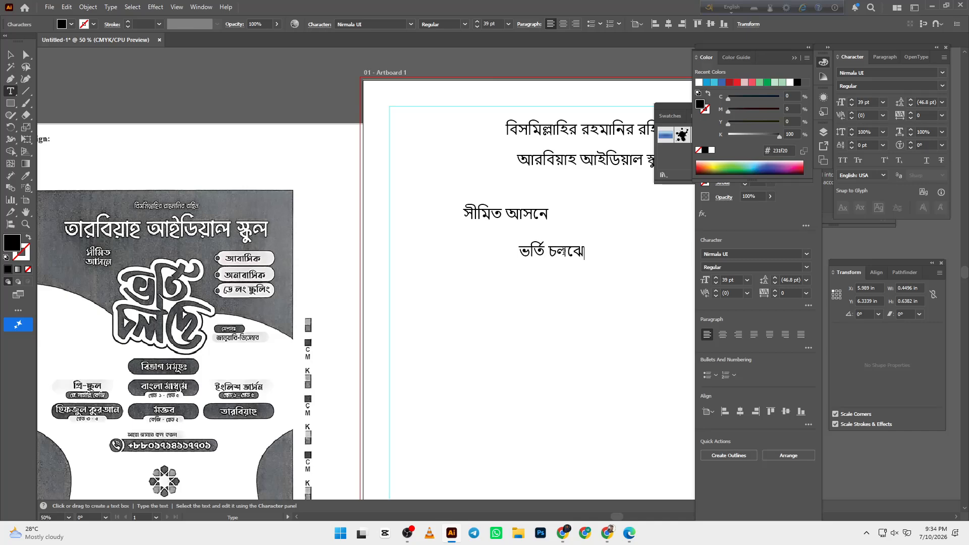
pyautogui.press('BackSpace')
pyautogui.press('BackSpace')
pyautogui.write('ছে')
pyautogui.click(10, 54)
pyautogui.click(496, 185)
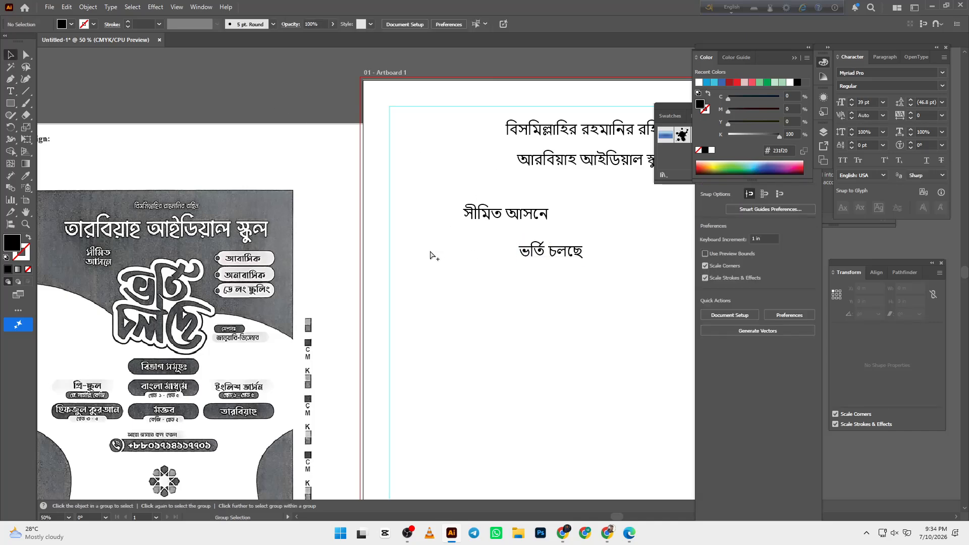
pyautogui.hscroll(5, 433, 259)
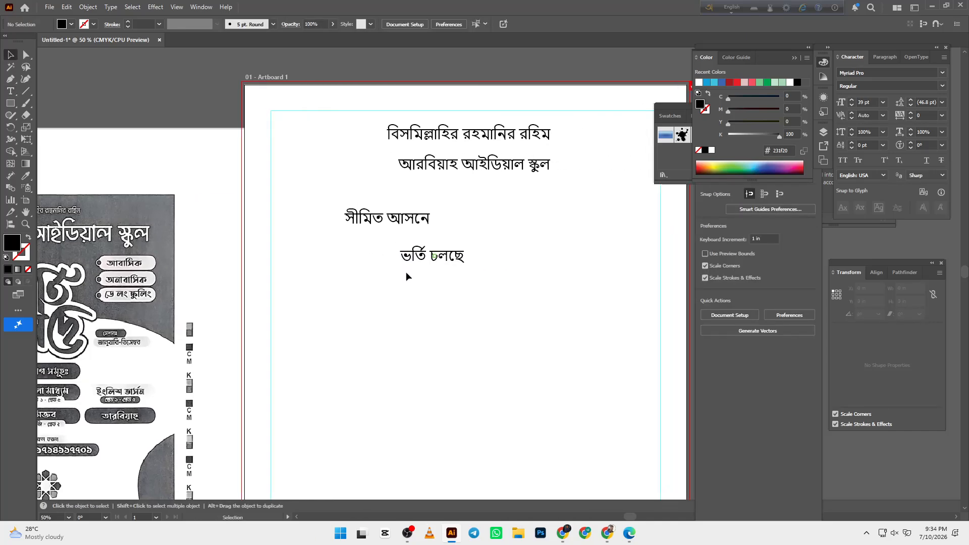
# Duplicate the "ভর্তি চলছে" line above and to its right, and replace the copy's text with "আবাসিক অনাবাসিক".
pyautogui.moveTo(433, 255); pyautogui.dragTo(544, 222)
pyautogui.tripleClick(545, 222)
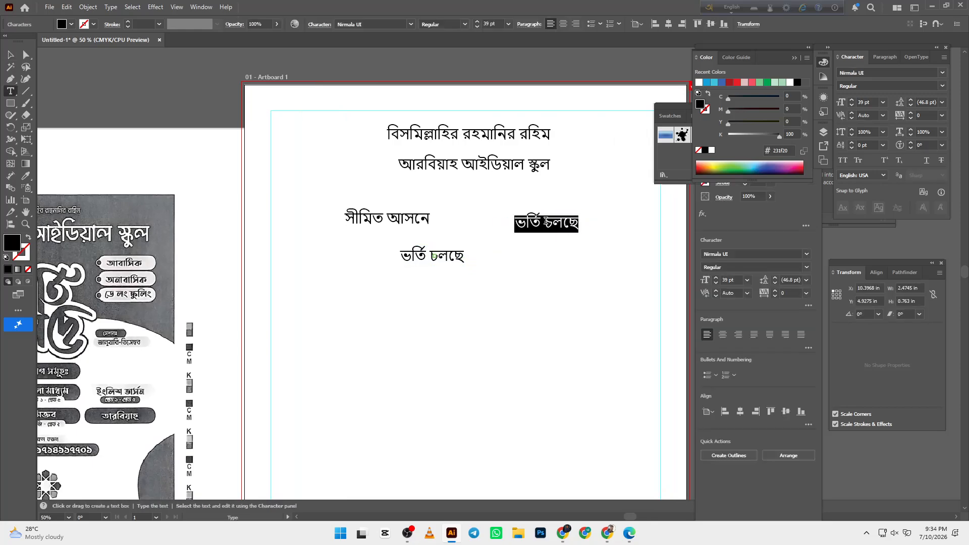
pyautogui.write('gf')
pyautogui.press('BackSpace')
pyautogui.press('BackSpace')
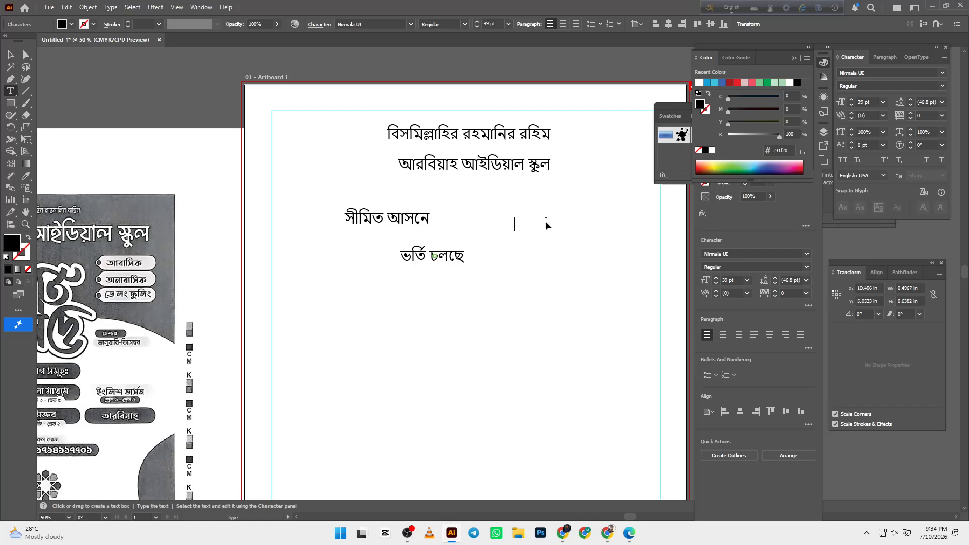
pyautogui.write('আবাসিক অন')
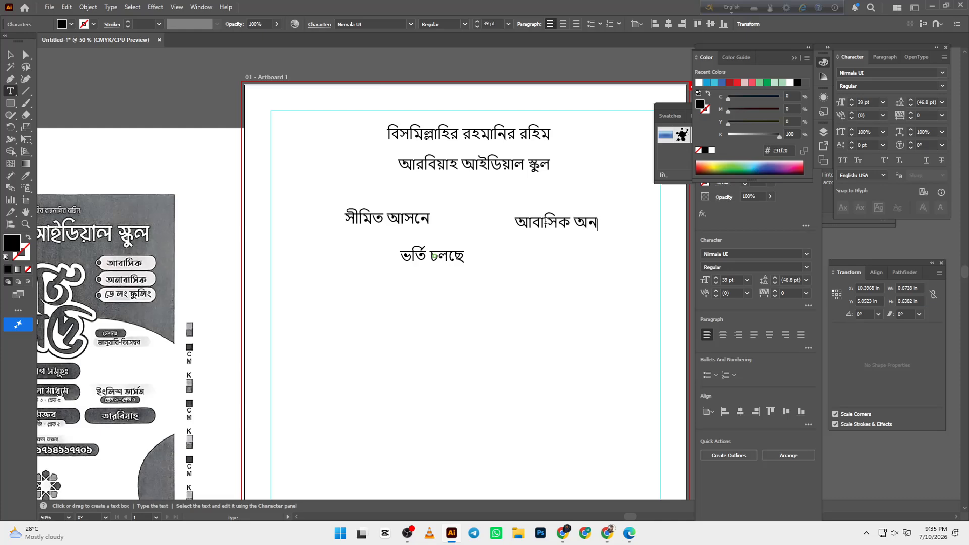
pyautogui.write('াবাসিক')
# Cut the word "অনাবাসিক" out of the new line and paste it as separate text directly beneath "আবাসিক".
pyautogui.moveTo(575, 222); pyautogui.dragTo(683, 248)
pyautogui.hotkey('ctrl', 'c')
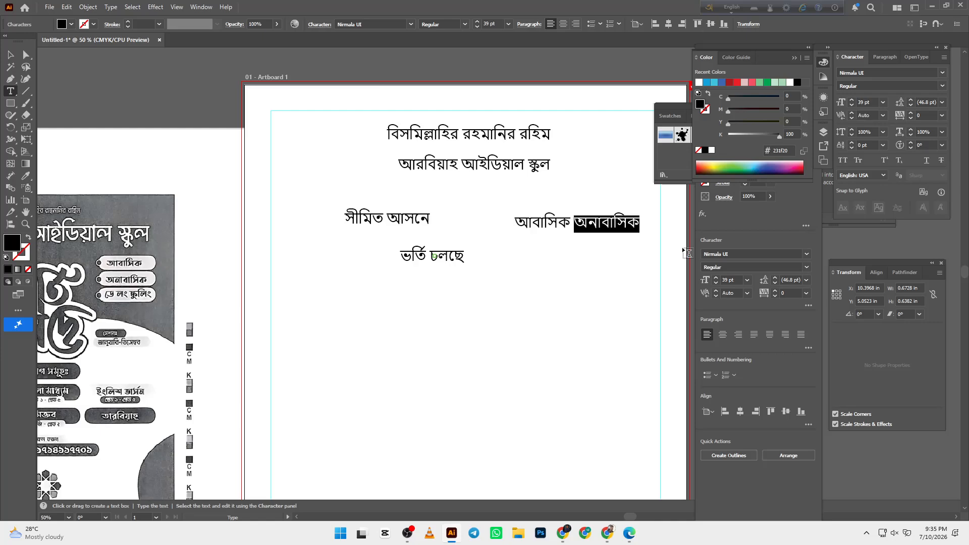
pyautogui.press('BackSpace')
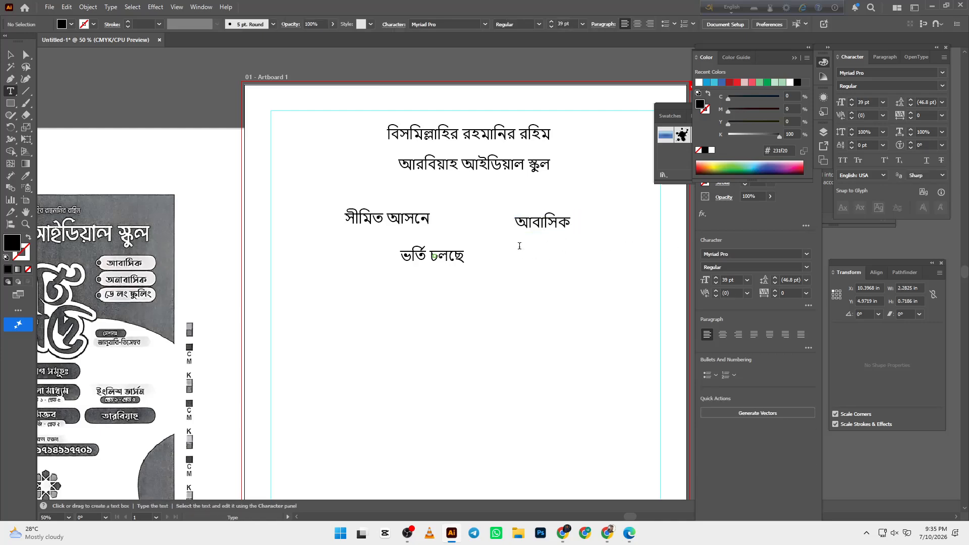
pyautogui.click(524, 252)
pyautogui.hotkey('ctrl', 'v')
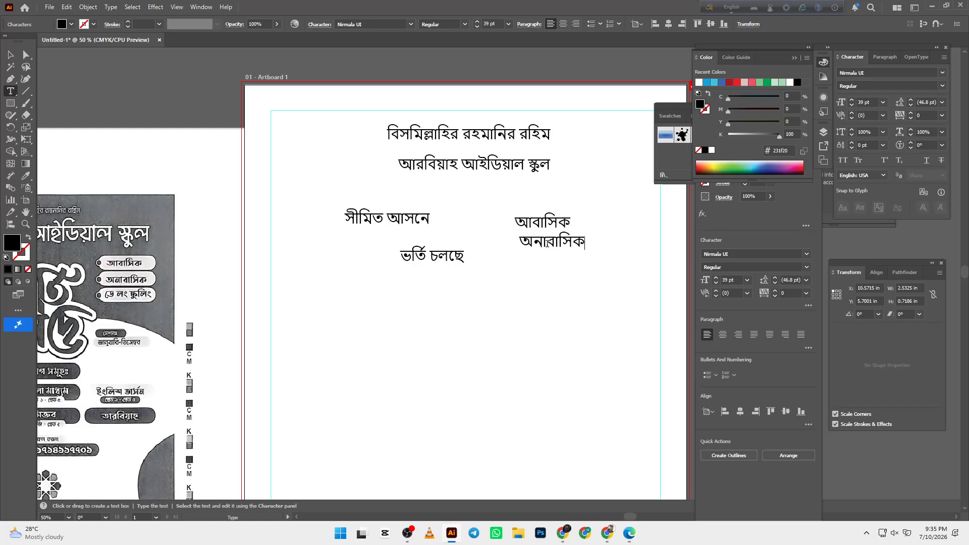
# Add another text line directly beneath "অনাবাসিক" reading "ডে লং স্কুল".
pyautogui.click(523, 259)
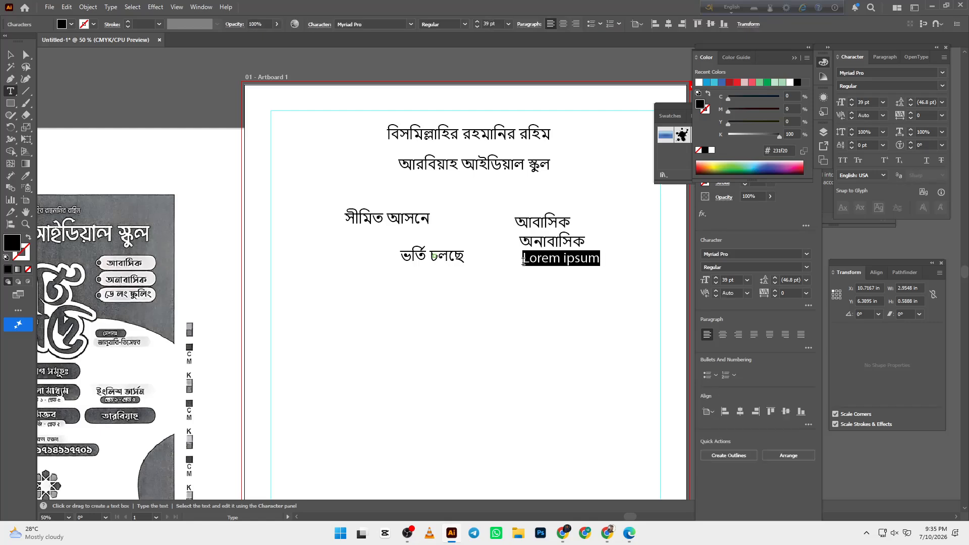
pyautogui.write('ডে')
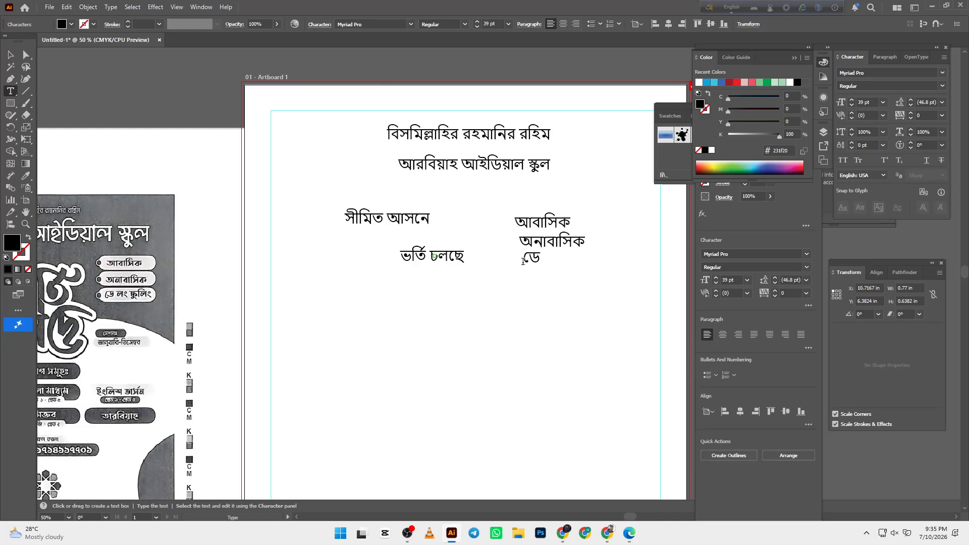
pyautogui.write(' লং স্কু')
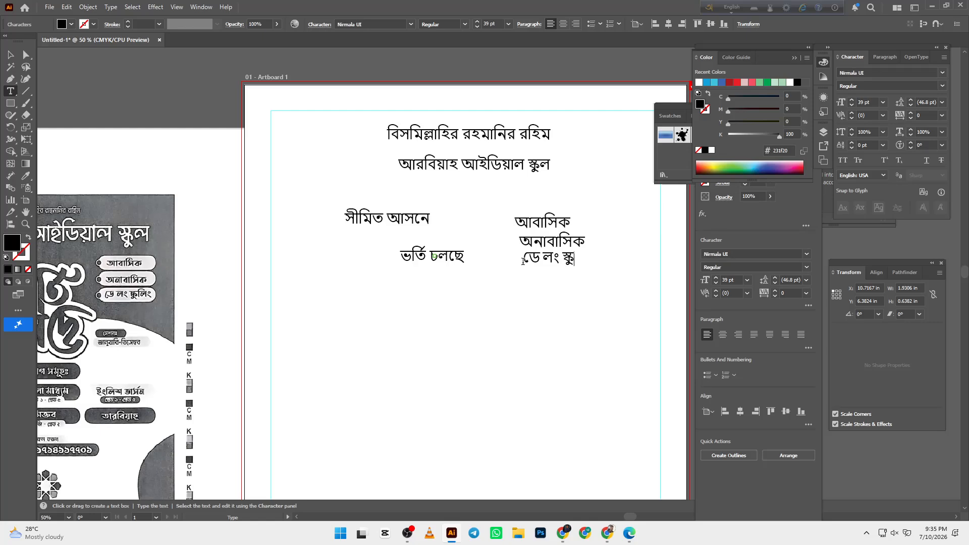
pyautogui.write('ল')
pyautogui.click(10, 56)
# Move the reference flyer image closer to the artboard until its blank margin overlaps the artboard edge, and deselect it.
pyautogui.click(281, 283)
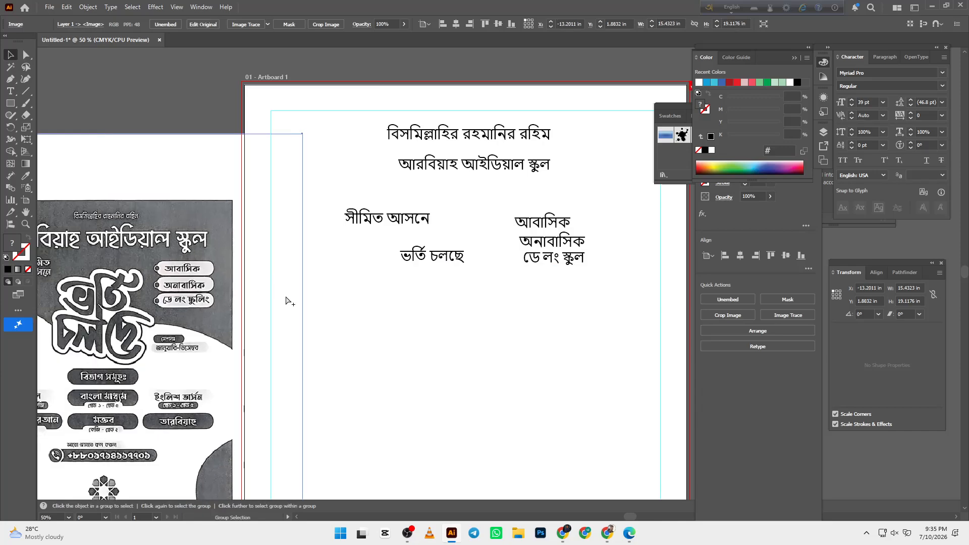
pyautogui.press('space')
pyautogui.moveTo(298, 335); pyautogui.dragTo(446, 291)
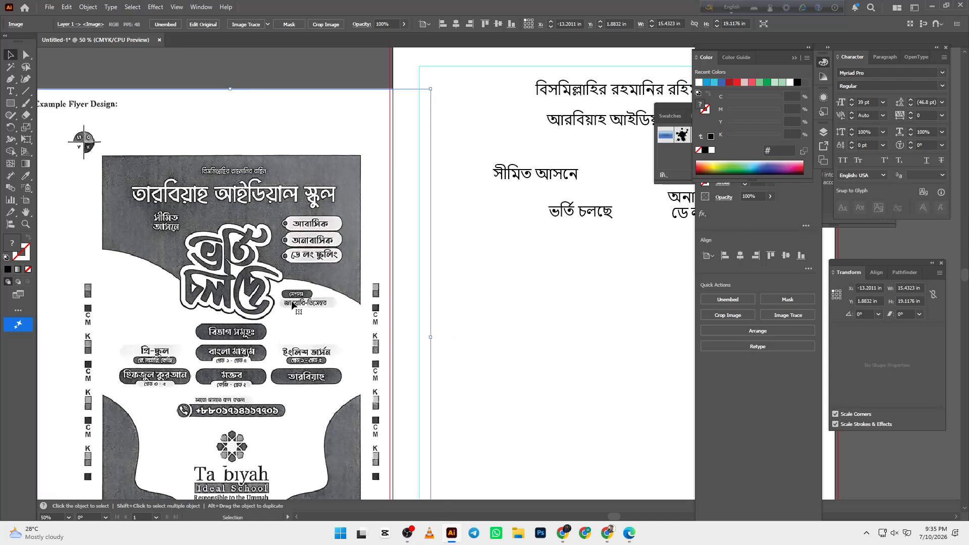
pyautogui.click(481, 319)
# Duplicate the "ভর্তি চলছে" line below and to its right, and replace the copy's text with "সেশন".
pyautogui.scroll(-3, 311, 269)
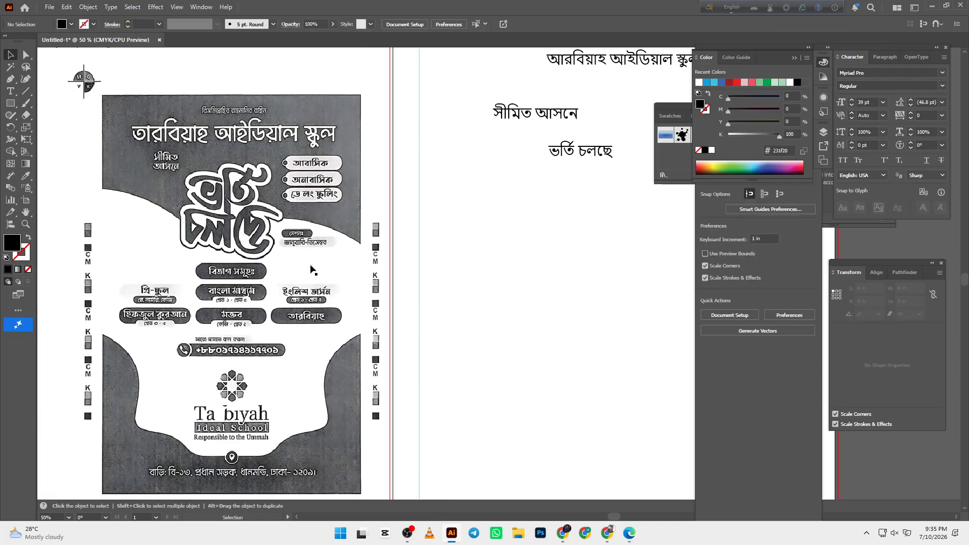
pyautogui.scroll(3, 313, 223)
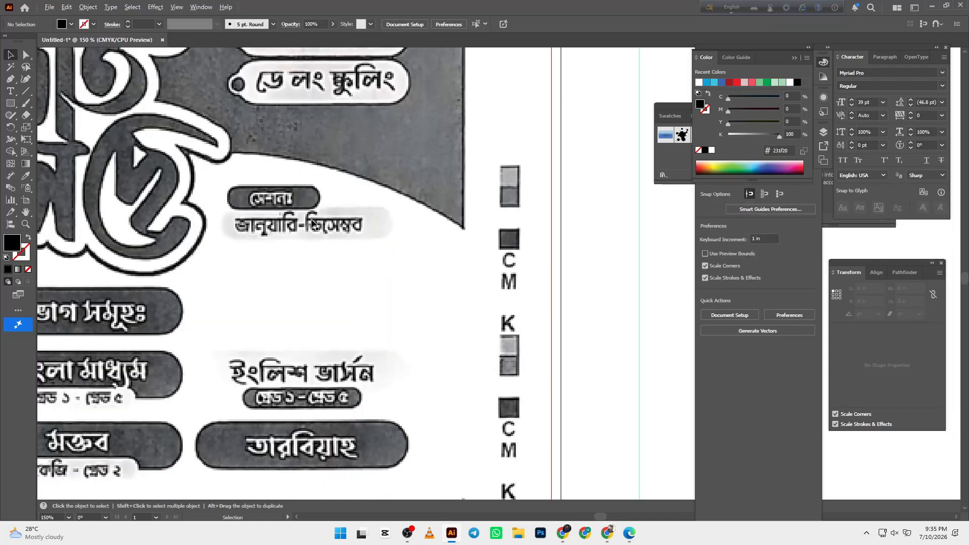
pyautogui.scroll(-3, 320, 266)
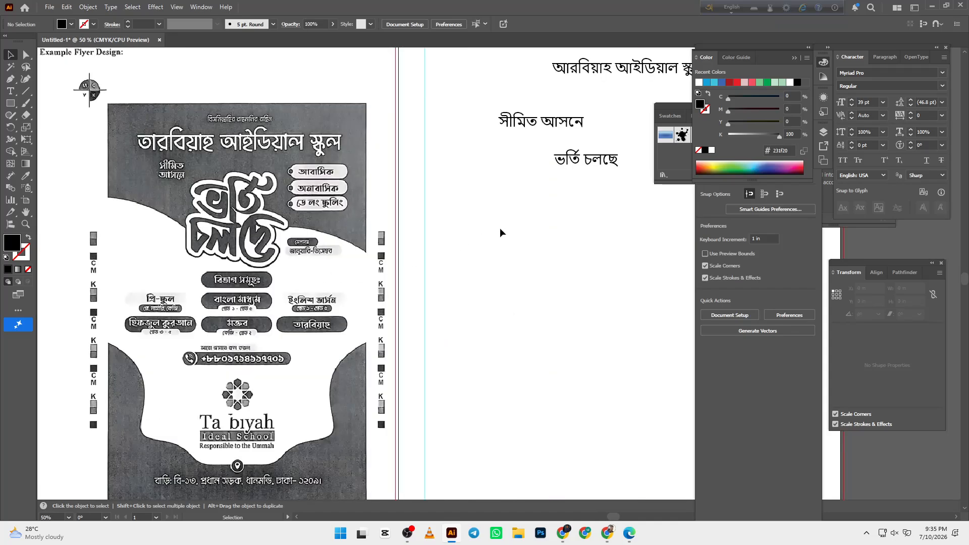
pyautogui.moveTo(576, 160); pyautogui.dragTo(637, 211)
pyautogui.tripleClick(638, 210)
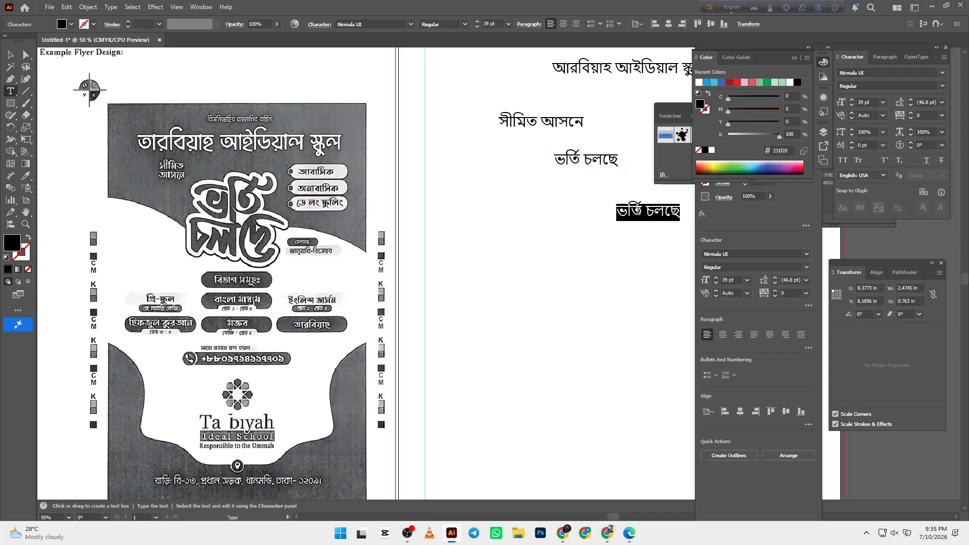
pyautogui.press('ctrl')
pyautogui.write('সে')
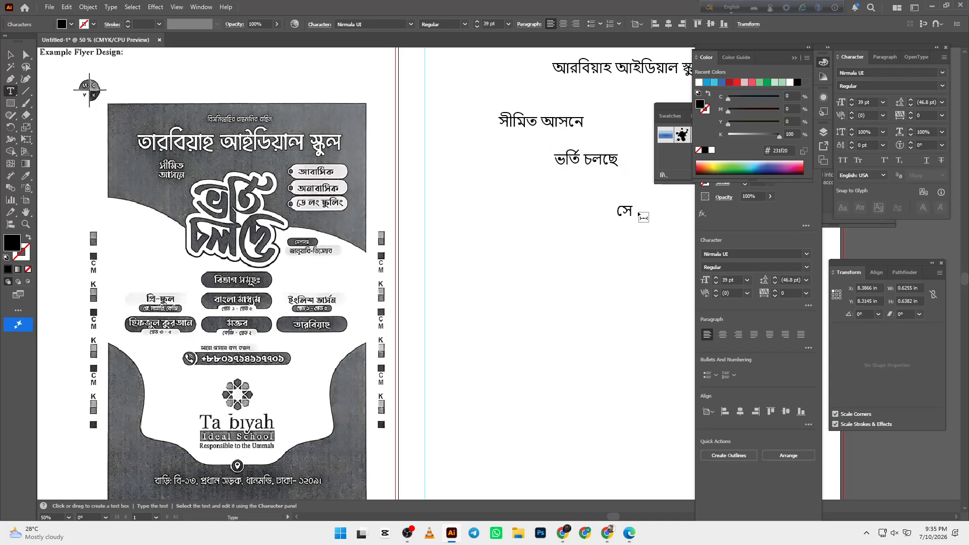
pyautogui.write('শন')
pyautogui.click(10, 54)
# Duplicate the "সেশন" line directly beneath itself, replace the copy's text with "জানুয়ারী - ডিসেম্বর", and deselect it.
pyautogui.moveTo(634, 214); pyautogui.dragTo(642, 241)
pyautogui.doubleClick(642, 241)
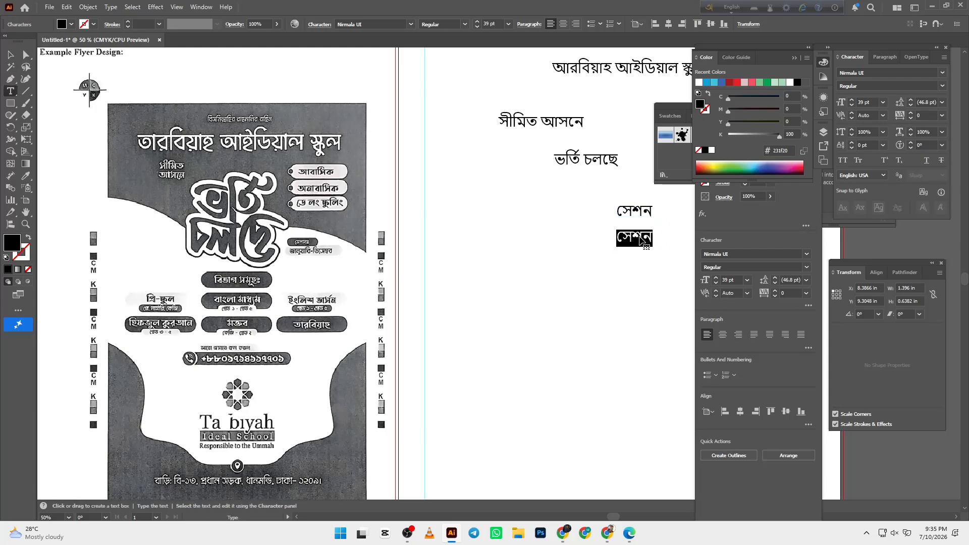
pyautogui.write('জানুয়')
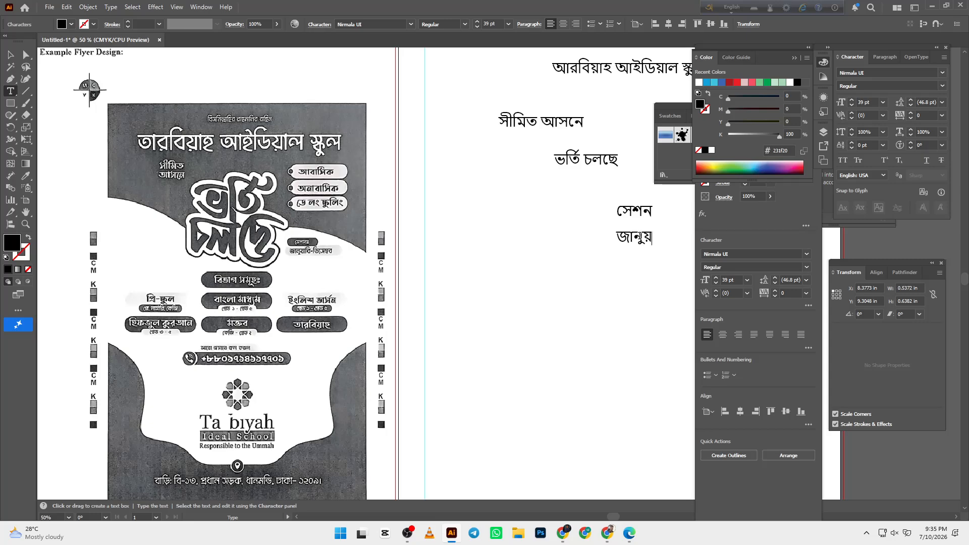
pyautogui.write('ারী - ডি')
pyautogui.press('Escape')
pyautogui.click(589, 271)
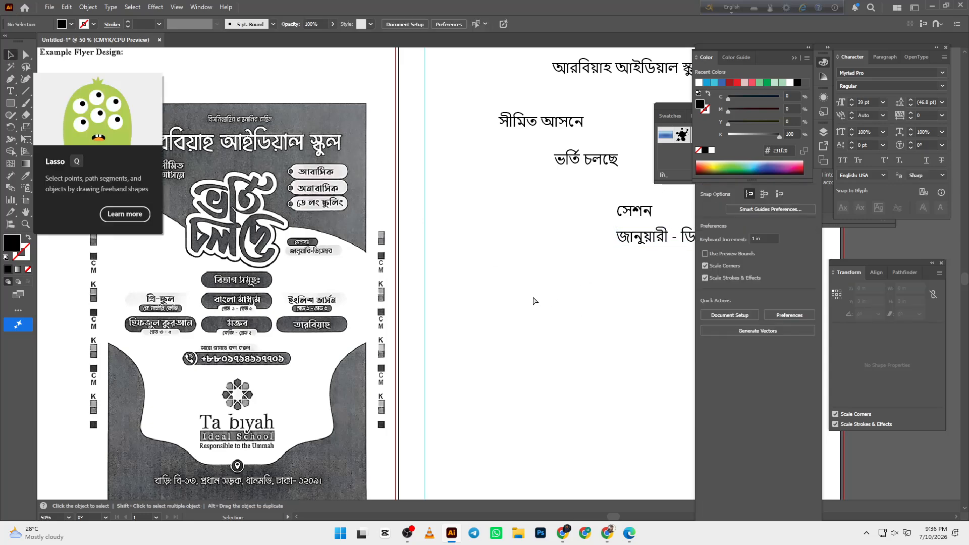
# Duplicate the "জানুয়ারী - ডিসেম্বর" line below and to its left, and replace the copy's text with "বিষয় সমুহ".
pyautogui.press('space')
pyautogui.moveTo(555, 305); pyautogui.dragTo(502, 293)
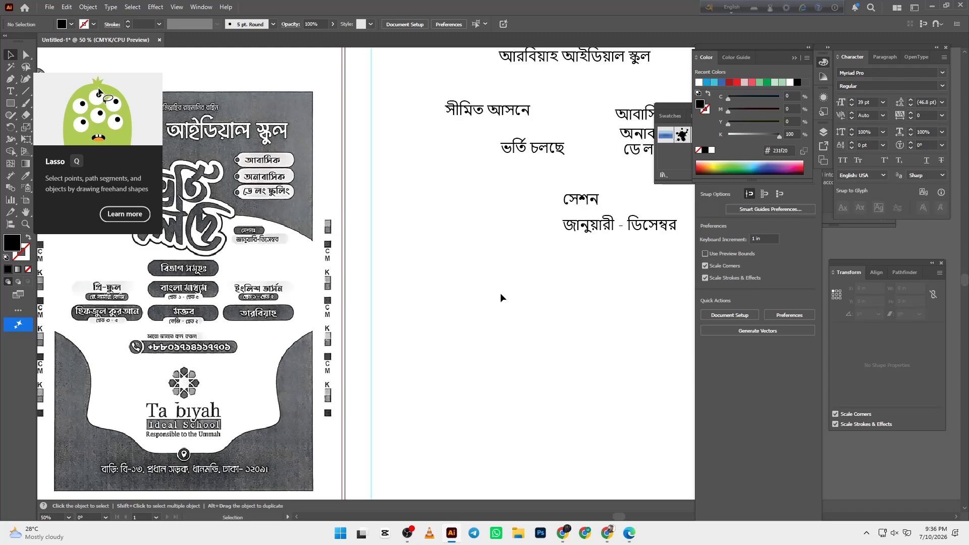
pyautogui.moveTo(607, 231); pyautogui.dragTo(535, 275)
pyautogui.doubleClick(536, 273)
pyautogui.hotkey('ctrl', 'a')
pyautogui.write('d')
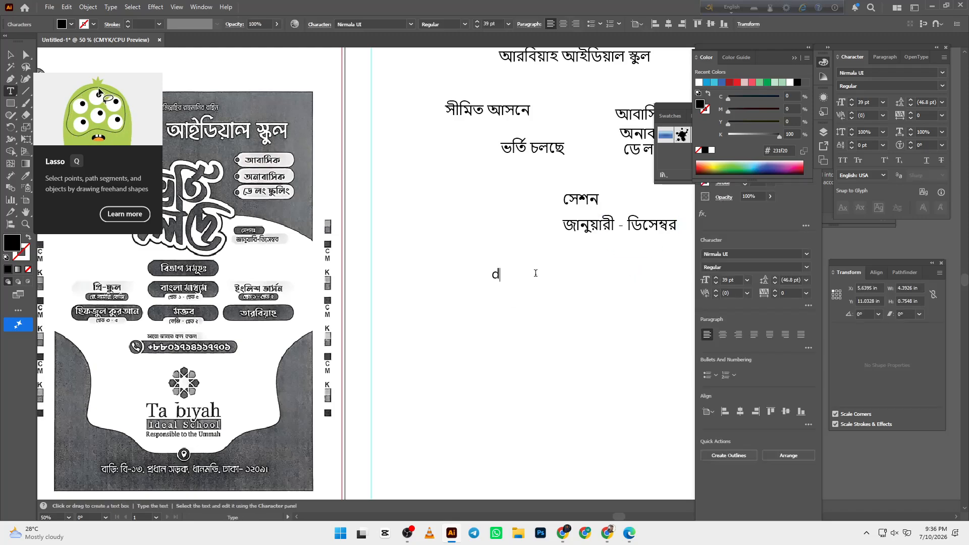
pyautogui.write('hN')
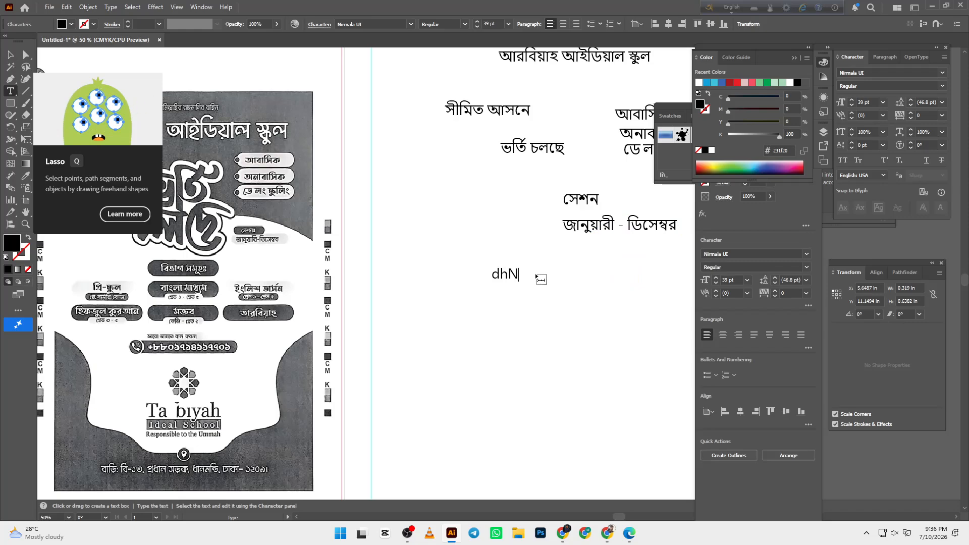
pyautogui.write('W')
pyautogui.press('BackSpace')
pyautogui.press('BackSpace')
pyautogui.press('BackSpace')
pyautogui.press('BackSpace')
pyautogui.press('BackSpace')
pyautogui.write('বিষয় সমুহ')
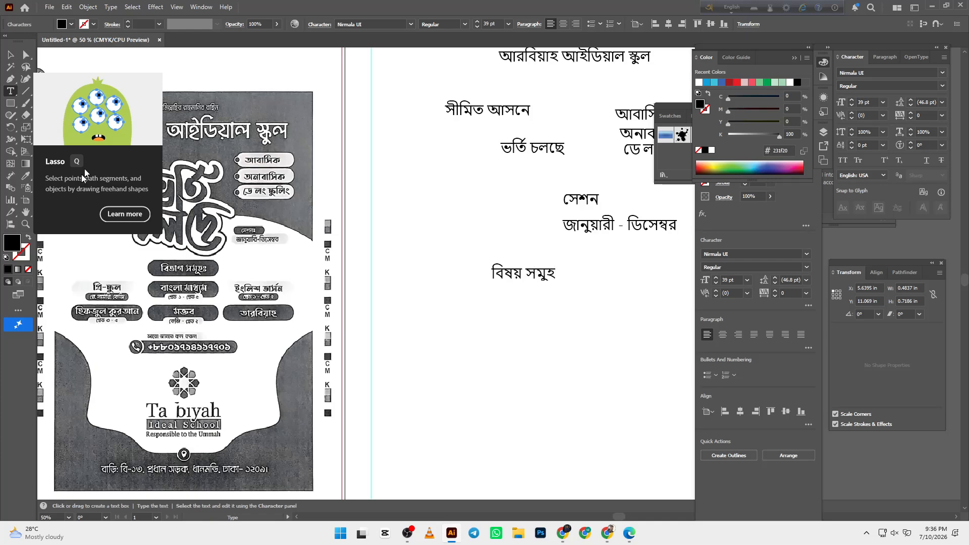
# Correct the "বিষয় সমুহ" heading to read "বিভাগ সমুহঃ".
pyautogui.doubleClick(523, 273)
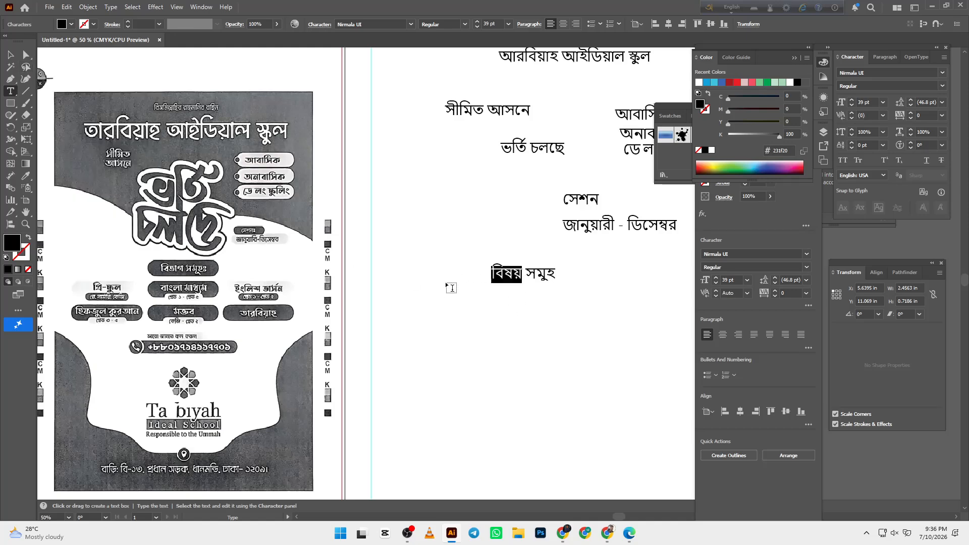
pyautogui.write('বি')
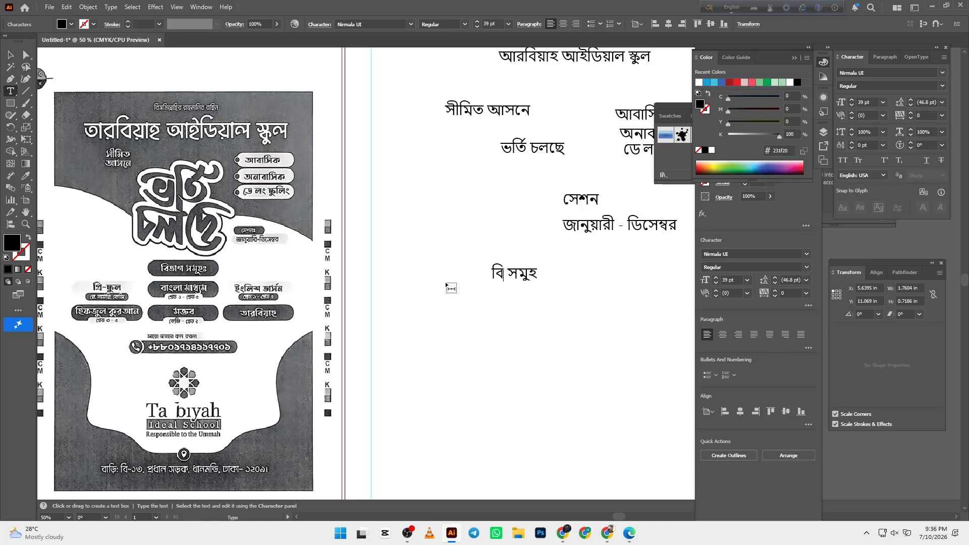
pyautogui.write('ভাগ')
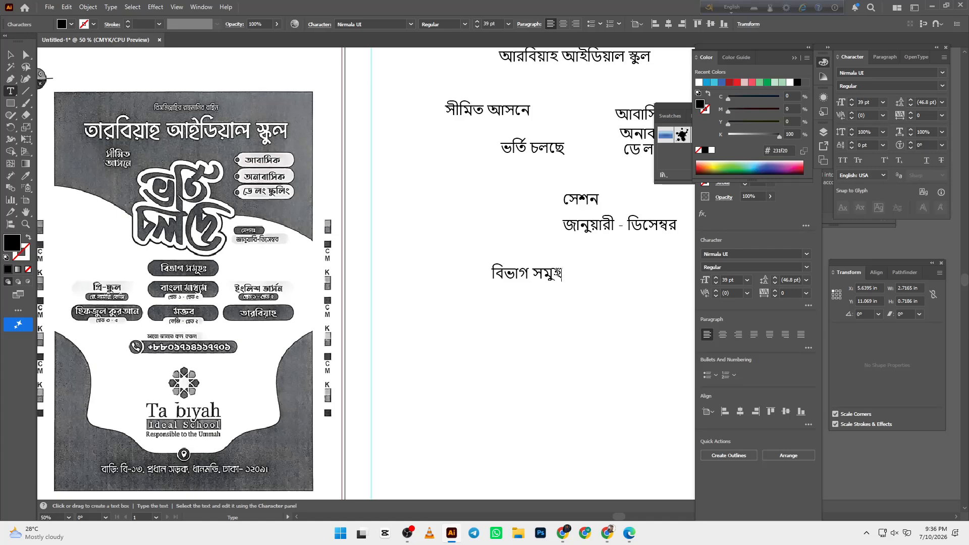
pyautogui.click(10, 55)
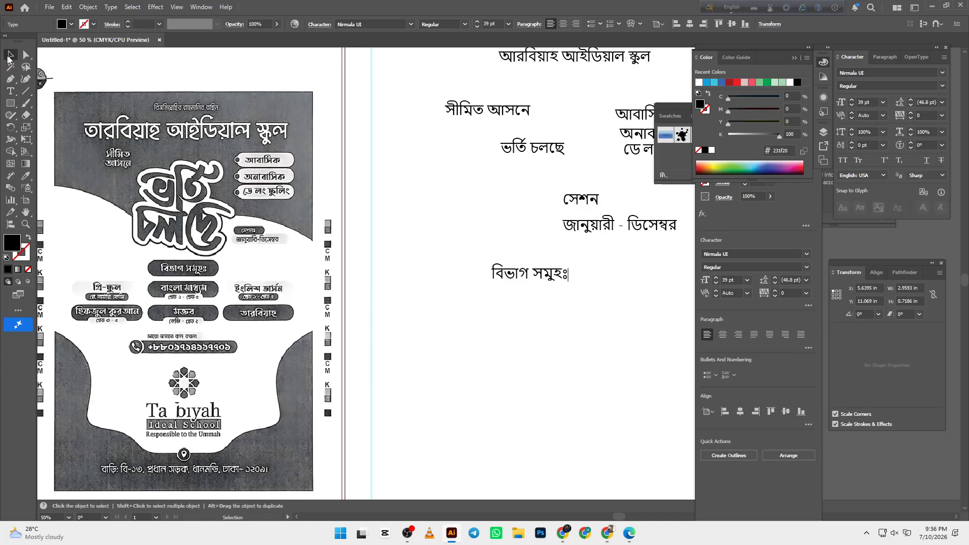
# Compare the text lines placed on the whole artboard with the layout of the reference flyer.
pyautogui.click(366, 267)
pyautogui.moveTo(374, 314); pyautogui.dragTo(373, 314)
pyautogui.scroll(-1, 447, 331)
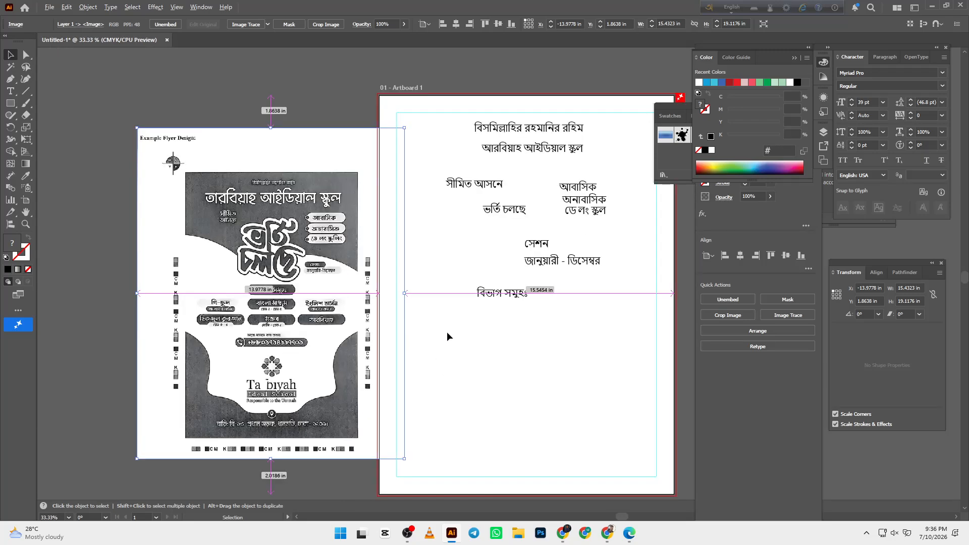
pyautogui.scroll(1, 501, 317)
pyautogui.click(486, 369)
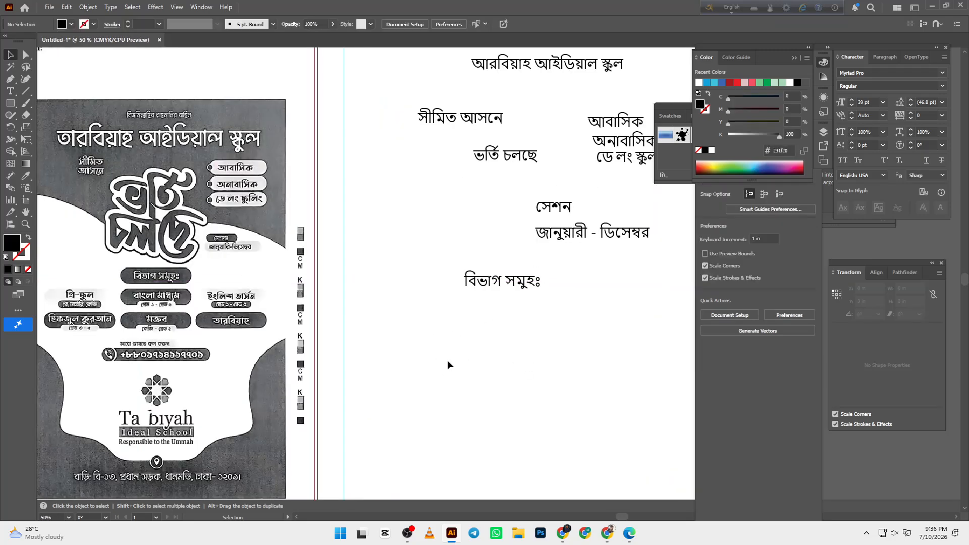
pyautogui.moveTo(467, 353); pyautogui.dragTo(485, 334)
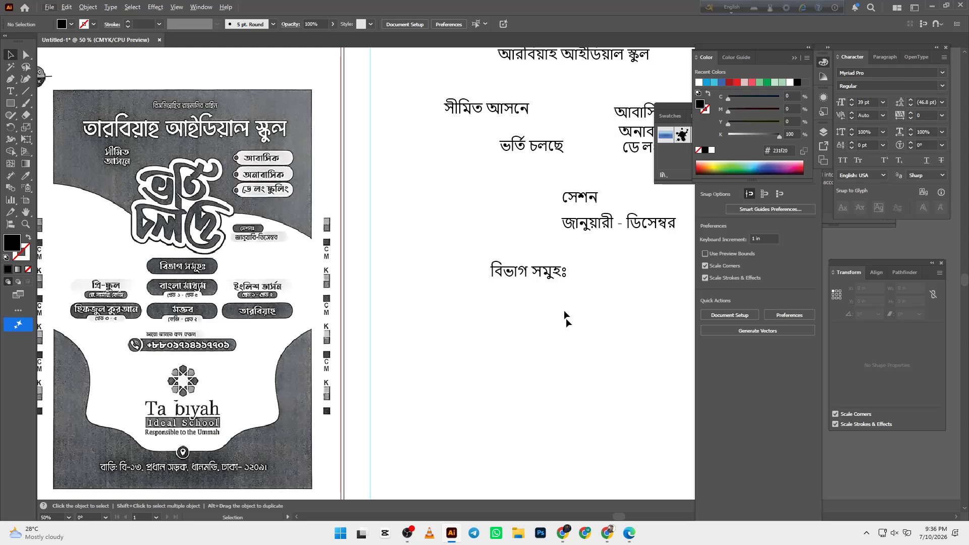
pyautogui.moveTo(563, 294); pyautogui.dragTo(511, 334)
pyautogui.scroll(-2, 494, 246)
pyautogui.moveTo(499, 235); pyautogui.dragTo(455, 277)
pyautogui.scroll(1, 525, 164)
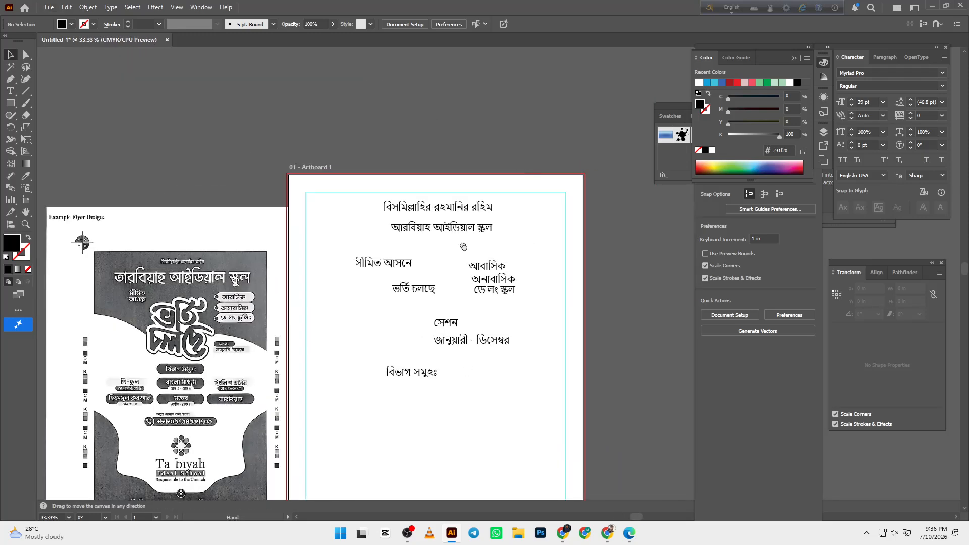
pyautogui.moveTo(459, 242); pyautogui.dragTo(475, 271)
pyautogui.click(459, 245)
pyautogui.moveTo(385, 337); pyautogui.dragTo(445, 298)
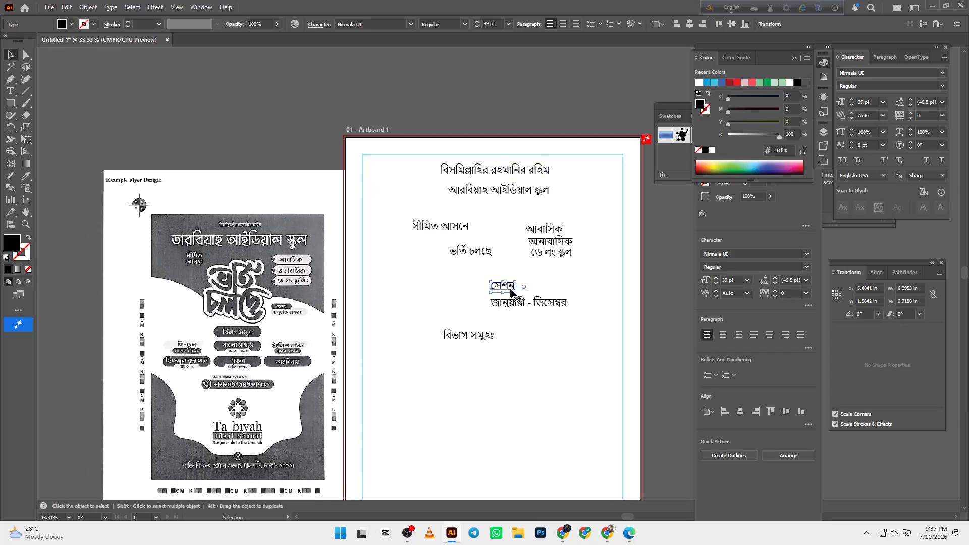
pyautogui.click(437, 309)
pyautogui.moveTo(424, 345); pyautogui.dragTo(435, 276)
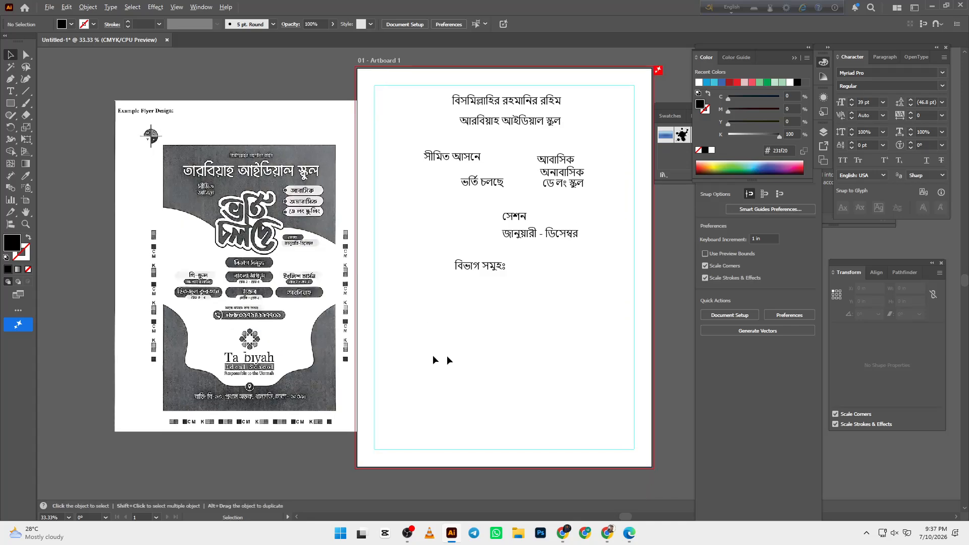
pyautogui.moveTo(456, 365); pyautogui.dragTo(426, 344)
pyautogui.click(282, 341)
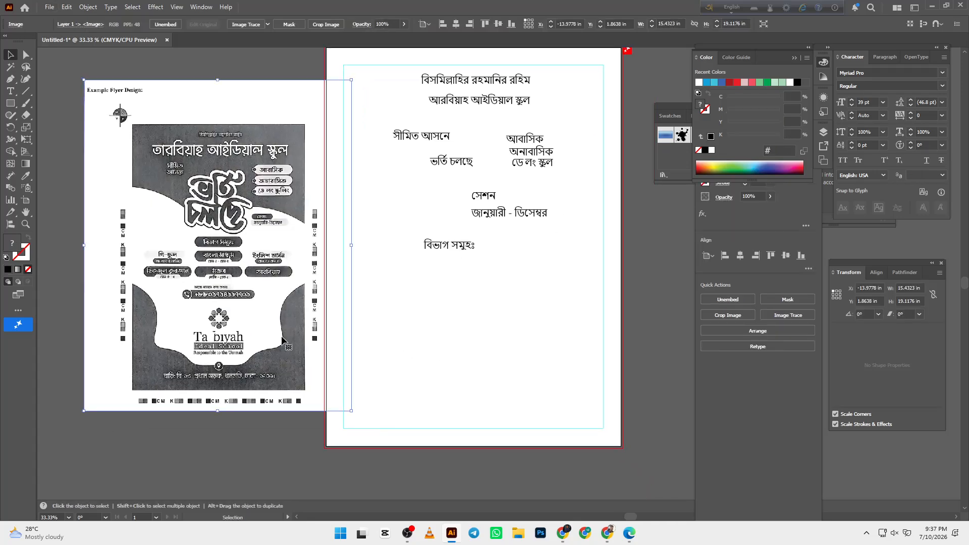
pyautogui.moveTo(217, 349); pyautogui.dragTo(224, 344)
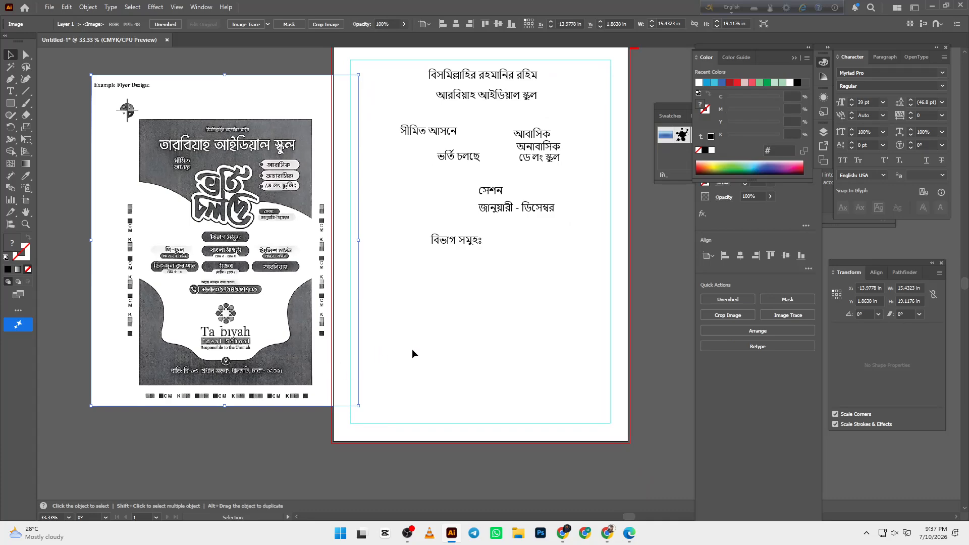
# Sketch a freehand stepped wave with the Pencil, about 9 x 5 in, from the artboard's lower left edge down to its middle.
pyautogui.moveTo(272, 342); pyautogui.dragTo(237, 340)
pyautogui.click(457, 352)
pyautogui.moveTo(331, 384); pyautogui.dragTo(353, 380)
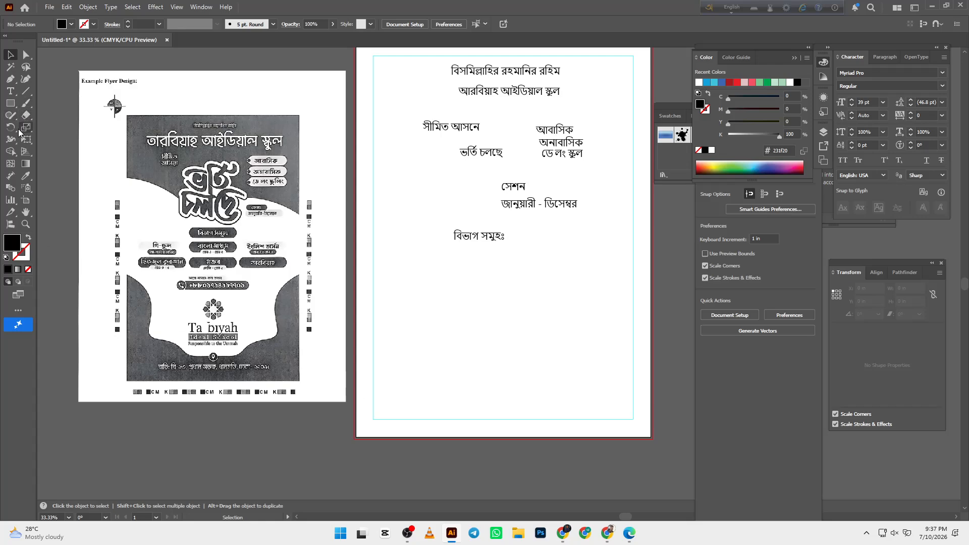
pyautogui.press('n')
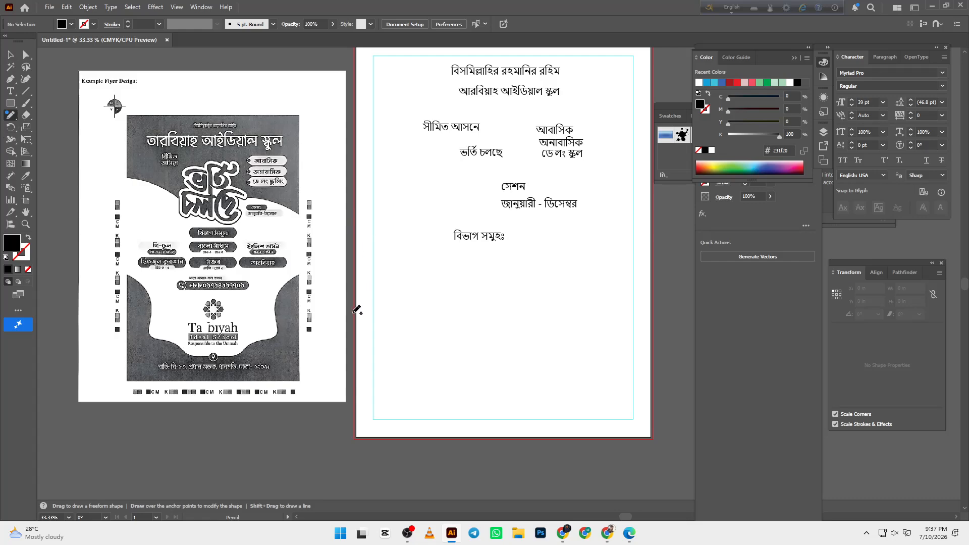
pyautogui.moveTo(350, 317)
pyautogui.mouseDown()
pyautogui.moveTo(396, 330)
pyautogui.moveTo(405, 371)
pyautogui.moveTo(428, 373)
pyautogui.moveTo(452, 394)
pyautogui.moveTo(505, 398)
pyautogui.mouseUp()
pyautogui.press('v')
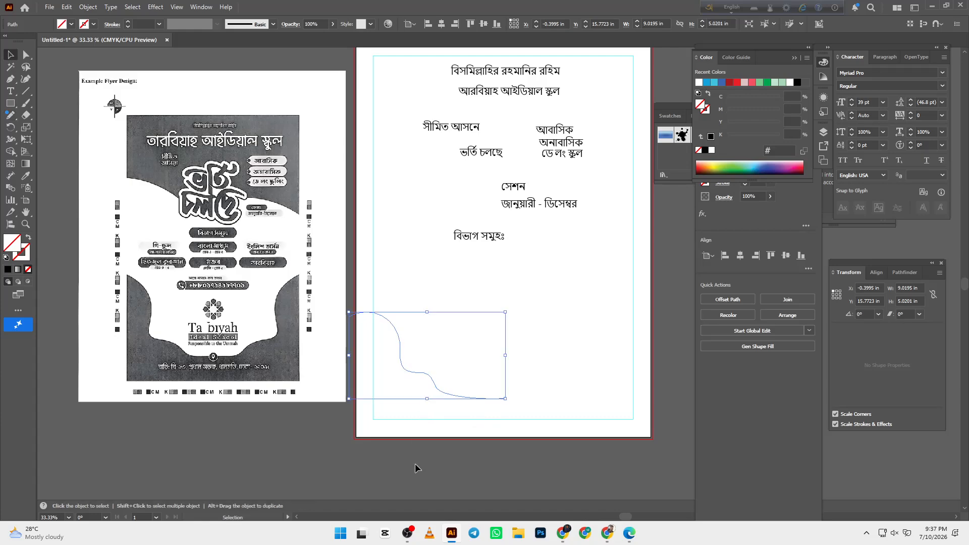
# Move the wave curve up slightly and give it a 0.75 pt black stroke.
pyautogui.moveTo(481, 396)
pyautogui.mouseDown()
pyautogui.moveTo(480, 384)
pyautogui.moveTo(446, 420)
pyautogui.mouseUp()
pyautogui.click(507, 405)
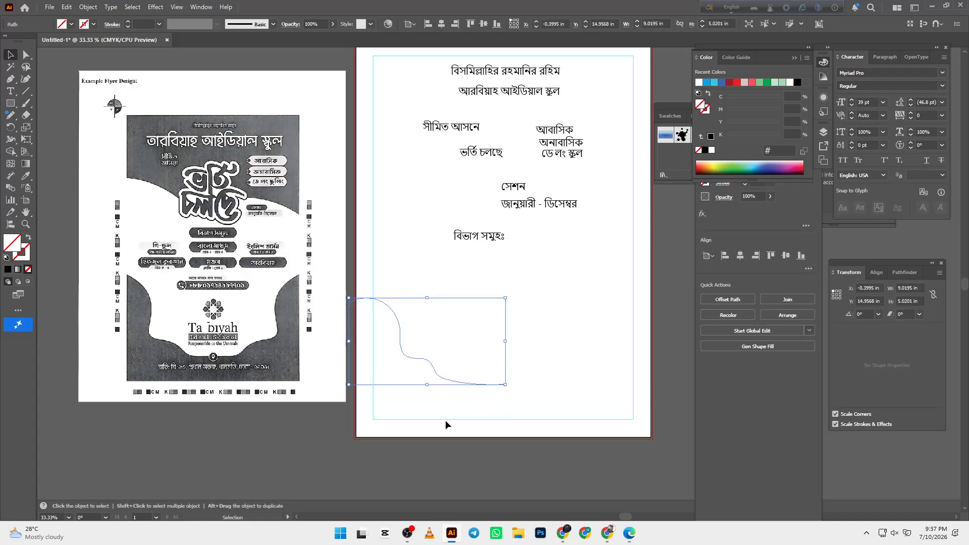
pyautogui.click(128, 23)
pyautogui.click(528, 316)
pyautogui.click(483, 384)
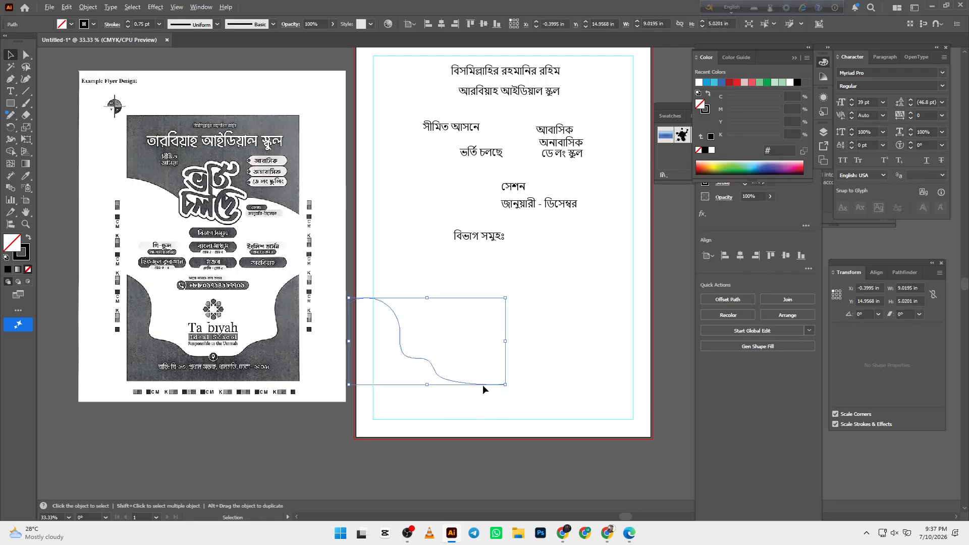
# Reflect a copy of the wave curve across a vertical axis through its lower right endpoint.
pyautogui.scroll(1, 483, 385)
pyautogui.press('o')
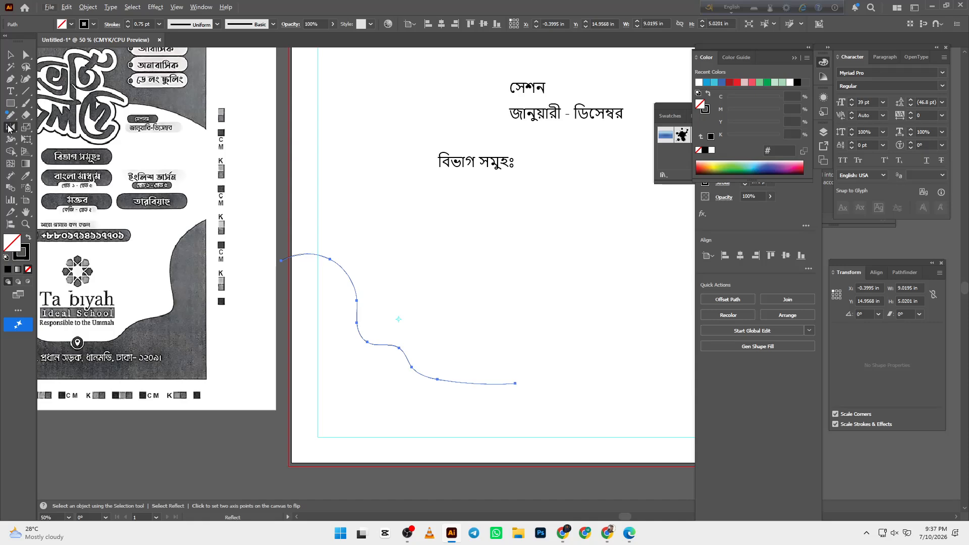
pyautogui.keyDown('alt'); pyautogui.click(514, 383); pyautogui.keyUp('alt')
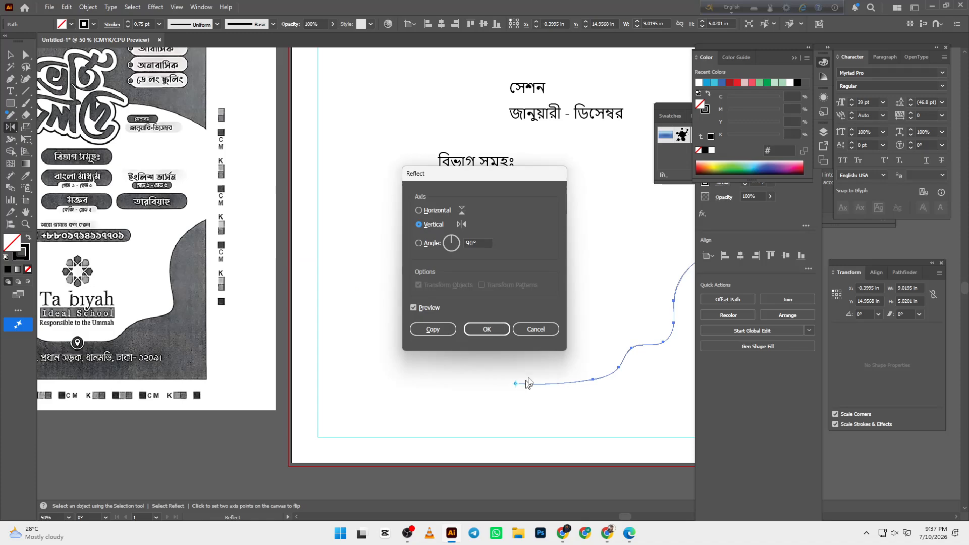
pyautogui.click(446, 330)
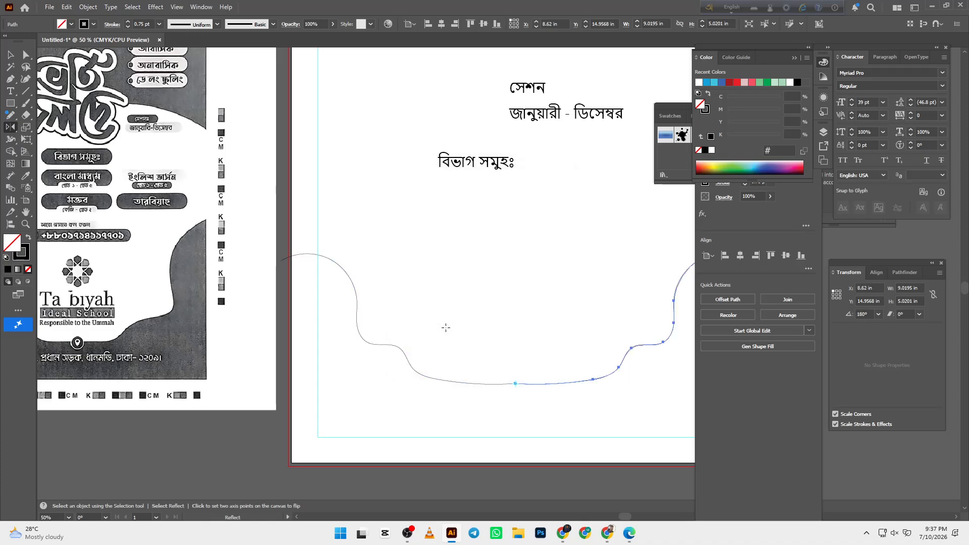
# Average the two meeting anchor points of the mirrored curves on both axes and join them.
pyautogui.click(26, 55)
pyautogui.moveTo(492, 359); pyautogui.dragTo(554, 421)
pyautogui.rightClick(512, 367)
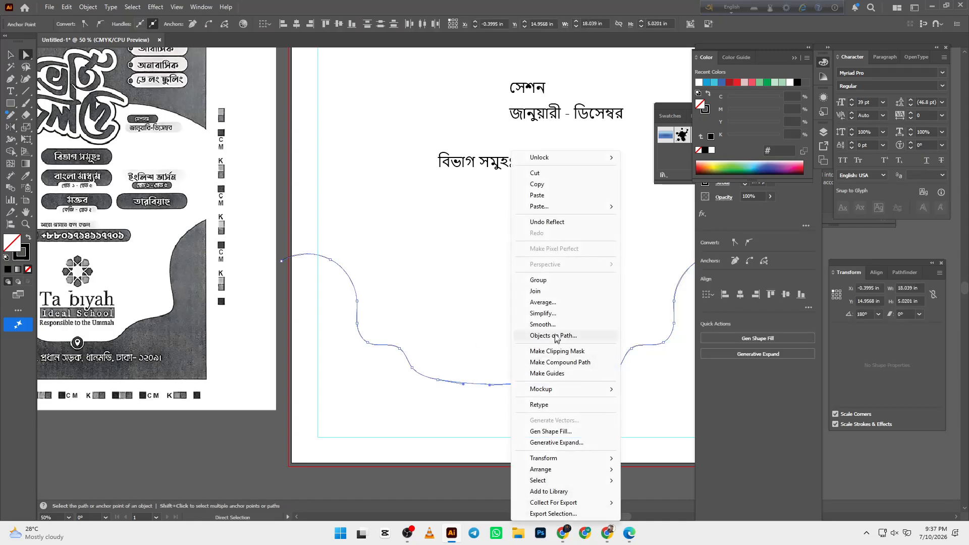
pyautogui.click(539, 302)
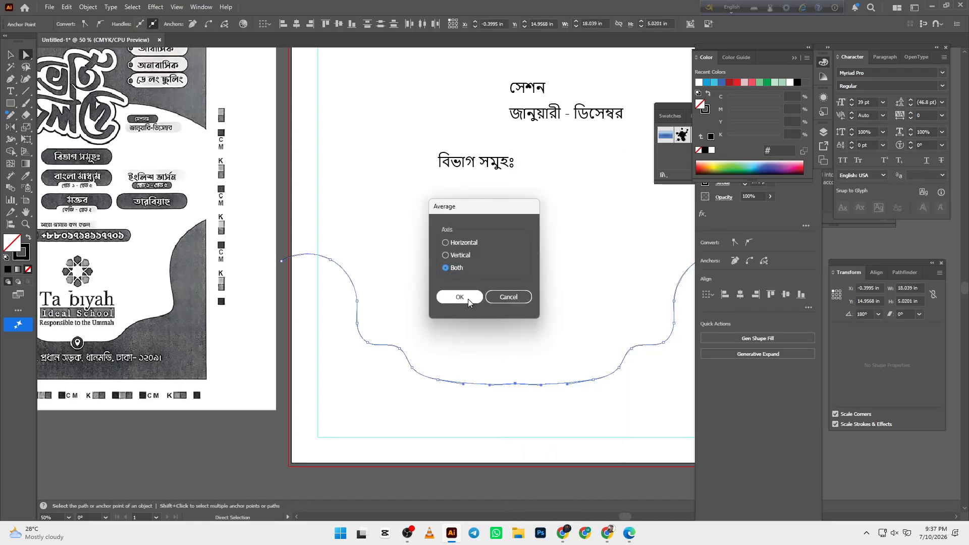
pyautogui.click(451, 296)
pyautogui.click(527, 292)
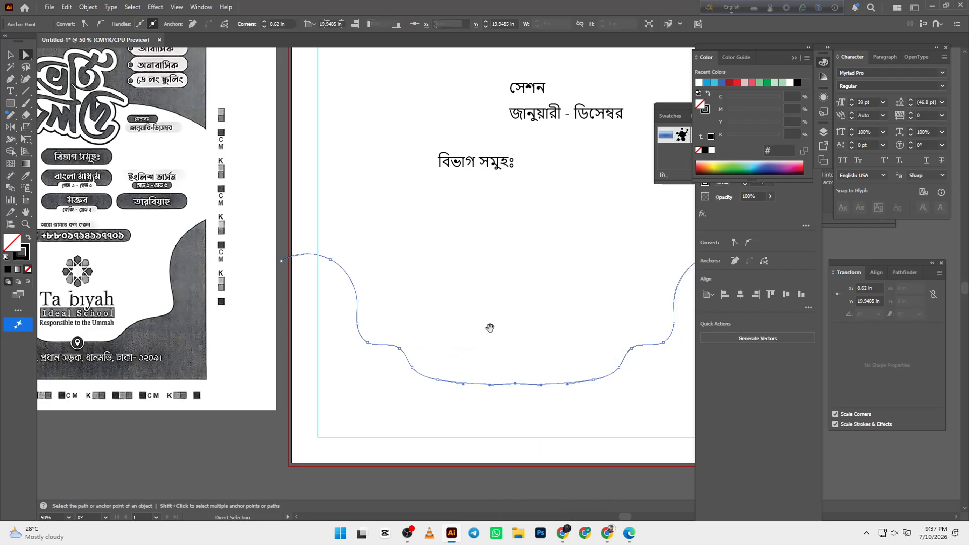
# Close the joined wave with straight Pen segments outside the artboard's sides and below its bottom edge, and deselect the shape.
pyautogui.moveTo(491, 329); pyautogui.dragTo(508, 333)
pyautogui.click(510, 337)
pyautogui.scroll(-1, 515, 341)
pyautogui.press('p')
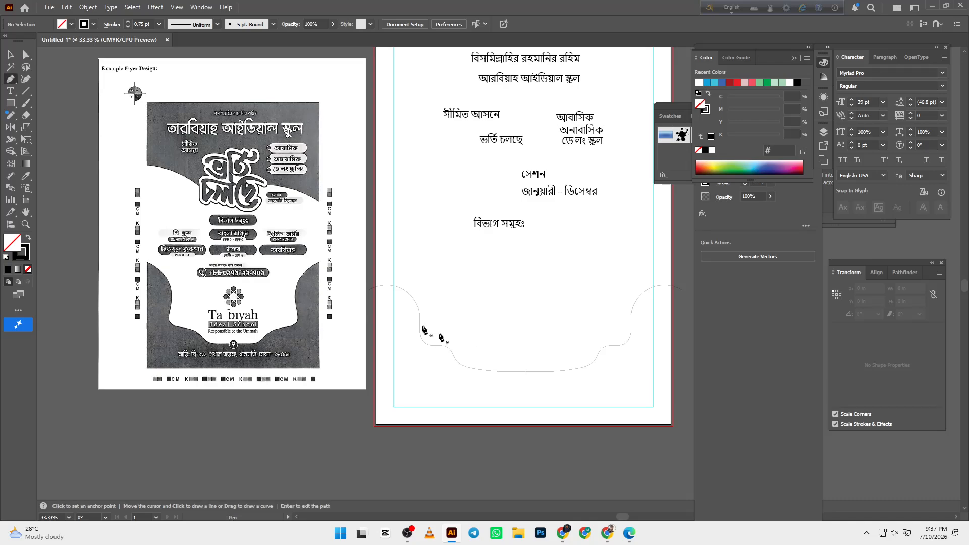
pyautogui.click(369, 291)
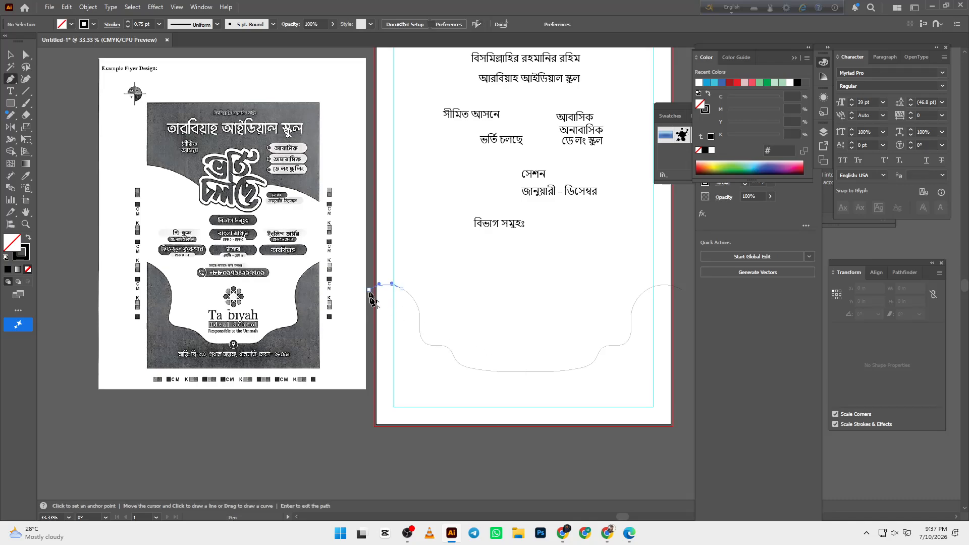
pyautogui.keyDown('shift'); pyautogui.click(385, 440); pyautogui.keyUp('shift')
pyautogui.hscroll(5, 404, 441)
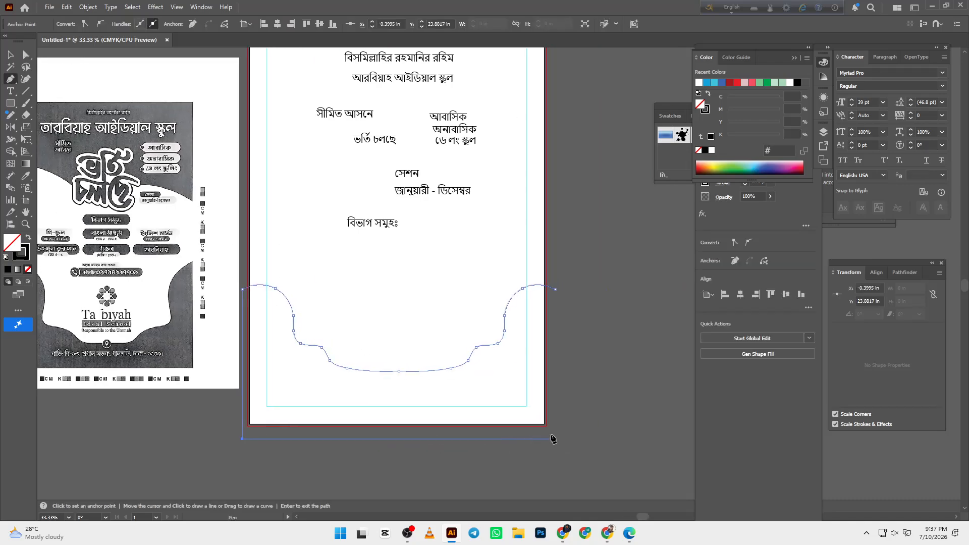
pyautogui.keyDown('shift'); pyautogui.click(553, 438); pyautogui.keyUp('shift')
pyautogui.click(555, 290)
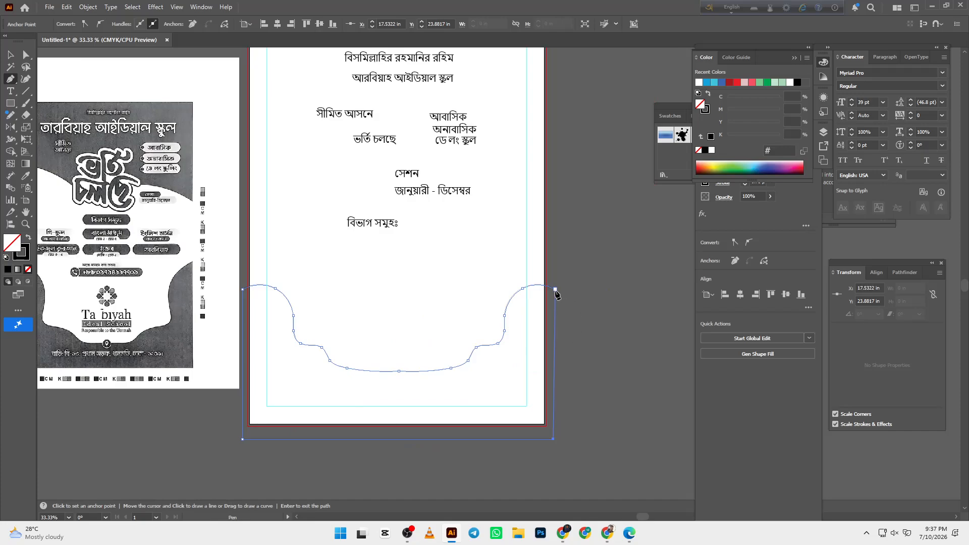
pyautogui.press('space')
pyautogui.moveTo(607, 332); pyautogui.dragTo(554, 337)
pyautogui.keyDown('ctrl'); pyautogui.click(582, 333); pyautogui.keyUp('ctrl')
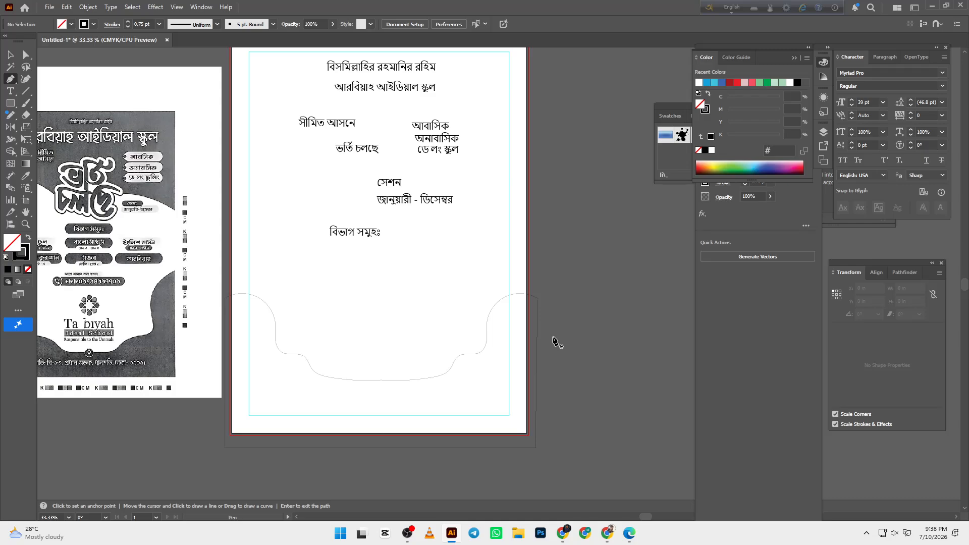
# Move the "ভর্তি চলছে" line down to sit just above the "সেশন" line.
pyautogui.press('v')
pyautogui.press('space')
pyautogui.moveTo(466, 395); pyautogui.dragTo(487, 392)
pyautogui.press('space')
pyautogui.moveTo(390, 395)
pyautogui.mouseDown()
pyautogui.moveTo(419, 398)
pyautogui.moveTo(389, 394)
pyautogui.mouseUp()
pyautogui.press('space')
pyautogui.press('space')
pyautogui.press('space')
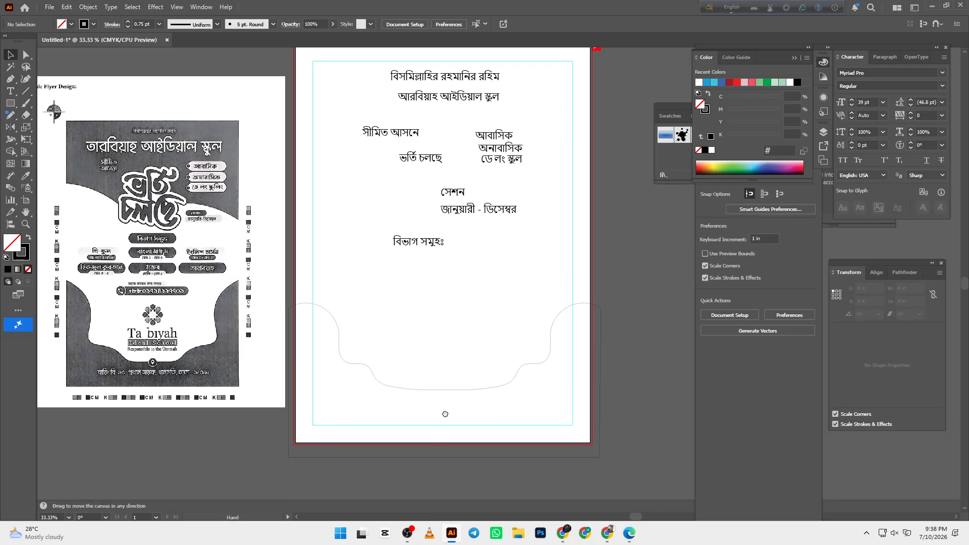
pyautogui.moveTo(445, 414); pyautogui.dragTo(435, 417)
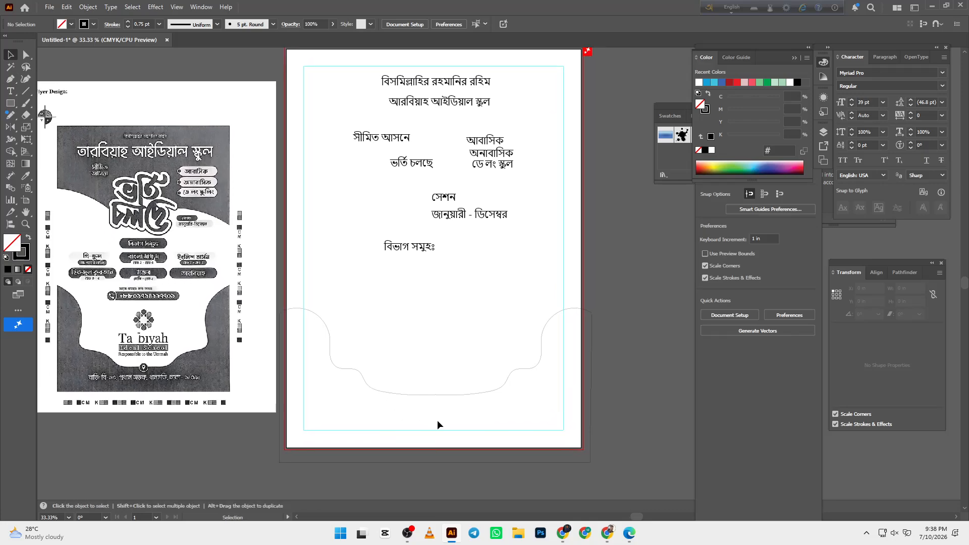
pyautogui.press('space')
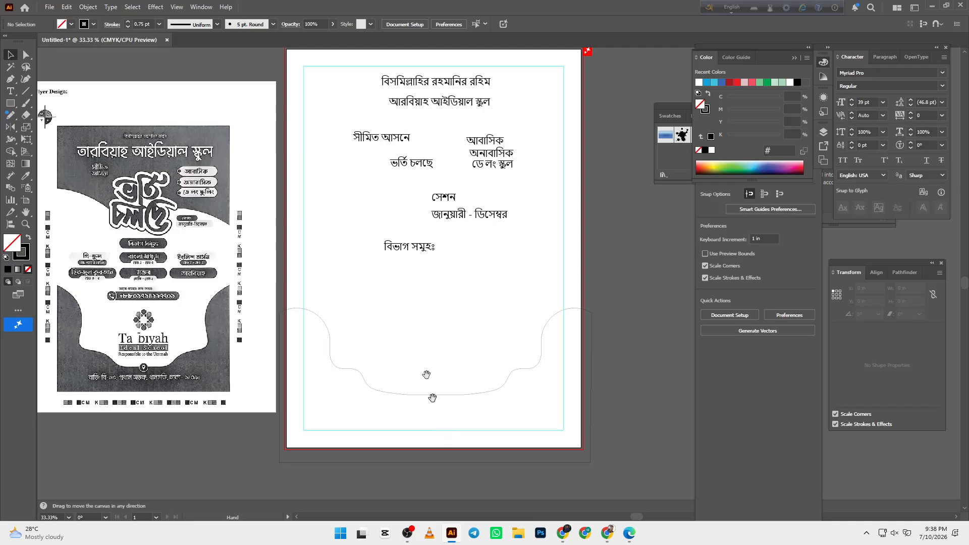
pyautogui.moveTo(426, 374); pyautogui.dragTo(431, 402)
pyautogui.press('space')
pyautogui.moveTo(379, 350); pyautogui.dragTo(392, 363)
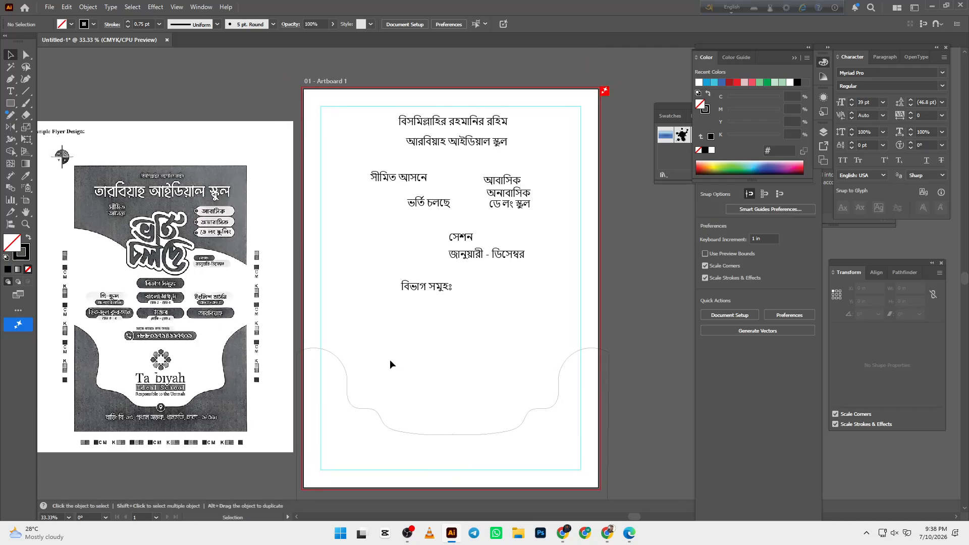
pyautogui.moveTo(436, 201); pyautogui.dragTo(442, 217)
# Draw a closed Pen shape about 19 x 9.5 in over the artboard's top, with a lower edge of two arches meeting mid-page.
pyautogui.press('p')
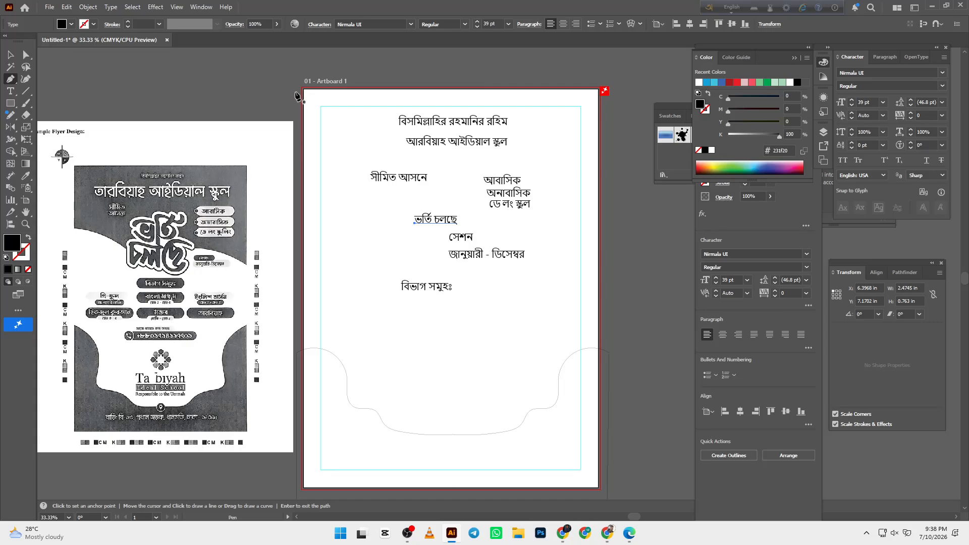
pyautogui.click(291, 81)
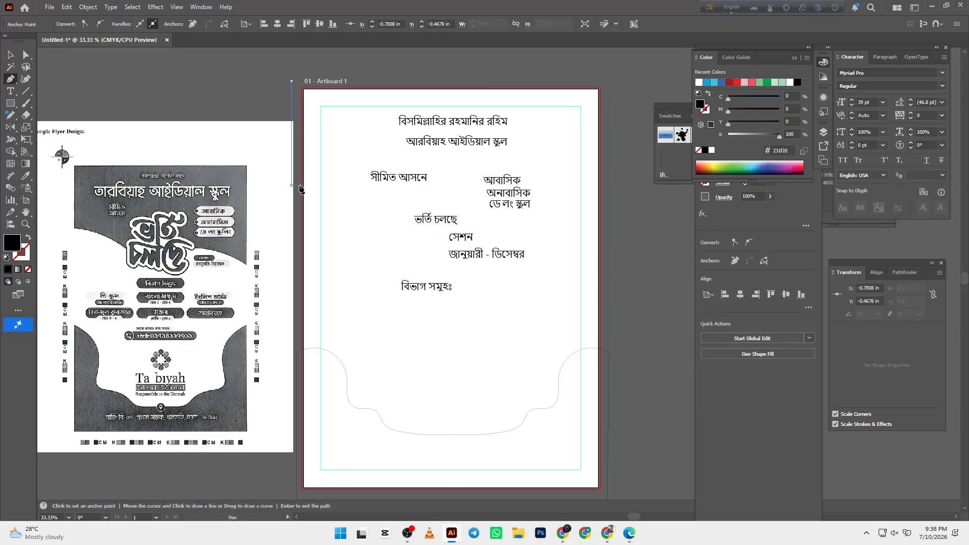
pyautogui.click(482, 252)
pyautogui.moveTo(483, 254); pyautogui.dragTo(513, 271)
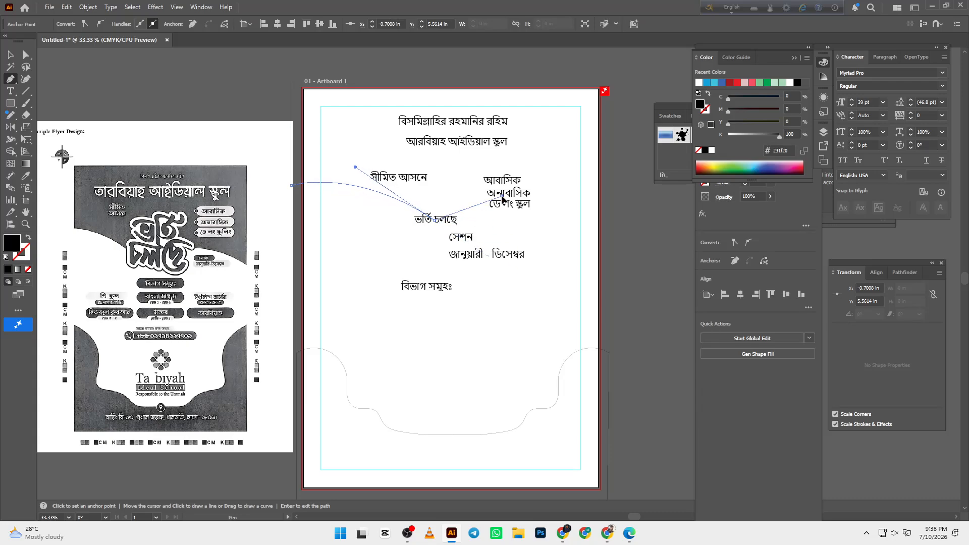
pyautogui.moveTo(624, 237); pyautogui.dragTo(607, 86)
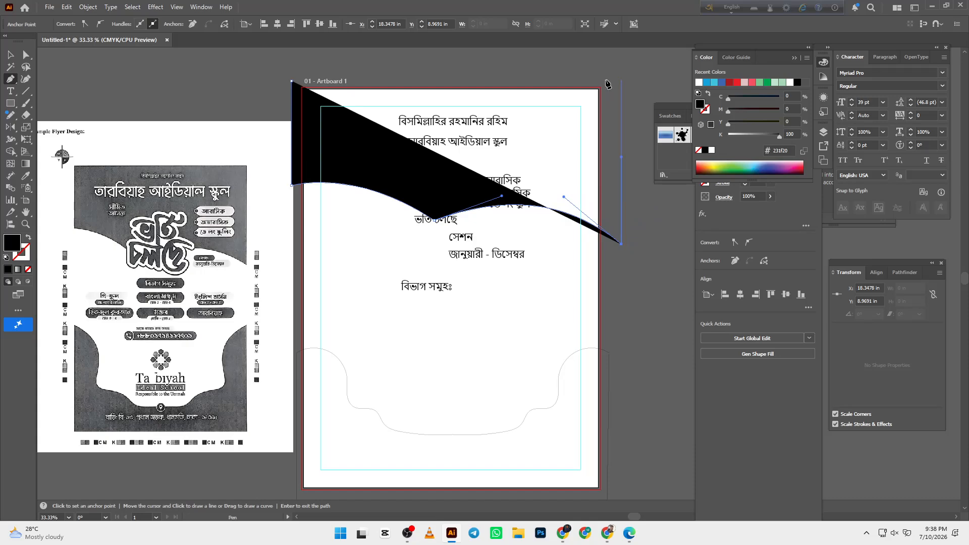
pyautogui.keyDown('shift'); pyautogui.click(608, 81); pyautogui.keyUp('shift')
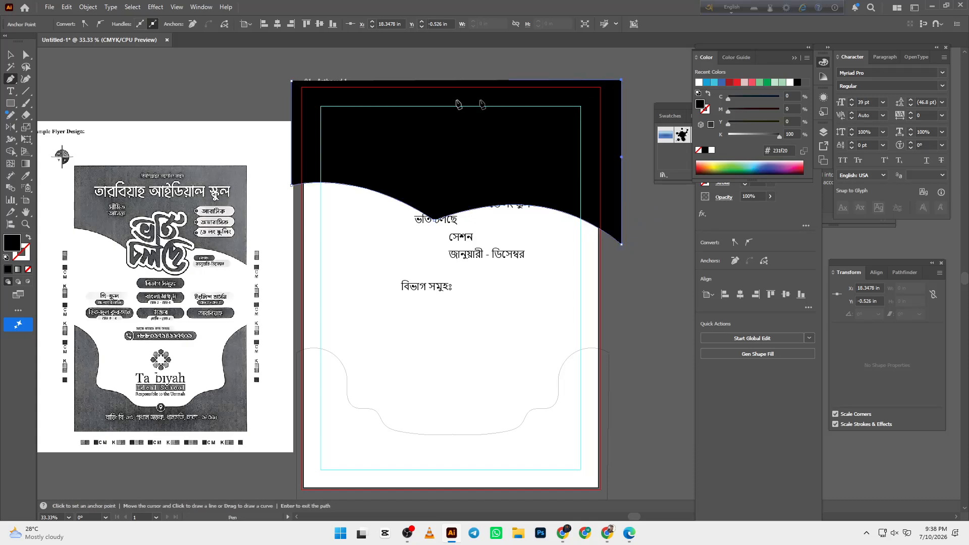
pyautogui.click(291, 80)
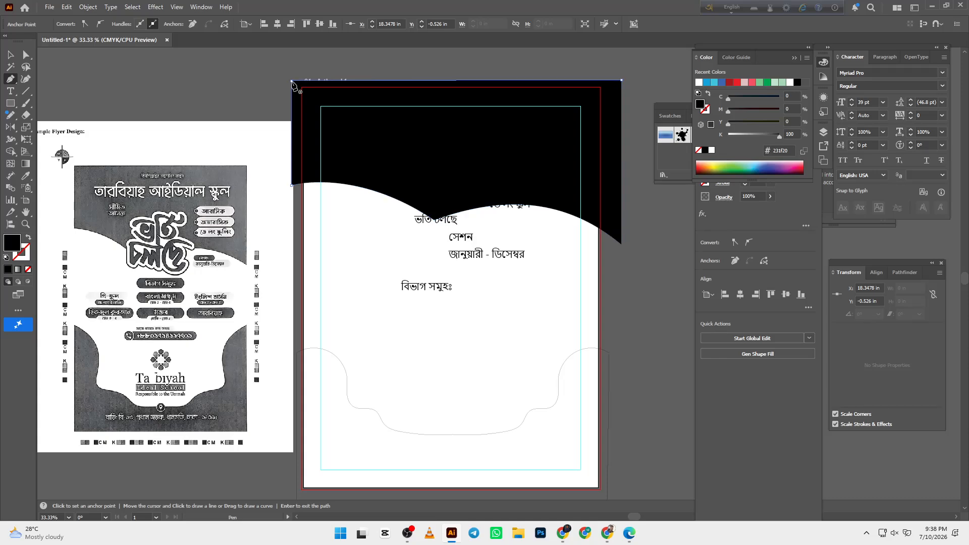
pyautogui.keyDown('ctrl'); pyautogui.click(269, 92); pyautogui.keyUp('ctrl')
# Swap the fill and stroke of the top wave shape to leave a 1 pt black outline without fill.
pyautogui.scroll(1, 275, 107)
pyautogui.hotkey('alt', 'v')
pyautogui.click(317, 160)
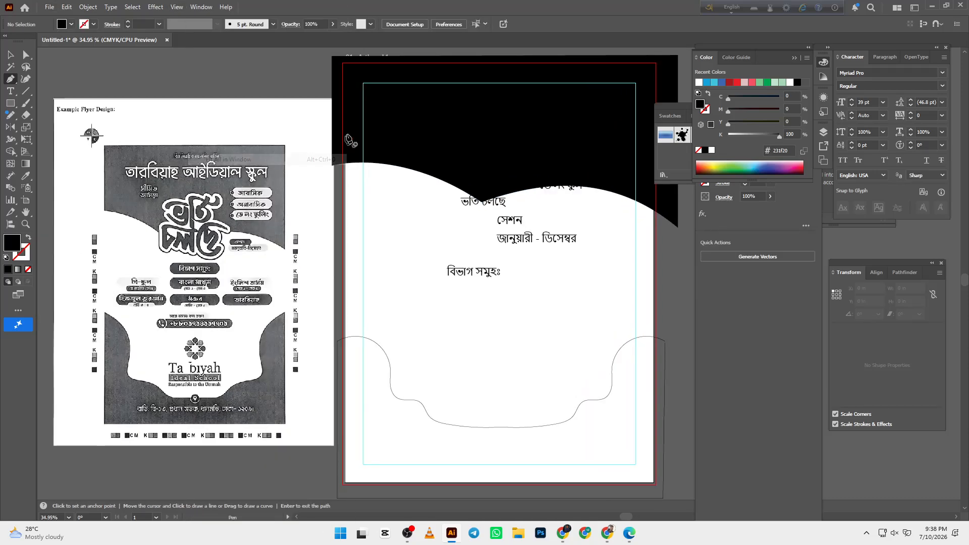
pyautogui.moveTo(327, 127); pyautogui.dragTo(313, 141)
pyautogui.press('v')
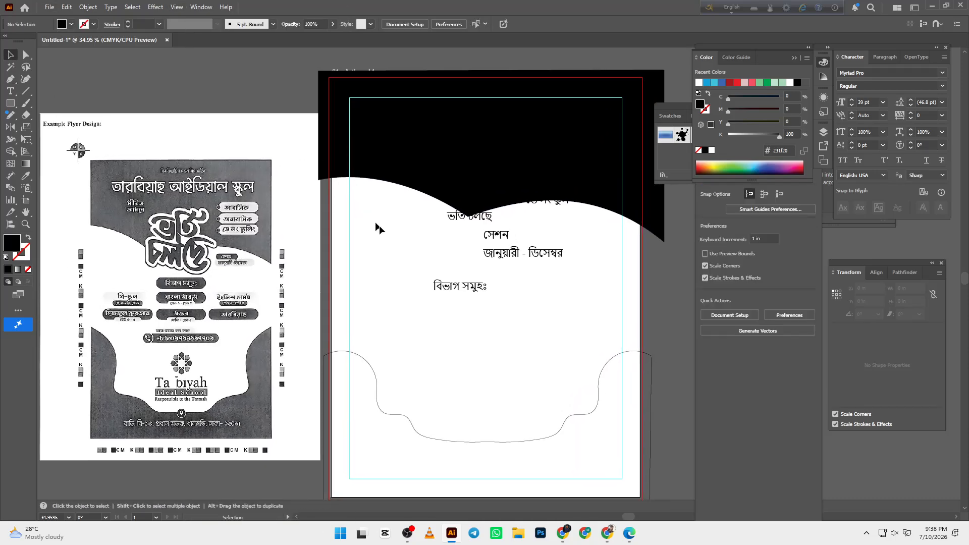
pyautogui.press('a')
pyautogui.click(383, 173)
pyautogui.press('v')
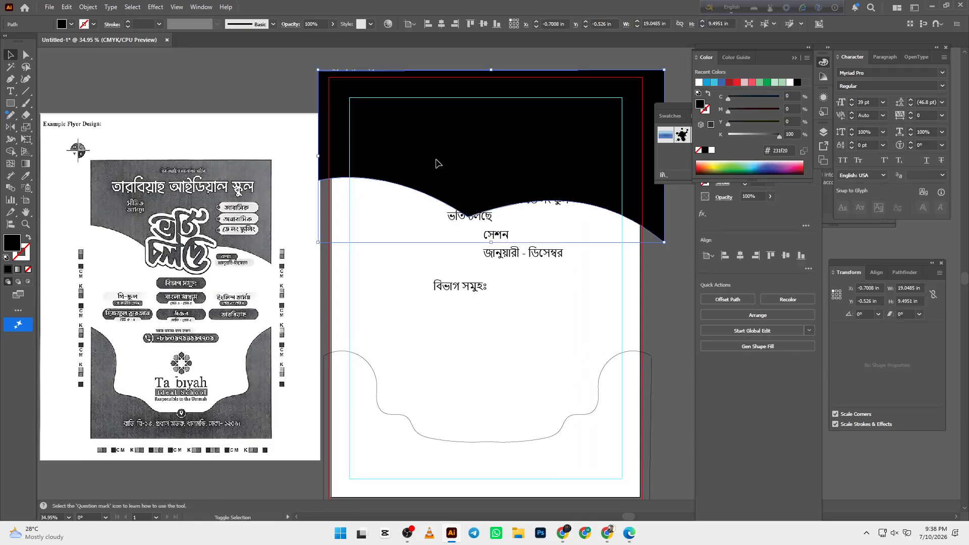
pyautogui.hotkey('shift', 'x')
pyautogui.click(401, 230)
pyautogui.moveTo(370, 185); pyautogui.dragTo(341, 202)
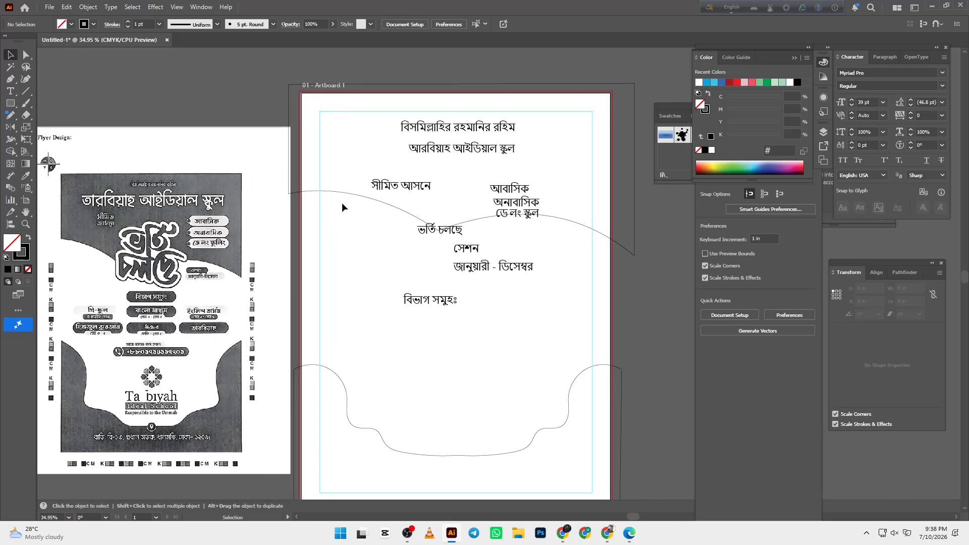
# Enlarge the "ভর্তি চলছে" line to 75 pt and shift it slightly left.
pyautogui.scroll(2, 426, 185)
pyautogui.rightClick(425, 185)
pyautogui.click(392, 291)
pyautogui.moveTo(362, 299); pyautogui.dragTo(385, 266)
pyautogui.click(362, 258)
pyautogui.scroll(-2, 361, 258)
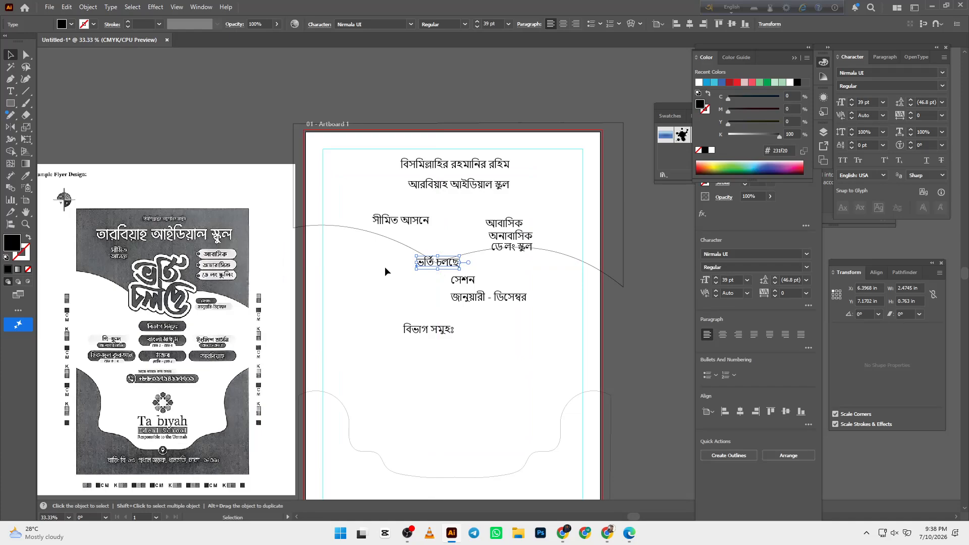
pyautogui.click(853, 102)
pyautogui.click(853, 101)
pyautogui.click(853, 102)
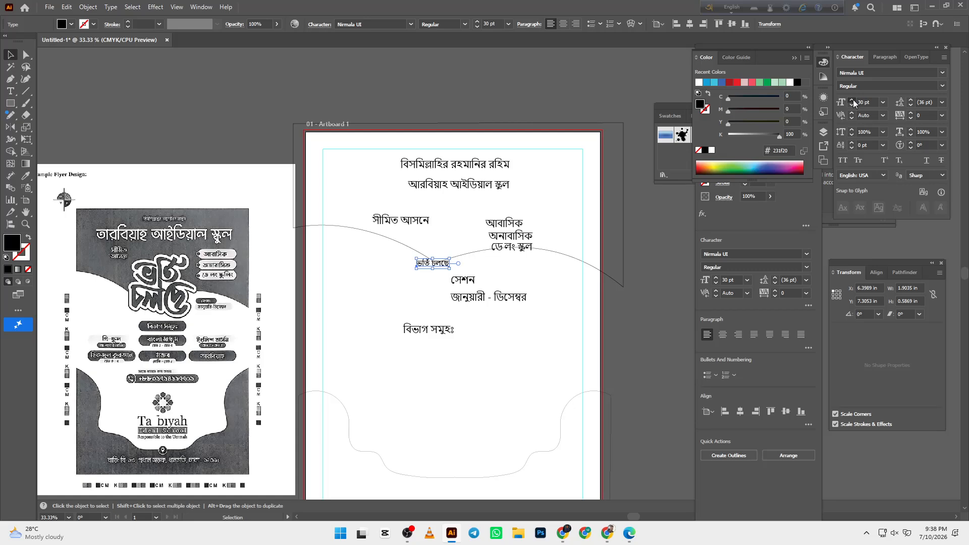
pyautogui.click(853, 102)
pyautogui.scroll(20, 852, 102)
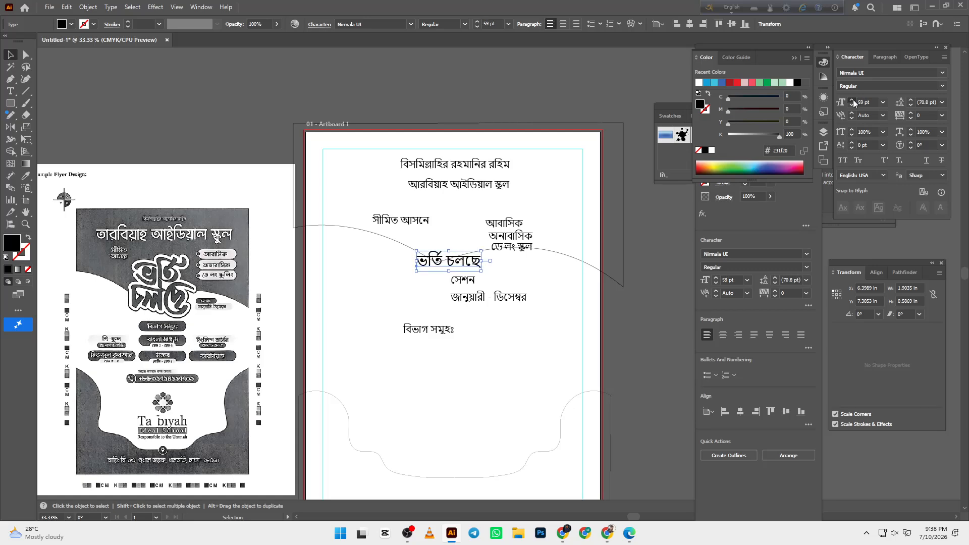
pyautogui.scroll(7, 853, 102)
pyautogui.click(505, 278)
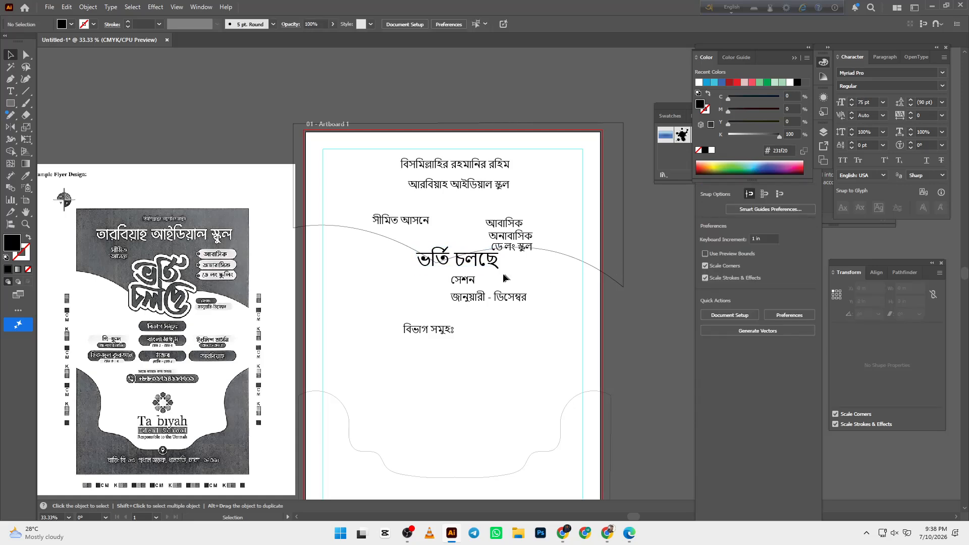
pyautogui.moveTo(477, 268); pyautogui.dragTo(458, 268)
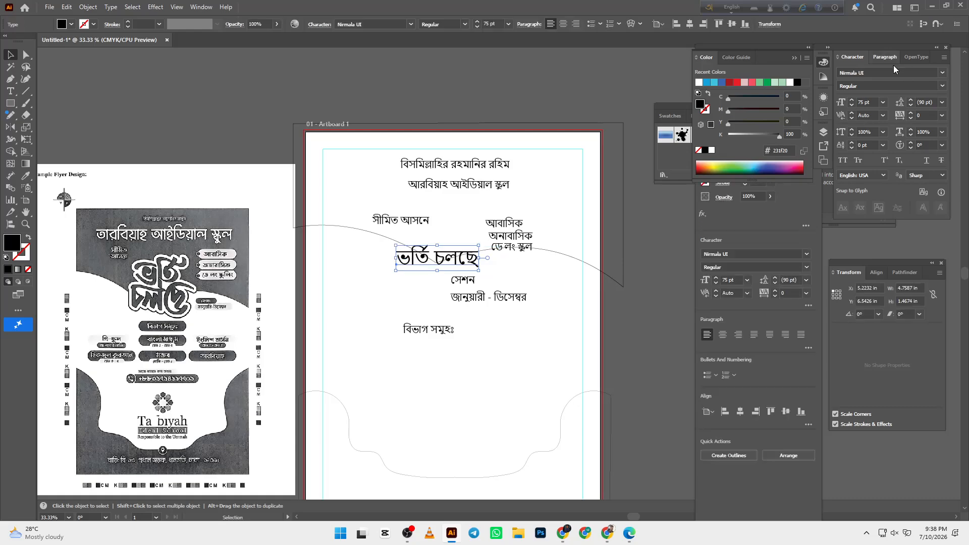
# Try the Shorif Shishir Unicode font in Bold on the "ভর্তি চলছে" line.
pyautogui.click(879, 74)
pyautogui.write('shor')
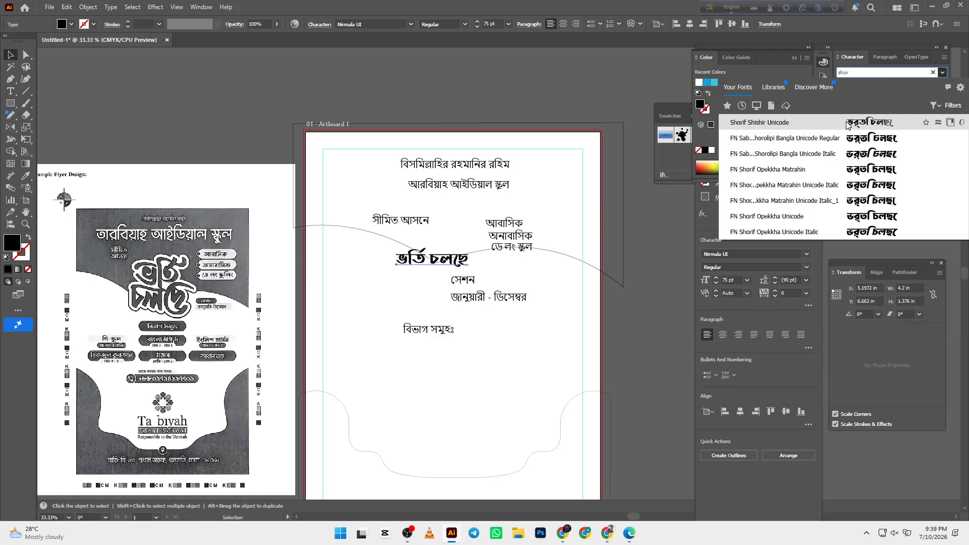
pyautogui.click(808, 123)
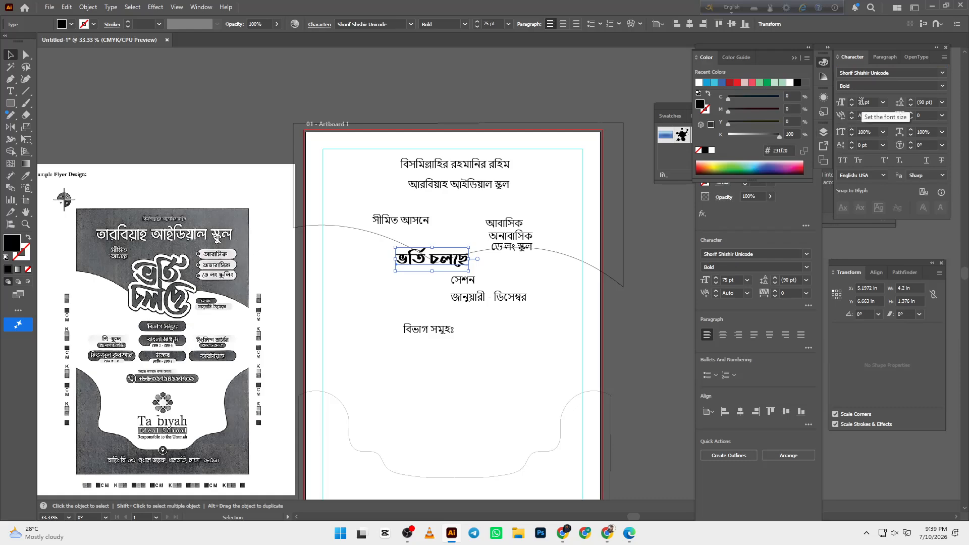
# Try the Li Sirajee Sheikh Unicode Regular font on the "ভর্তি চলছে" line and inspect its letterforms up close.
pyautogui.click(904, 74)
pyautogui.write('li s')
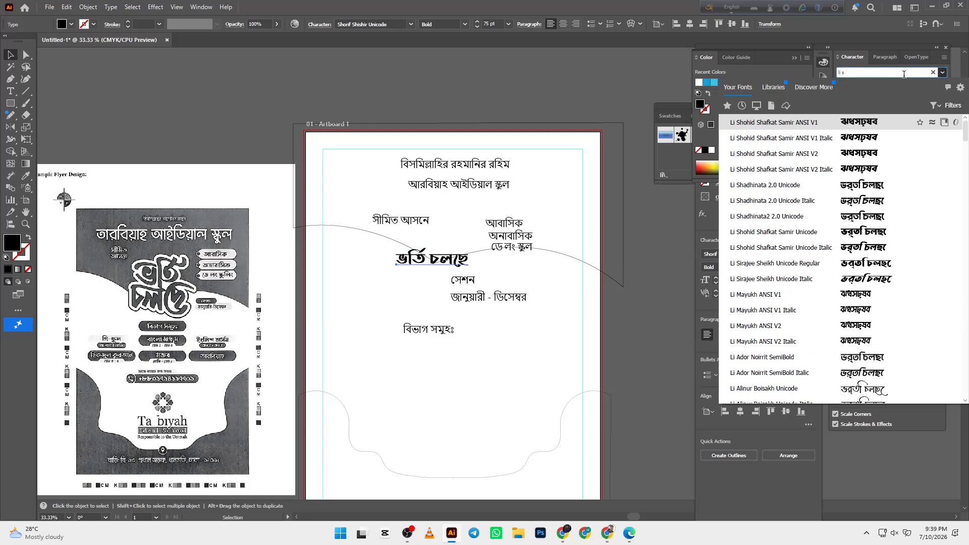
pyautogui.write('ir')
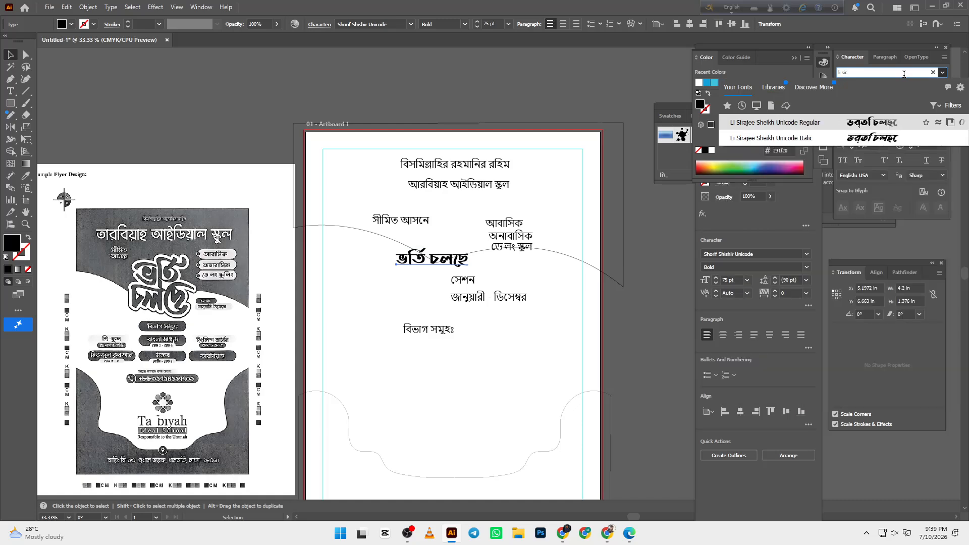
pyautogui.click(843, 126)
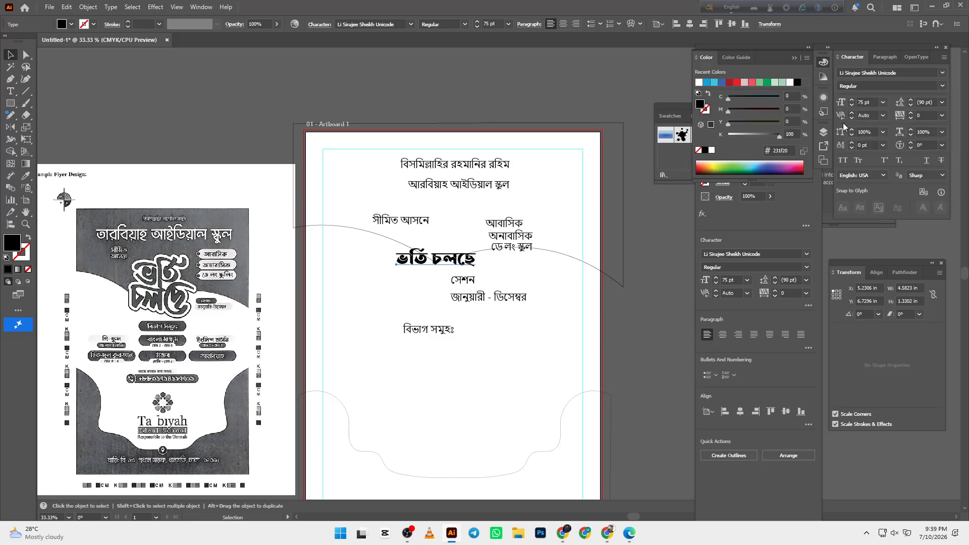
pyautogui.scroll(1, 388, 256)
pyautogui.moveTo(413, 285); pyautogui.dragTo(483, 288)
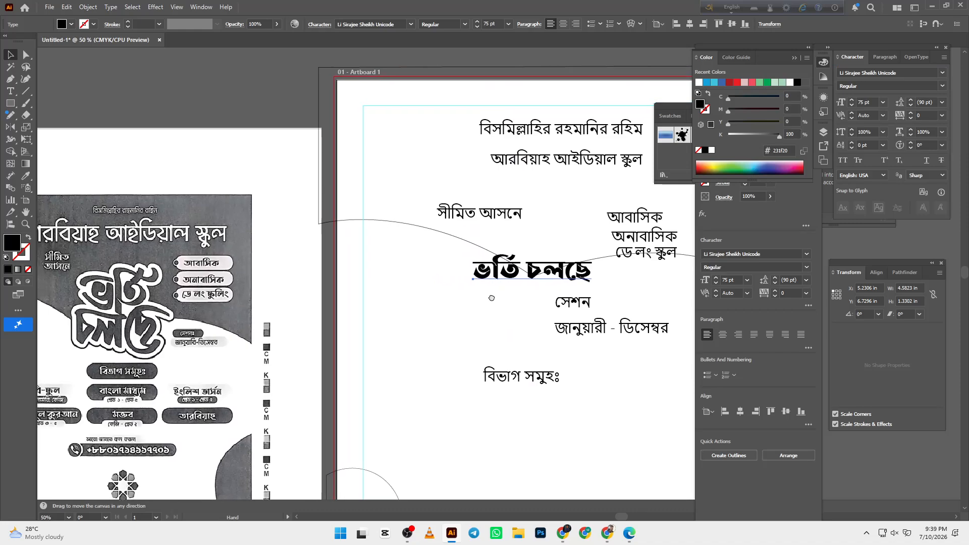
pyautogui.click(474, 270)
pyautogui.scroll(2, 484, 283)
pyautogui.scroll(1, 513, 285)
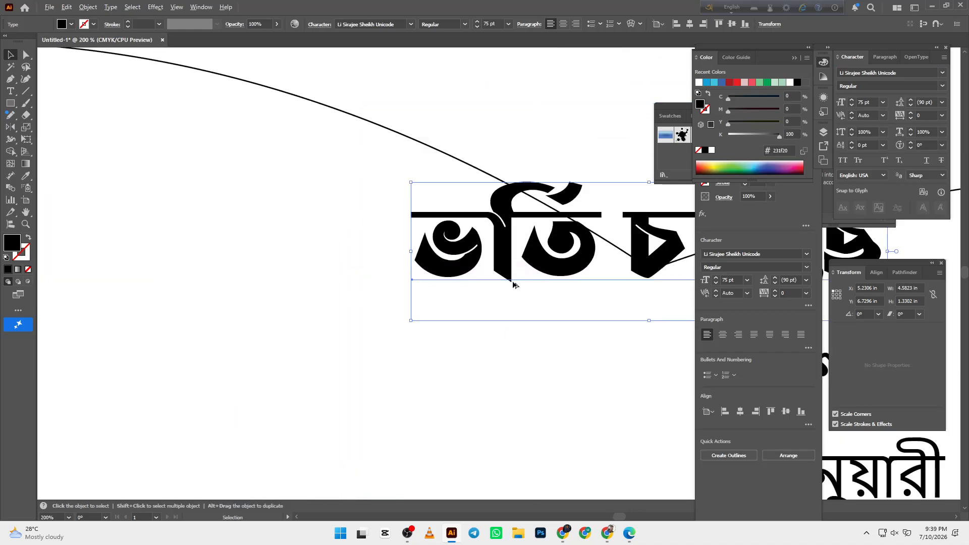
pyautogui.scroll(-3, 513, 285)
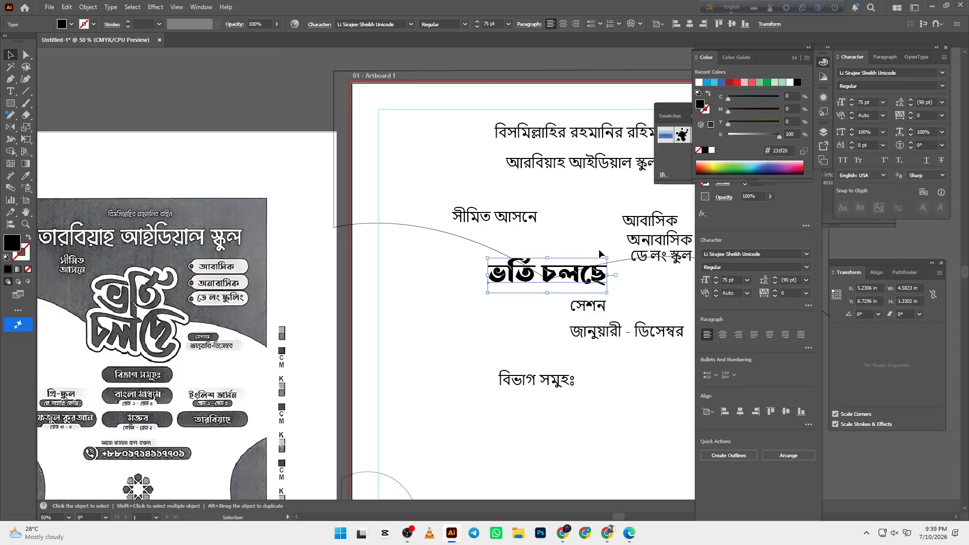
# Set the "ভর্তি চলছে" line's font to Shorif Shishir Unicode Bold and deselect it.
pyautogui.click(902, 72)
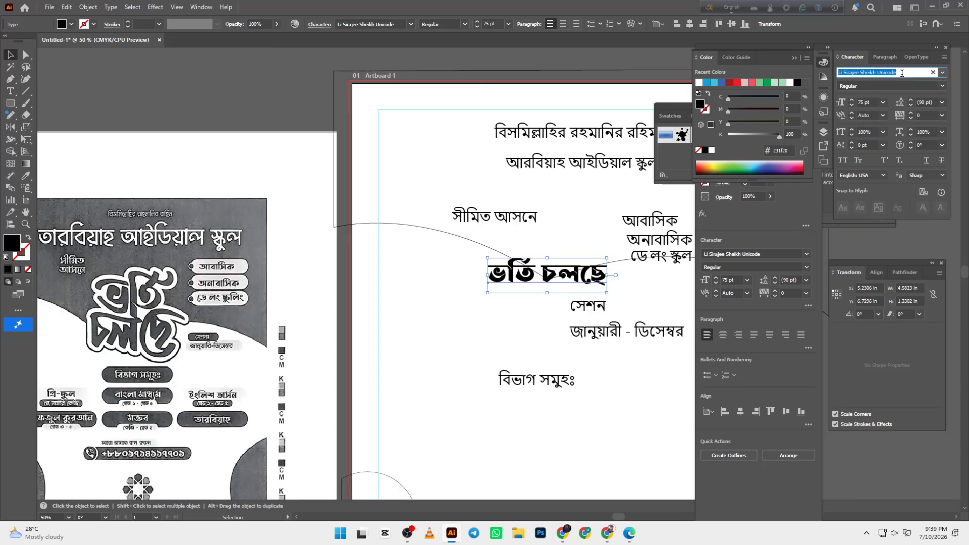
pyautogui.write('sh')
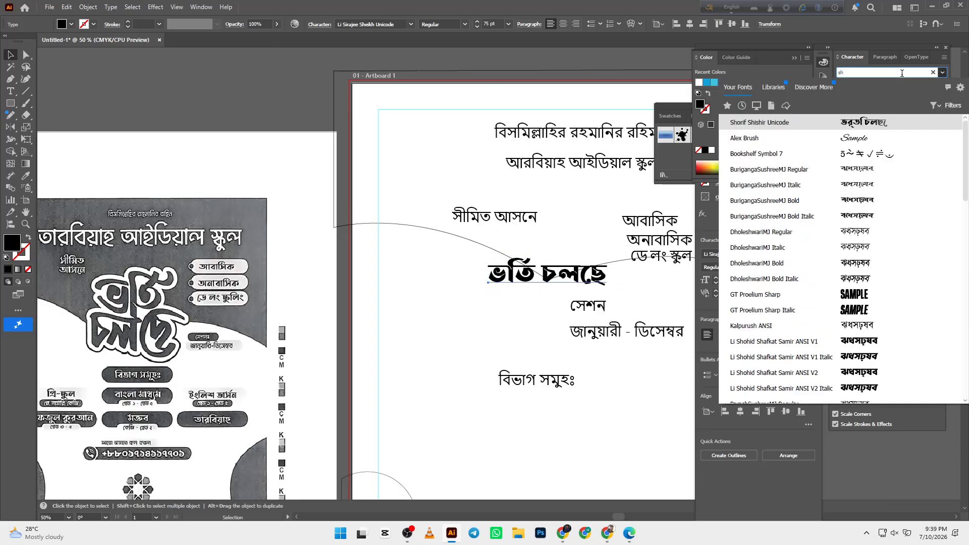
pyautogui.press('Return')
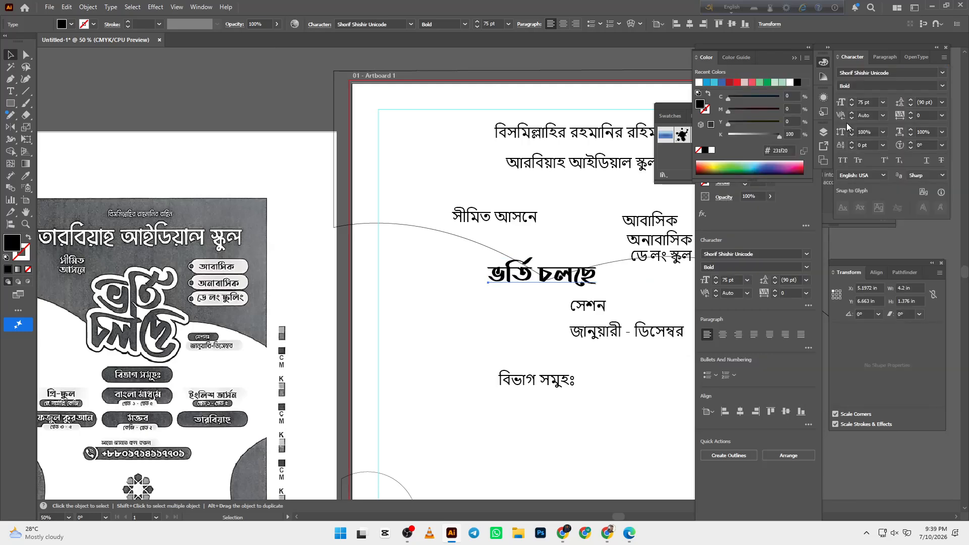
pyautogui.click(432, 296)
pyautogui.moveTo(482, 310); pyautogui.dragTo(453, 316)
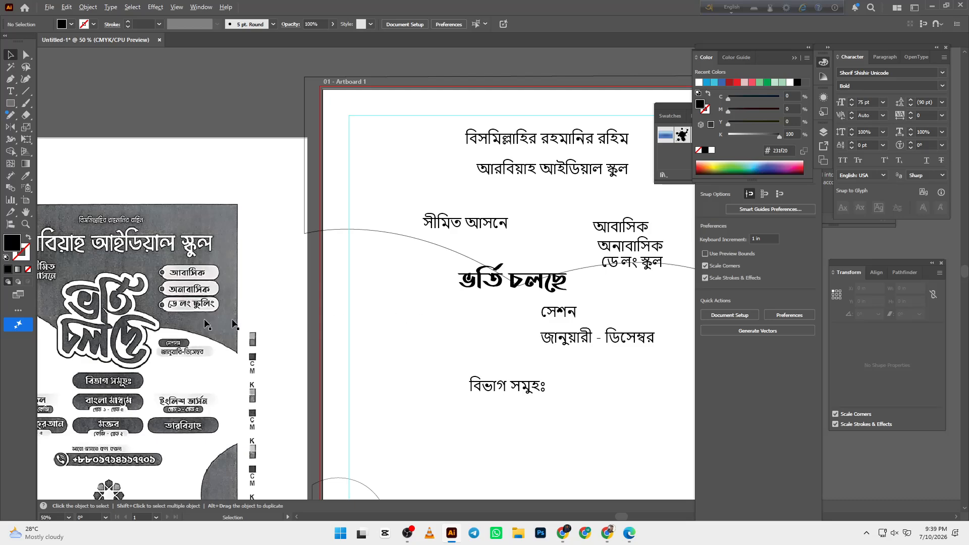
# Nudge the "ভর্তি চলছে" text slightly right and break it into two lines, with "চলছে" below "ভর্তি".
pyautogui.moveTo(522, 283); pyautogui.dragTo(532, 282)
pyautogui.doubleClick(522, 281)
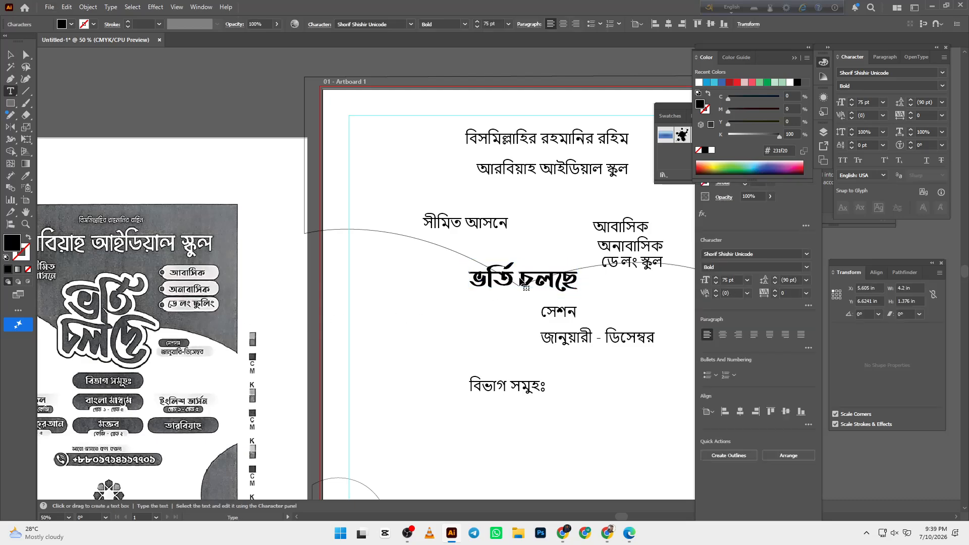
pyautogui.press('BackSpace')
pyautogui.press('Return')
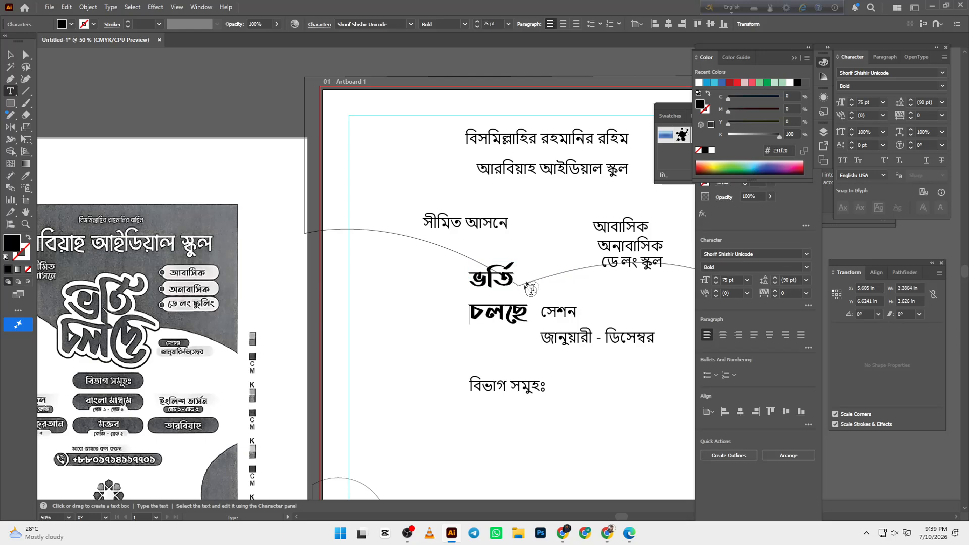
pyautogui.click(11, 55)
pyautogui.click(237, 164)
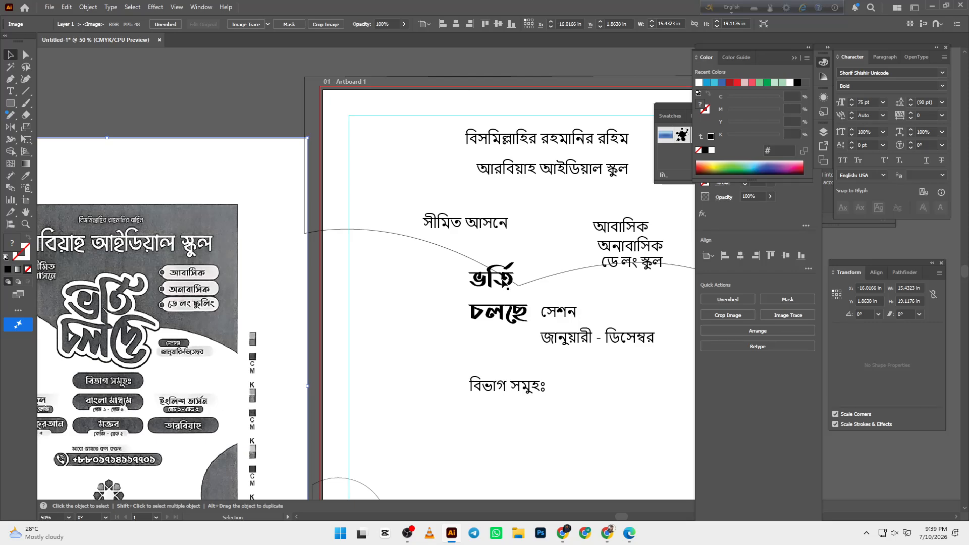
# Scale the two-line "ভর্তি চলছে" text up to about 180 pt and move it toward the artboard's left margin.
pyautogui.click(505, 283)
pyautogui.moveTo(528, 329); pyautogui.dragTo(580, 374)
pyautogui.moveTo(507, 253); pyautogui.dragTo(459, 272)
pyautogui.hotkey('ctrl', '-')
pyautogui.hotkey('ctrl', '-')
pyautogui.click(933, 85)
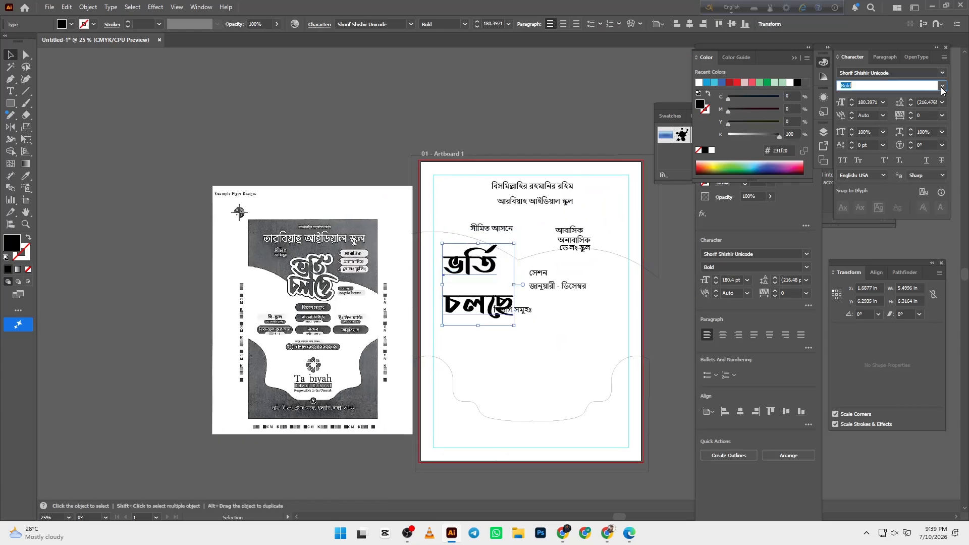
pyautogui.click(941, 87)
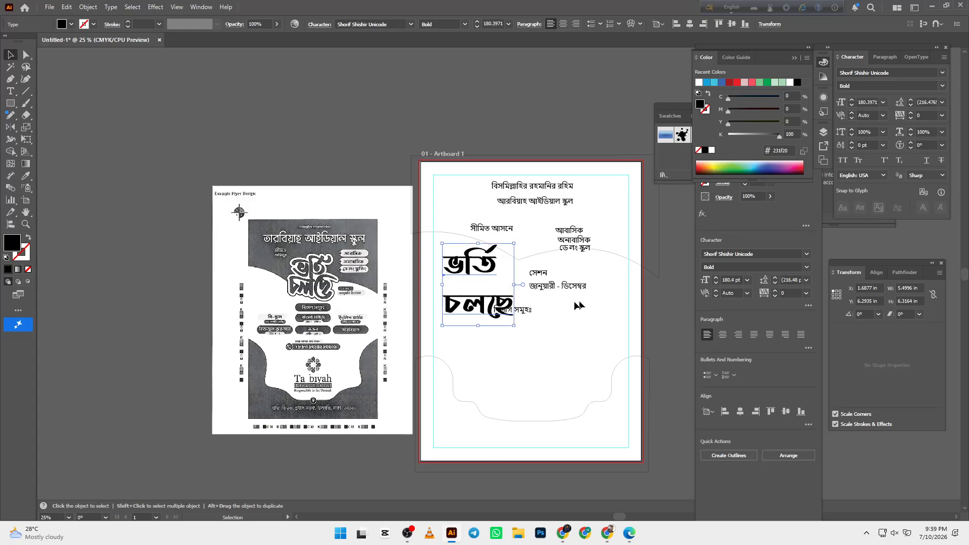
# Move the two-line "ভর্তি চলছে" text below the "বিভাগ সমুহঃ" line and enlarge it to about 203 pt.
pyautogui.moveTo(498, 319); pyautogui.dragTo(555, 405)
pyautogui.moveTo(573, 384); pyautogui.dragTo(553, 384)
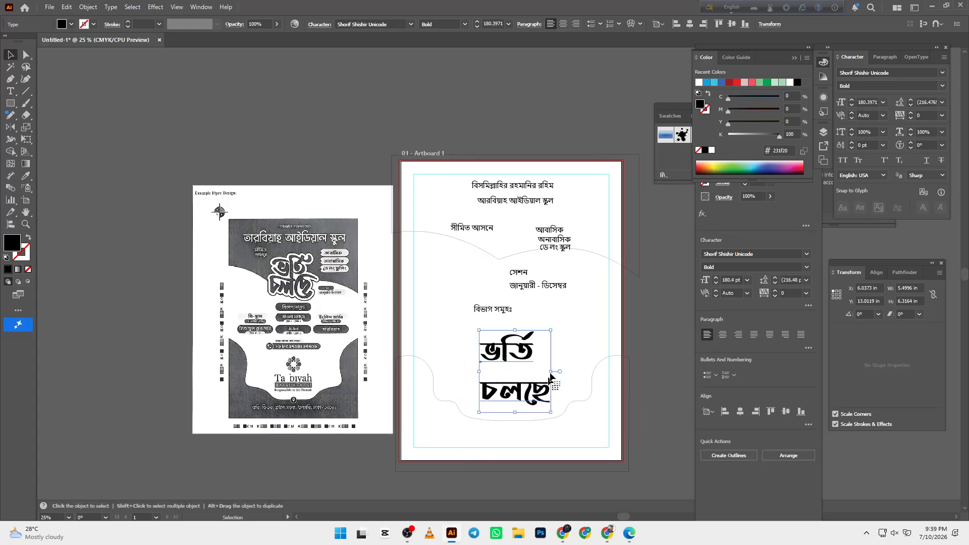
pyautogui.click(553, 383)
pyautogui.click(531, 359)
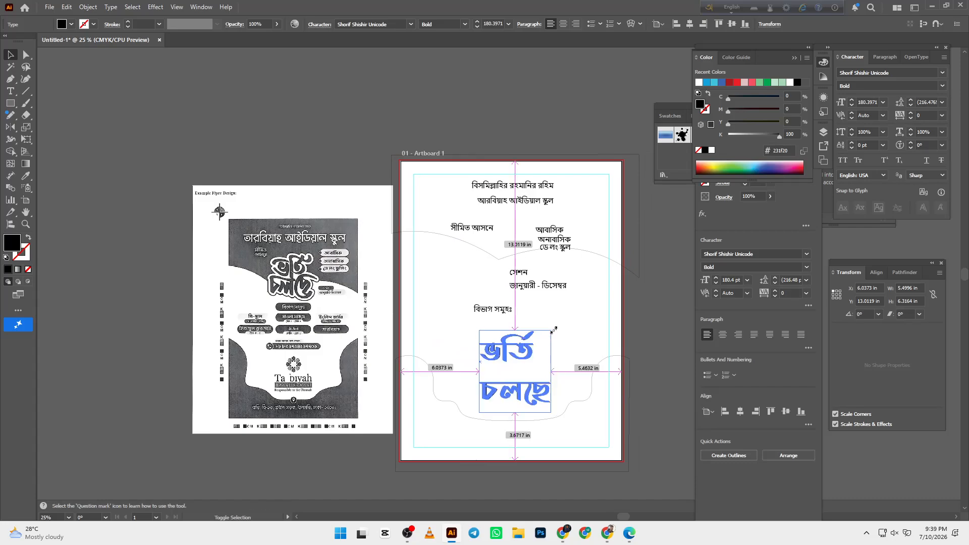
pyautogui.moveTo(578, 325); pyautogui.dragTo(577, 324)
pyautogui.click(577, 329)
pyautogui.moveTo(544, 368); pyautogui.dragTo(549, 346)
# Convert the two-line "ভর্তি চলছে" text to outlines and ungroup the resulting letters.
pyautogui.click(532, 376)
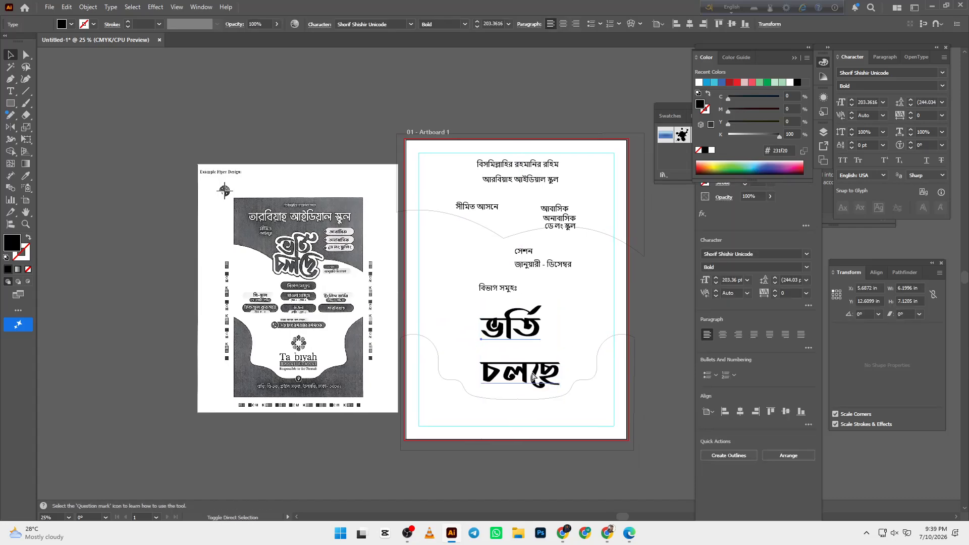
pyautogui.hotkey('ctrl', 'shift', 'o')
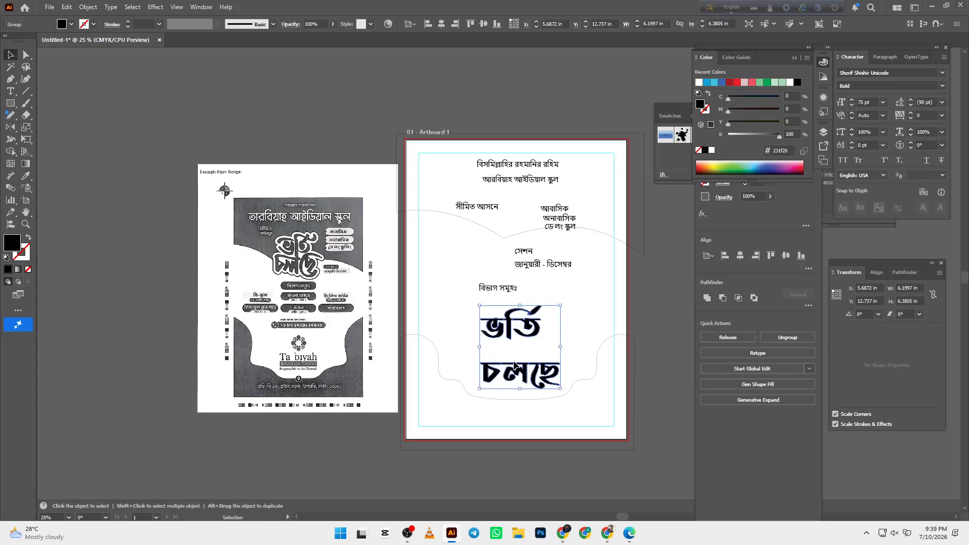
pyautogui.scroll(1, 521, 364)
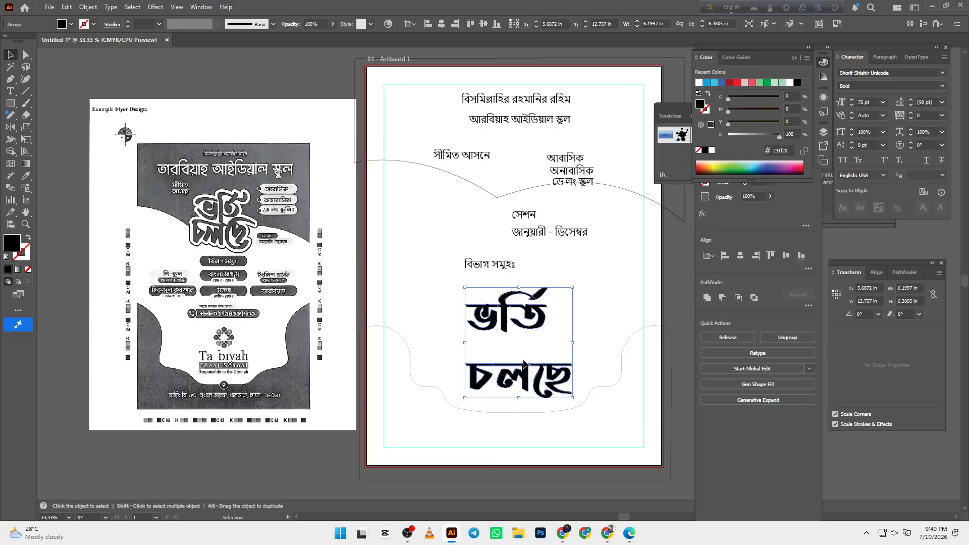
pyautogui.click(529, 353)
pyautogui.moveTo(529, 354); pyautogui.dragTo(494, 362)
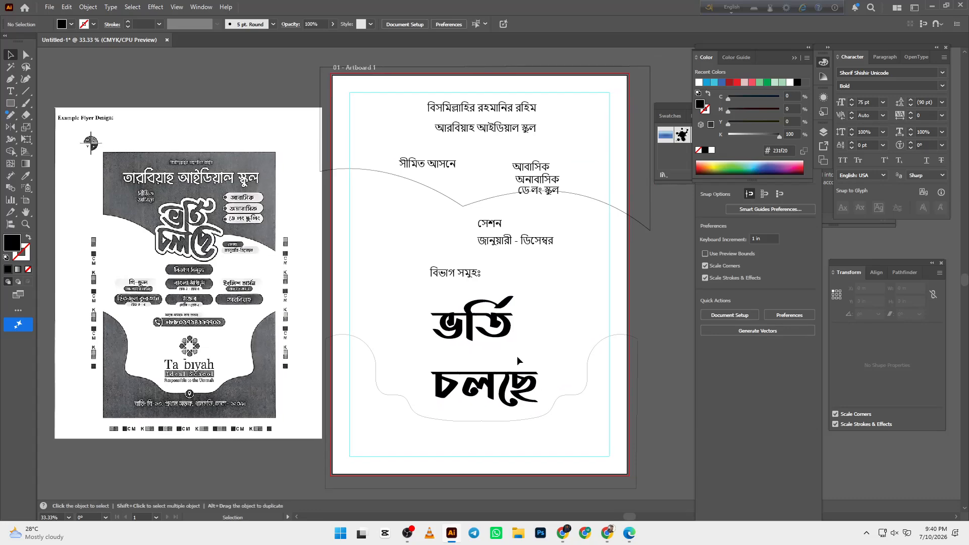
pyautogui.scroll(1, 518, 356)
pyautogui.scroll(-2, 519, 356)
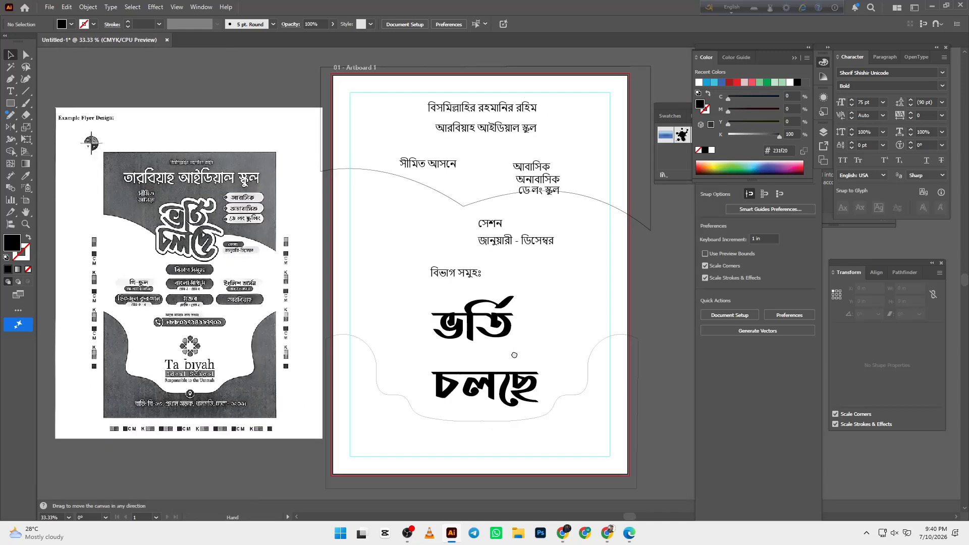
pyautogui.rightClick(517, 337)
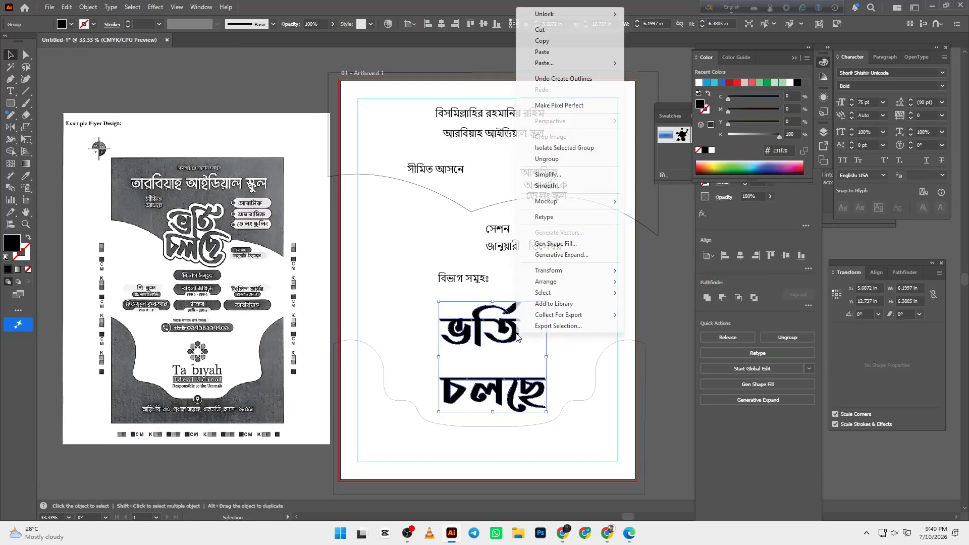
pyautogui.click(559, 163)
# Release the compound paths of all the outlined "ভর্তি চলছে" letters and deselect them.
pyautogui.rightClick(518, 337)
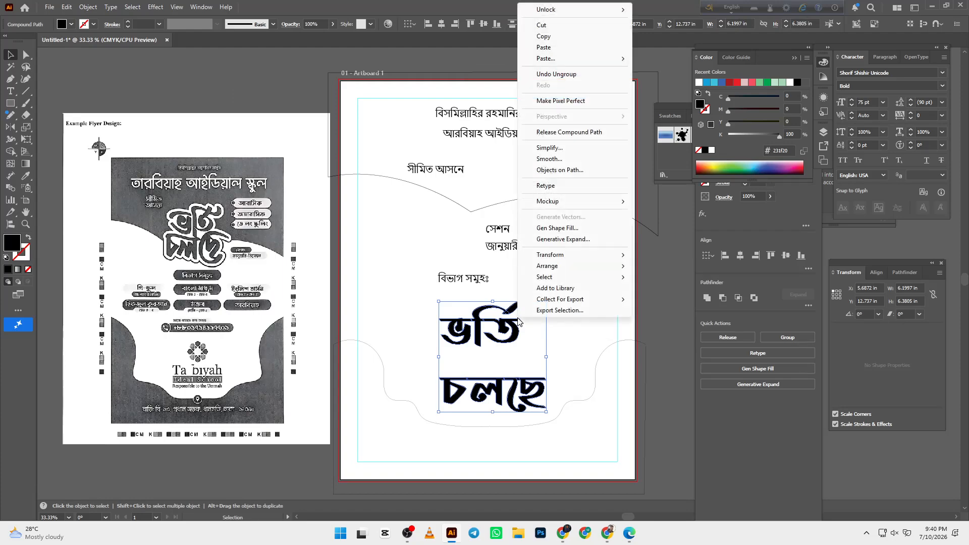
pyautogui.click(560, 132)
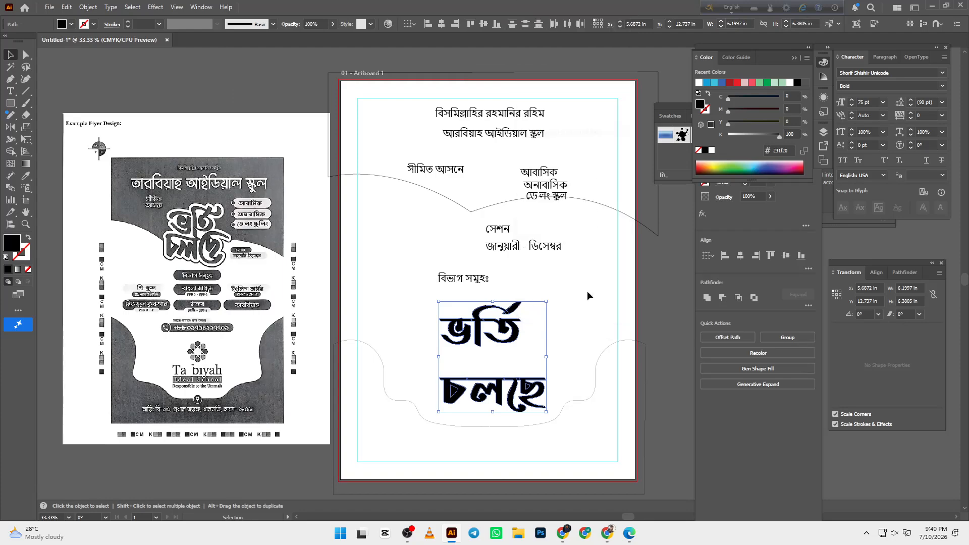
pyautogui.click(587, 291)
# Select the চ and ছ outlines with their filled inner counters and cut the counters out with Shape Builder.
pyautogui.click(458, 390)
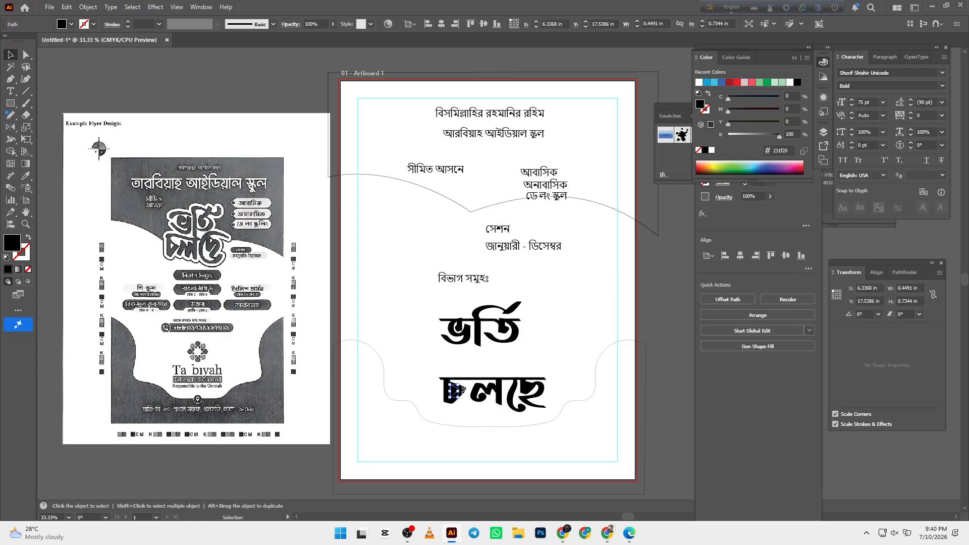
pyautogui.scroll(2, 522, 393)
pyautogui.keyDown('shift'); pyautogui.click(522, 393); pyautogui.keyUp('shift')
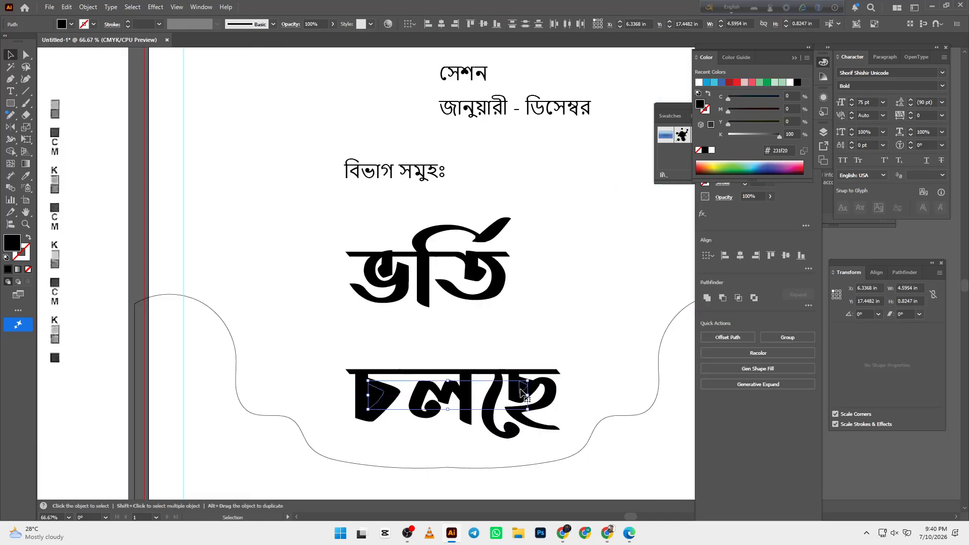
pyautogui.keyDown('shift'); pyautogui.click(548, 391); pyautogui.keyUp('shift')
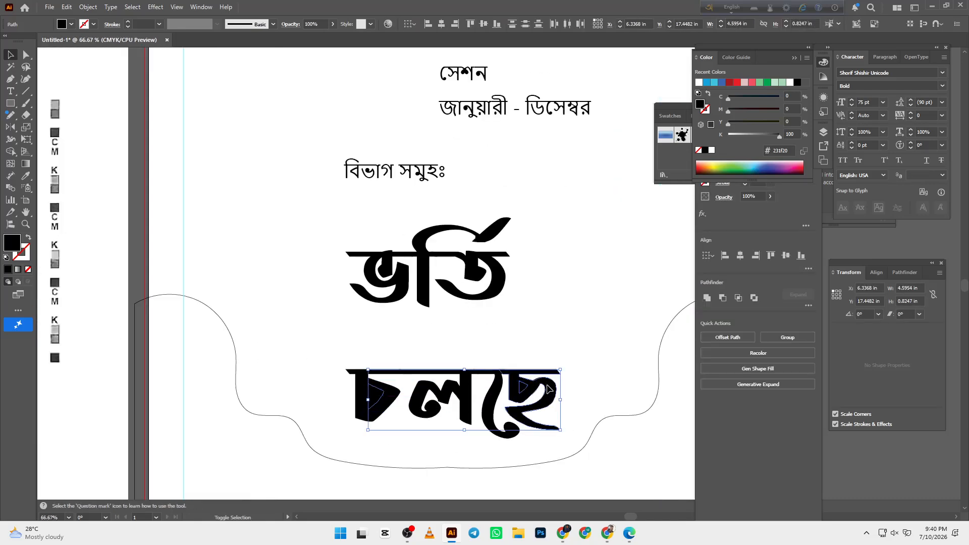
pyautogui.keyDown('shift'); pyautogui.click(357, 396); pyautogui.keyUp('shift')
pyautogui.hotkey('shift', 'm')
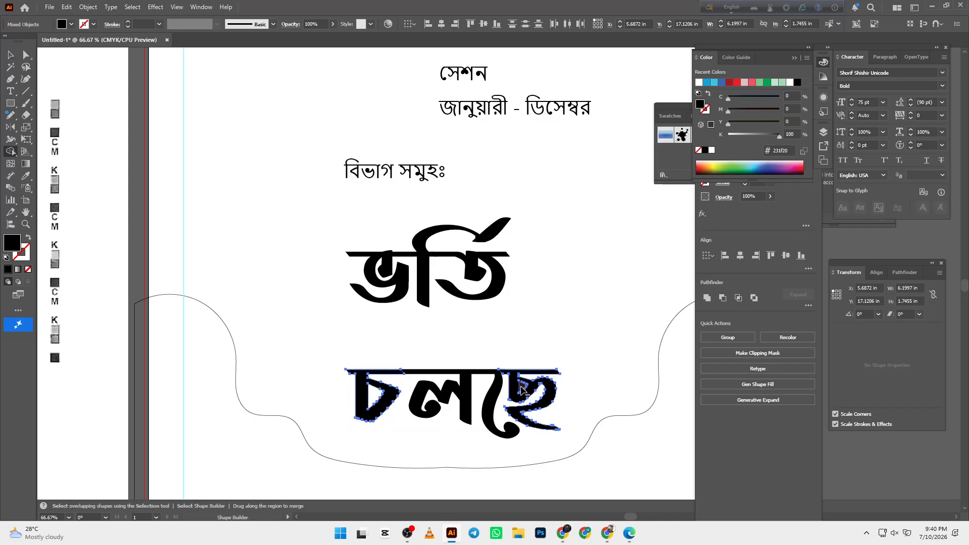
pyautogui.scroll(4, 523, 388)
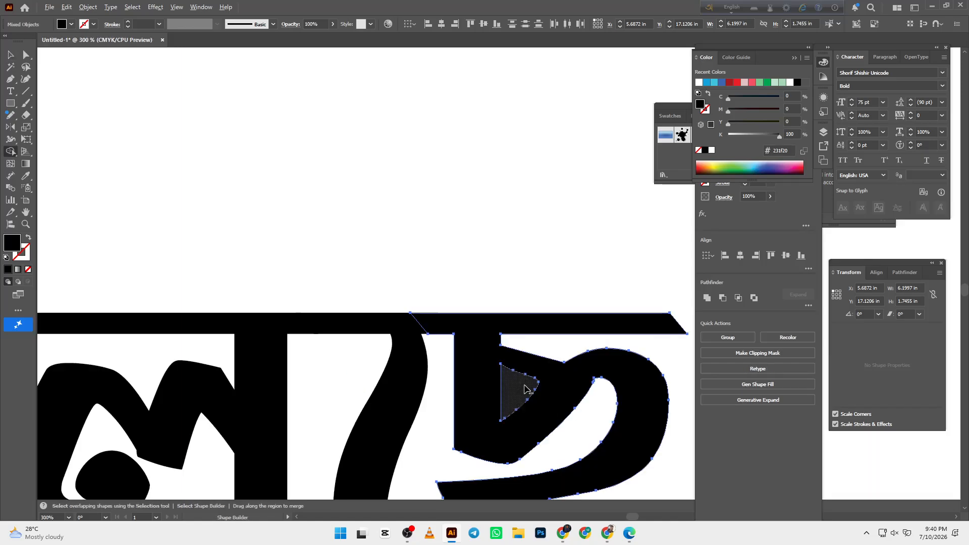
pyautogui.click(521, 388)
pyautogui.scroll(-5, 522, 396)
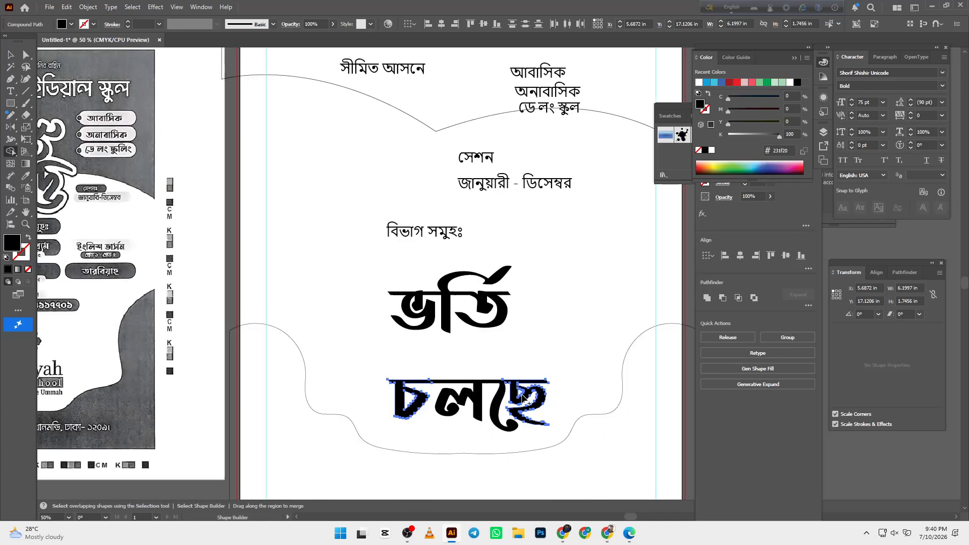
# Group all the outlined "চলছে" letters and move the group up to sit directly beneath "ভর্তি".
pyautogui.press('v')
pyautogui.click(526, 367)
pyautogui.click(528, 395)
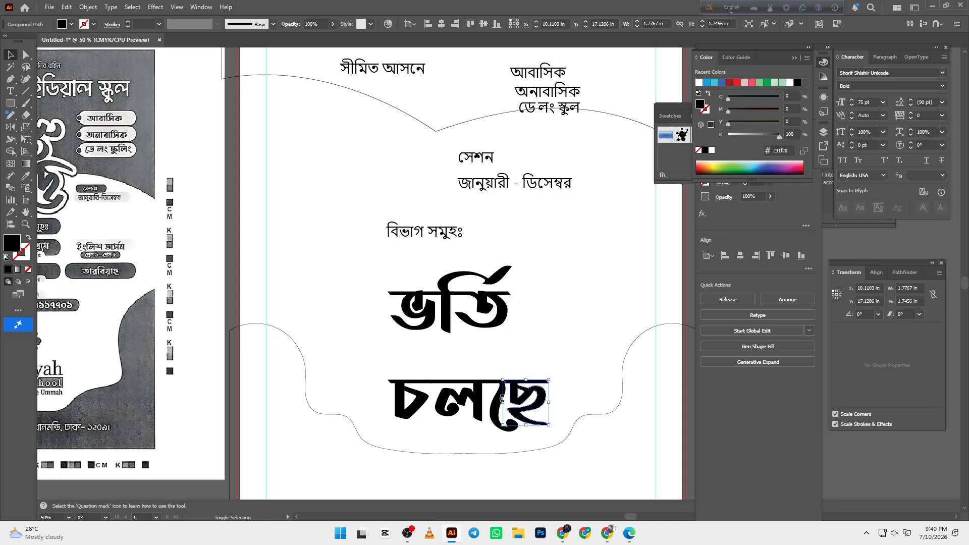
pyautogui.scroll(2, 499, 404)
pyautogui.keyDown('shift'); pyautogui.click(461, 397); pyautogui.keyUp('shift')
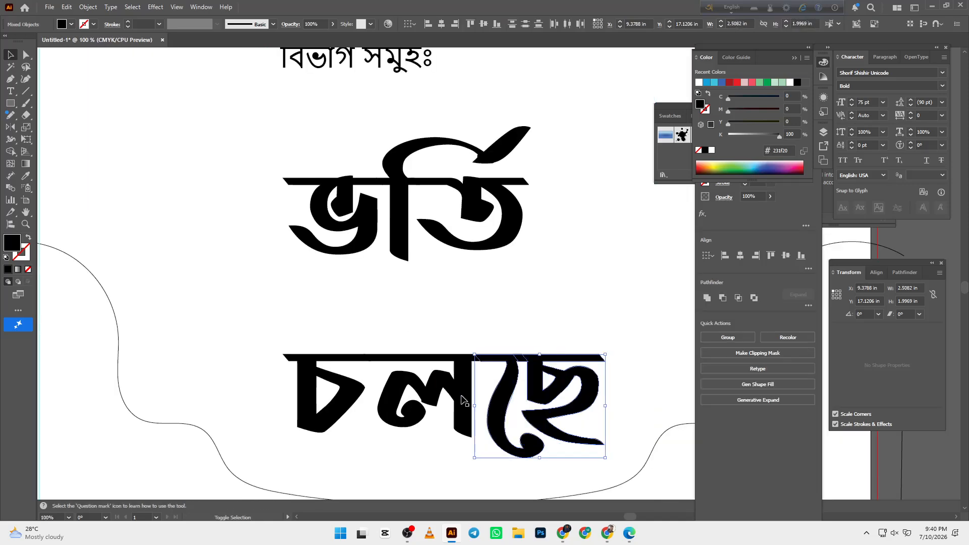
pyautogui.keyDown('shift'); pyautogui.click(351, 404); pyautogui.keyUp('shift')
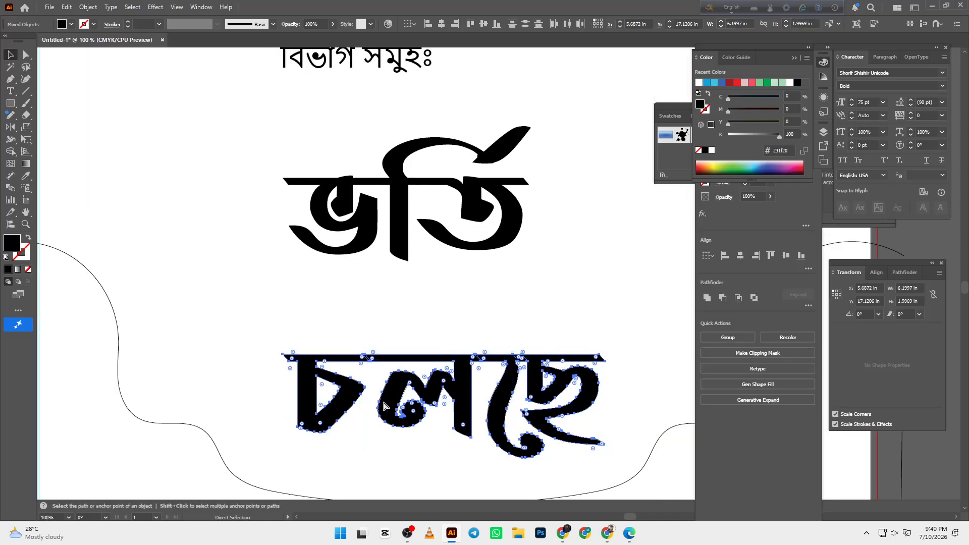
pyautogui.hotkey('ctrl', 'g')
pyautogui.moveTo(448, 395); pyautogui.dragTo(450, 314)
pyautogui.press('space')
pyautogui.moveTo(356, 355); pyautogui.dragTo(402, 358)
pyautogui.scroll(-3, 402, 357)
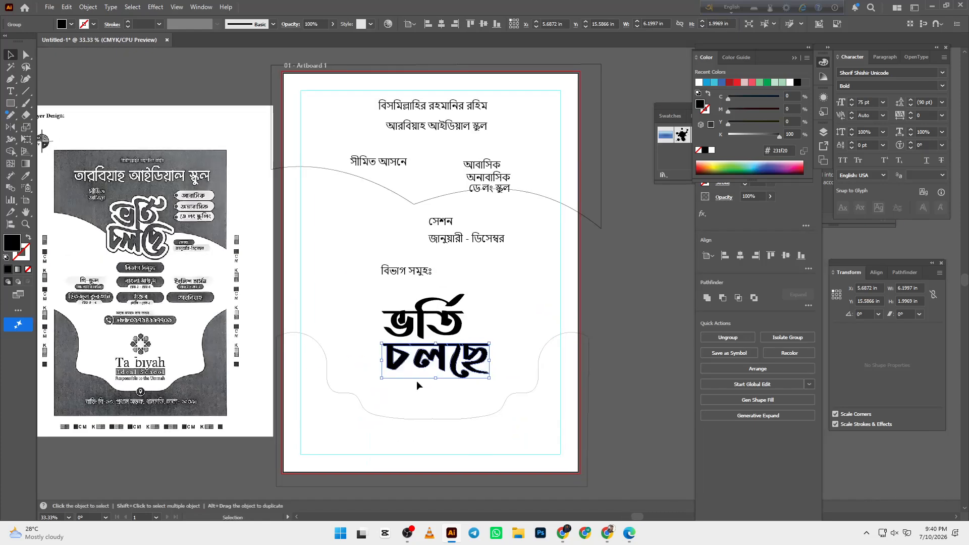
pyautogui.scroll(1, 440, 349)
pyautogui.press('space')
pyautogui.moveTo(443, 288); pyautogui.dragTo(531, 356)
pyautogui.scroll(3, 556, 355)
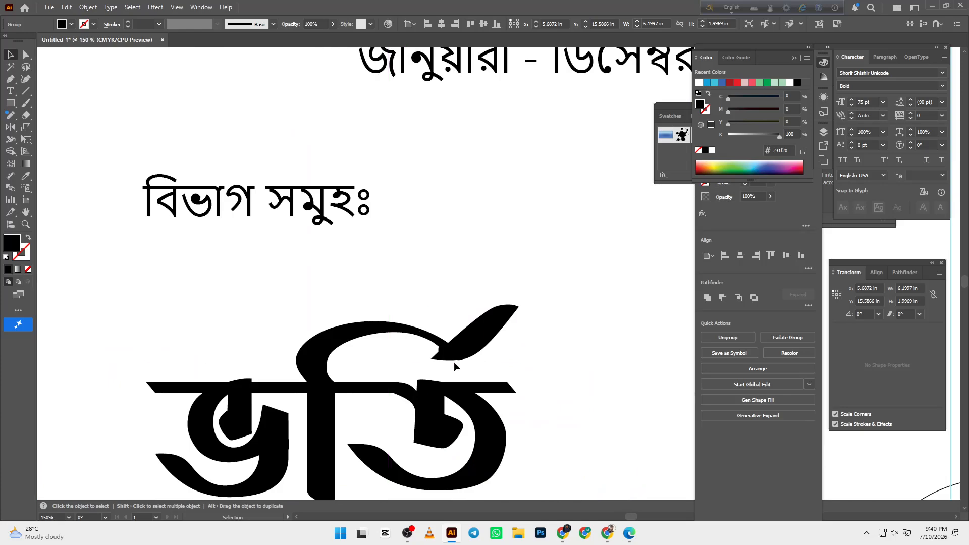
pyautogui.scroll(-4, 453, 362)
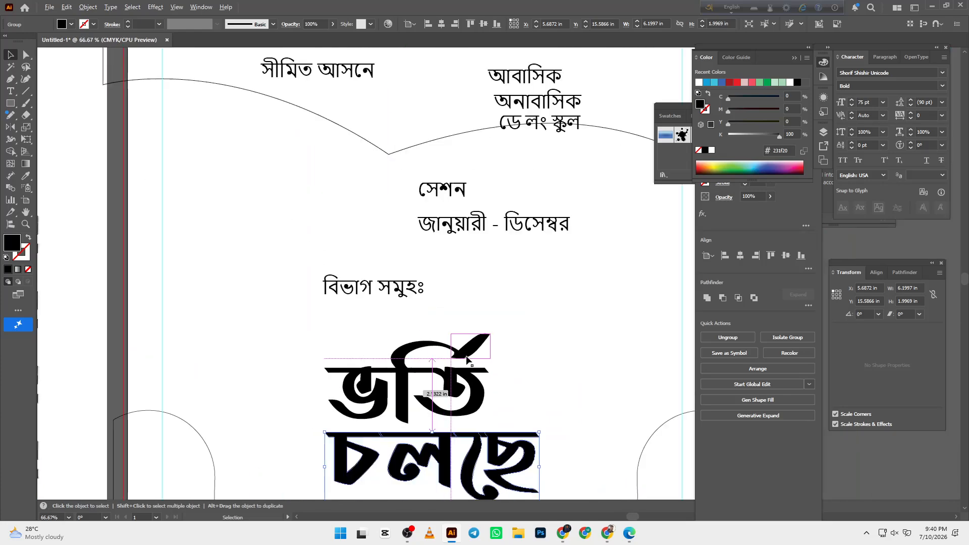
pyautogui.moveTo(519, 364); pyautogui.dragTo(488, 366)
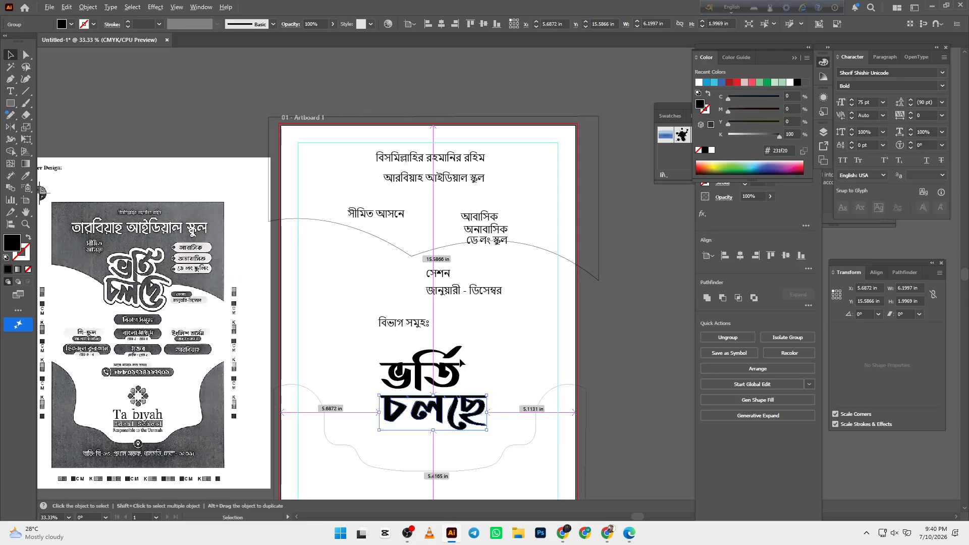
pyautogui.scroll(4, 439, 354)
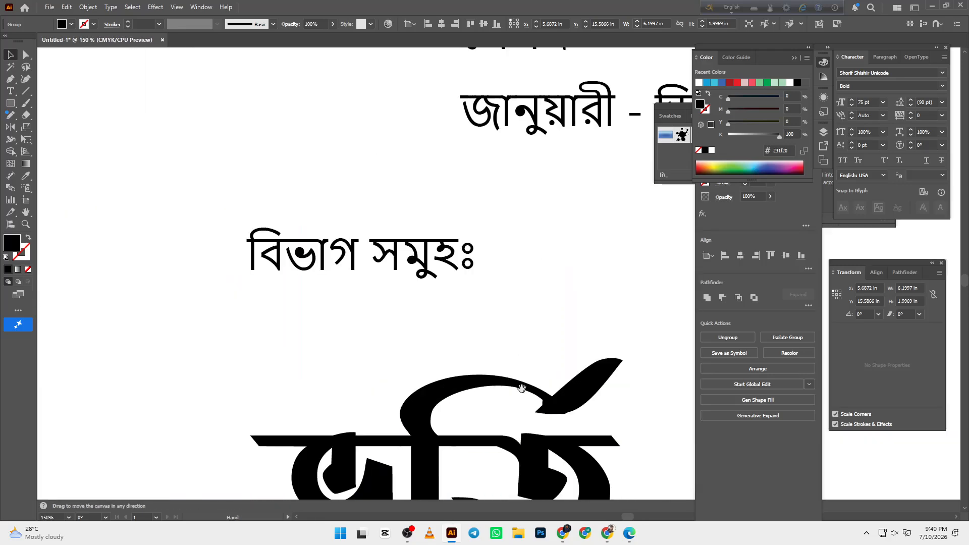
pyautogui.press('p')
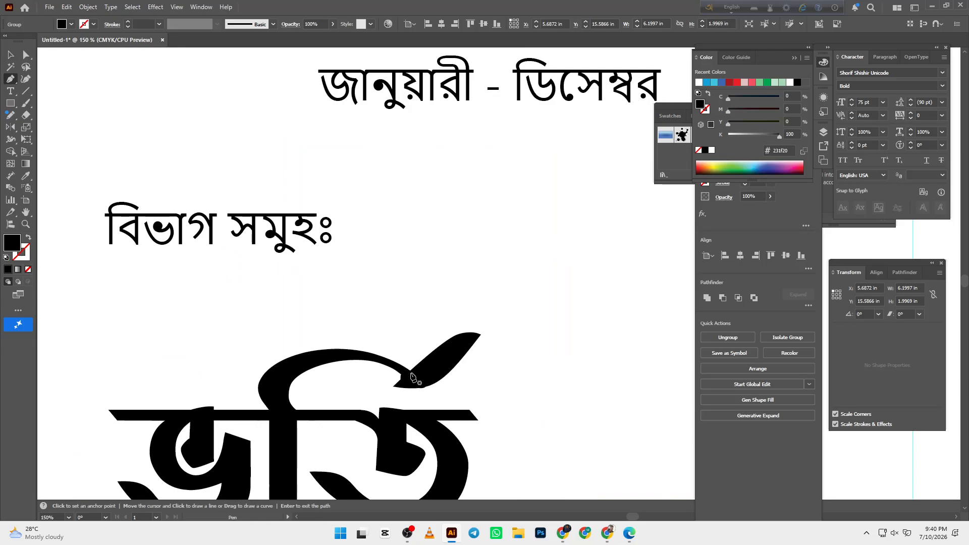
pyautogui.press('a')
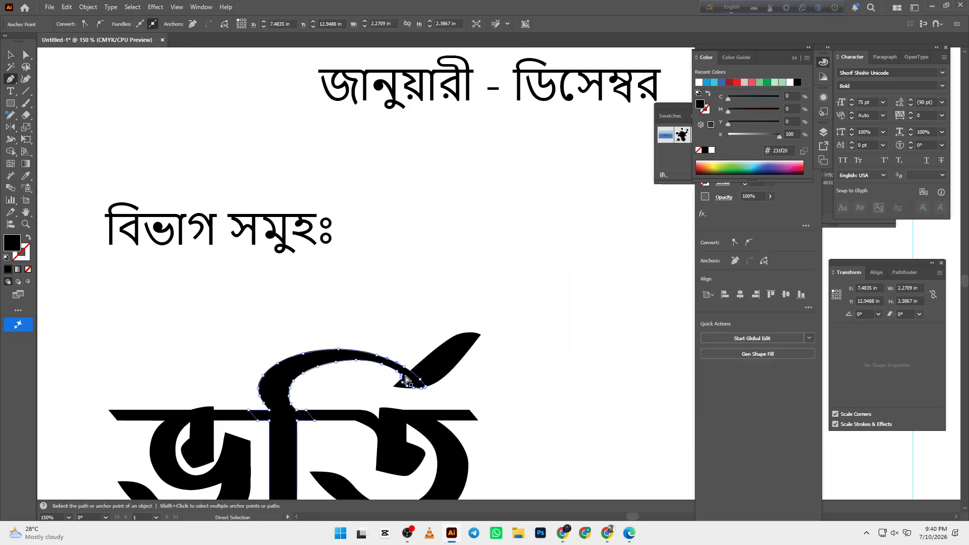
pyautogui.click(424, 386)
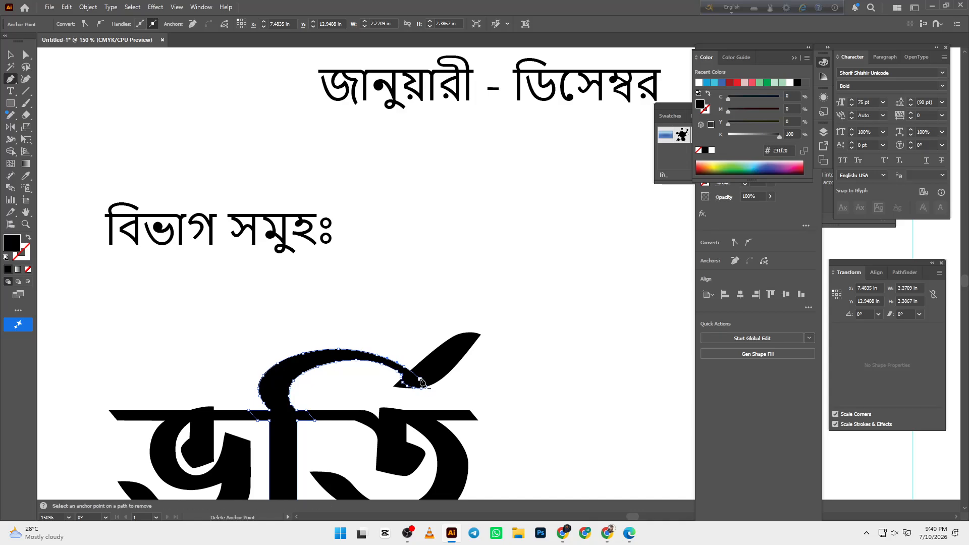
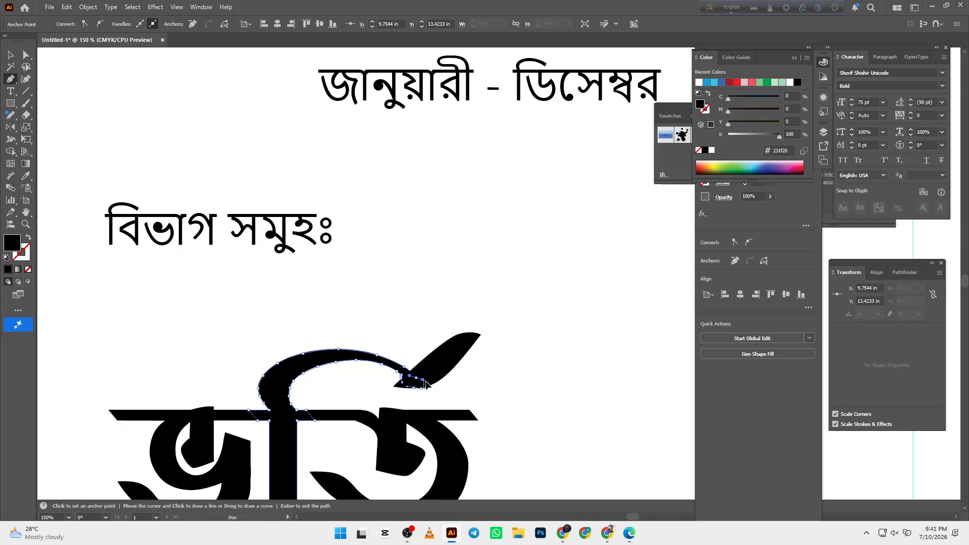
# Draw a closed, upward-curling Pen flourish with a rounded end, starting at the tip of the ি arch in "ভর্তি".
pyautogui.moveTo(426, 384); pyautogui.dragTo(453, 406)
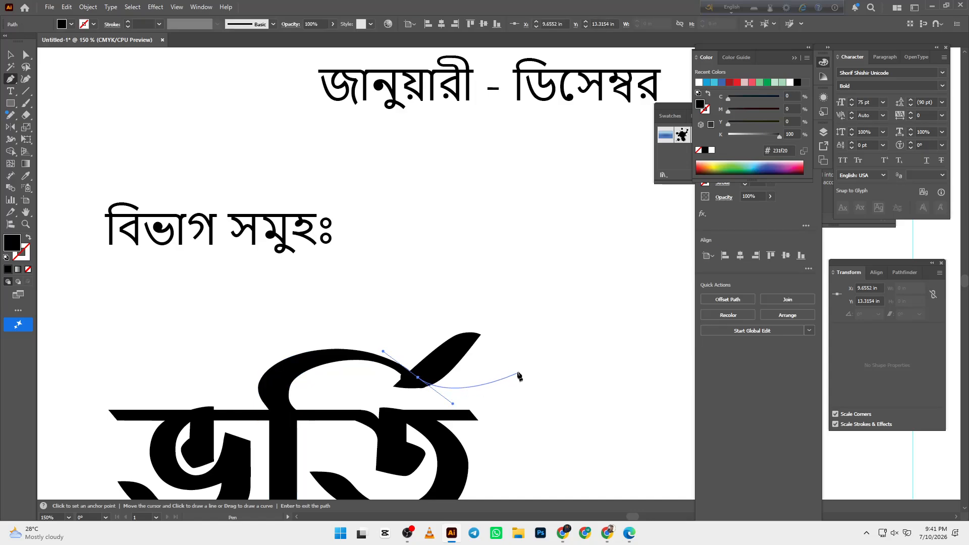
pyautogui.moveTo(513, 356); pyautogui.dragTo(511, 322)
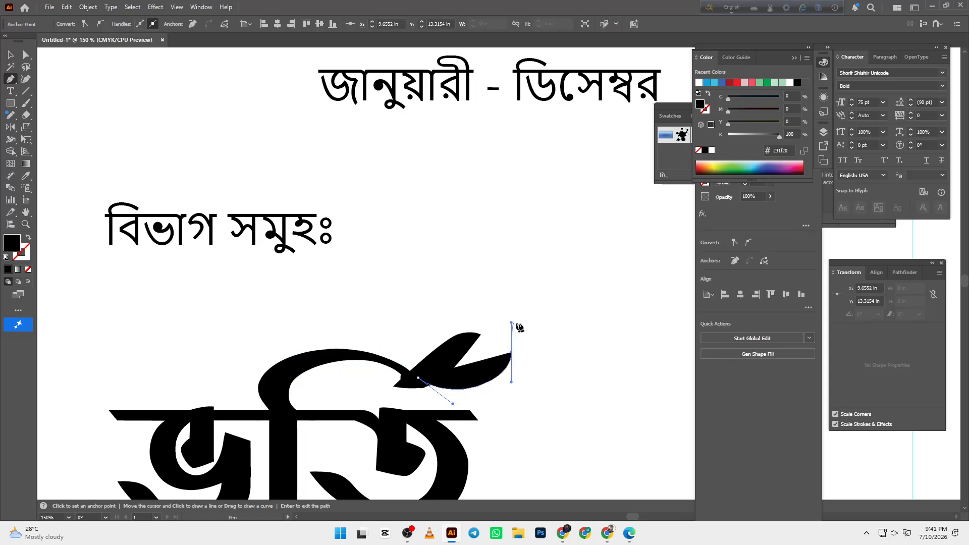
pyautogui.moveTo(545, 365); pyautogui.dragTo(537, 411)
pyautogui.moveTo(482, 411); pyautogui.dragTo(530, 410)
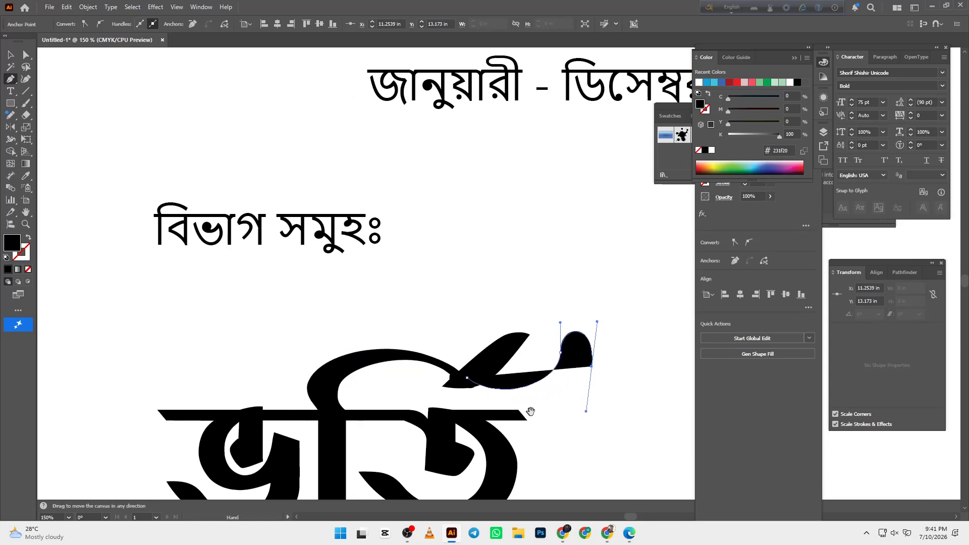
pyautogui.scroll(-5, 487, 394)
pyautogui.scroll(3, 259, 322)
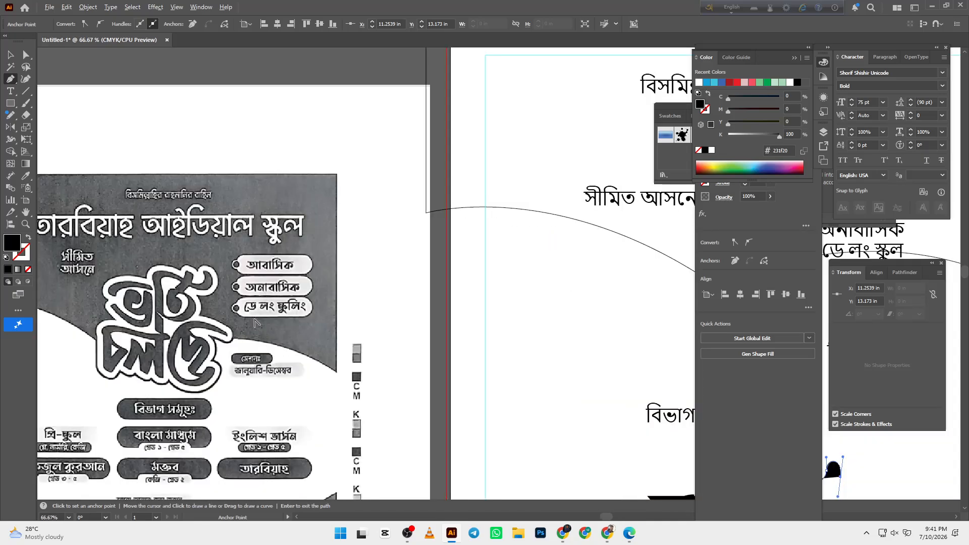
pyautogui.scroll(-3, 268, 324)
pyautogui.moveTo(477, 374); pyautogui.dragTo(438, 374)
pyautogui.scroll(5, 437, 374)
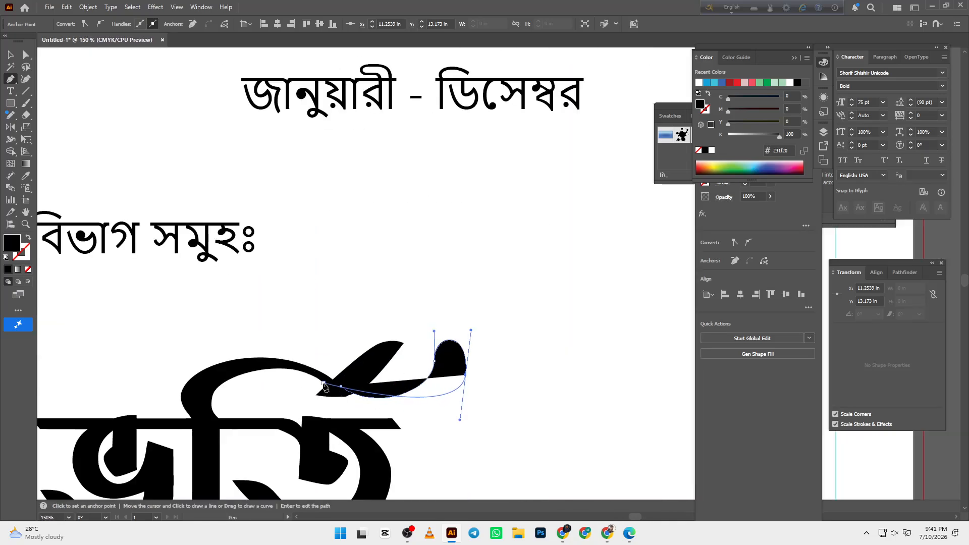
pyautogui.moveTo(323, 384); pyautogui.dragTo(278, 338)
pyautogui.hotkey('ctrl', 'shift', 'a')
# Compare the "ভর্তি চলছে" lettering on the artboard with the headline lettering in the reference poster.
pyautogui.scroll(-2, 374, 378)
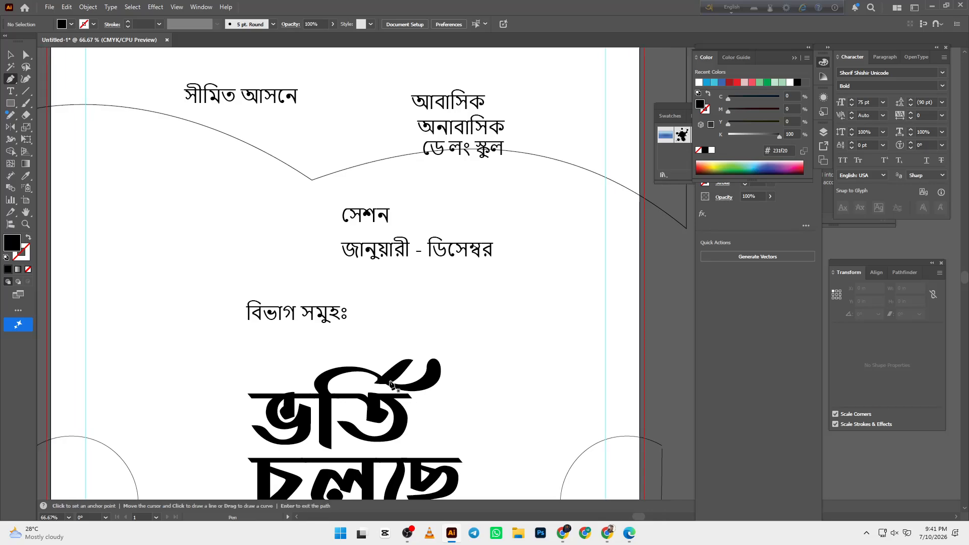
pyautogui.scroll(1, 391, 386)
pyautogui.scroll(-4, 391, 387)
pyautogui.moveTo(399, 435); pyautogui.dragTo(430, 412)
pyautogui.scroll(1, 421, 424)
pyautogui.scroll(1, 421, 423)
pyautogui.scroll(-2, 440, 399)
pyautogui.moveTo(246, 325); pyautogui.dragTo(274, 346)
pyautogui.scroll(2, 264, 335)
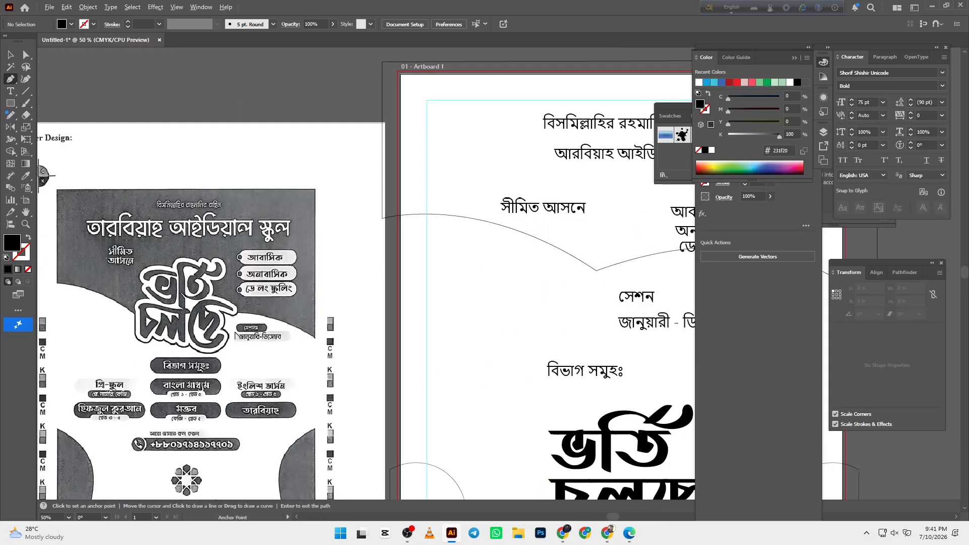
pyautogui.scroll(1, 235, 336)
# Draw a curved, tapered stroke with the Pen tool that rises from the ে stem of "ছে" and sweeps over the letter.
pyautogui.moveTo(659, 428); pyautogui.dragTo(99, 277)
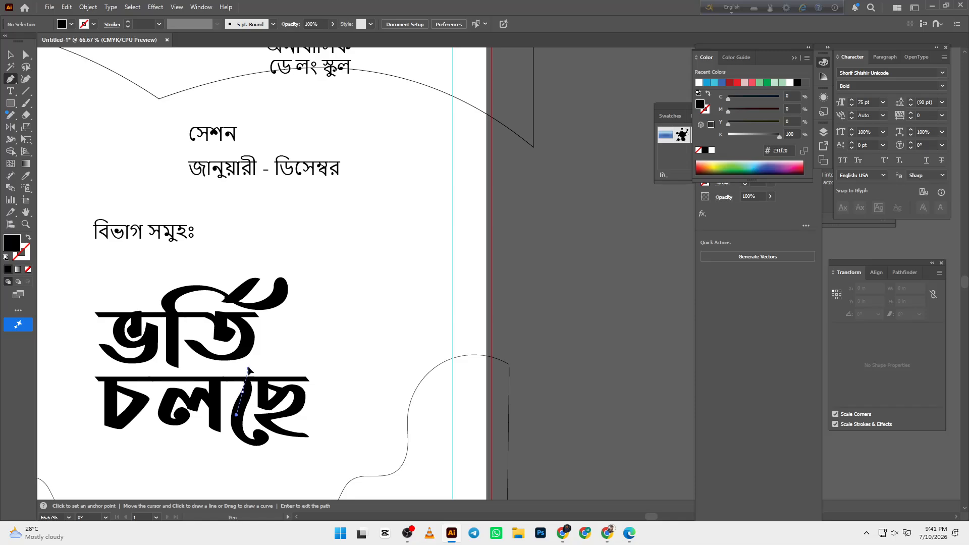
pyautogui.moveTo(323, 356); pyautogui.dragTo(356, 358)
pyautogui.click(274, 369)
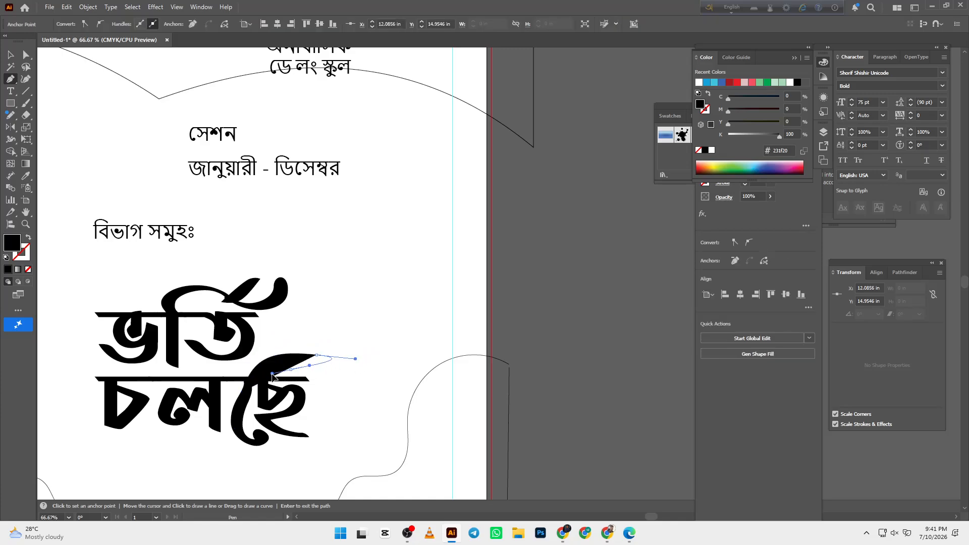
pyautogui.moveTo(243, 392); pyautogui.dragTo(267, 385)
pyautogui.press('Return')
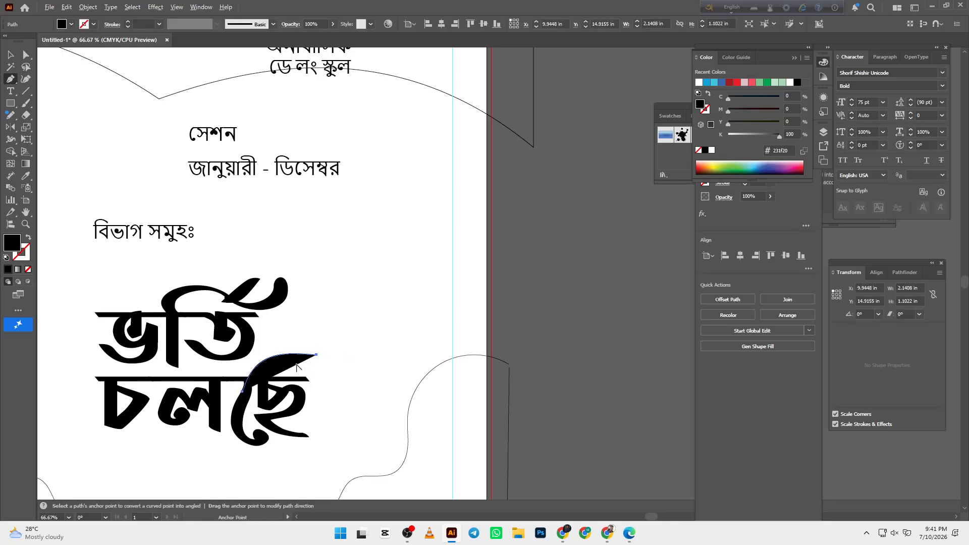
pyautogui.hotkey('ctrl', '=')
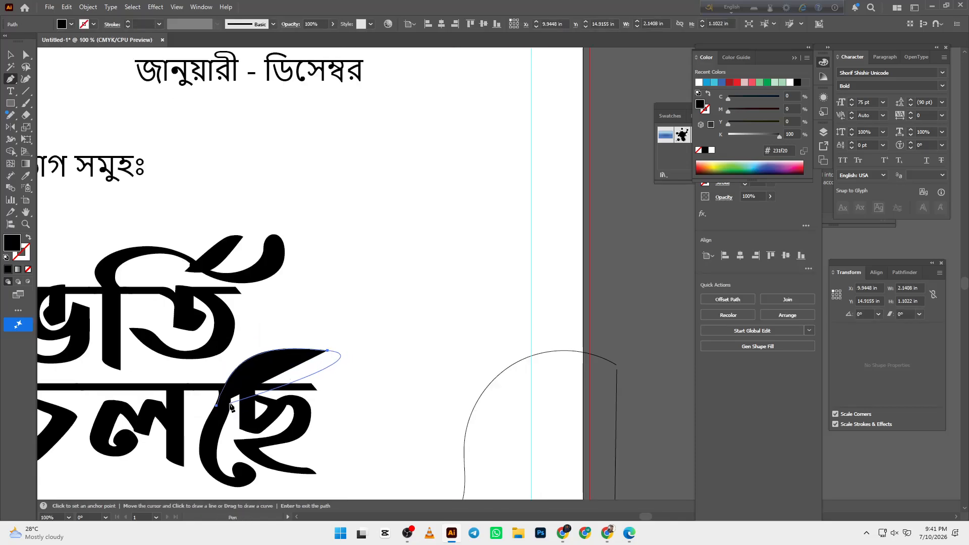
pyautogui.moveTo(231, 404); pyautogui.dragTo(213, 457)
pyautogui.keyDown('ctrl'); pyautogui.click(374, 368); pyautogui.keyUp('ctrl')
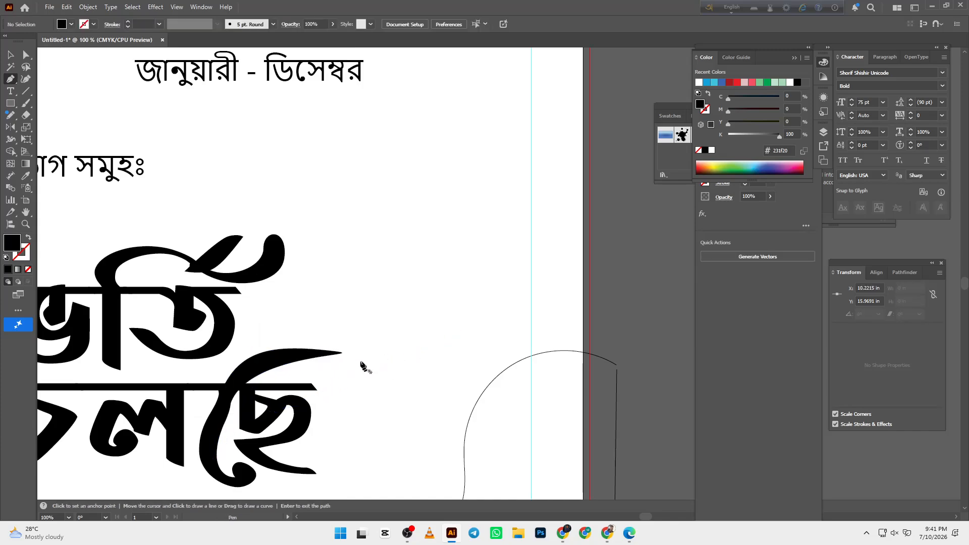
# Reshape the tapered tip of the stroke above "ছে" to make it shorter and fuller, and deselect it.
pyautogui.keyDown('ctrl'); pyautogui.click(321, 354); pyautogui.keyUp('ctrl')
pyautogui.moveTo(331, 353); pyautogui.dragTo(359, 361)
pyautogui.keyDown('ctrl'); pyautogui.click(328, 403); pyautogui.keyUp('ctrl')
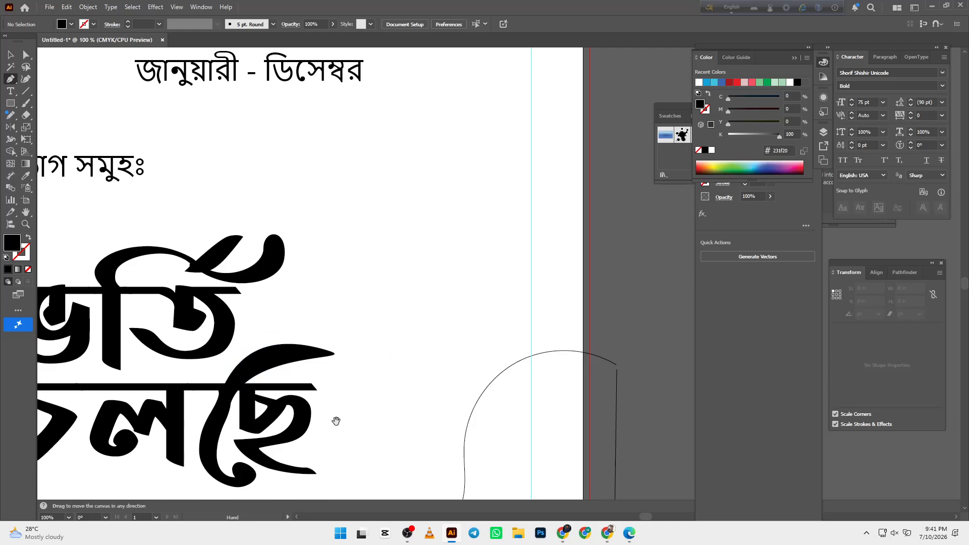
pyautogui.moveTo(335, 419); pyautogui.dragTo(323, 378)
pyautogui.scroll(-1, 314, 385)
pyautogui.scroll(1, 259, 413)
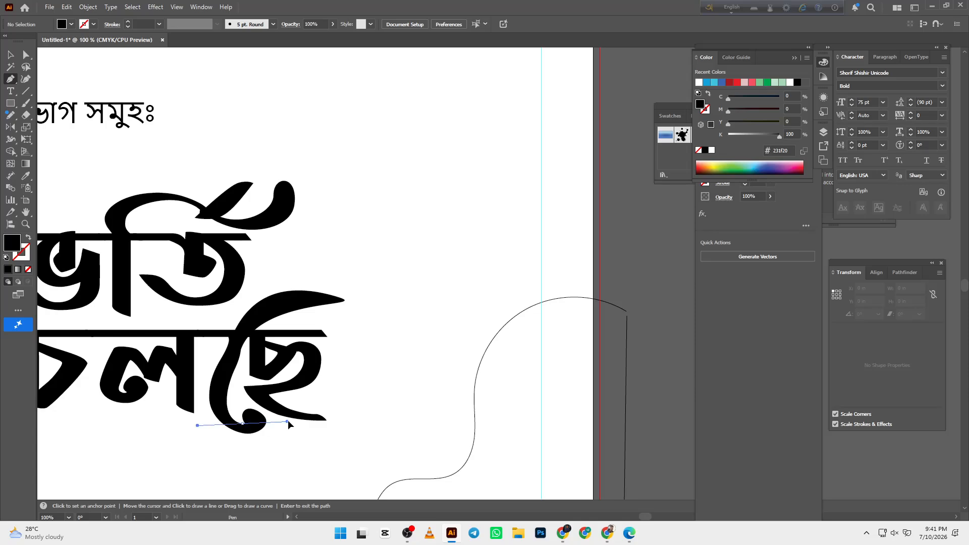
pyautogui.keyDown('ctrl'); pyautogui.click(289, 424); pyautogui.keyUp('ctrl')
pyautogui.scroll(3, 237, 418)
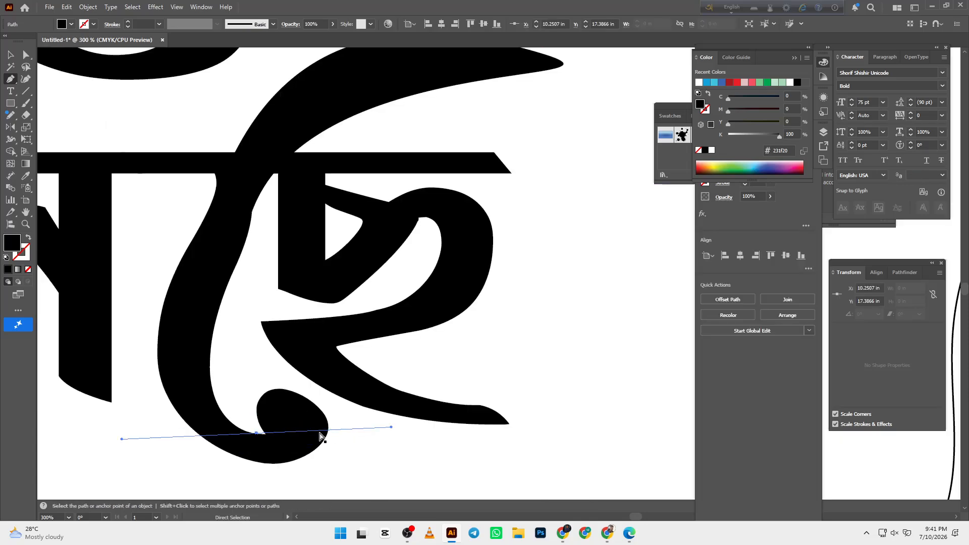
pyautogui.keyDown('ctrl'); pyautogui.click(270, 444); pyautogui.keyUp('ctrl')
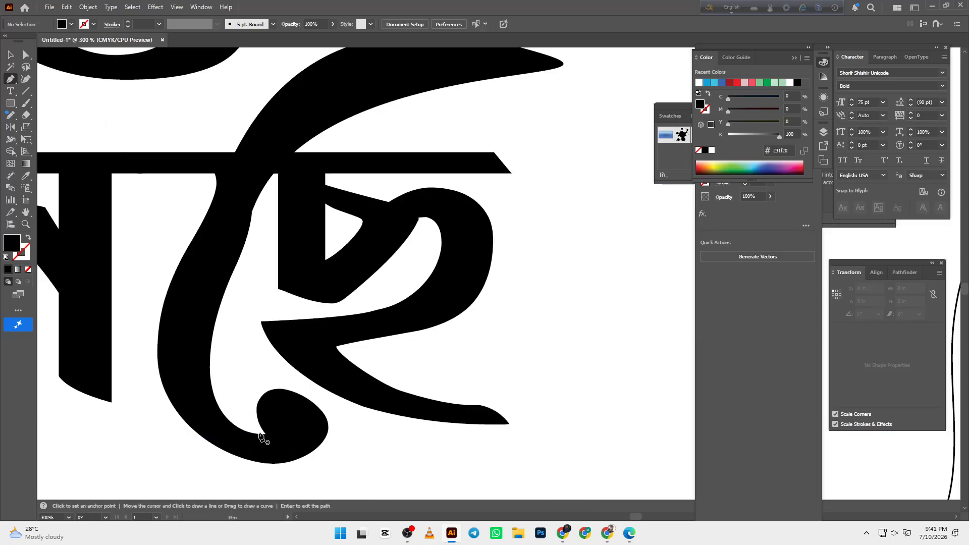
# Draw a horizontal line across the curled foot of the ে in "ছে" and remove the round knob above it with Shape Builder.
pyautogui.click(265, 434)
pyautogui.click(354, 434)
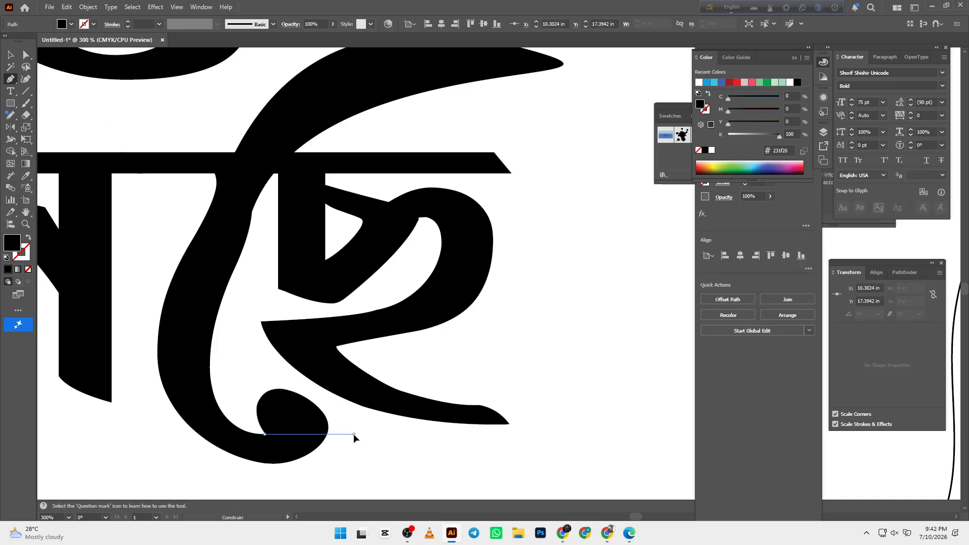
pyautogui.keyDown('ctrl'); pyautogui.click(364, 455); pyautogui.keyUp('ctrl')
pyautogui.moveTo(336, 426); pyautogui.dragTo(277, 456)
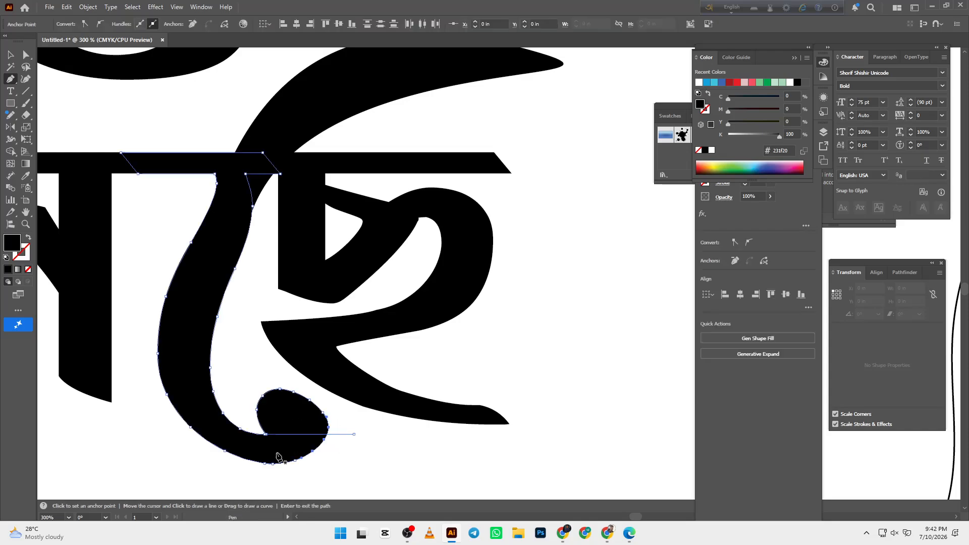
pyautogui.hotkey('shift', 'm')
pyautogui.keyDown('alt'); pyautogui.click(283, 430); pyautogui.keyUp('alt')
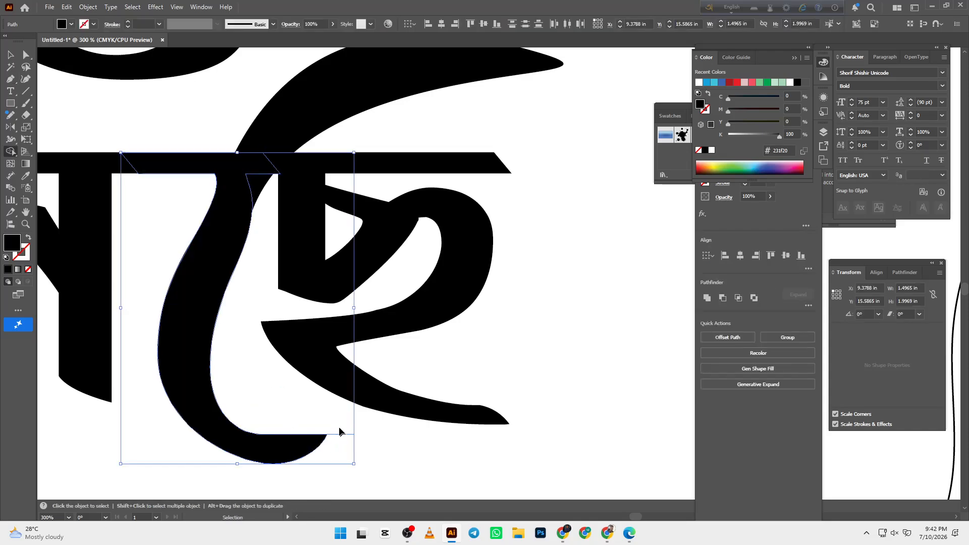
pyautogui.keyDown('ctrl'); pyautogui.click(341, 445); pyautogui.keyUp('ctrl')
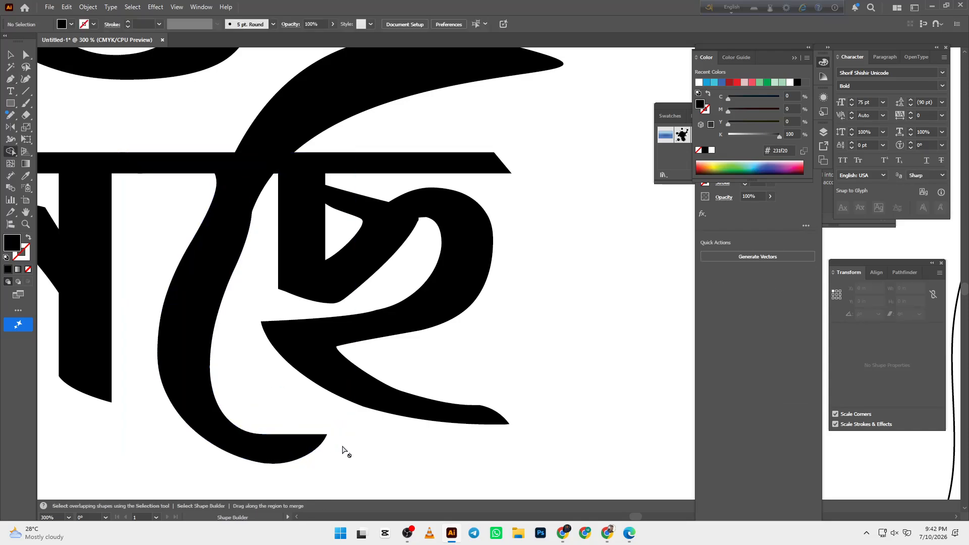
# Draw a tapered, curved tail with the Pen tool joining the cut foot of the ে to the lower stroke of ছ.
pyautogui.press('p')
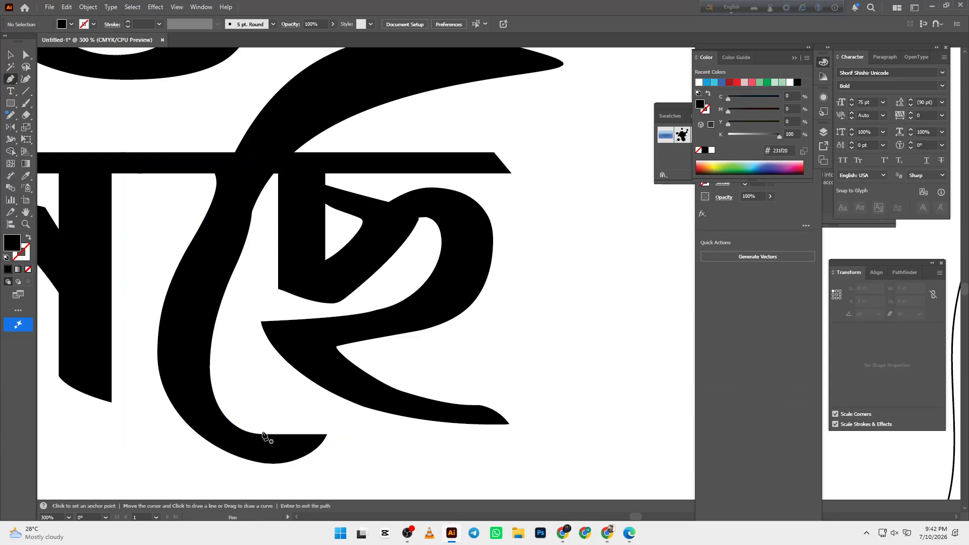
pyautogui.moveTo(312, 429); pyautogui.dragTo(321, 433)
pyautogui.moveTo(384, 408); pyautogui.dragTo(417, 393)
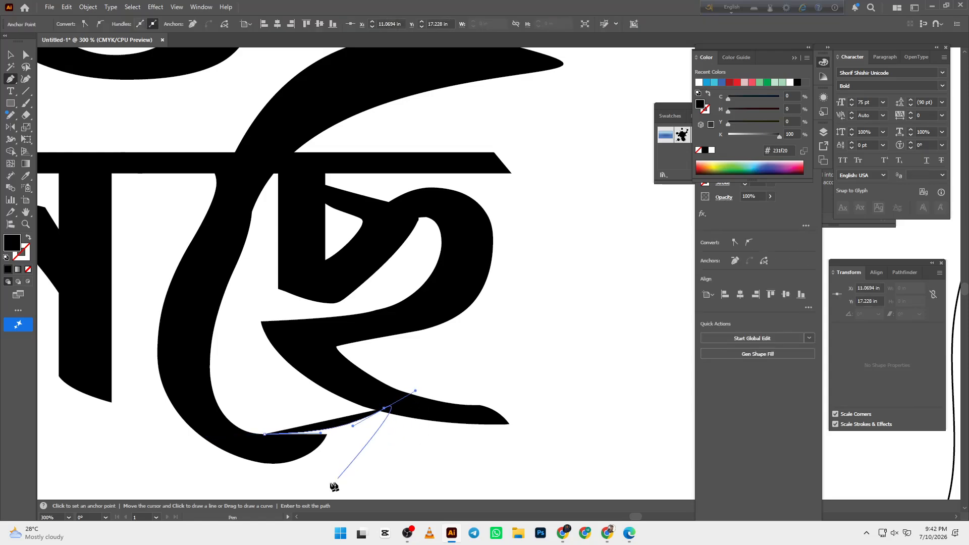
pyautogui.moveTo(273, 464); pyautogui.dragTo(208, 463)
pyautogui.keyDown('ctrl'); pyautogui.click(388, 459); pyautogui.keyUp('ctrl')
pyautogui.press('space')
pyautogui.scroll(-1, 341, 448)
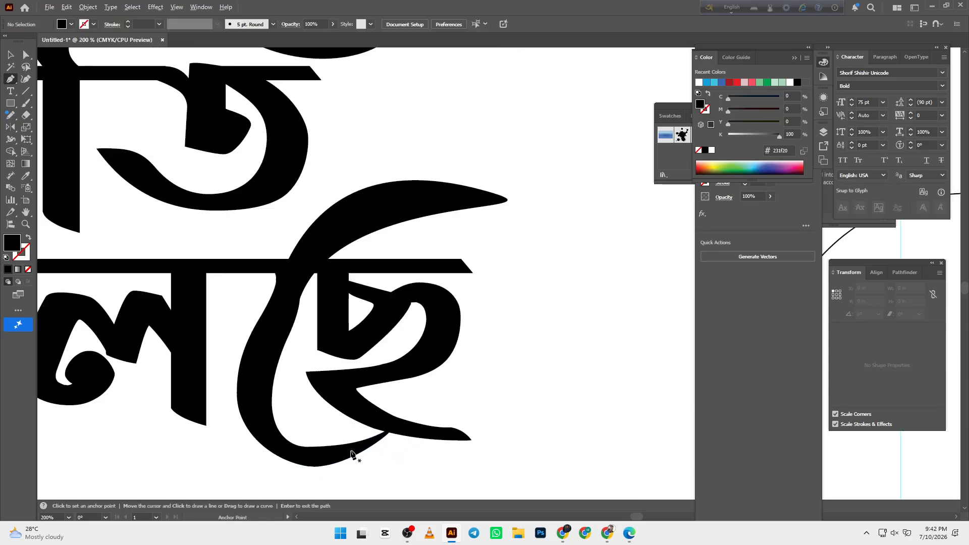
# Select all the lettering of the "ভর্তি চলছে" headline on the artboard and group it.
pyautogui.press('v')
pyautogui.scroll(-6, 343, 444)
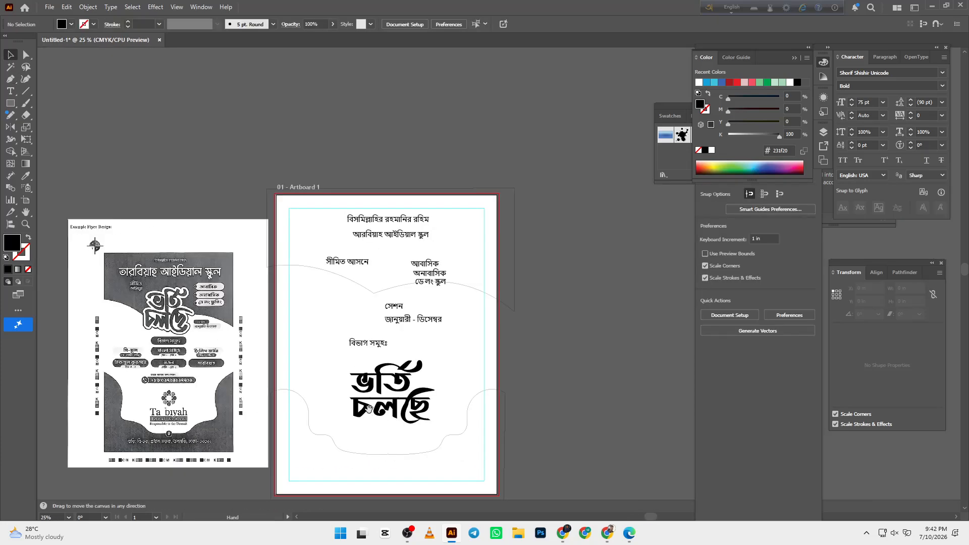
pyautogui.moveTo(433, 416); pyautogui.dragTo(418, 429)
pyautogui.hotkey('ctrl', 'g')
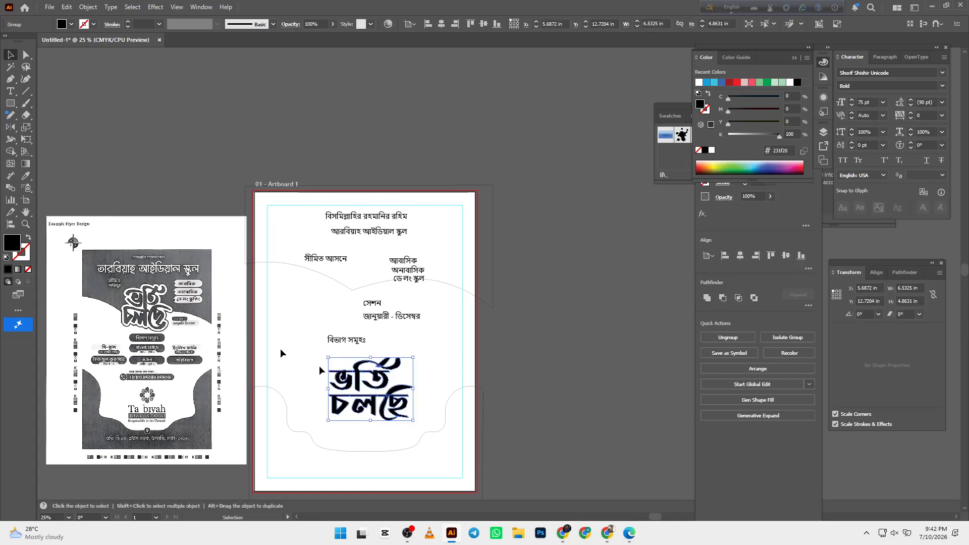
pyautogui.scroll(2, 199, 311)
pyautogui.scroll(2, 163, 330)
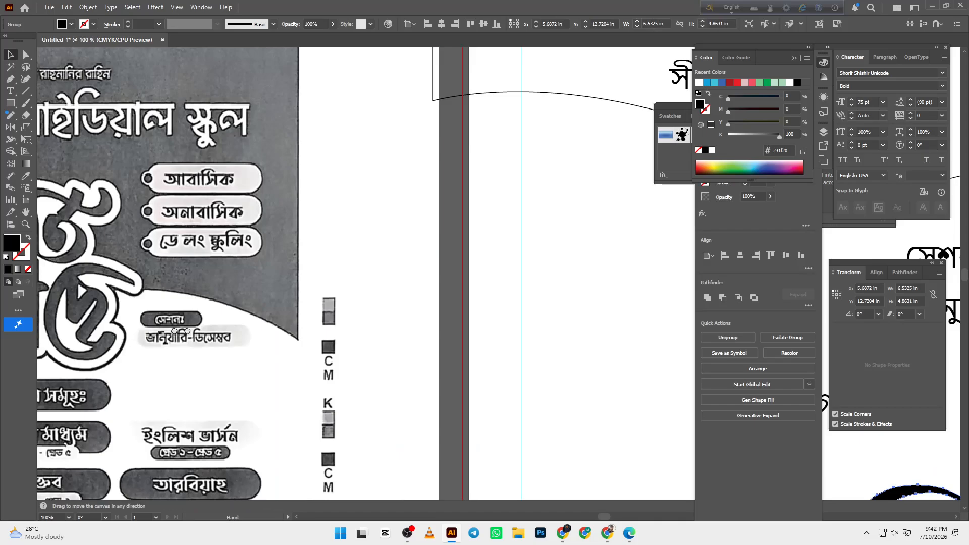
pyautogui.scroll(-2, 121, 339)
pyautogui.scroll(1, 190, 331)
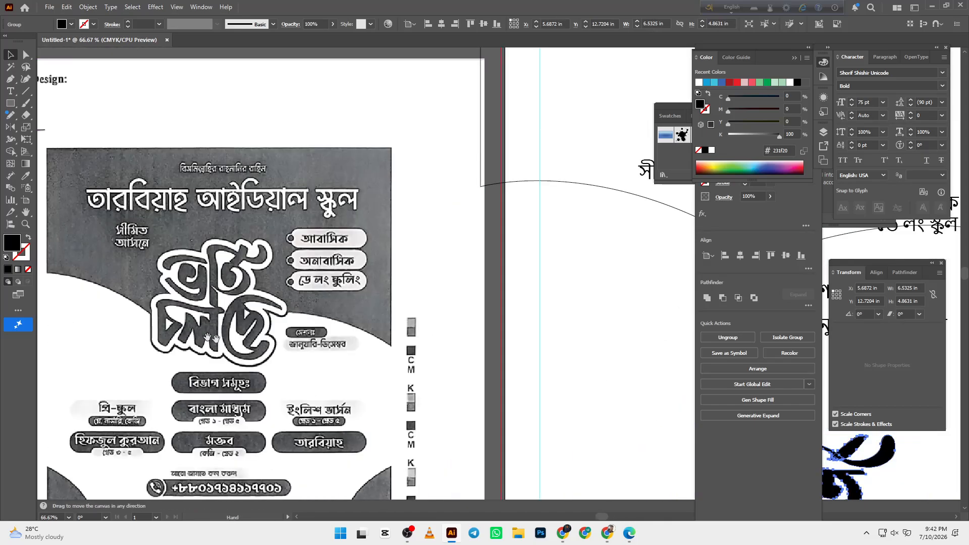
pyautogui.moveTo(310, 366); pyautogui.dragTo(271, 348)
pyautogui.moveTo(550, 397); pyautogui.dragTo(241, 306)
pyautogui.click(94, 8)
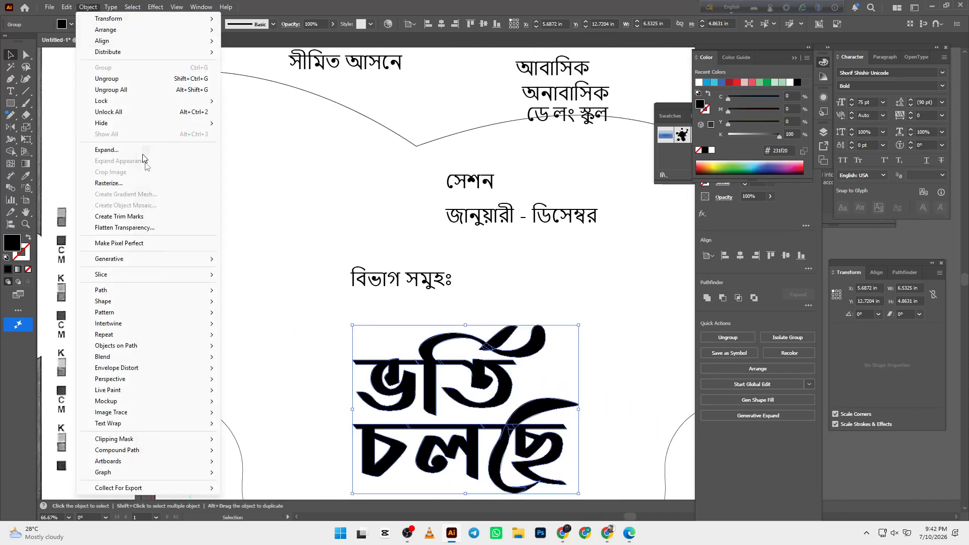
pyautogui.moveTo(122, 305)
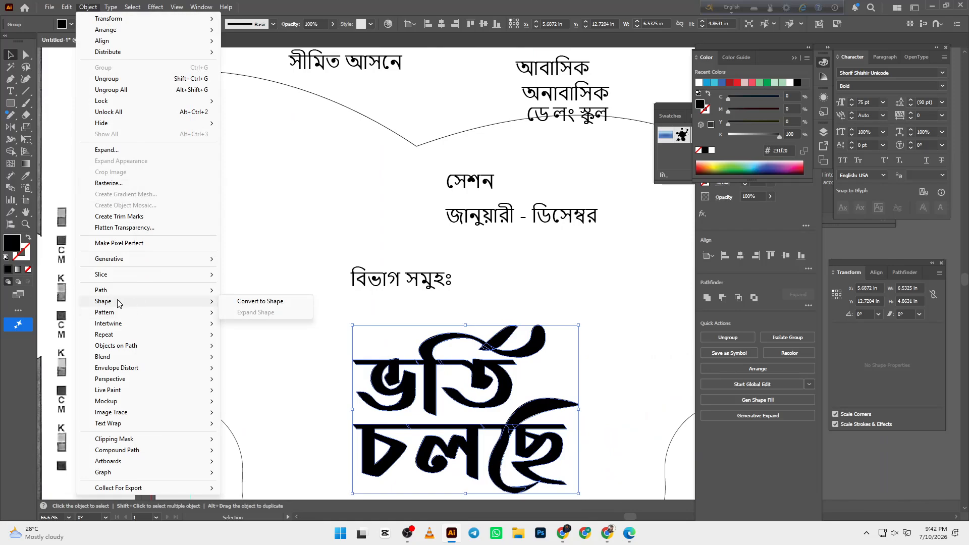
pyautogui.moveTo(116, 290)
pyautogui.click(256, 328)
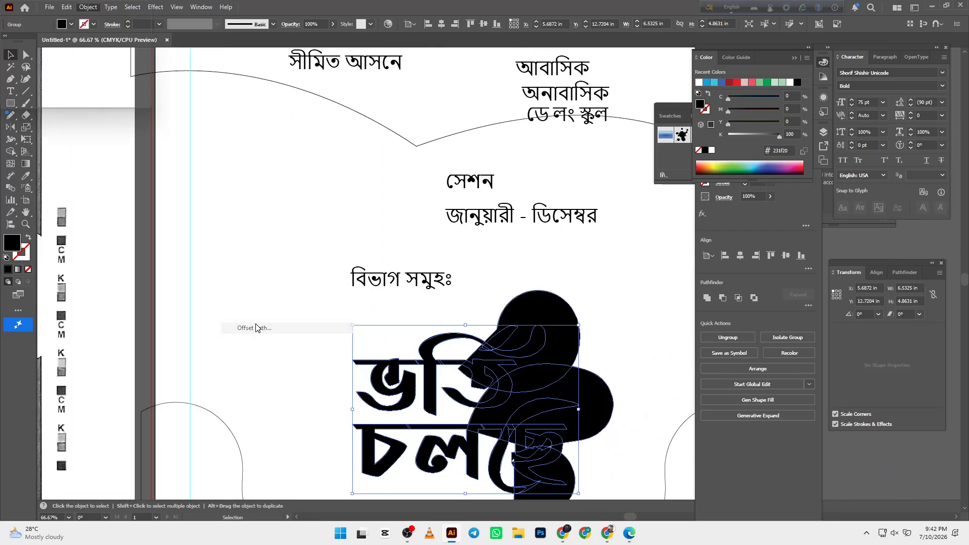
pyautogui.click(686, 319)
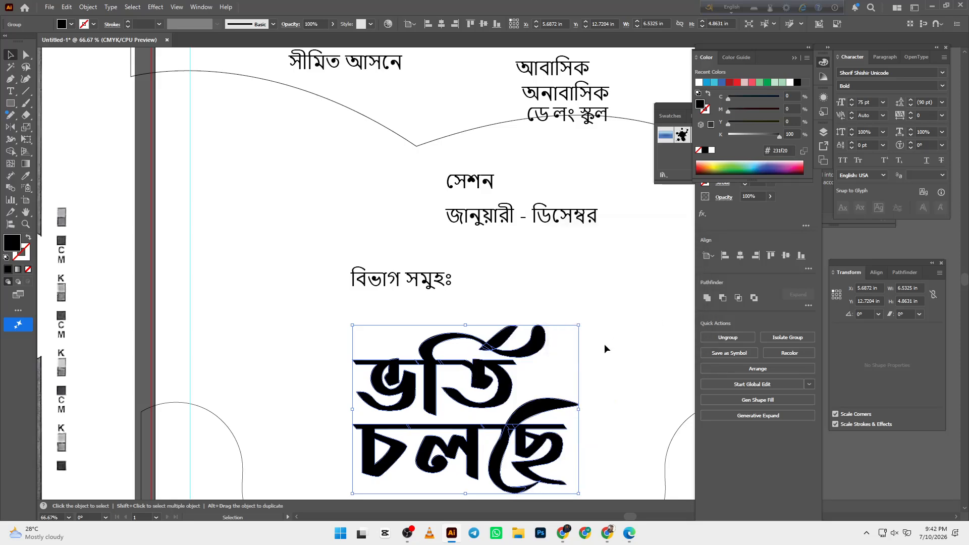
# Unite the overlapping pieces of the grouped "ভর্তি চলছে" headline.
pyautogui.click(603, 345)
pyautogui.click(518, 355)
pyautogui.click(707, 298)
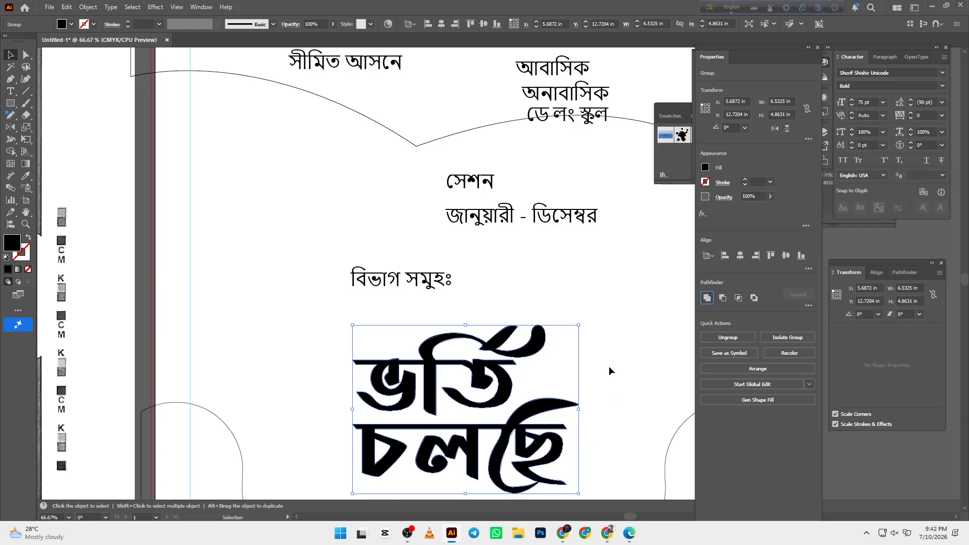
pyautogui.scroll(2, 507, 352)
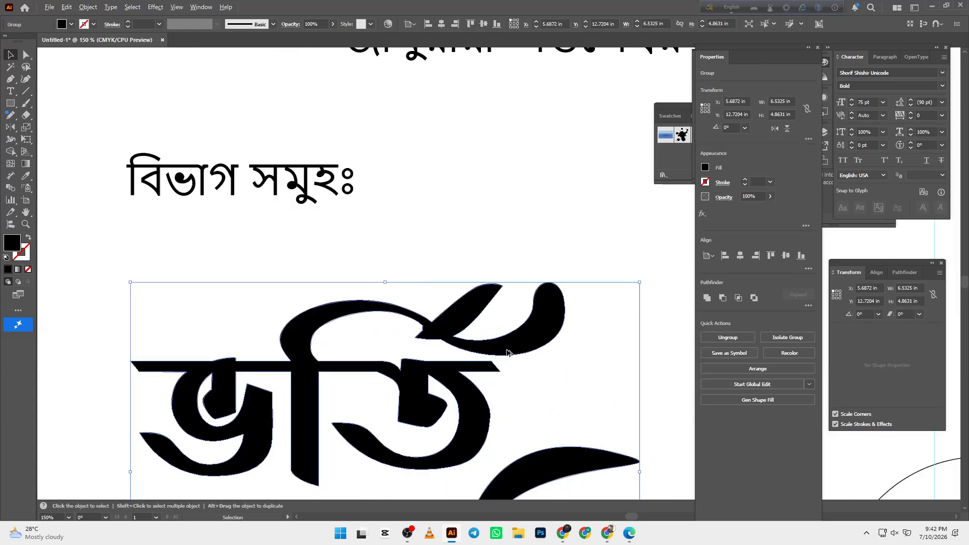
pyautogui.scroll(-3, 507, 352)
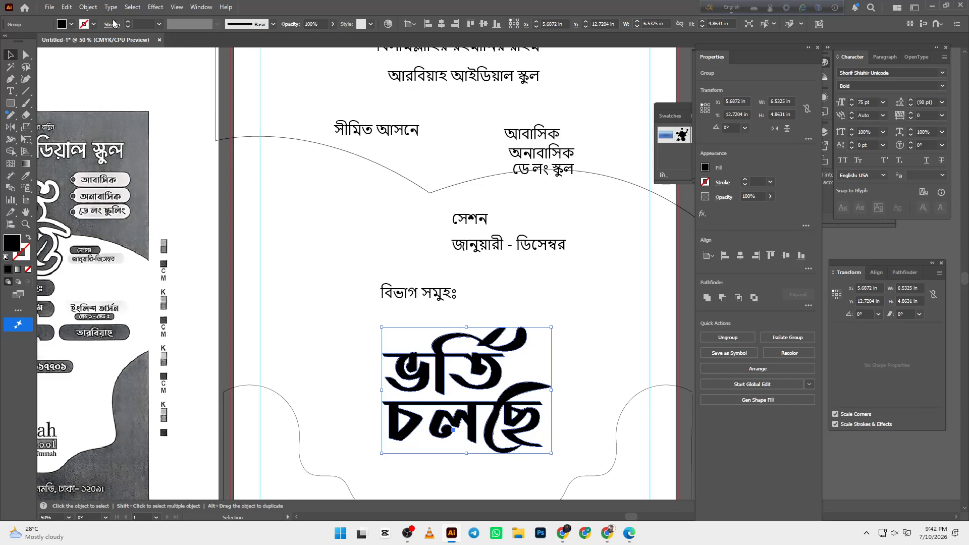
pyautogui.click(89, 7)
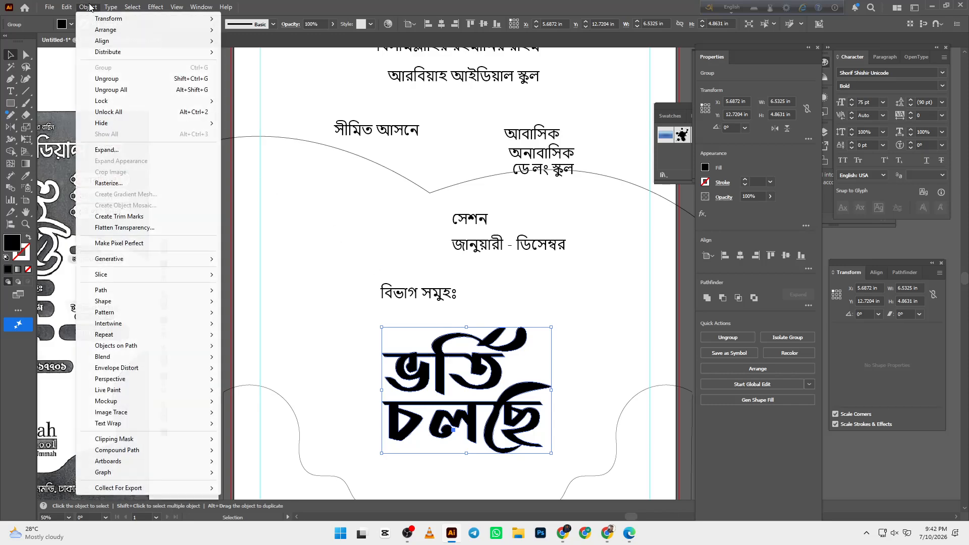
pyautogui.click(307, 193)
# Isolate the headline group and move the "চলছে" line up about 0.16 in, closer to "ভর্তি", and leave isolation.
pyautogui.moveTo(305, 274); pyautogui.dragTo(382, 259)
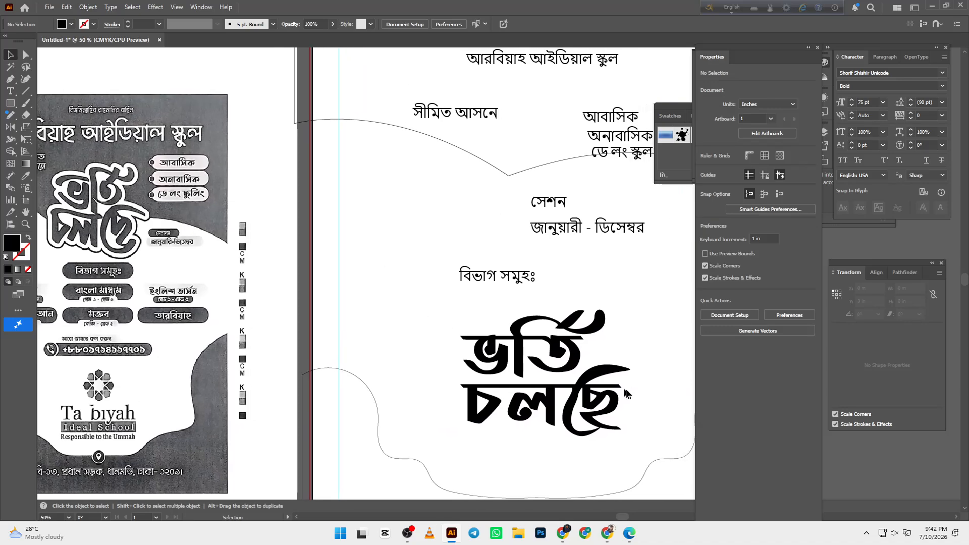
pyautogui.doubleClick(587, 389)
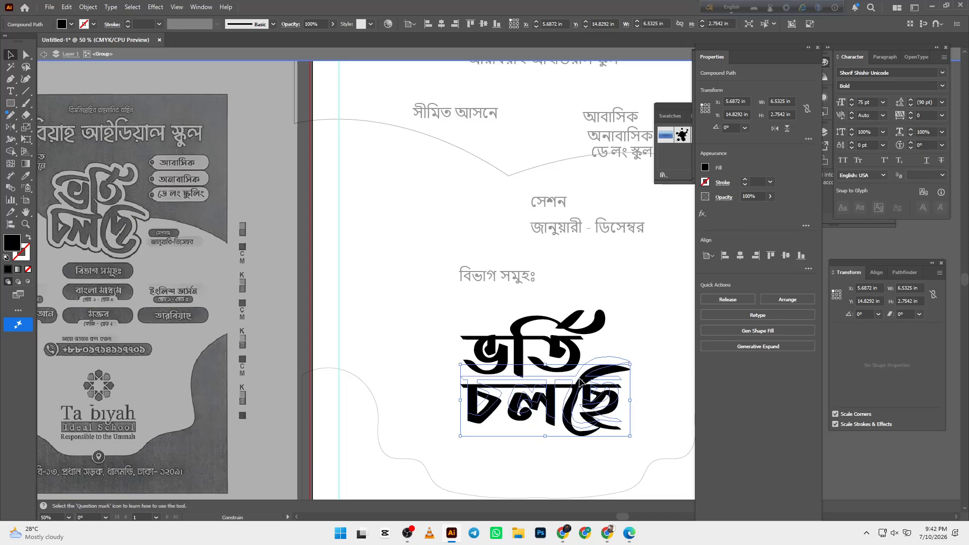
pyautogui.moveTo(581, 383); pyautogui.dragTo(578, 389)
pyautogui.doubleClick(608, 343)
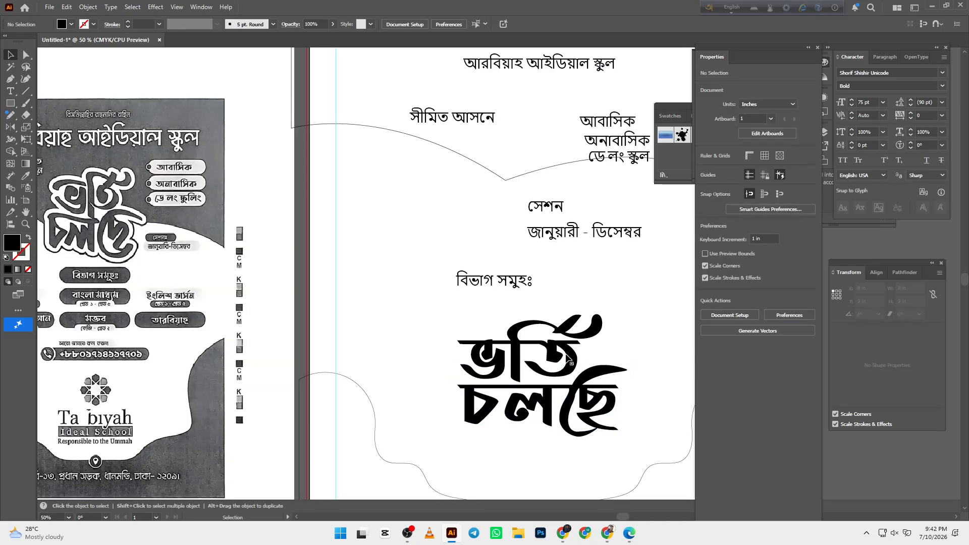
# Apply Offset Path to the headline group with a 0.25 in offset and Miter joins.
pyautogui.click(567, 355)
pyautogui.click(88, 7)
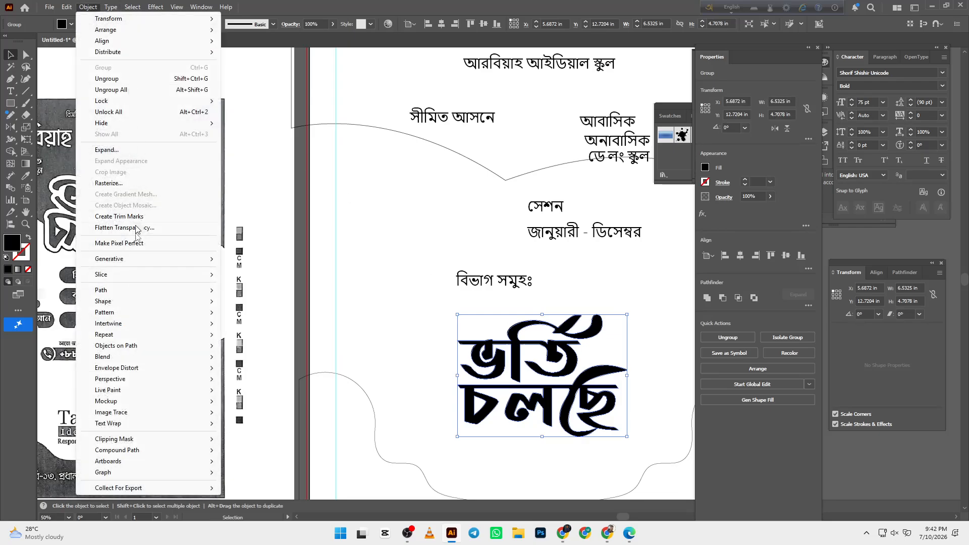
pyautogui.moveTo(123, 289)
pyautogui.click(281, 331)
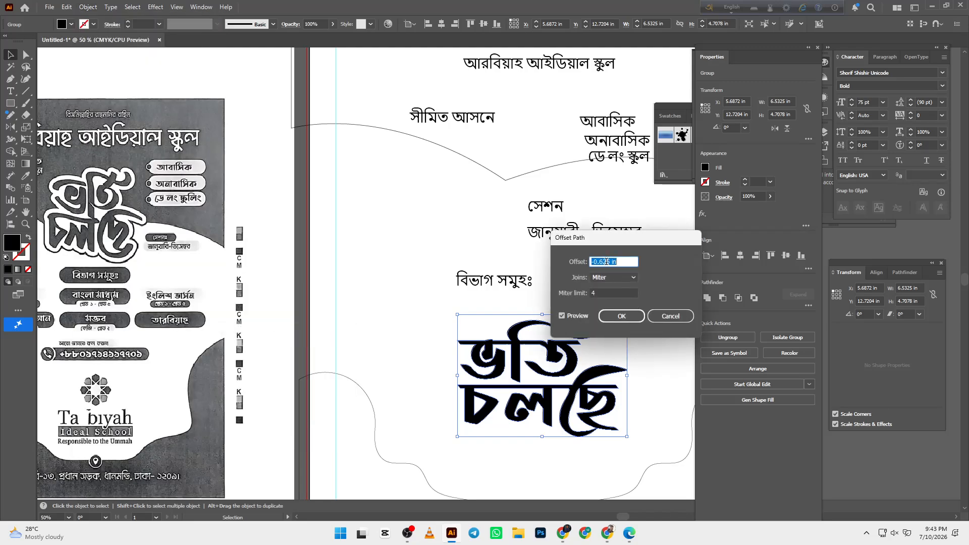
pyautogui.scroll(10, 606, 262)
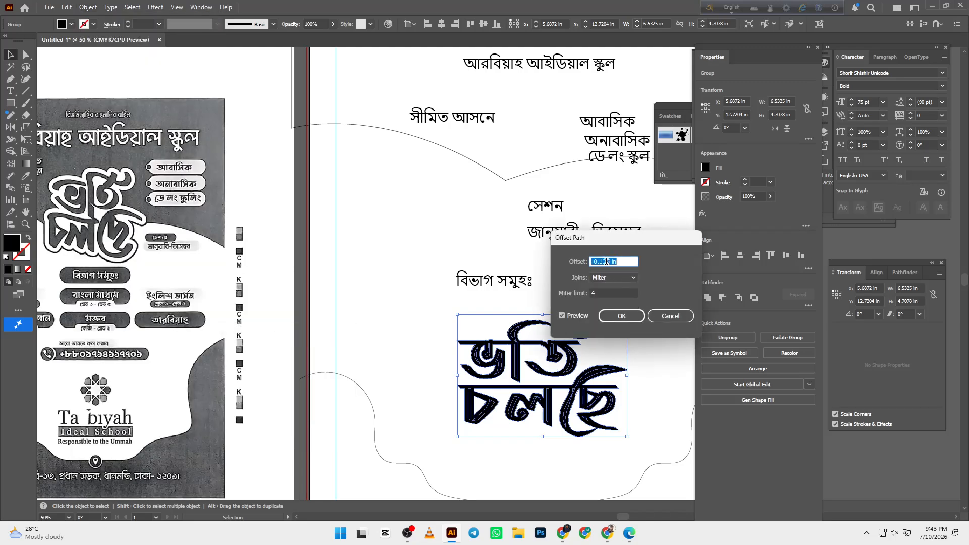
pyautogui.scroll(-2, 606, 262)
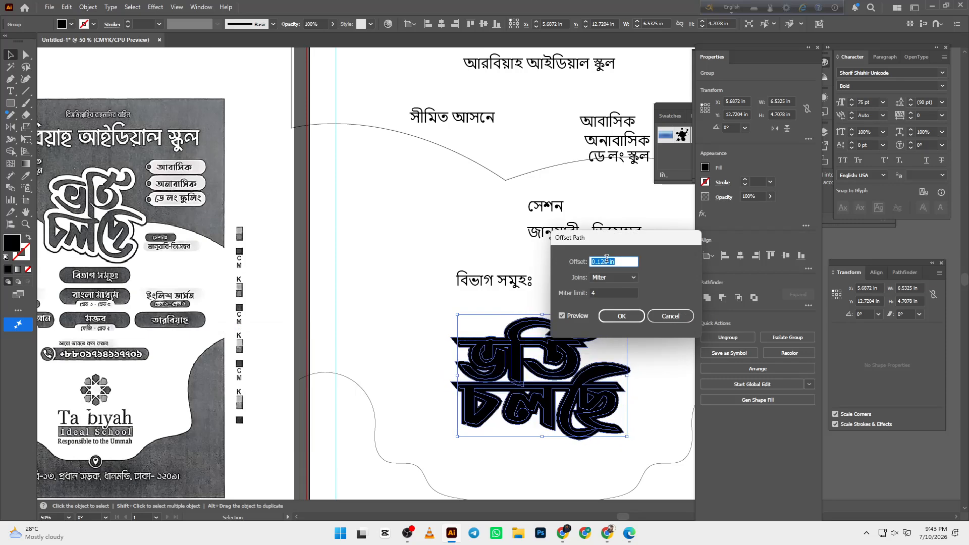
pyautogui.moveTo(631, 243); pyautogui.dragTo(694, 246)
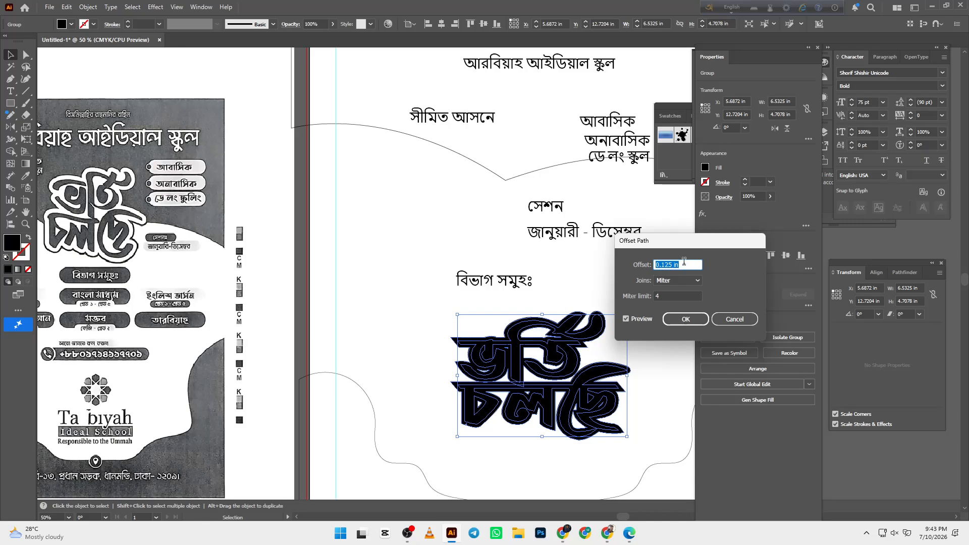
pyautogui.scroll(1, 683, 262)
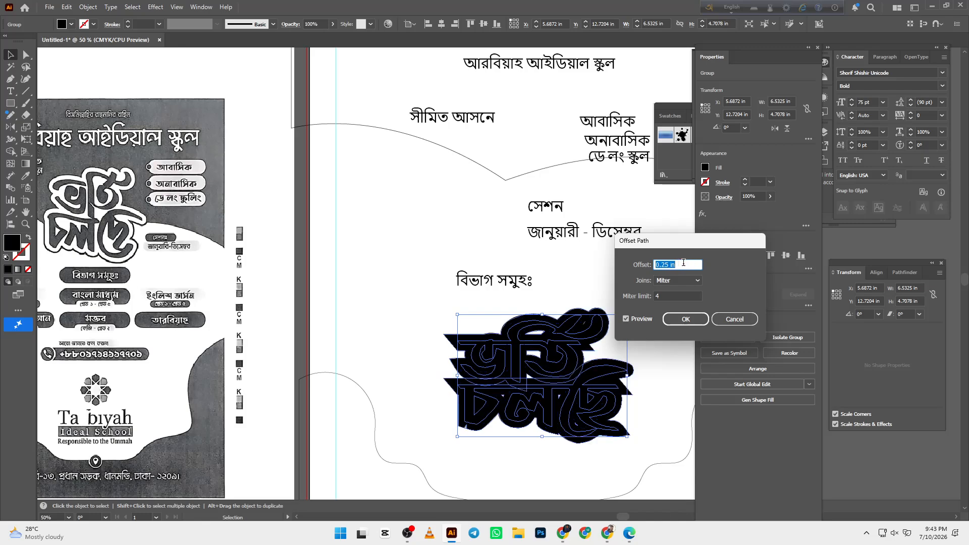
pyautogui.click(681, 320)
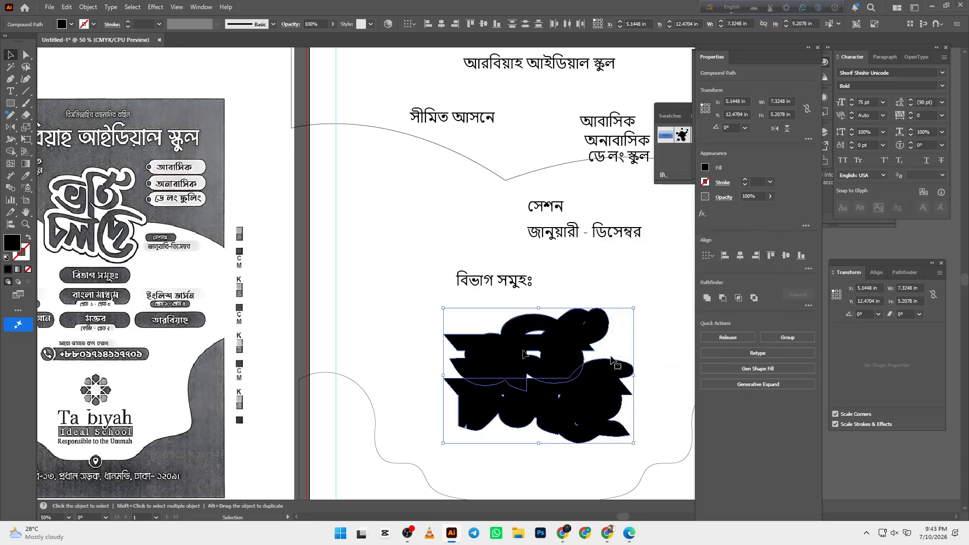
# Unite the two offset outlines into one backing shape and fill its inner gaps with Shape Builder.
pyautogui.click(709, 298)
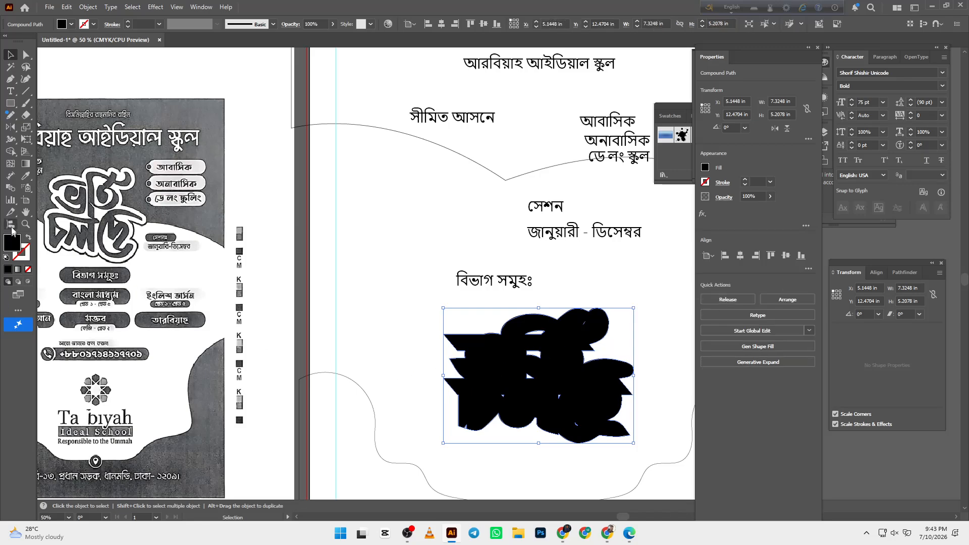
pyautogui.click(10, 152)
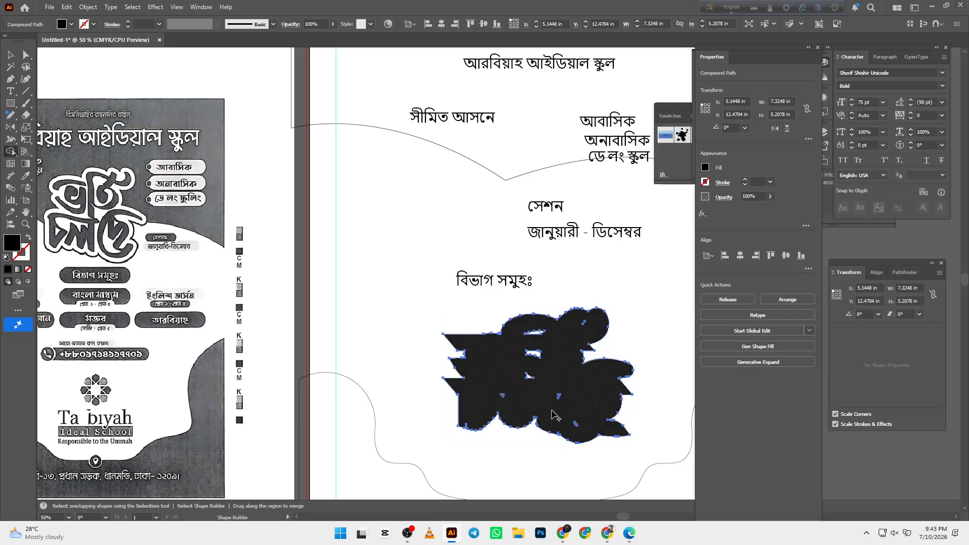
pyautogui.click(532, 338)
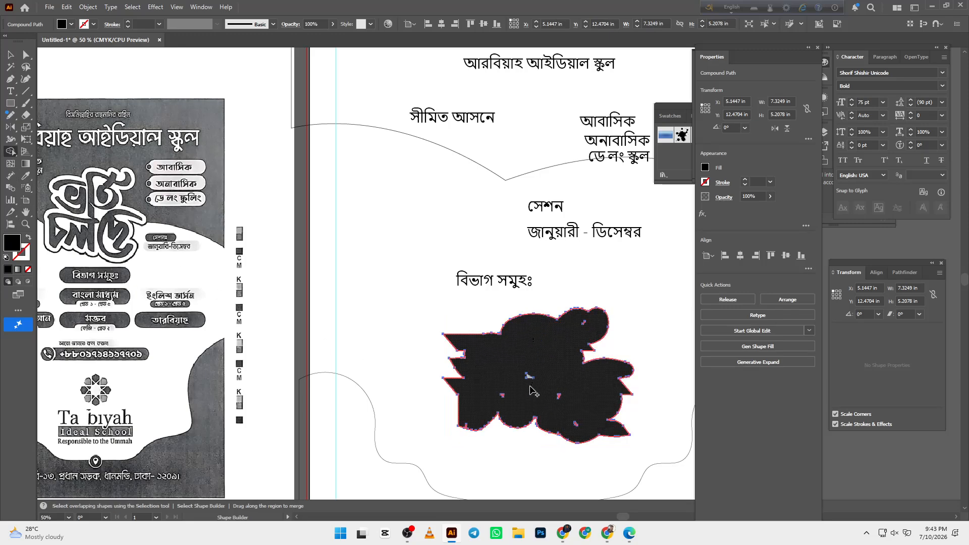
pyautogui.moveTo(531, 372)
pyautogui.mouseDown()
pyautogui.moveTo(538, 366)
pyautogui.moveTo(508, 341)
pyautogui.mouseUp()
pyautogui.scroll(4, 603, 318)
pyautogui.scroll(-4, 510, 344)
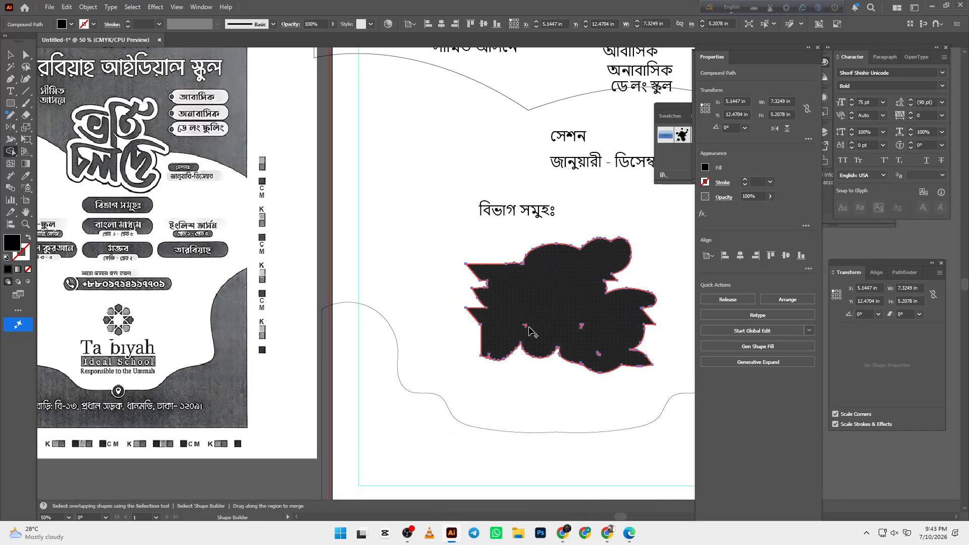
pyautogui.scroll(2, 578, 325)
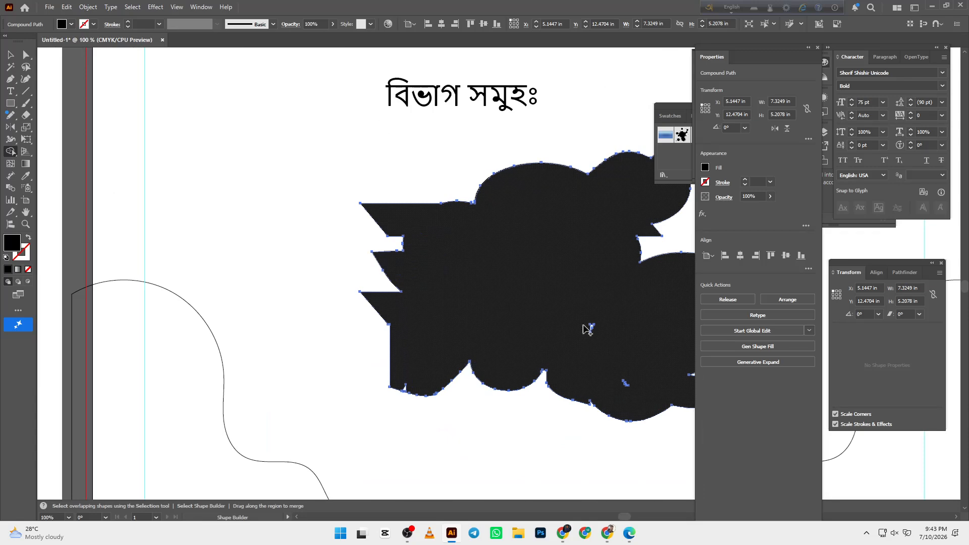
pyautogui.moveTo(619, 367)
pyautogui.mouseDown()
pyautogui.moveTo(623, 392)
pyautogui.moveTo(562, 378)
pyautogui.mouseUp()
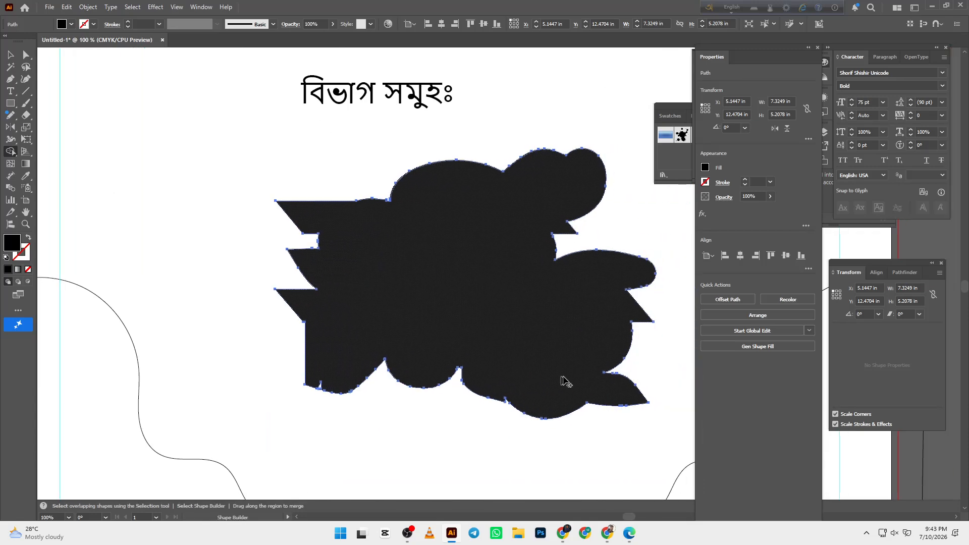
# Try swapping fill and stroke on the backing shape and on the whole headline group, and restore the black fill.
pyautogui.hotkey('shift', 'x')
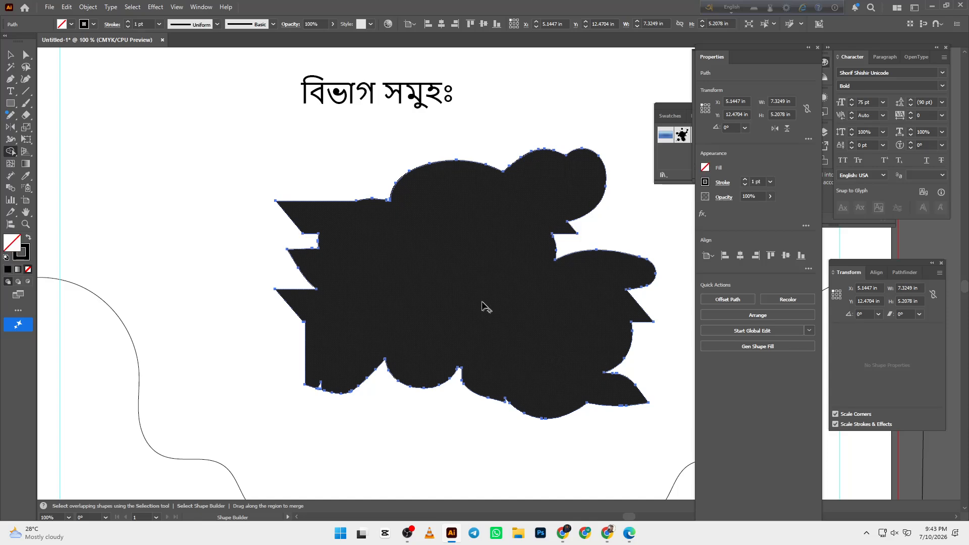
pyautogui.hotkey('shift', 'x')
pyautogui.click(10, 54)
pyautogui.click(238, 193)
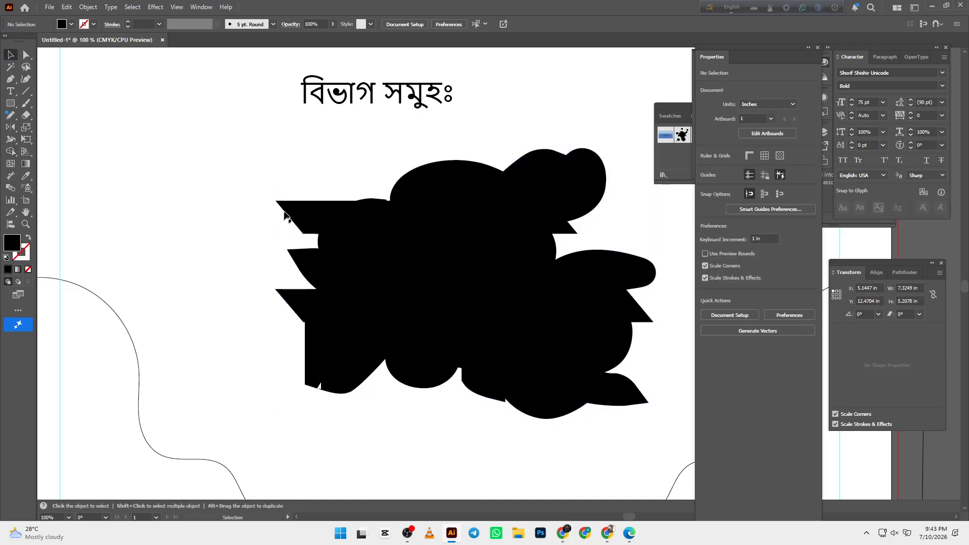
pyautogui.click(286, 216)
pyautogui.hotkey('shift', 'x')
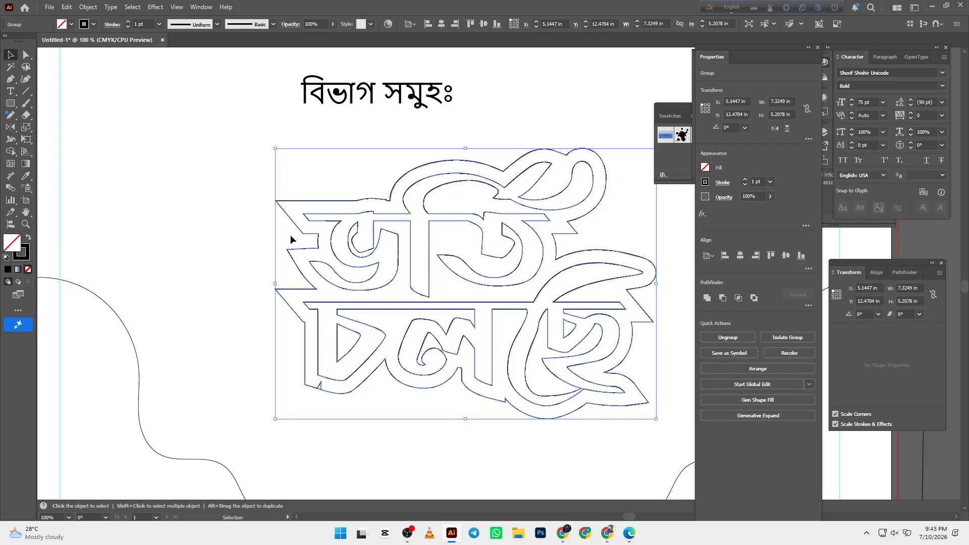
pyautogui.hotkey('shift', 'x')
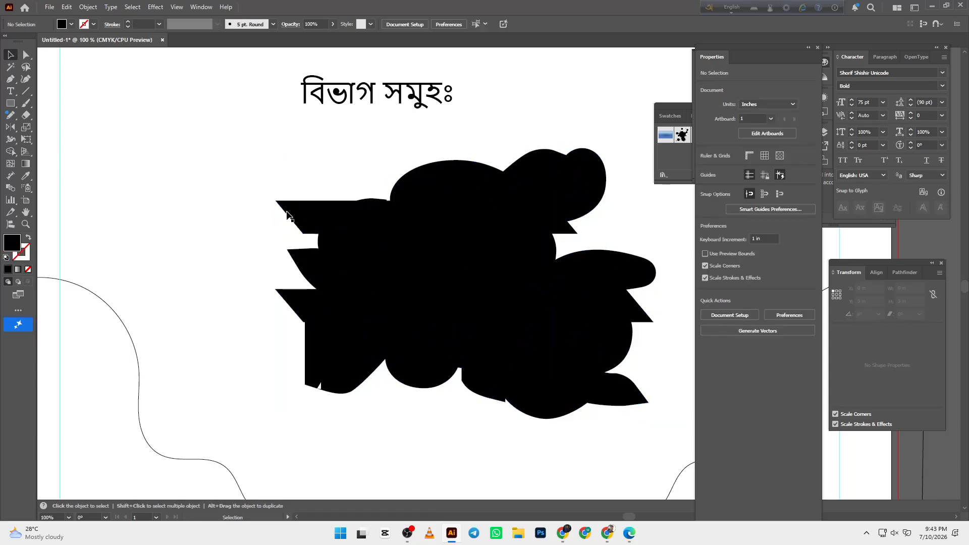
# Isolate the backing shape inside the headline group and swap its black fill to a 1 pt stroke.
pyautogui.doubleClick(290, 211)
pyautogui.moveTo(284, 210); pyautogui.dragTo(296, 246)
pyautogui.hotkey('ctrl', 'z')
pyautogui.press('v')
pyautogui.hotkey('shift', 'x')
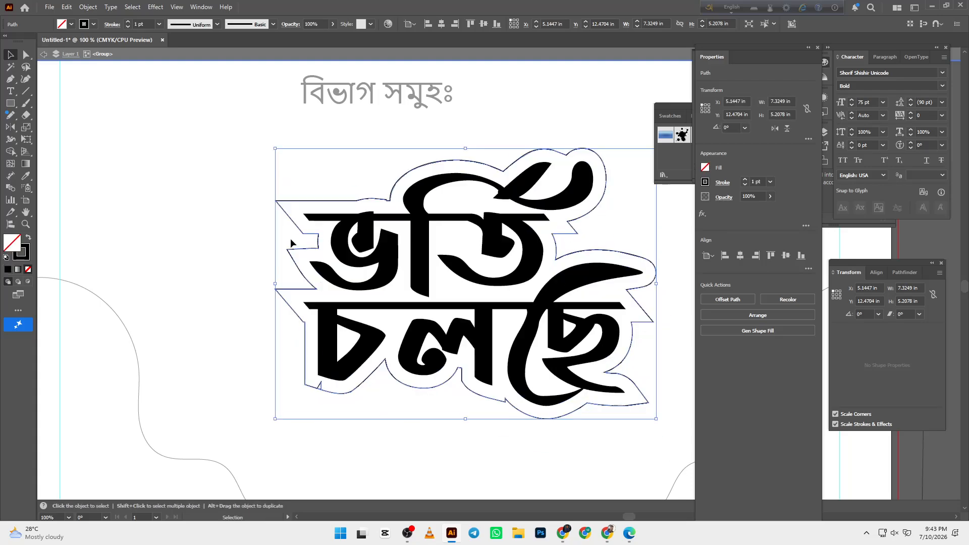
# Leave group isolation and undo the fill-stroke swap, the Shape Builder filling and the uniting of the offset outlines.
pyautogui.doubleClick(253, 246)
pyautogui.scroll(-1, 268, 252)
pyautogui.moveTo(270, 253); pyautogui.dragTo(266, 256)
pyautogui.hotkey('ctrl', 'z')
pyautogui.hotkey('ctrl', 'z')
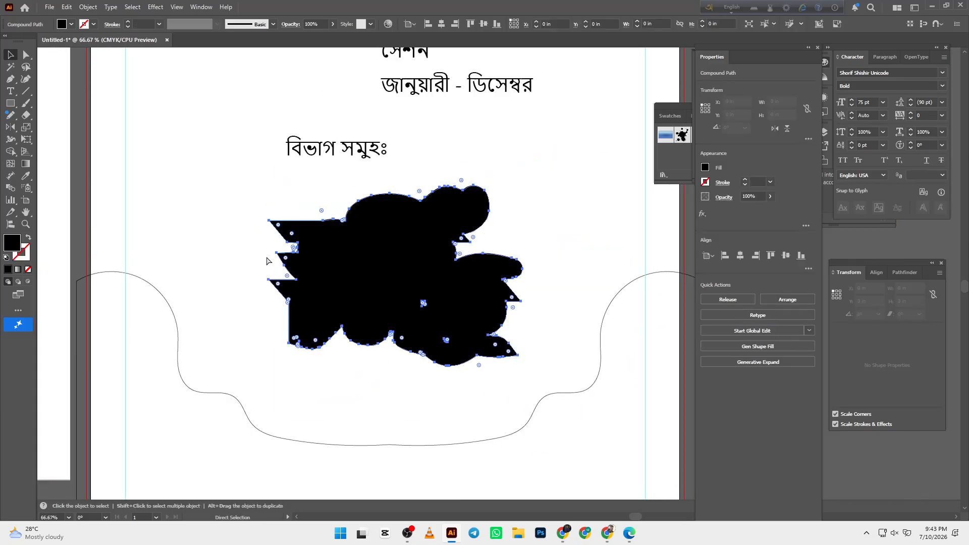
pyautogui.hotkey('ctrl', 'z')
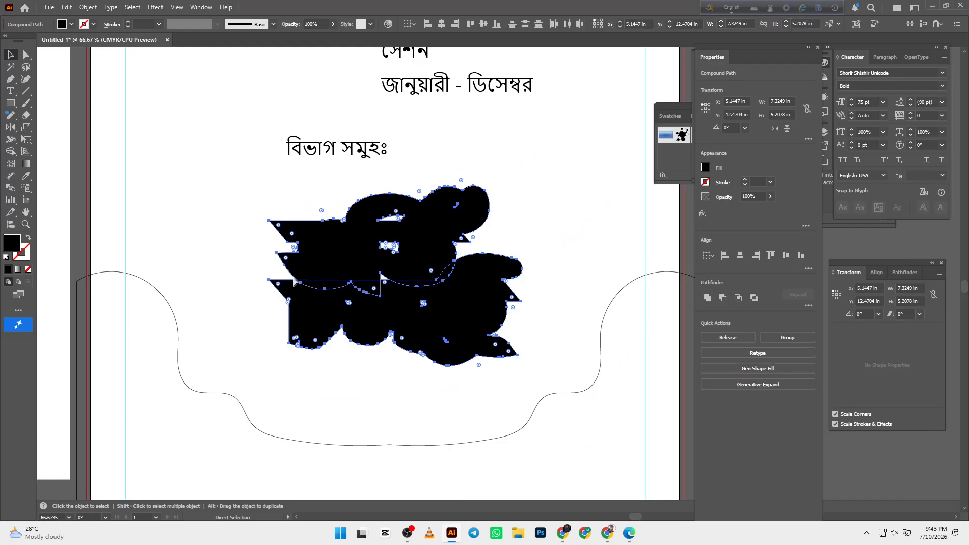
# Undo the mitered offset outlines so that only the plain headline group remains.
pyautogui.doubleClick(295, 281)
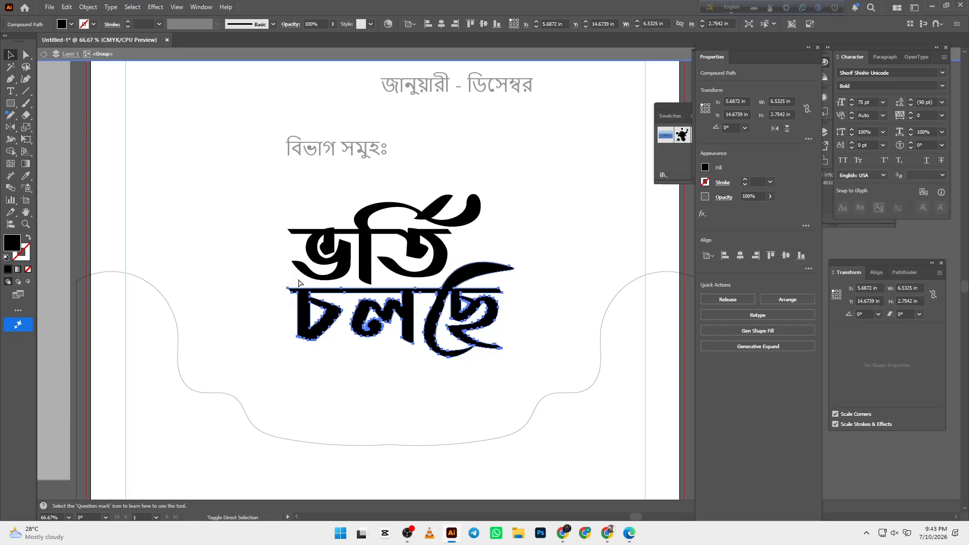
pyautogui.hotkey('ctrl', 'shift', 'z')
pyautogui.hotkey('ctrl', 'shift', 'z')
pyautogui.hotkey('ctrl', 'shift', 'z')
pyautogui.hotkey('ctrl', 'z')
pyautogui.hotkey('ctrl', 'z')
pyautogui.hotkey('ctrl', 'z')
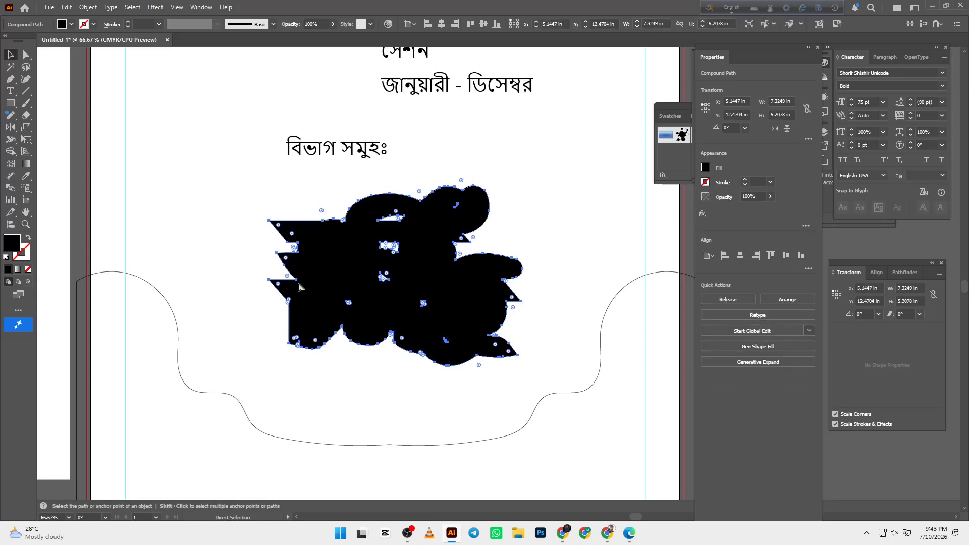
pyautogui.press('v')
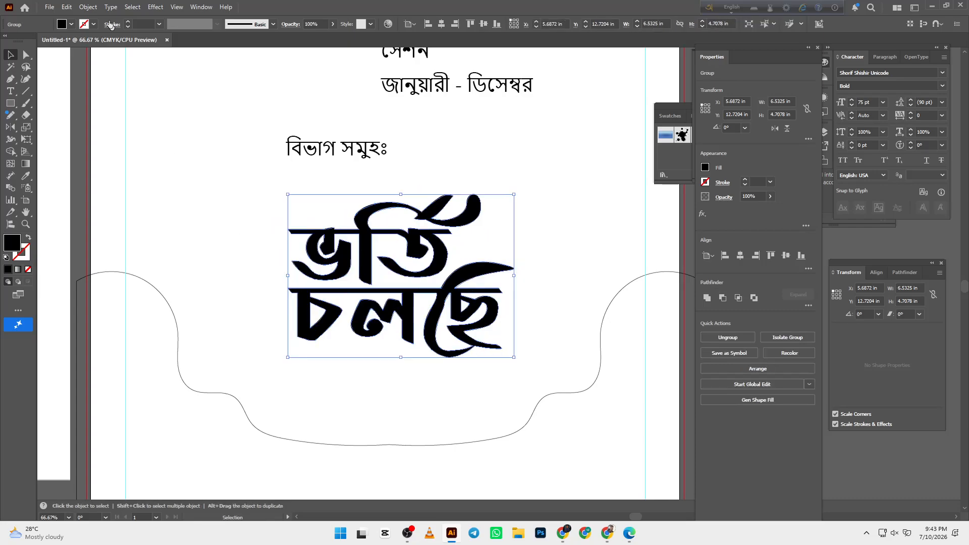
# Offset the headline group's path by 0.25 in with round joins and unite the resulting outlines.
pyautogui.click(88, 6)
pyautogui.moveTo(128, 296)
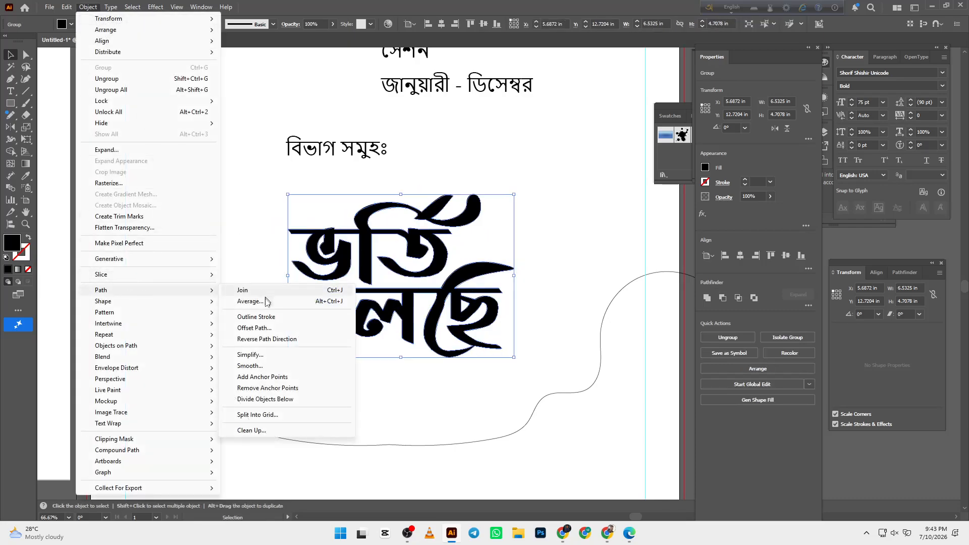
pyautogui.click(262, 327)
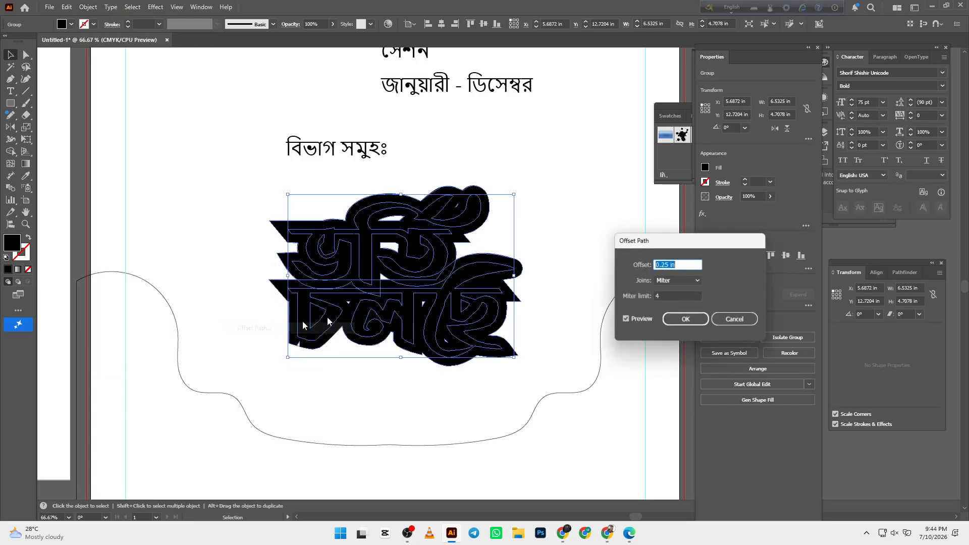
pyautogui.click(676, 280)
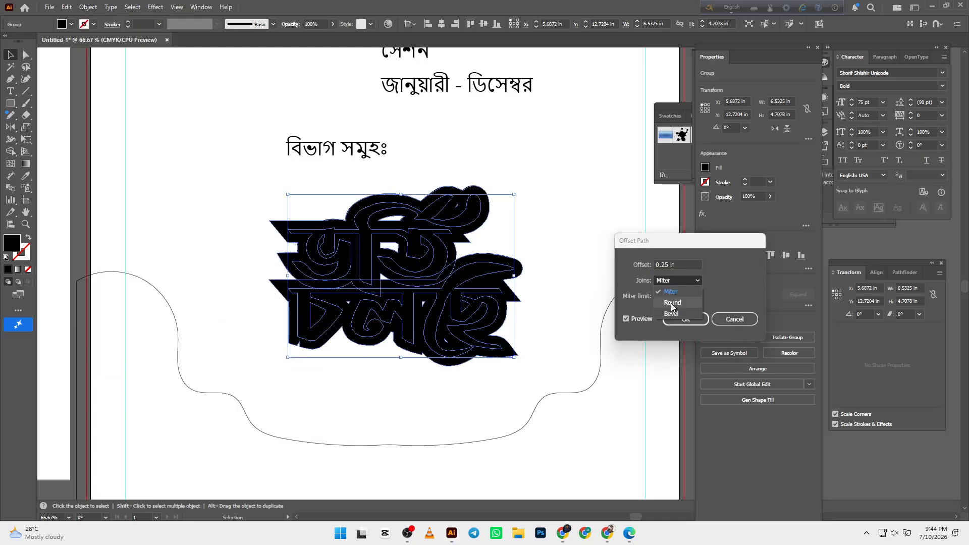
pyautogui.click(671, 304)
pyautogui.click(679, 319)
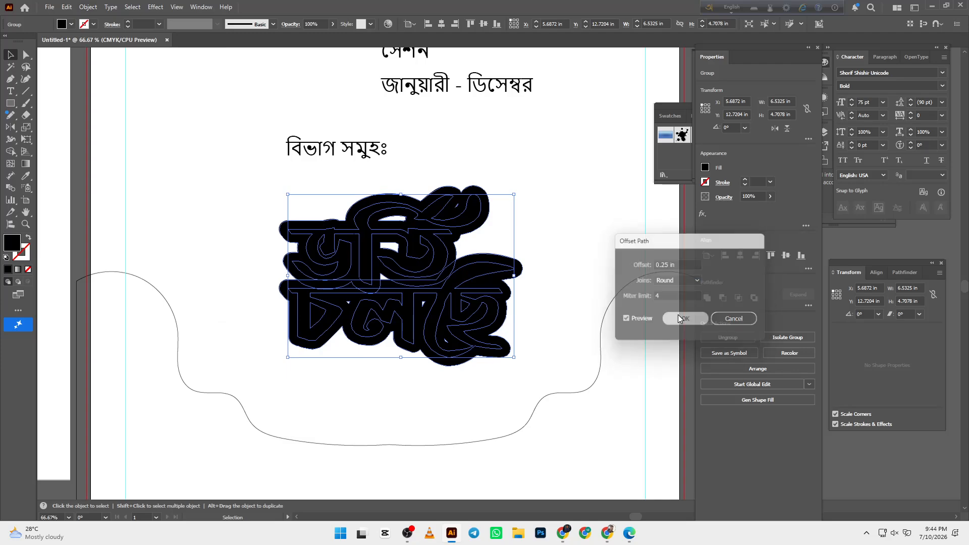
pyautogui.click(707, 297)
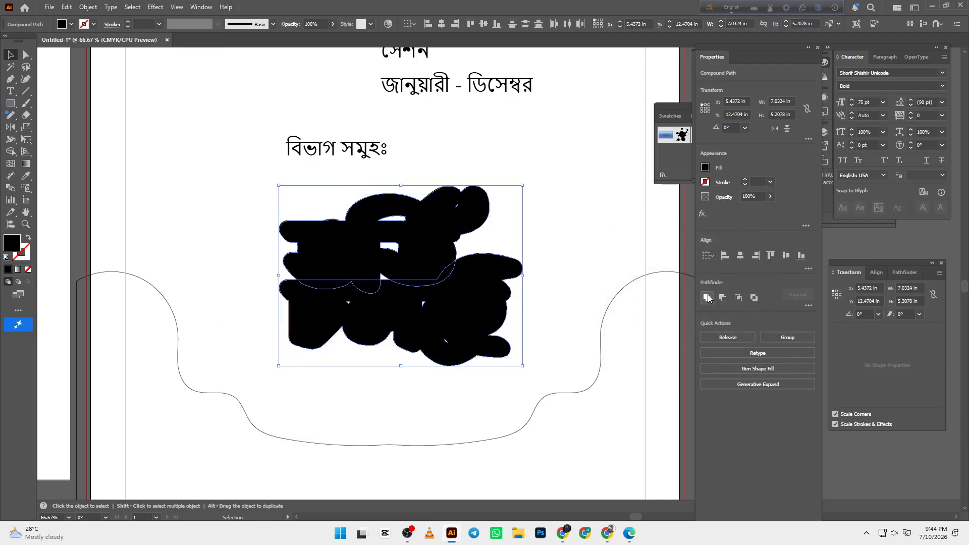
pyautogui.hotkey('shift', 'n')
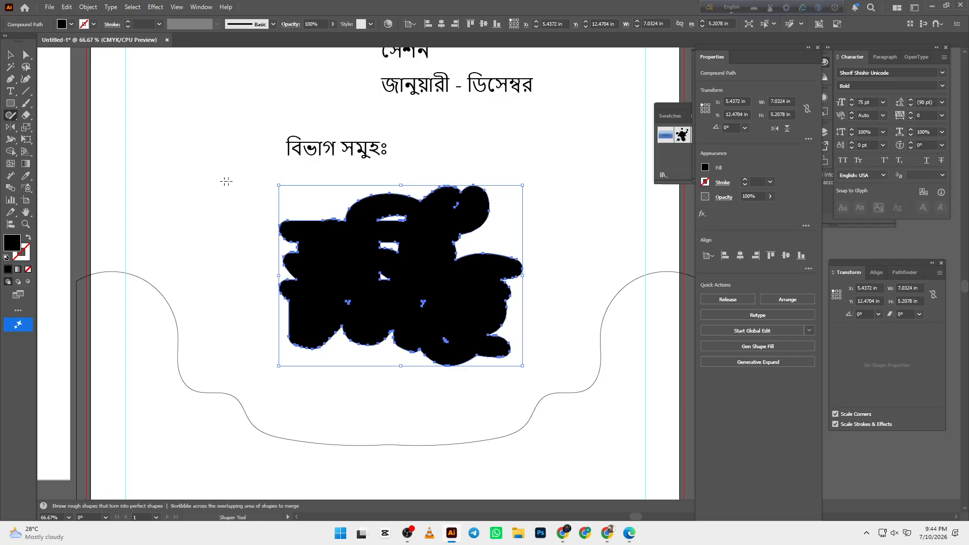
pyautogui.click(11, 151)
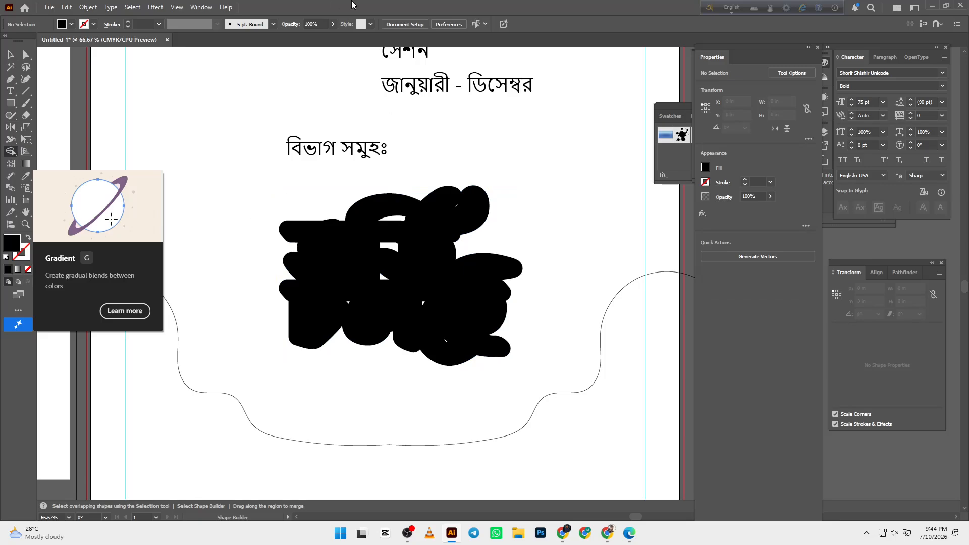
pyautogui.keyDown('ctrl'); pyautogui.click(316, 242); pyautogui.keyUp('ctrl')
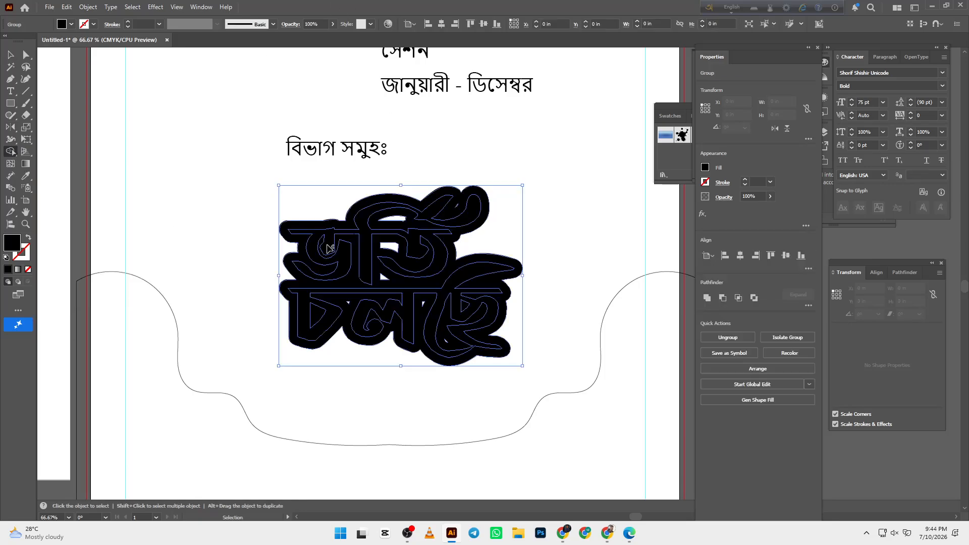
pyautogui.keyDown('ctrl'); pyautogui.click(233, 223); pyautogui.keyUp('ctrl')
pyautogui.keyDown('ctrl'); pyautogui.click(283, 236); pyautogui.keyUp('ctrl')
pyautogui.keyDown('ctrl'); pyautogui.click(251, 240); pyautogui.keyUp('ctrl')
pyautogui.press('v')
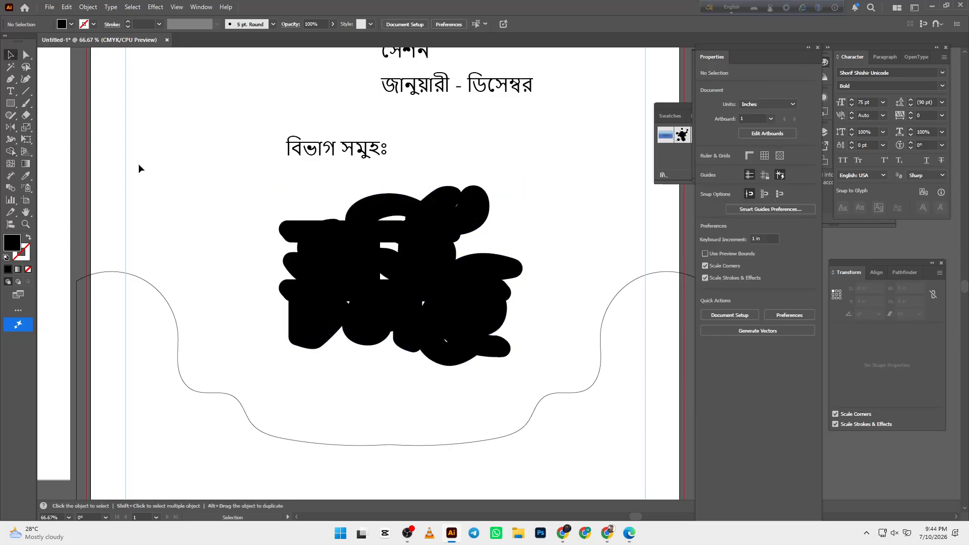
# Isolate the backing shape inside the headline group and merge its inner gaps into it with Shape Builder.
pyautogui.doubleClick(285, 237)
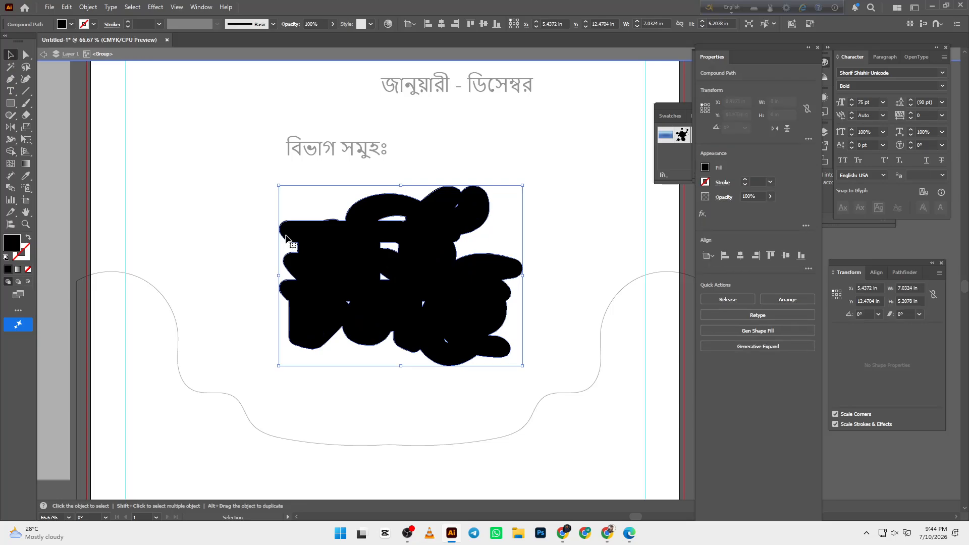
pyautogui.hotkey('shift', 'm')
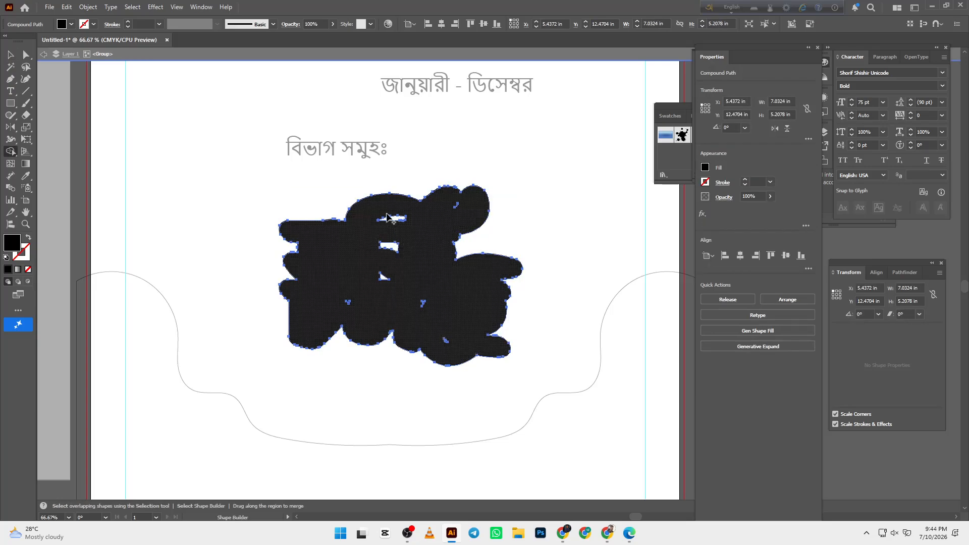
pyautogui.moveTo(385, 288); pyautogui.dragTo(386, 291)
pyautogui.moveTo(420, 297); pyautogui.dragTo(435, 315)
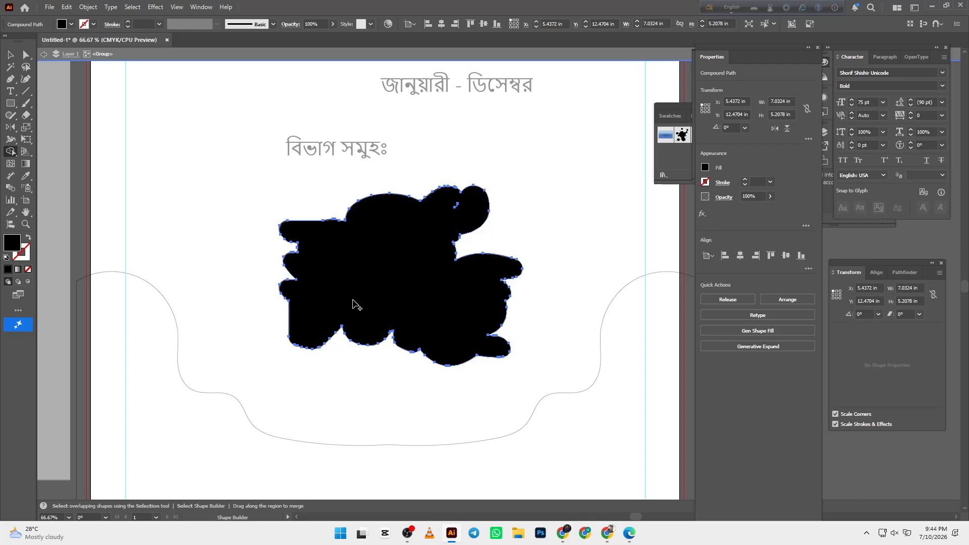
pyautogui.moveTo(458, 211); pyautogui.dragTo(449, 213)
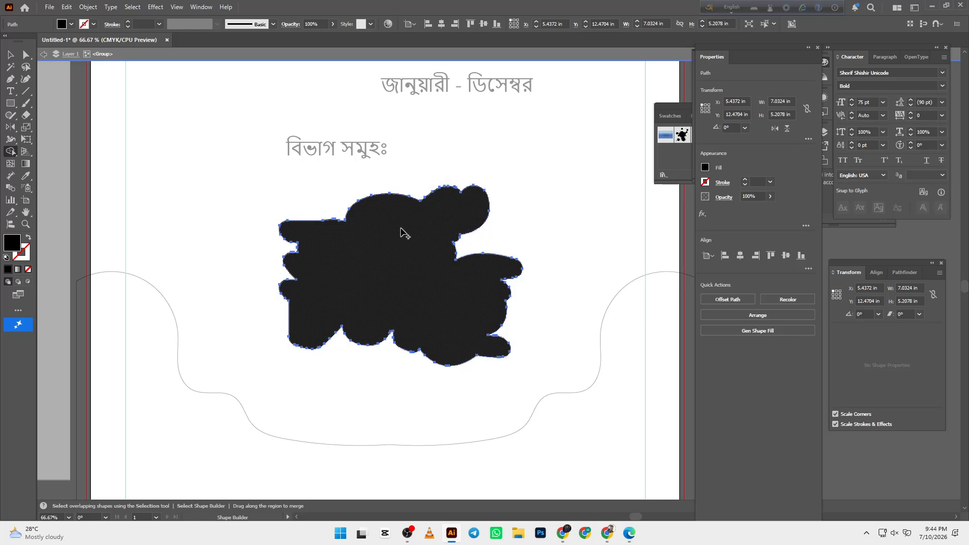
# Swap the backing shape's black fill to a stroke and leave group isolation.
pyautogui.press('v')
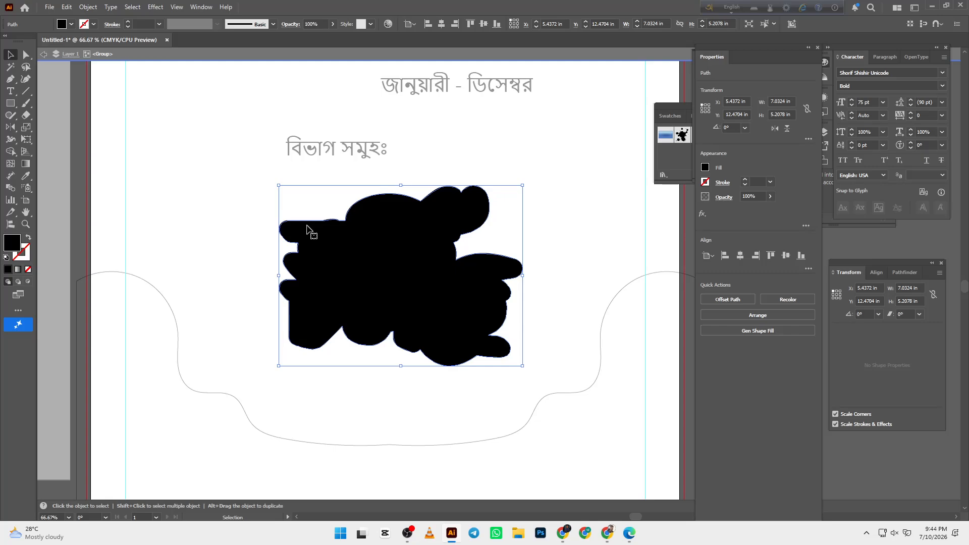
pyautogui.hotkey('shift', 'x')
pyautogui.doubleClick(256, 226)
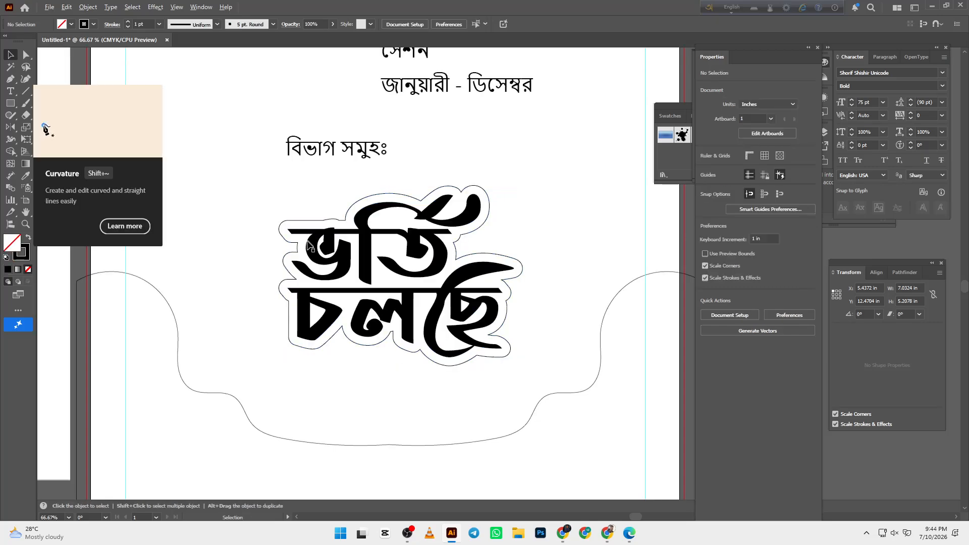
# Ungroup the headline lettering and its outline shape.
pyautogui.scroll(-2, 304, 229)
pyautogui.click(316, 234)
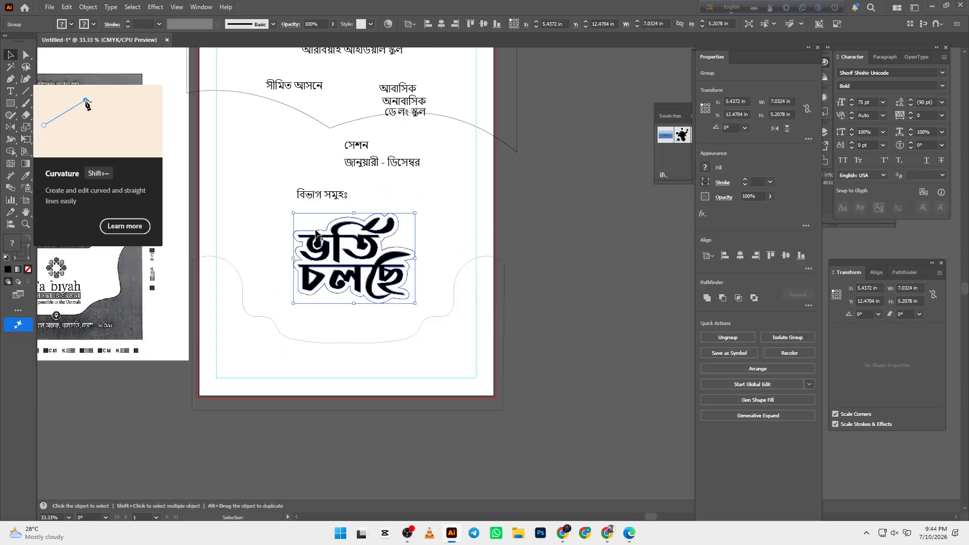
pyautogui.scroll(2, 310, 259)
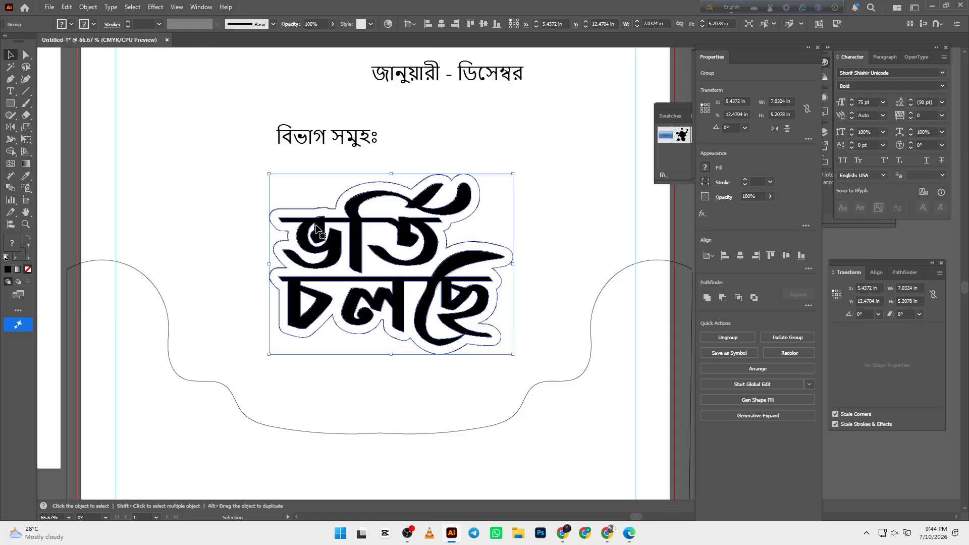
pyautogui.rightClick(330, 222)
pyautogui.click(289, 365)
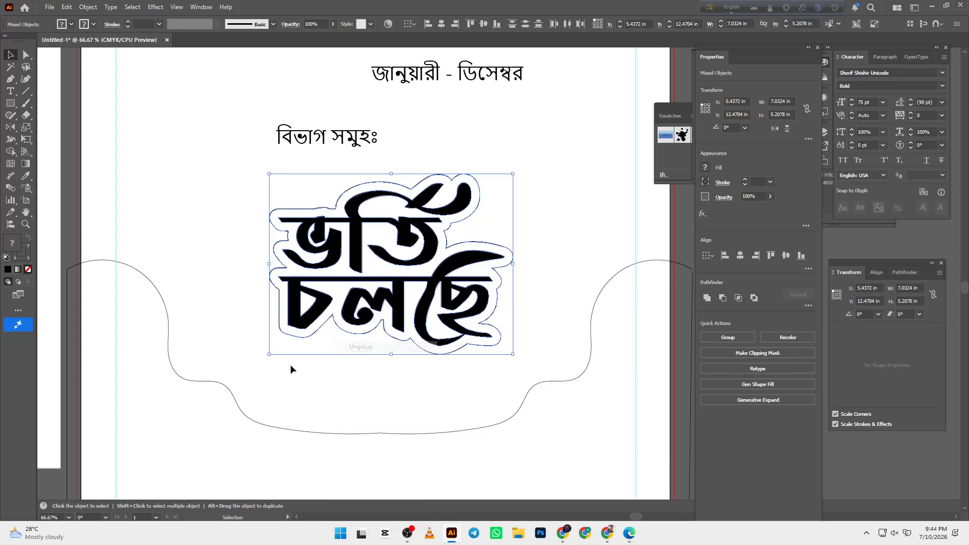
# Fill the outline shape around the headline with white.
pyautogui.click(322, 329)
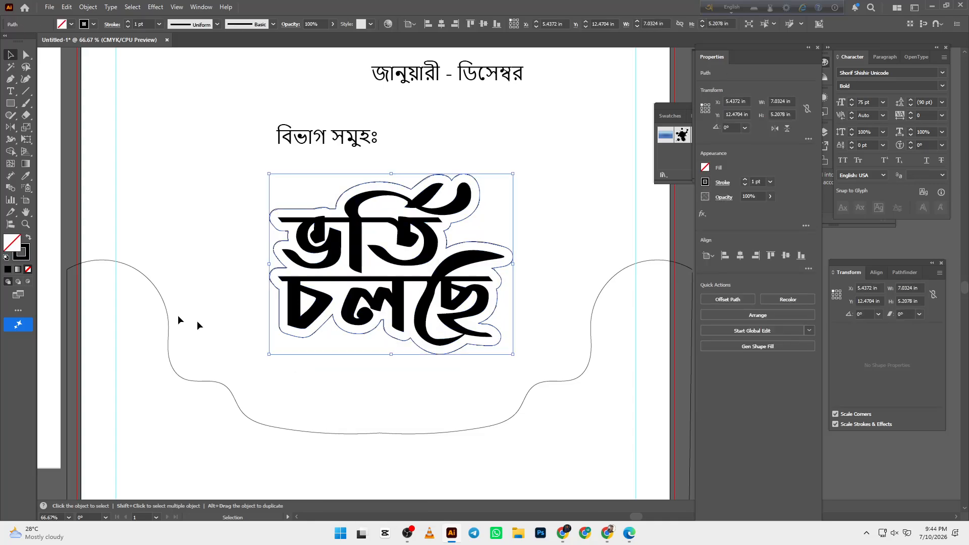
pyautogui.doubleClick(11, 244)
pyautogui.click(483, 231)
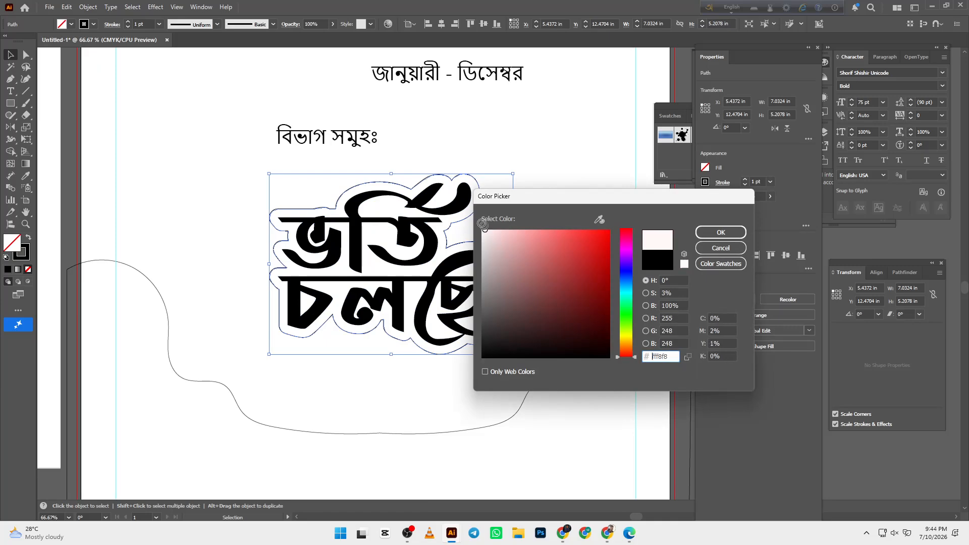
pyautogui.click(721, 234)
pyautogui.click(401, 369)
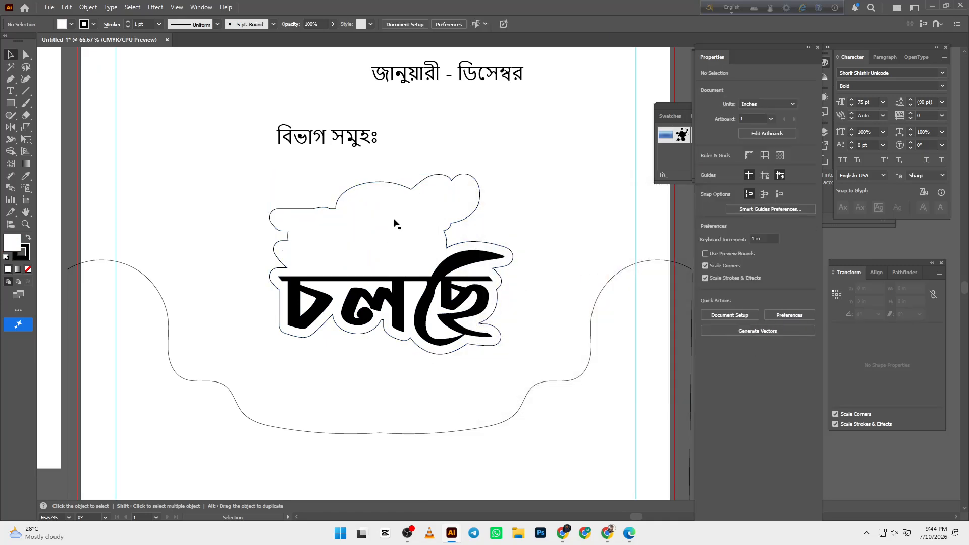
# Send the white outline shape behind the lettering and group it with both headline words.
pyautogui.click(394, 221)
pyautogui.press('a')
pyautogui.hotkey('ctrl', 'shift', '[')
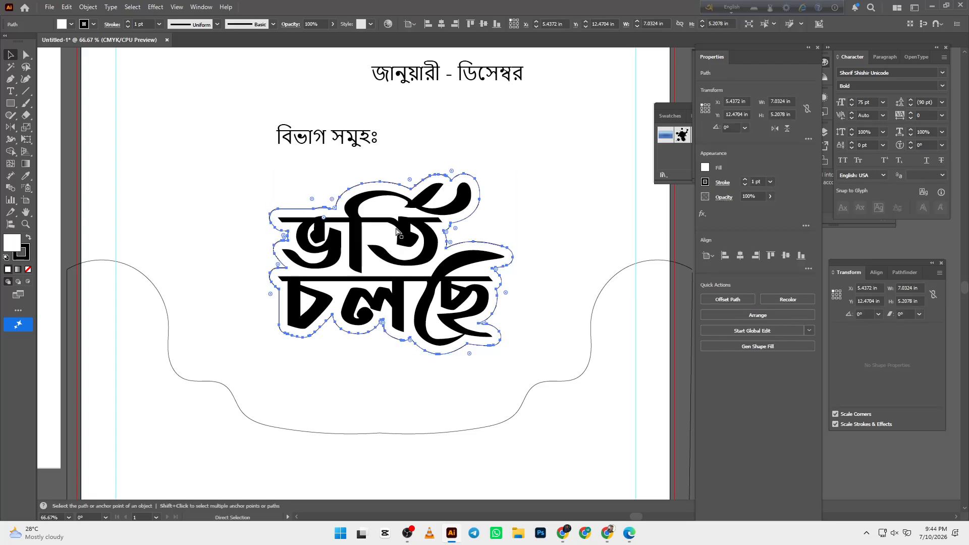
pyautogui.press('v')
pyautogui.click(203, 250)
pyautogui.moveTo(255, 217); pyautogui.dragTo(415, 293)
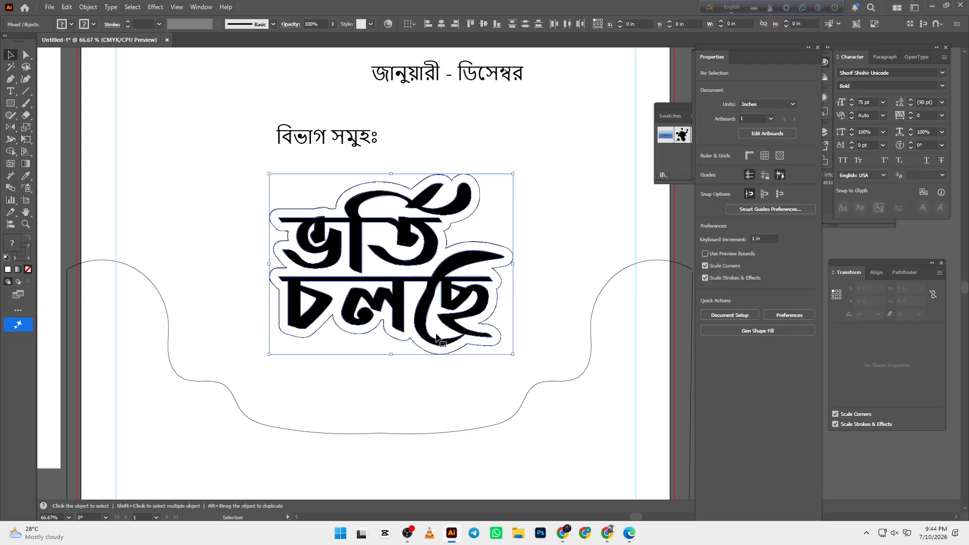
pyautogui.hotkey('ctrl', 'g')
# Move the headline group up between the "সীমিত আসনে" and "আবাসিক" texts and scale it to about 4.98 x 3.69 in.
pyautogui.scroll(-2, 405, 380)
pyautogui.moveTo(400, 331); pyautogui.dragTo(379, 203)
pyautogui.scroll(1, 386, 170)
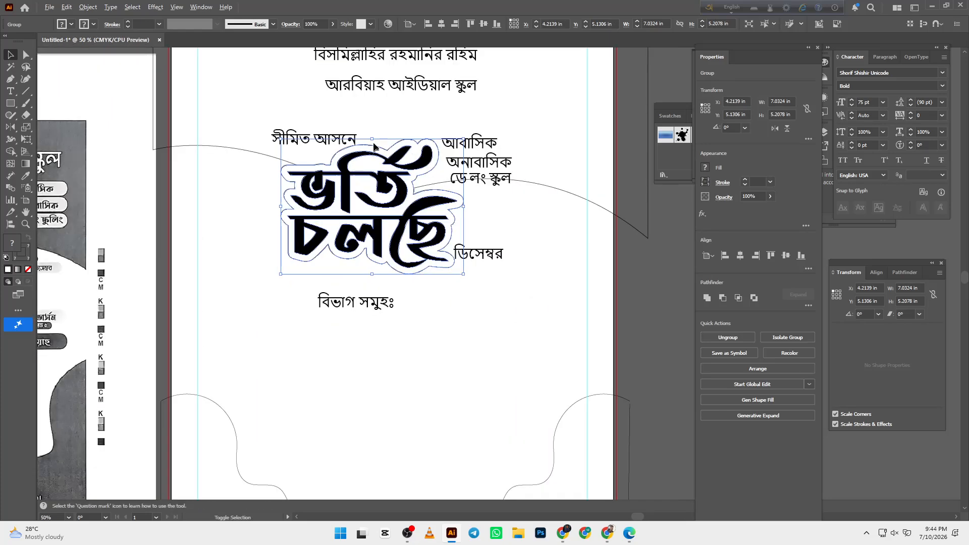
pyautogui.moveTo(374, 139); pyautogui.dragTo(376, 160)
pyautogui.moveTo(356, 215)
pyautogui.mouseDown()
pyautogui.moveTo(360, 202)
pyautogui.moveTo(368, 206)
pyautogui.mouseUp()
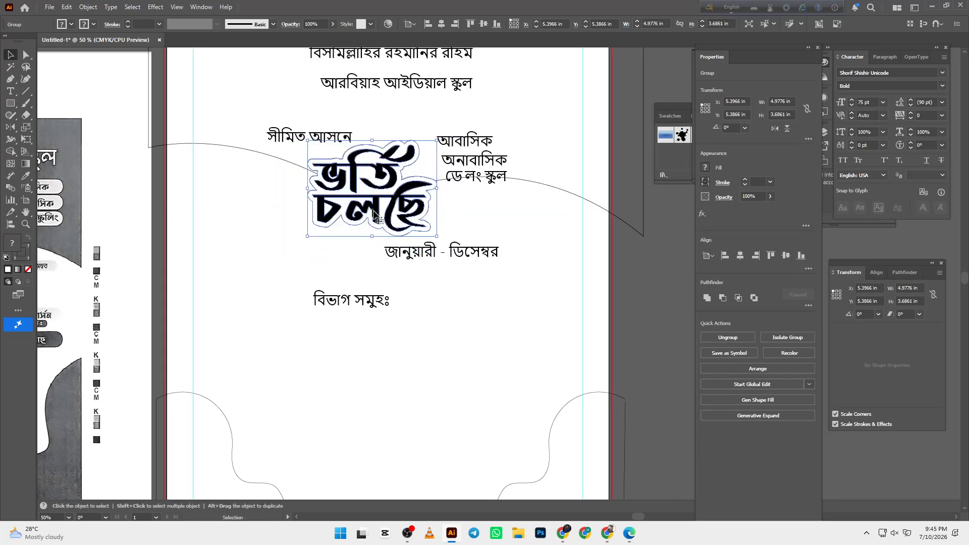
pyautogui.scroll(1, 374, 217)
pyautogui.click(349, 268)
pyautogui.scroll(-2, 371, 277)
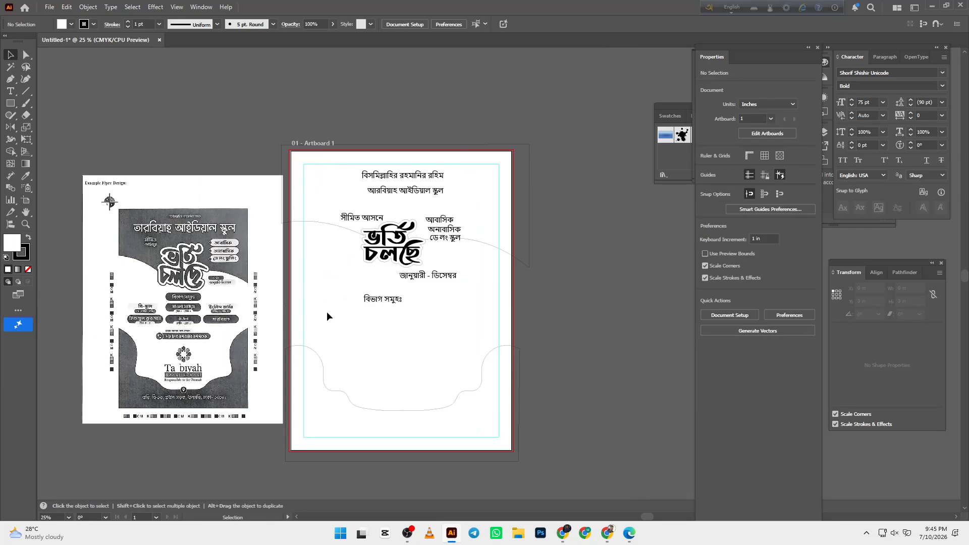
# Try deleting the space in the "সীমিত আসনে" text and undo the deletion.
pyautogui.moveTo(358, 337); pyautogui.dragTo(344, 340)
pyautogui.moveTo(377, 296); pyautogui.dragTo(373, 328)
pyautogui.scroll(2, 357, 262)
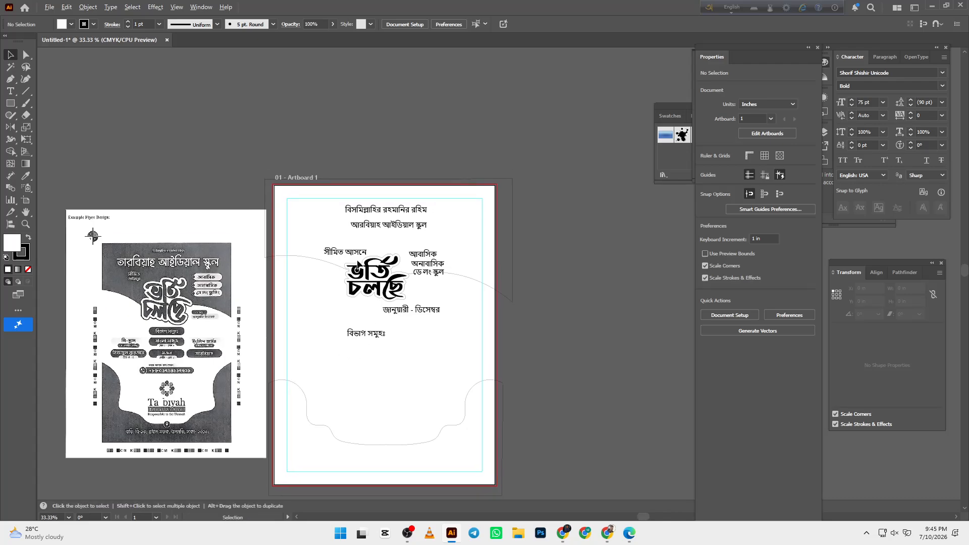
pyautogui.moveTo(341, 272); pyautogui.dragTo(384, 288)
pyautogui.doubleClick(376, 261)
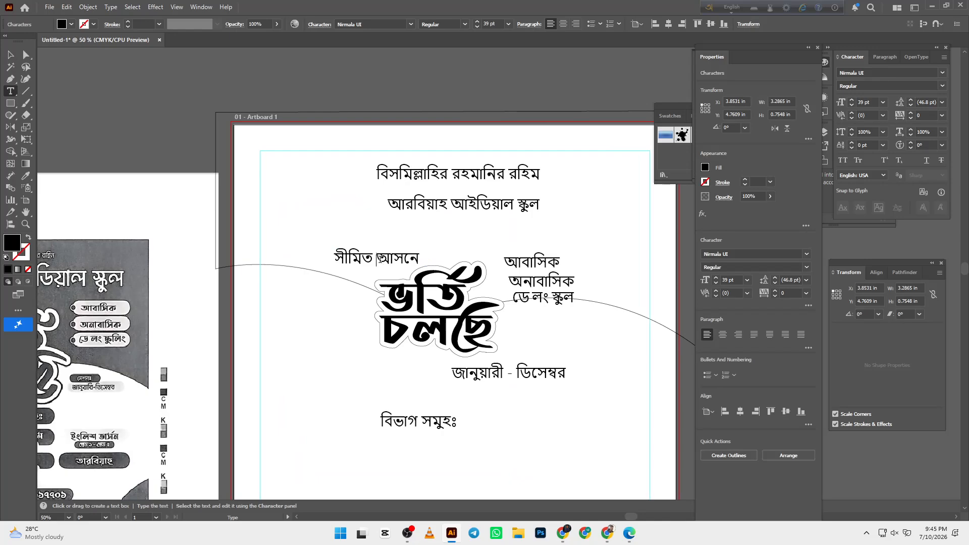
pyautogui.press('BackSpace')
pyautogui.hotkey('ctrl', 'z')
pyautogui.click(11, 56)
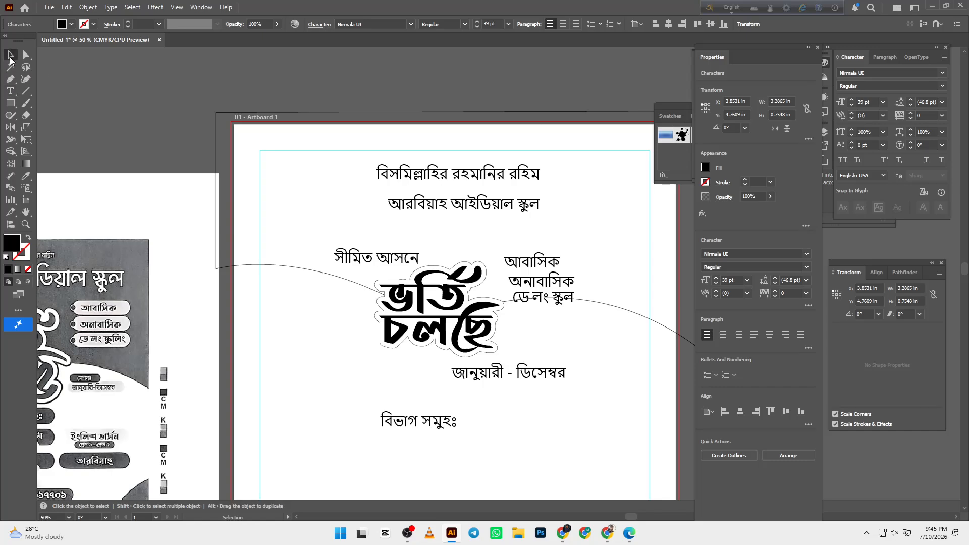
# Select the two top heading lines, "সীমিত আসনে" and the three school-type lines, then cut and paste them in front.
pyautogui.click(420, 217)
pyautogui.moveTo(443, 215); pyautogui.dragTo(389, 214)
pyautogui.moveTo(298, 159); pyautogui.dragTo(361, 247)
pyautogui.moveTo(505, 260); pyautogui.dragTo(460, 292)
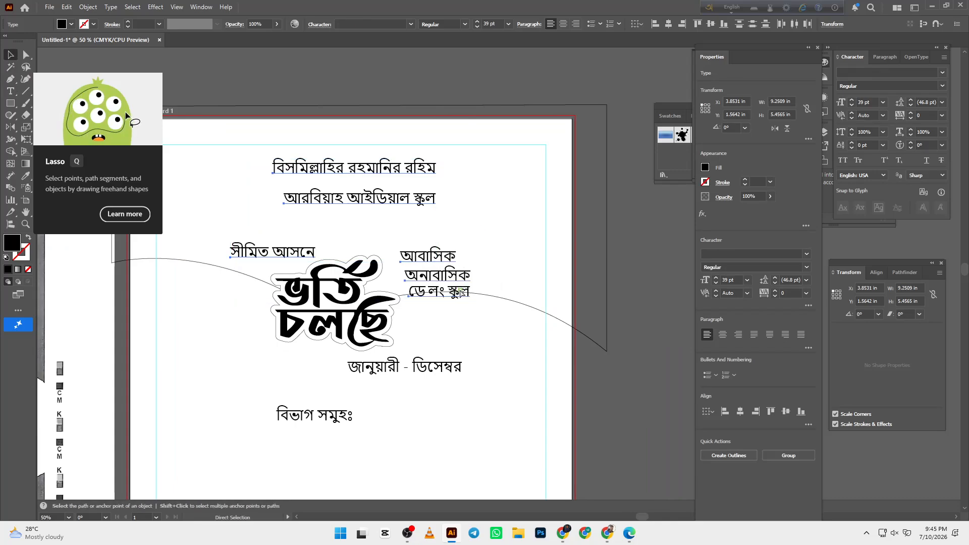
pyautogui.hotkey('ctrl', 'x')
pyautogui.hotkey('ctrl', 'f')
pyautogui.click(473, 261)
pyautogui.moveTo(515, 247); pyautogui.dragTo(505, 216)
pyautogui.moveTo(503, 339); pyautogui.dragTo(486, 304)
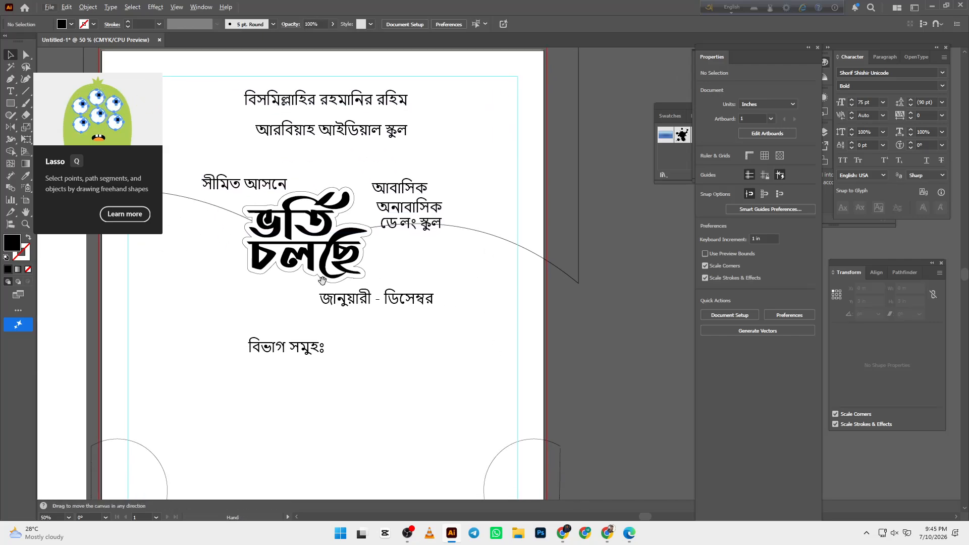
pyautogui.moveTo(322, 280); pyautogui.dragTo(385, 295)
pyautogui.scroll(2, 395, 279)
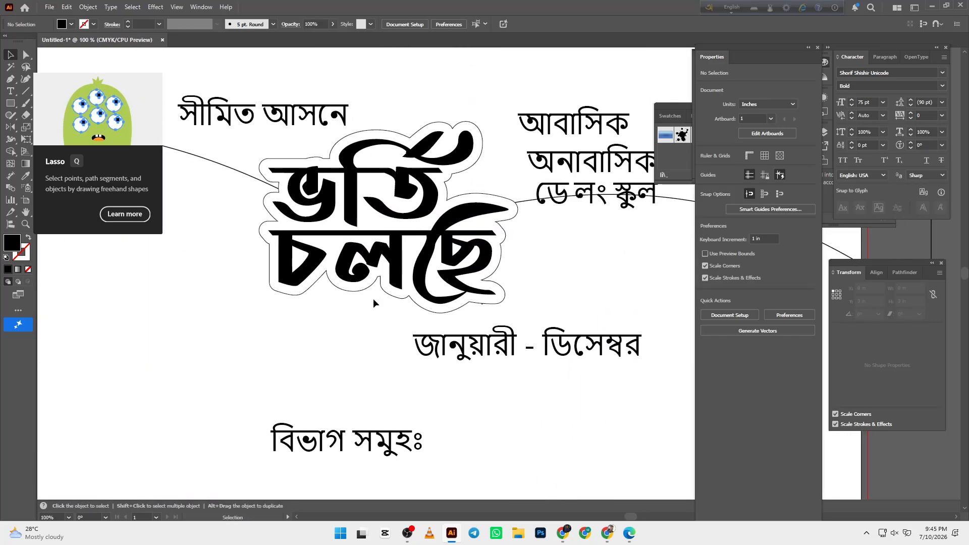
# Examine the poster's lower curved shape, then the heading lines and the headline area with its surrounding texts.
pyautogui.scroll(-3, 374, 298)
pyautogui.scroll(-3, 371, 313)
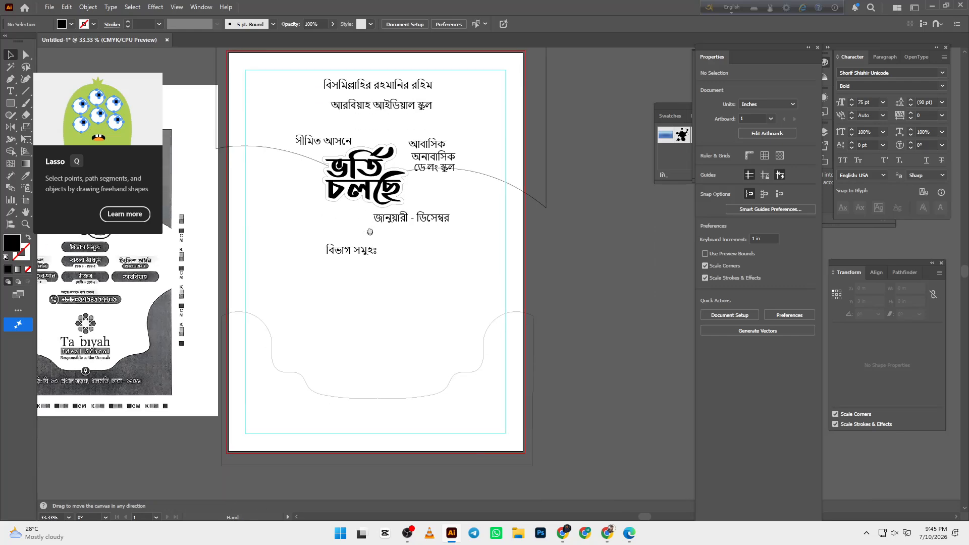
pyautogui.click(376, 394)
pyautogui.scroll(2, 380, 396)
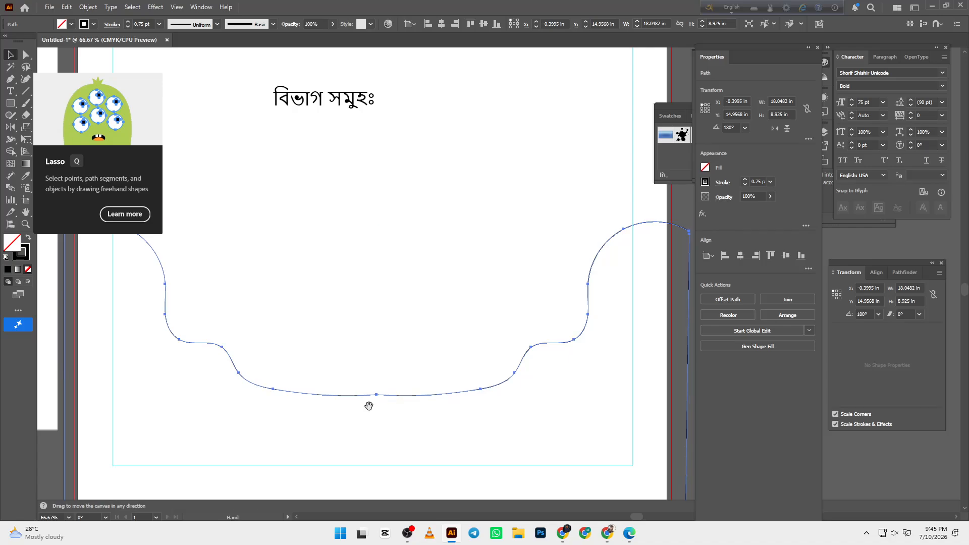
pyautogui.moveTo(369, 406); pyautogui.dragTo(401, 352)
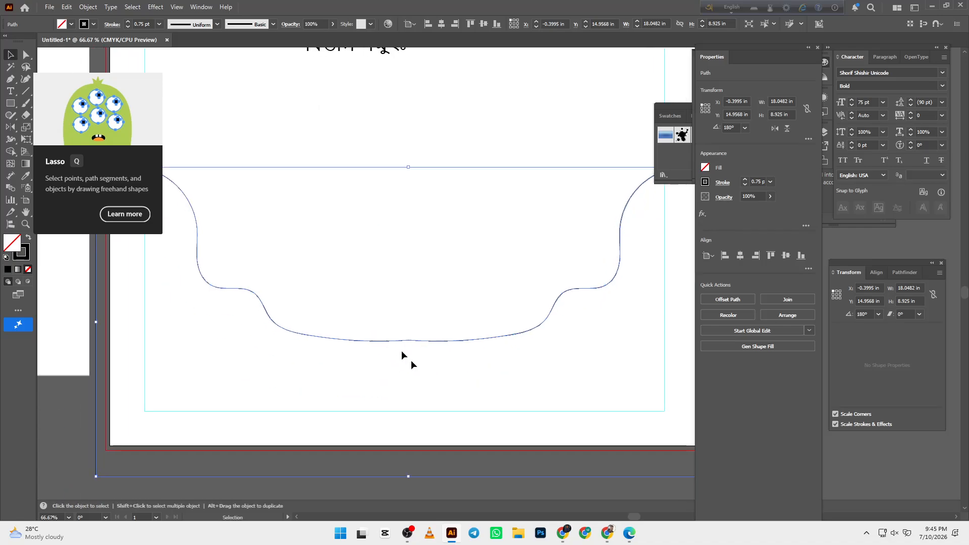
pyautogui.click(423, 389)
pyautogui.scroll(1, 443, 372)
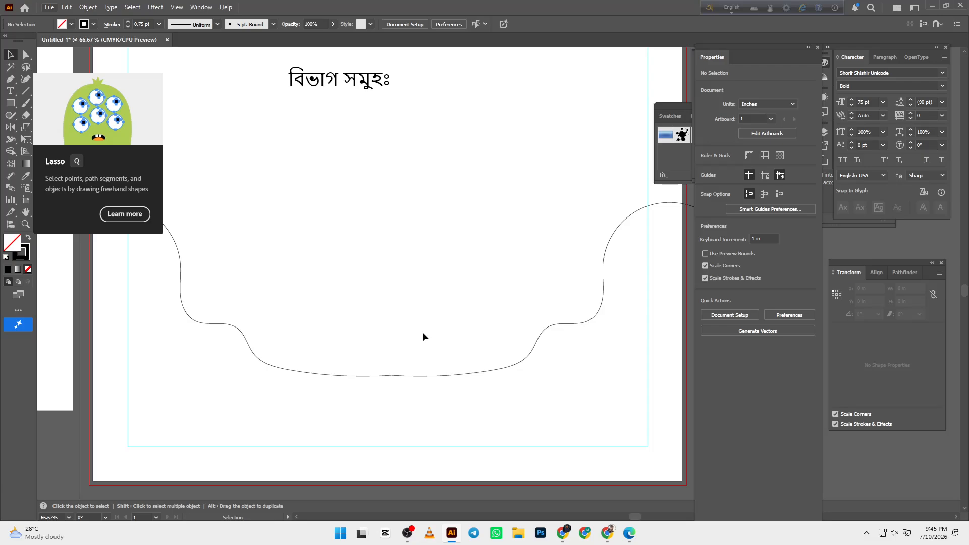
pyautogui.moveTo(422, 337); pyautogui.dragTo(410, 372)
pyautogui.scroll(-2, 404, 341)
pyautogui.moveTo(438, 268); pyautogui.dragTo(408, 383)
pyautogui.scroll(1, 448, 371)
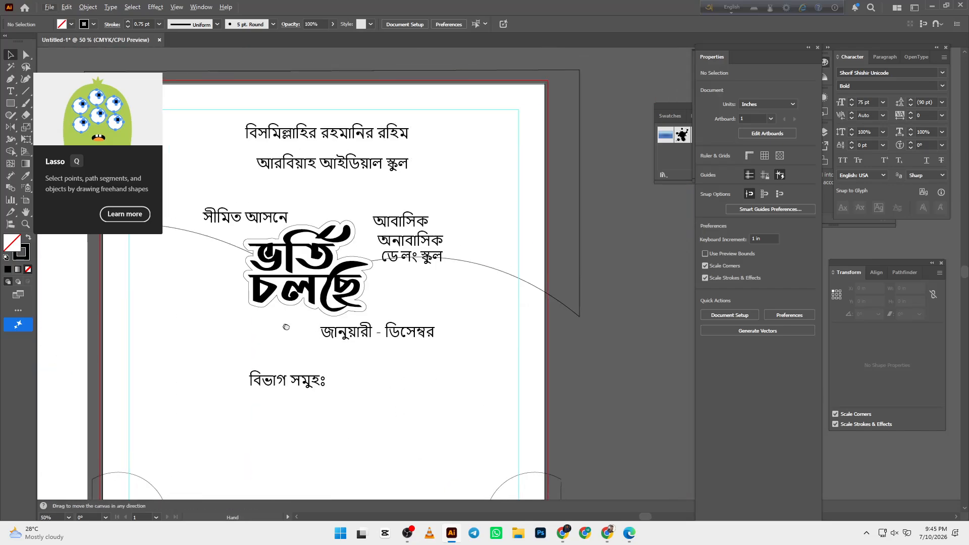
pyautogui.moveTo(286, 327); pyautogui.dragTo(325, 349)
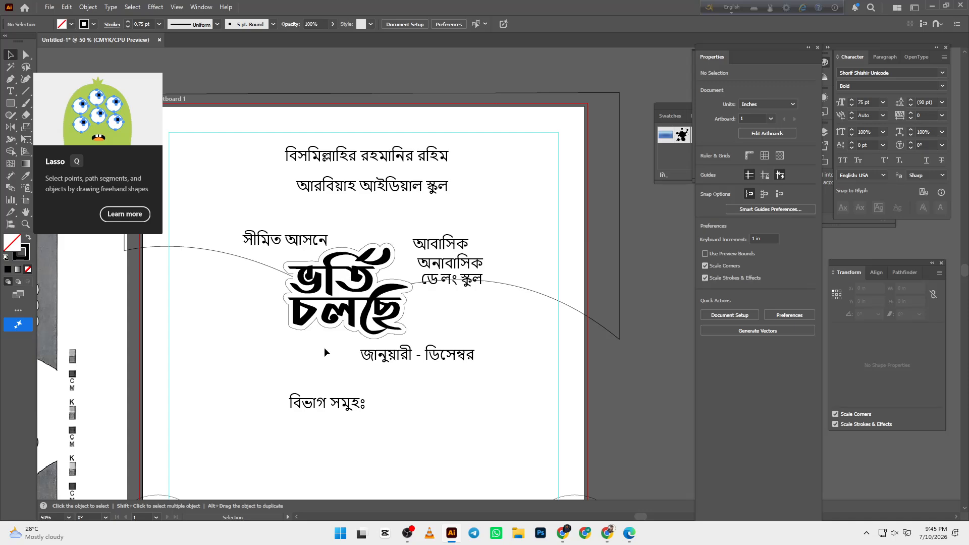
pyautogui.press('space')
pyautogui.moveTo(419, 328); pyautogui.dragTo(409, 328)
pyautogui.scroll(-1, 343, 302)
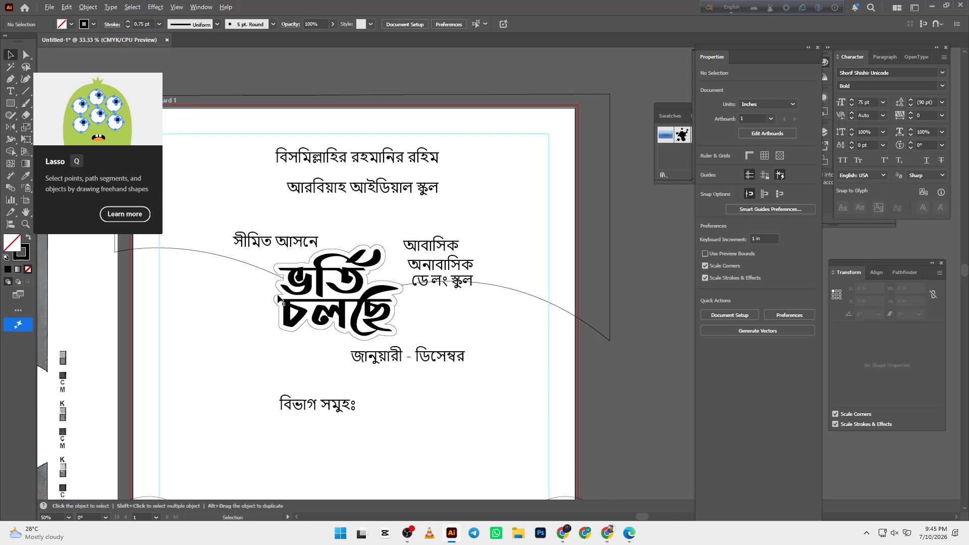
pyautogui.moveTo(336, 298); pyautogui.dragTo(348, 310)
pyautogui.scroll(1, 340, 276)
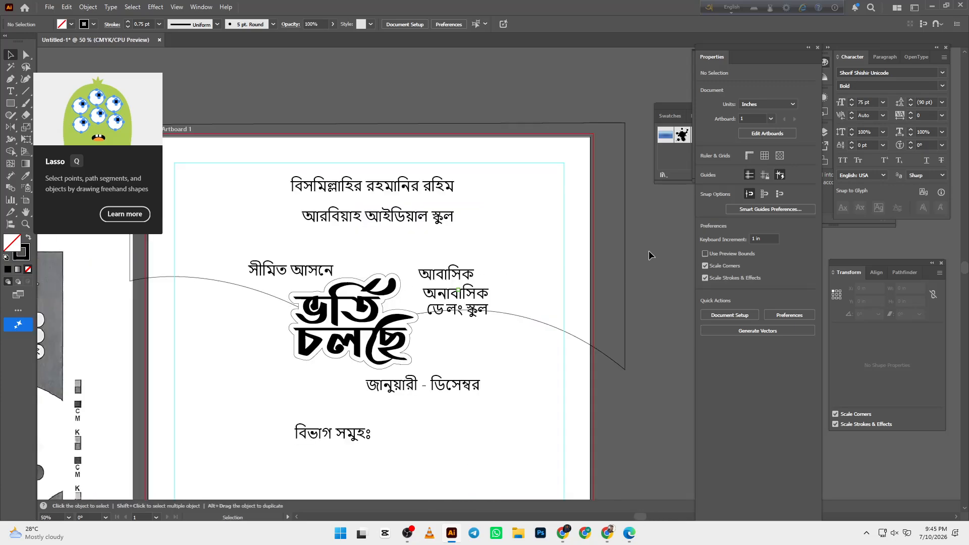
# Give the large wave shape behind the poster's heading area a blue #5c8fea fill and no stroke.
pyautogui.moveTo(648, 251); pyautogui.dragTo(599, 281)
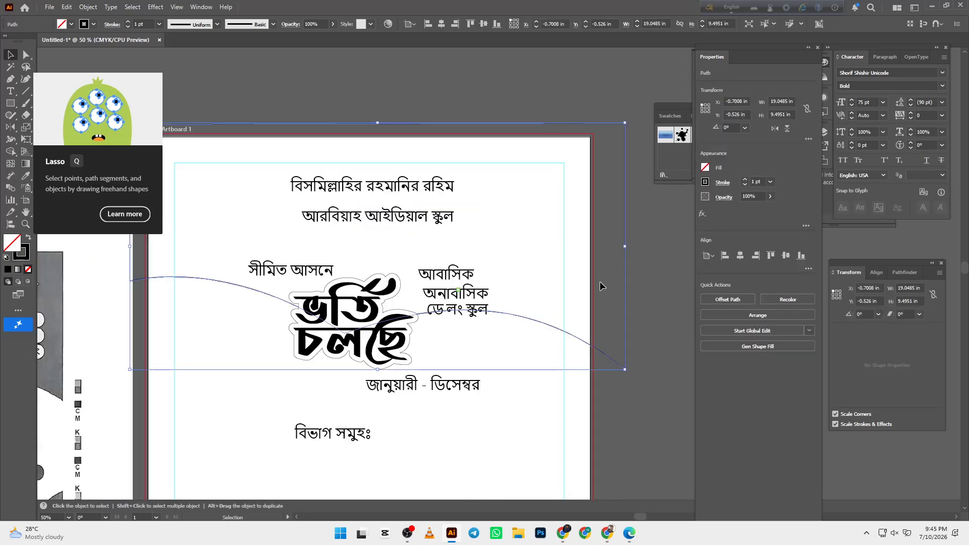
pyautogui.click(26, 239)
pyautogui.doubleClick(10, 244)
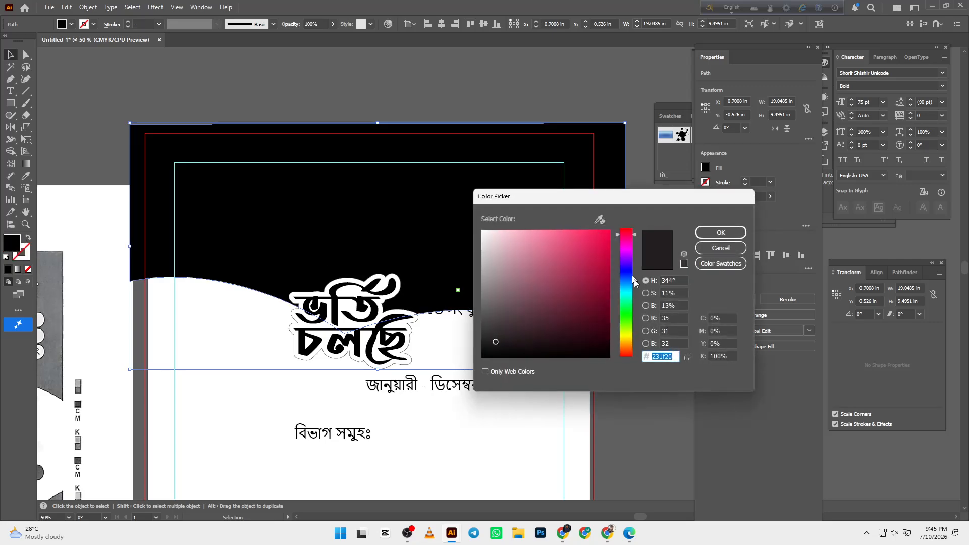
pyautogui.click(626, 283)
pyautogui.click(559, 240)
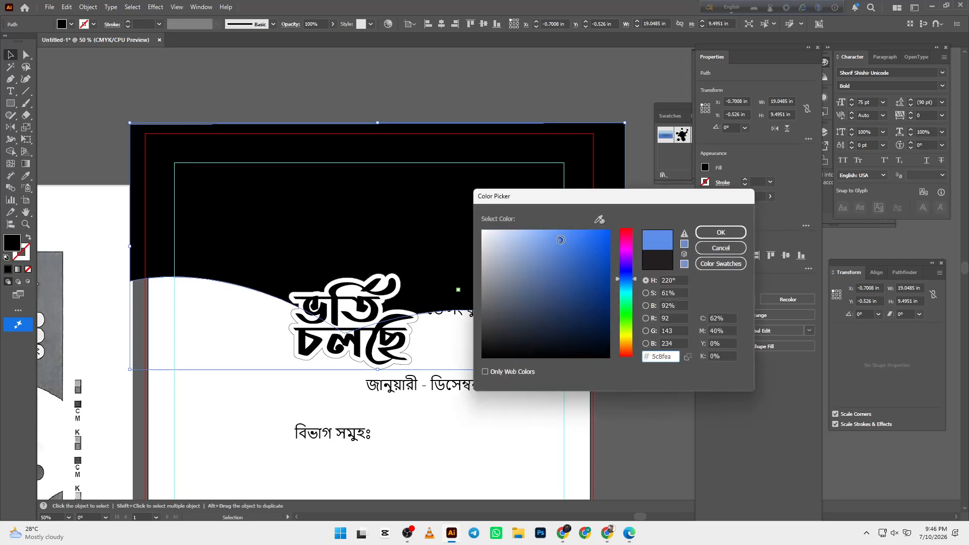
pyautogui.click(699, 233)
pyautogui.moveTo(534, 175); pyautogui.dragTo(499, 145)
pyautogui.scroll(-1, 492, 151)
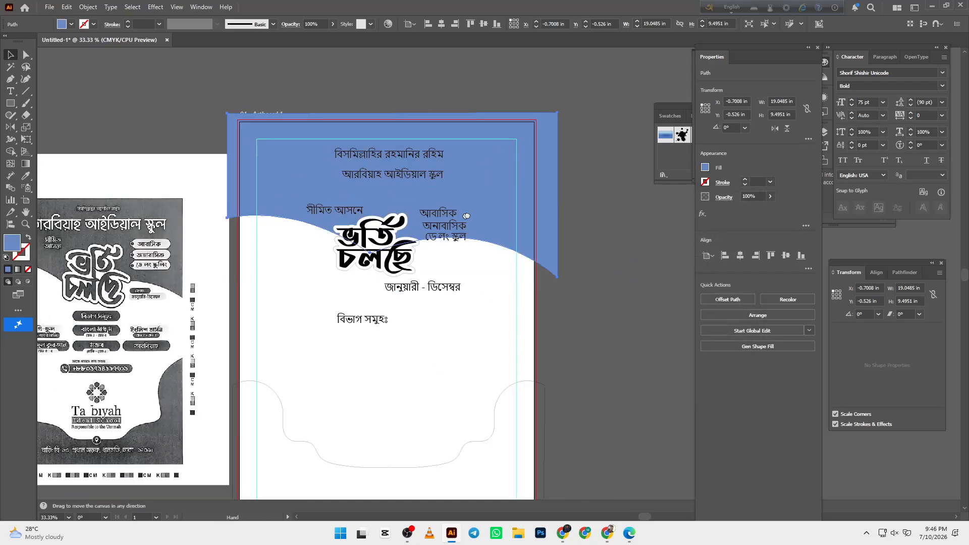
pyautogui.moveTo(465, 214); pyautogui.dragTo(488, 215)
pyautogui.click(458, 298)
pyautogui.scroll(2, 452, 268)
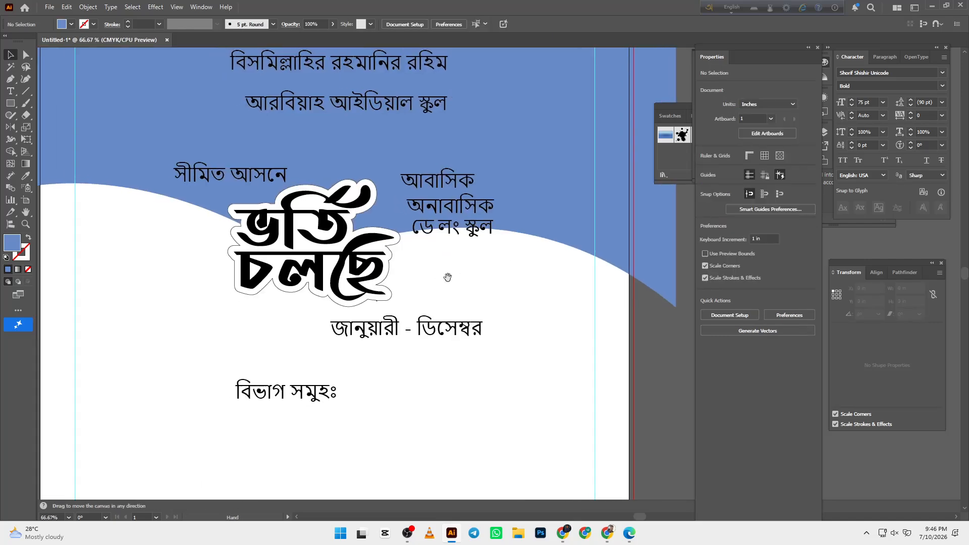
# Try recoloring both headline words "ভর্তি" and "চলছে" with the blue sampled from the wave shape, and undo the recoloring.
pyautogui.click(337, 263)
pyautogui.scroll(1, 320, 237)
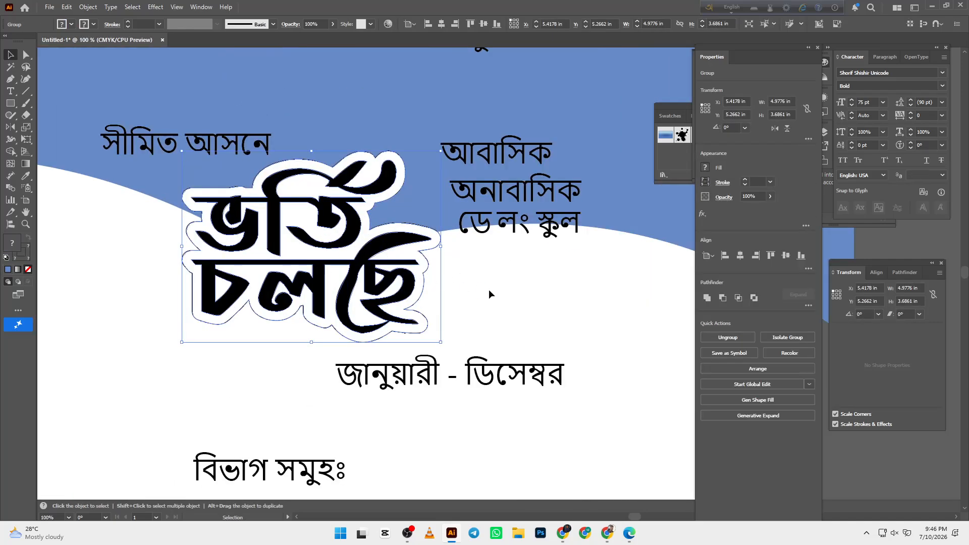
pyautogui.click(435, 274)
pyautogui.click(345, 215)
pyautogui.rightClick(229, 273)
pyautogui.click(64, 242)
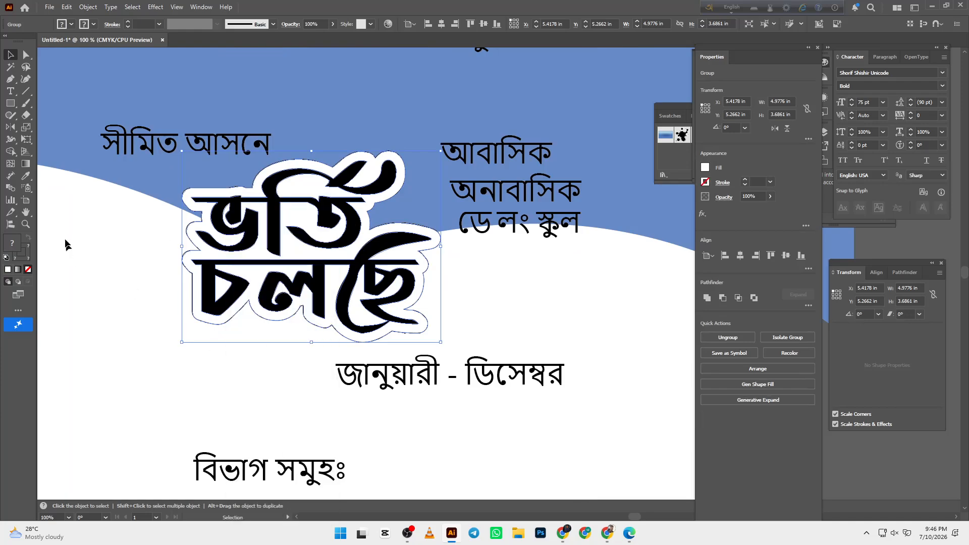
pyautogui.click(26, 54)
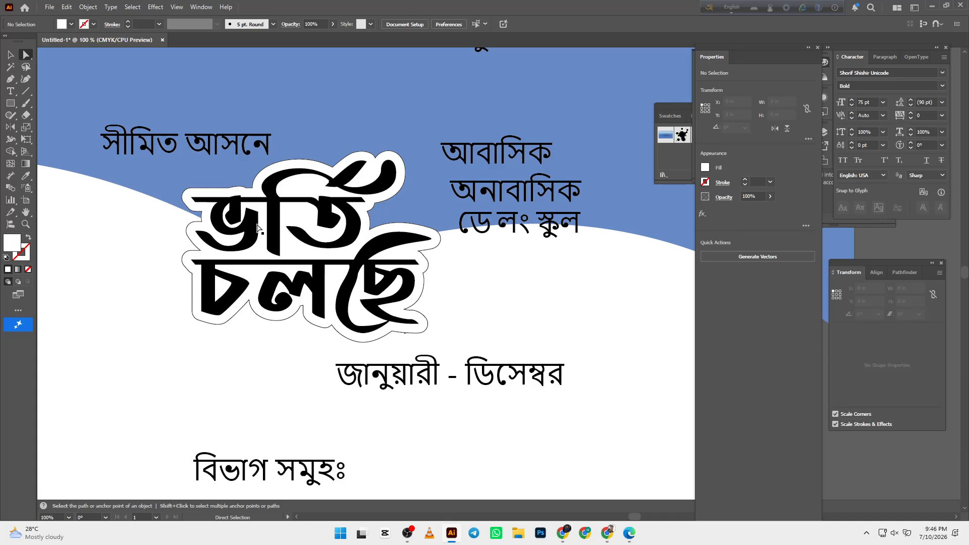
pyautogui.click(280, 257)
pyautogui.keyDown('shift'); pyautogui.click(318, 293); pyautogui.keyUp('shift')
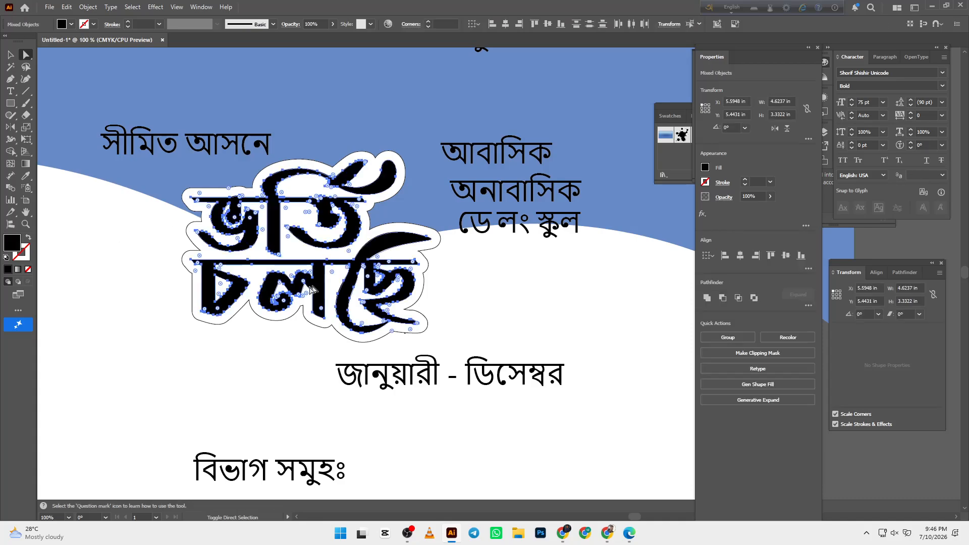
pyautogui.click(26, 175)
pyautogui.click(333, 133)
pyautogui.hotkey('ctrl', 'z')
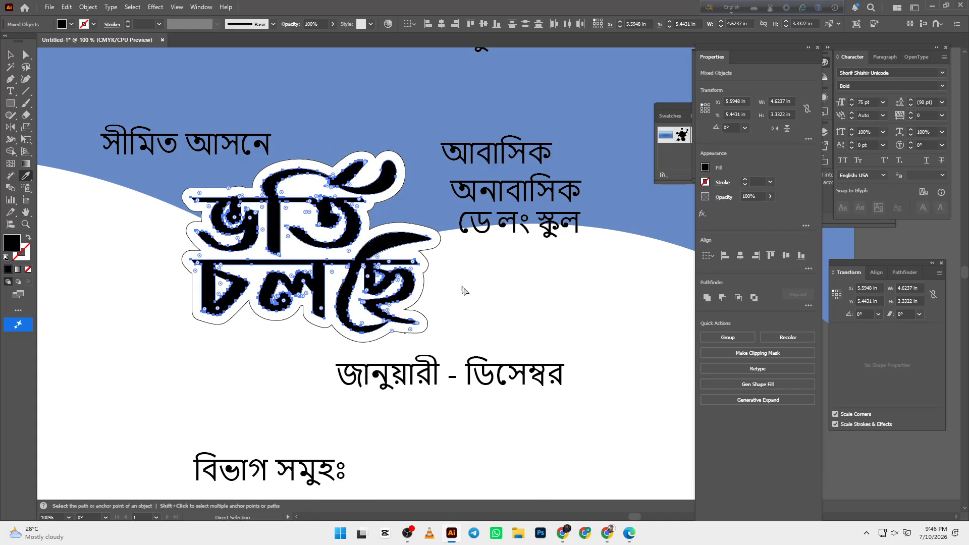
pyautogui.keyDown('ctrl'); pyautogui.click(468, 295); pyautogui.keyUp('ctrl')
pyautogui.moveTo(488, 300); pyautogui.dragTo(519, 318)
pyautogui.hotkey('alt', 'v')
pyautogui.click(463, 304)
pyautogui.hotkey('alt', 'v')
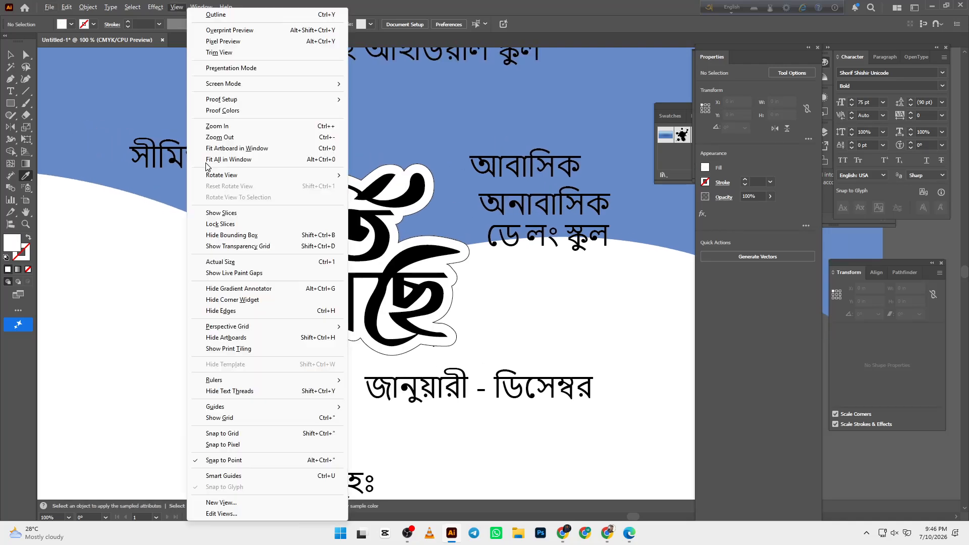
pyautogui.click(136, 239)
pyautogui.moveTo(167, 268); pyautogui.dragTo(173, 231)
pyautogui.press('v')
pyautogui.scroll(-1, 160, 235)
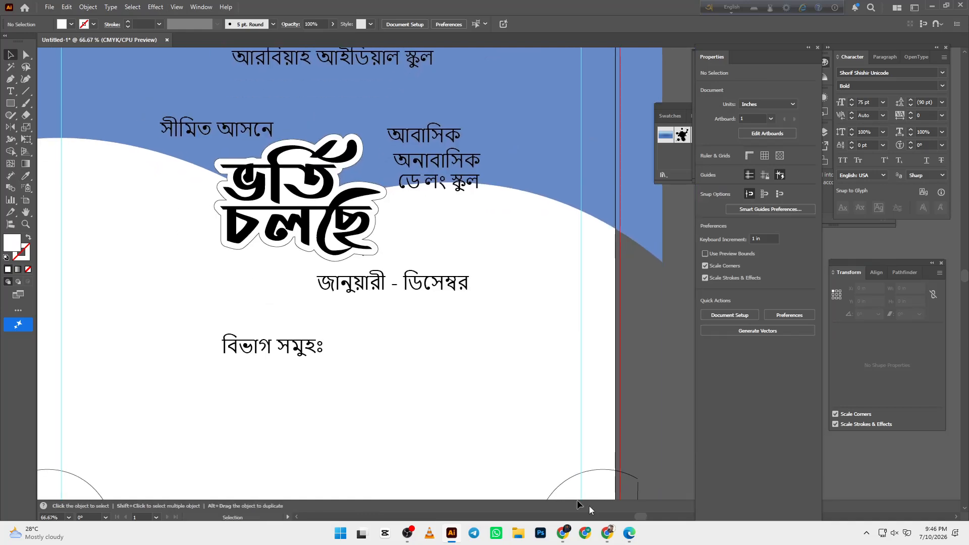
# Check the color requirement in the PDF brief, then search Google in Chrome for "peaceful blue skies color" and open the Peaceful Blue Skies palette preview.
pyautogui.click(626, 539)
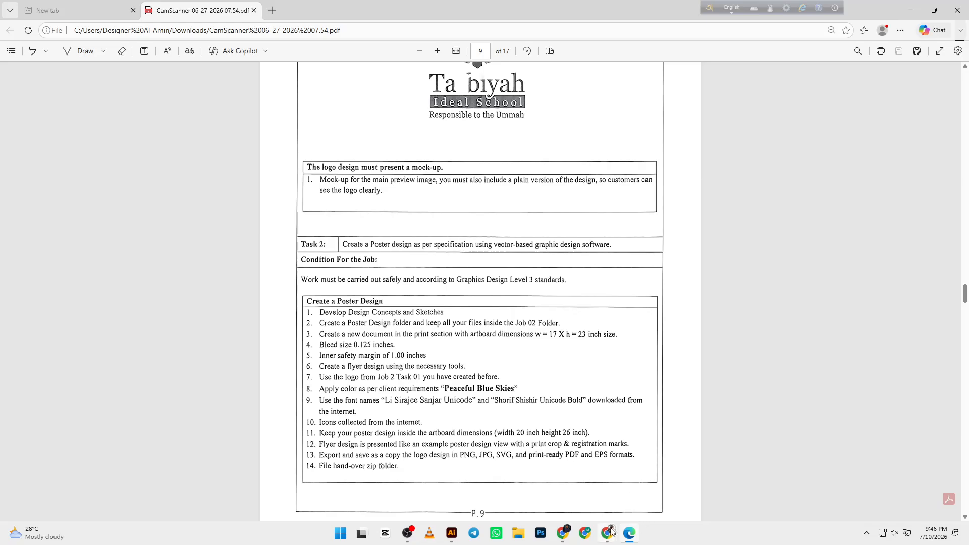
pyautogui.moveTo(607, 533)
pyautogui.click(550, 460)
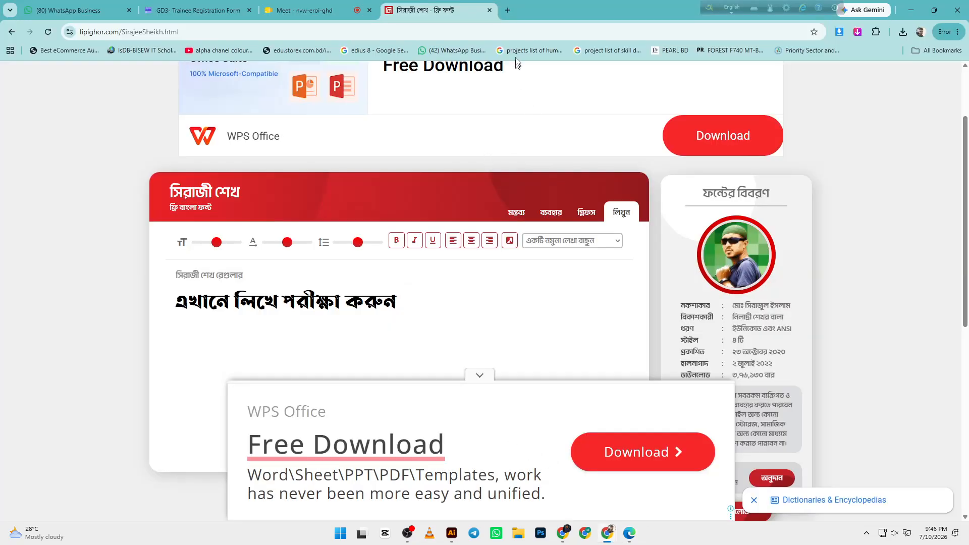
pyautogui.click(507, 10)
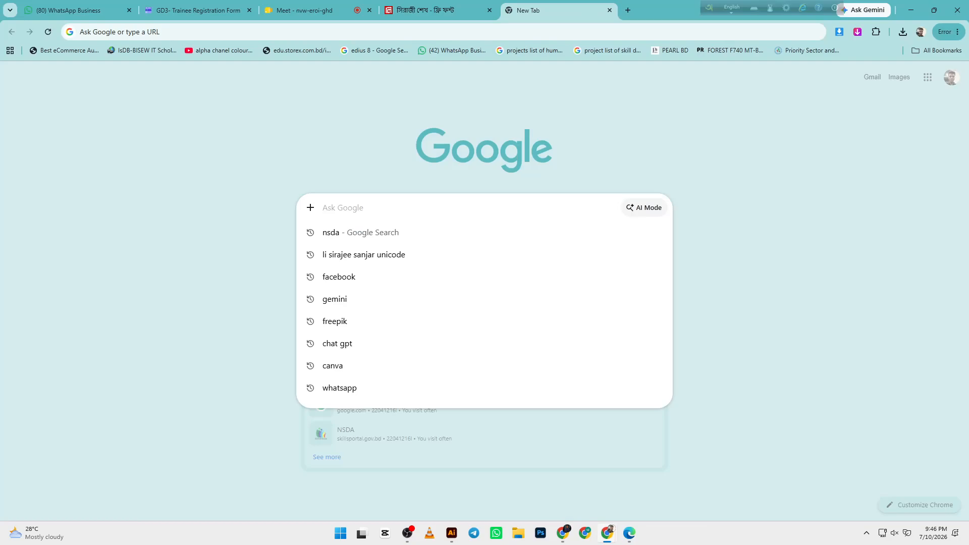
pyautogui.write('pea')
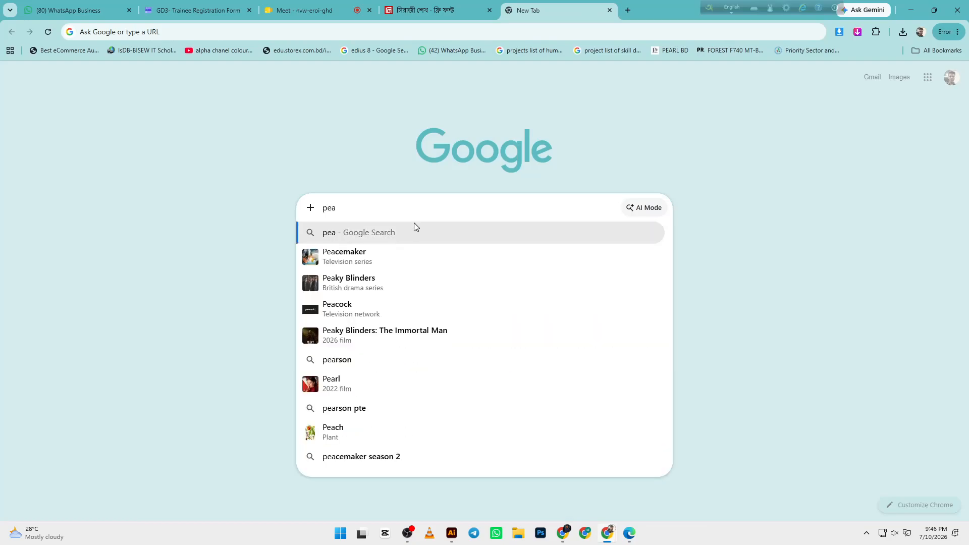
pyautogui.write('chful')
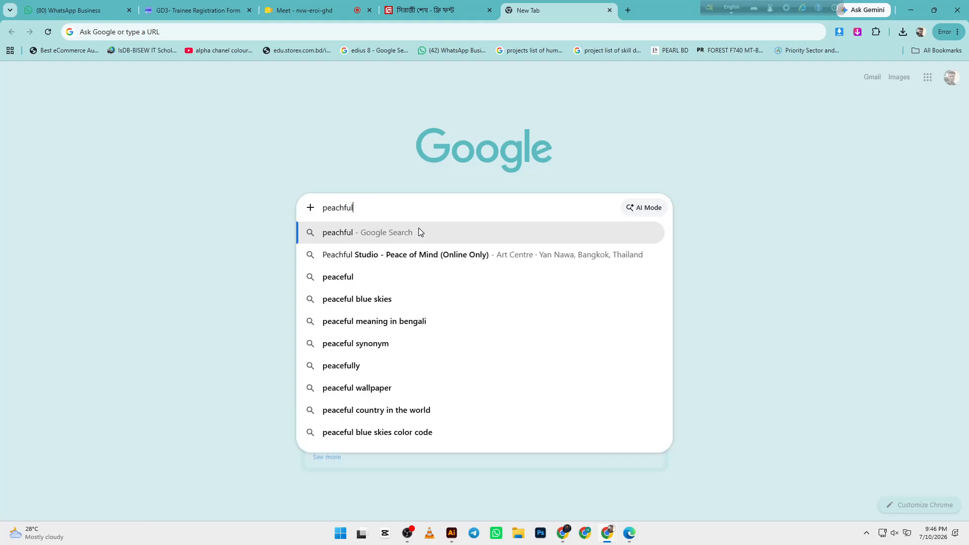
pyautogui.write(' blu')
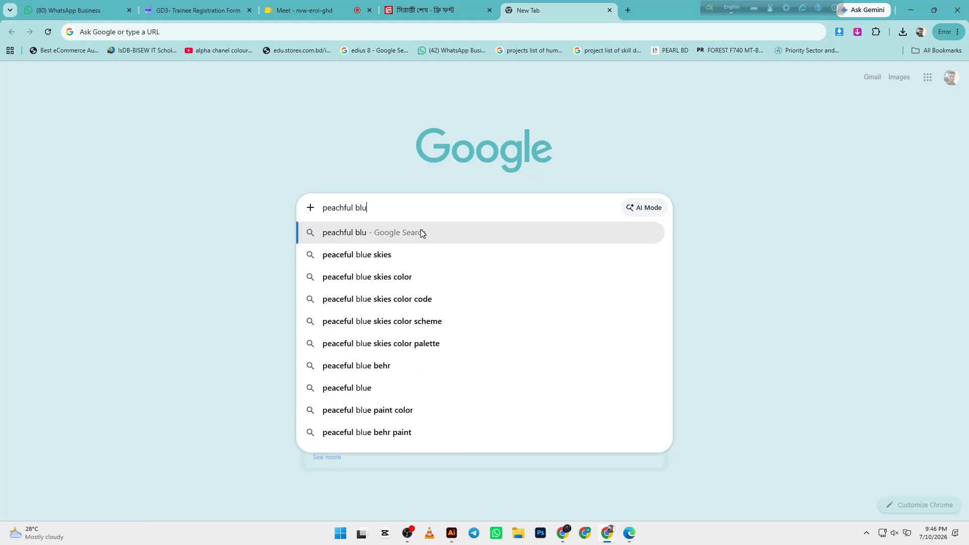
pyautogui.click(427, 276)
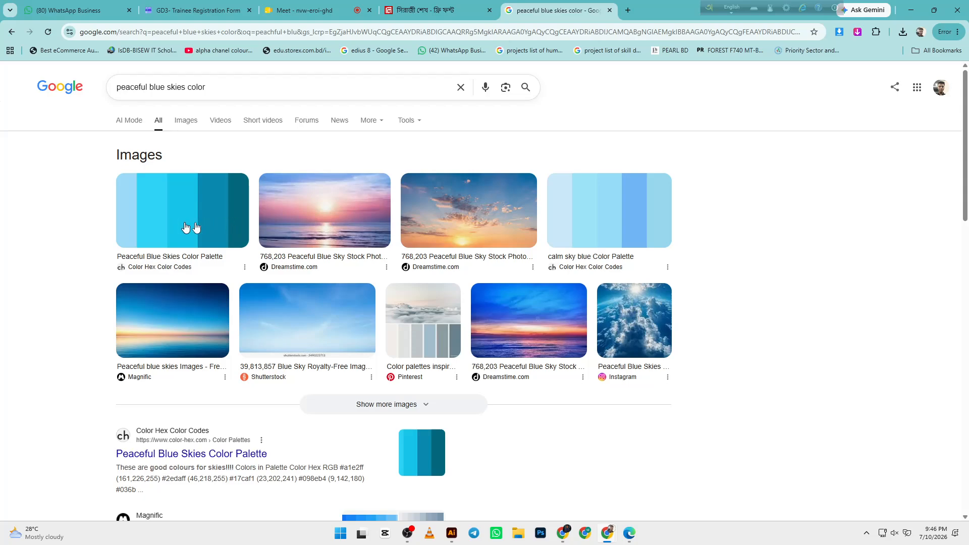
pyautogui.click(166, 235)
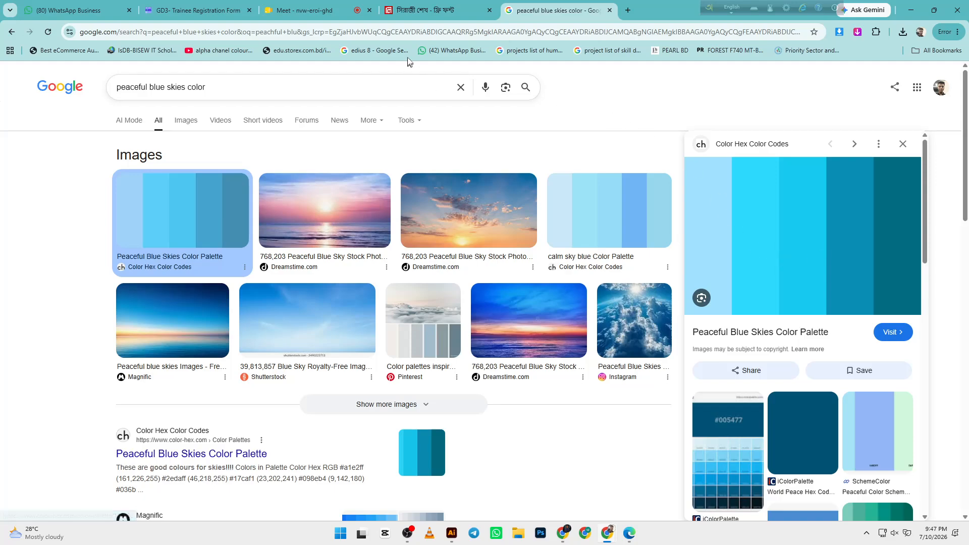
# Check the running Google Meet call and return to the poster document in Illustrator.
pyautogui.click(302, 10)
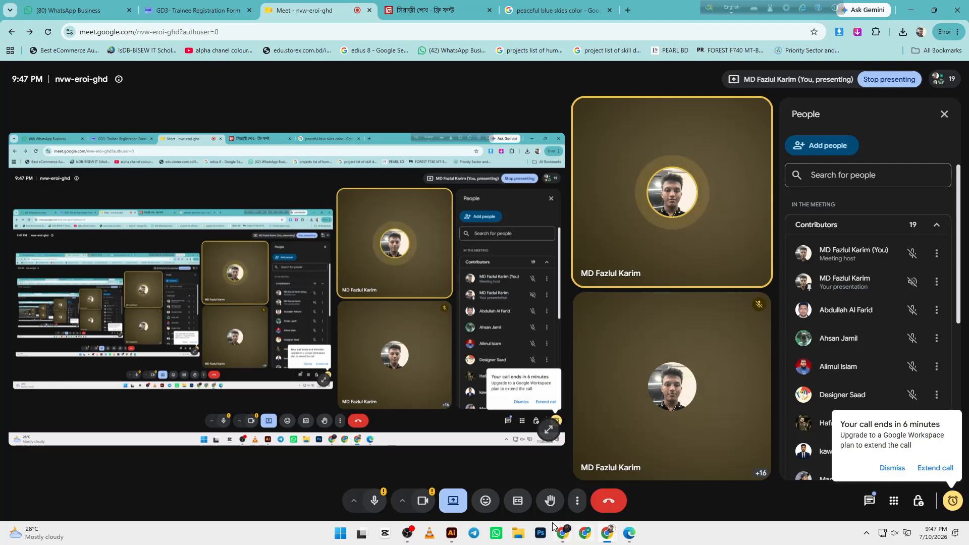
pyautogui.click(404, 538)
pyautogui.click(451, 533)
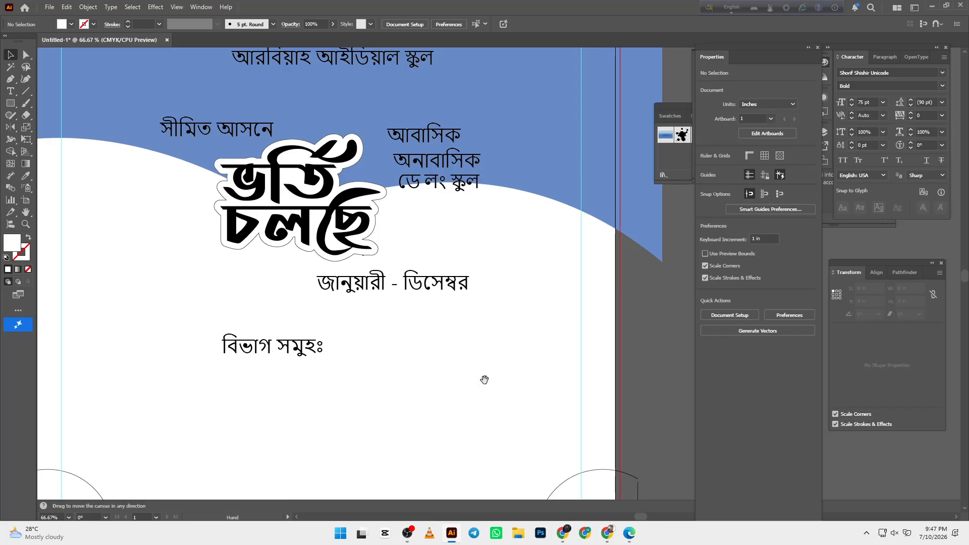
# Break the "সীমিত আসনে" text into two lines by replacing the space between its words with a line break.
pyautogui.moveTo(485, 379); pyautogui.dragTo(411, 381)
pyautogui.scroll(-3, 408, 360)
pyautogui.scroll(3, 346, 336)
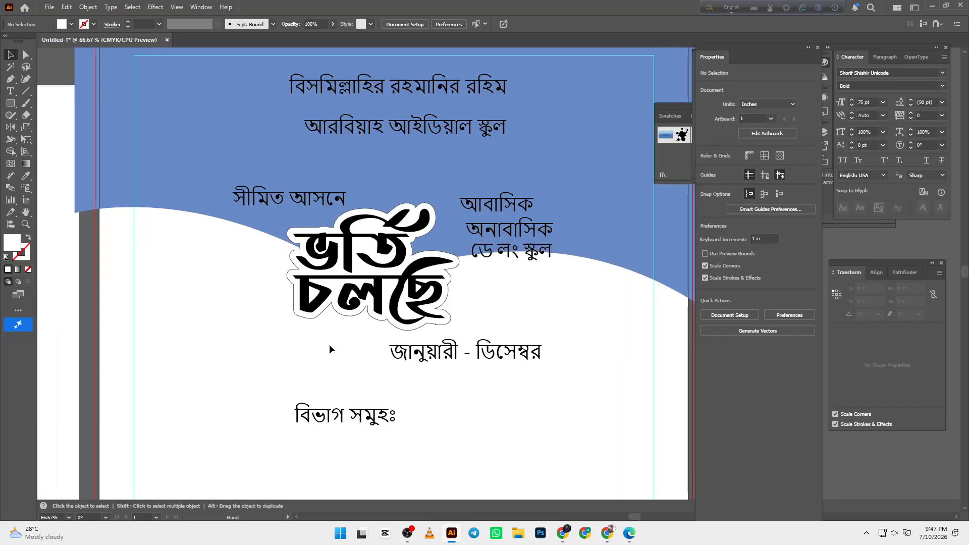
pyautogui.doubleClick(301, 203)
pyautogui.hotkey('ctrl', 'a')
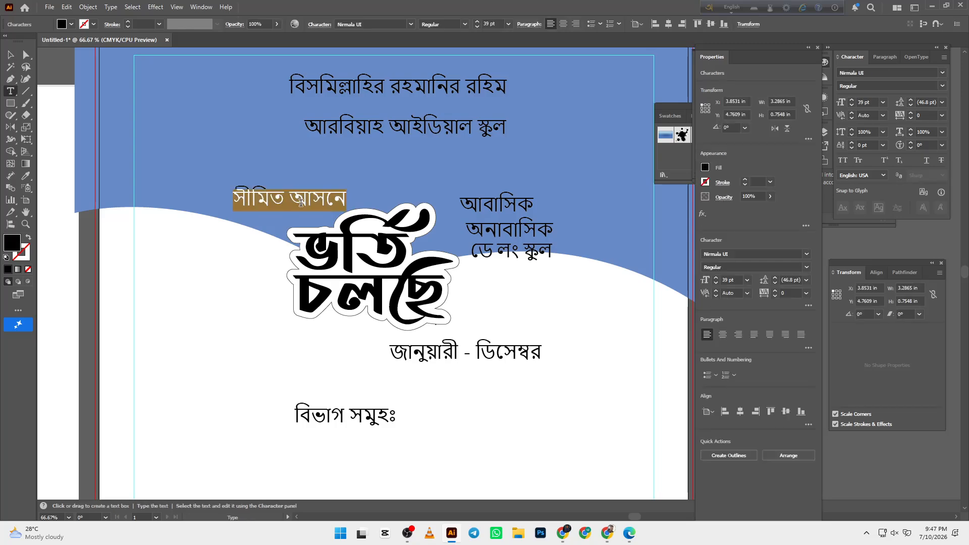
pyautogui.click(290, 202)
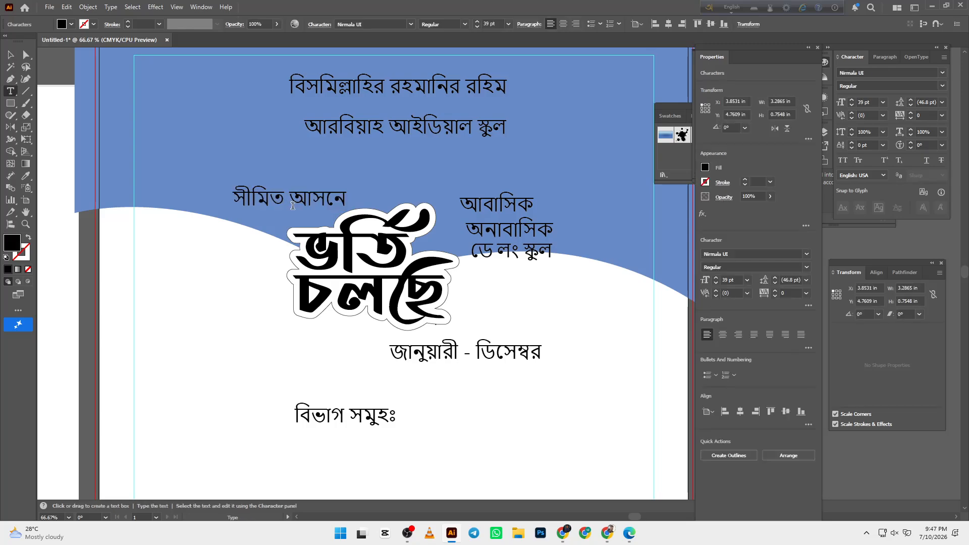
pyautogui.press('BackSpace')
pyautogui.press('Return')
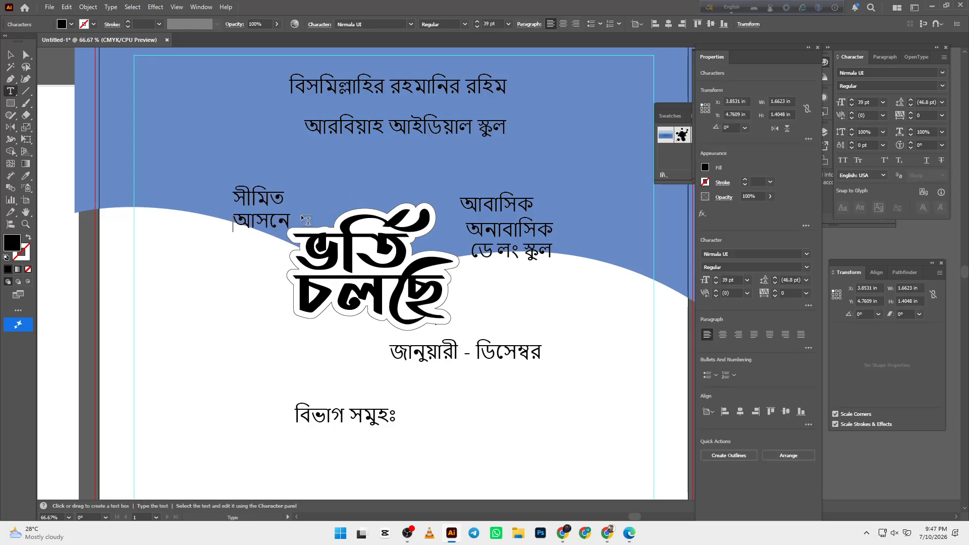
pyautogui.click(10, 54)
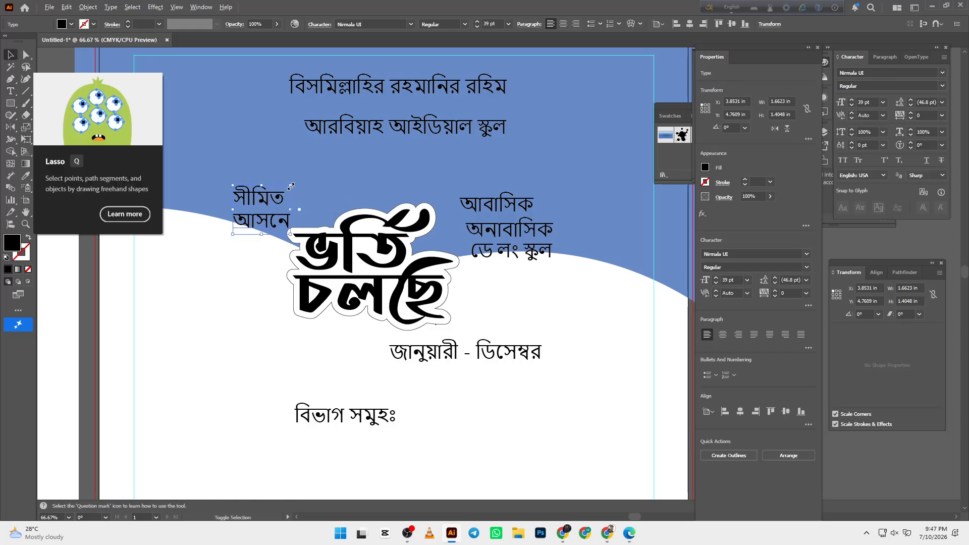
# Scale the two-line "সীমিত আসনে" text down to about 28.5 pt, shift it up slightly and set it in Bold.
pyautogui.moveTo(288, 192); pyautogui.dragTo(273, 173)
pyautogui.click(941, 86)
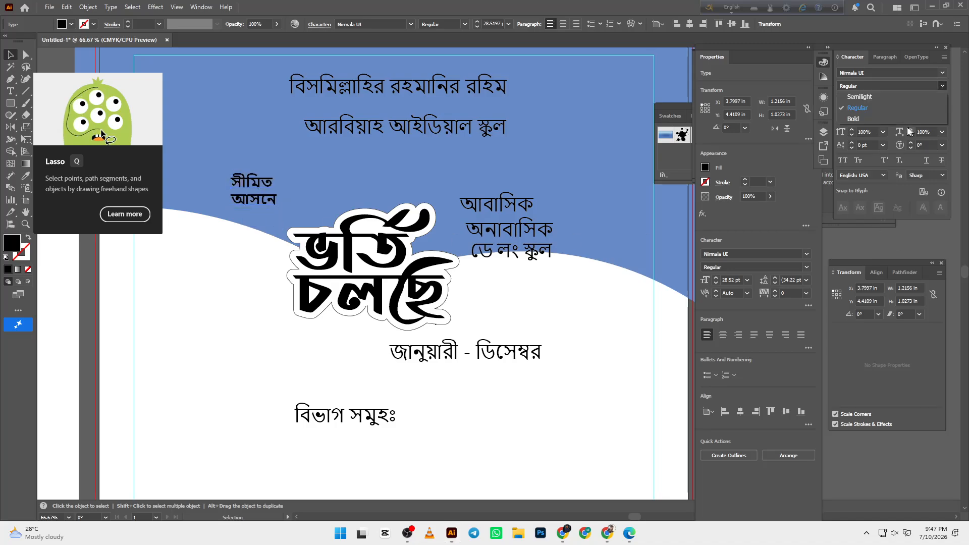
pyautogui.click(874, 119)
pyautogui.click(500, 291)
pyautogui.moveTo(499, 291); pyautogui.dragTo(493, 326)
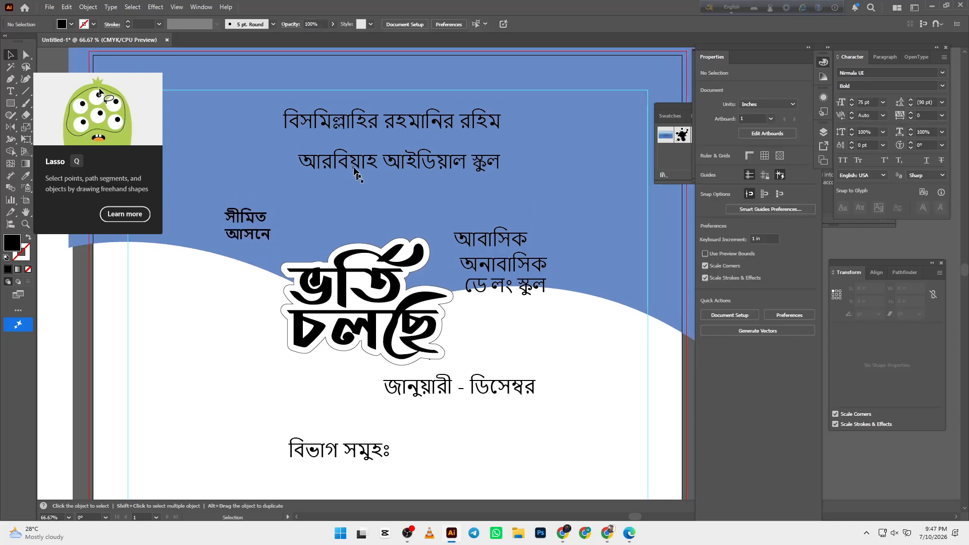
# Enlarge the school name "আরবিয়াহ আইডিয়াল স্কুল" to about 68 pt and set its font style to Bold.
pyautogui.click(367, 173)
pyautogui.moveTo(501, 177); pyautogui.dragTo(537, 222)
pyautogui.hscroll(2, 539, 223)
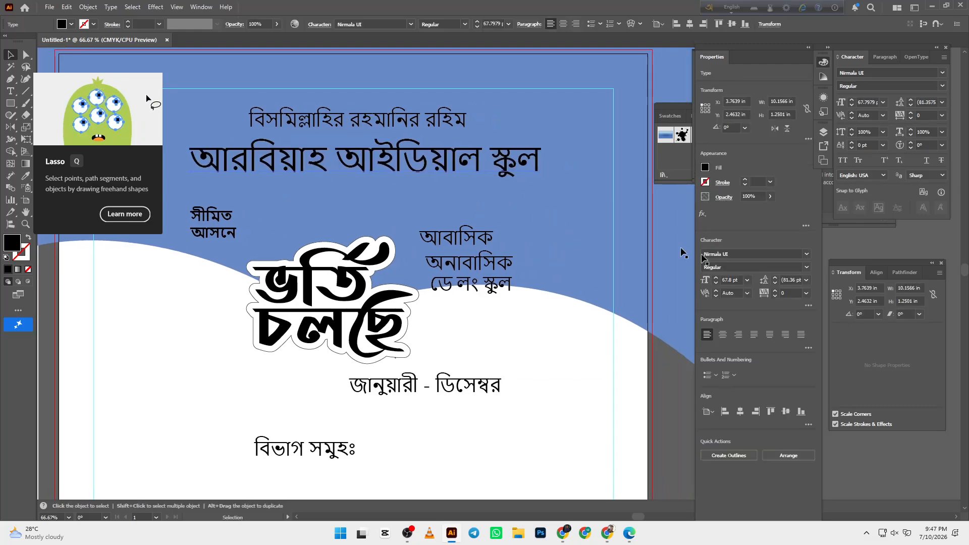
pyautogui.click(942, 87)
pyautogui.click(873, 119)
pyautogui.hscroll(-2, 482, 192)
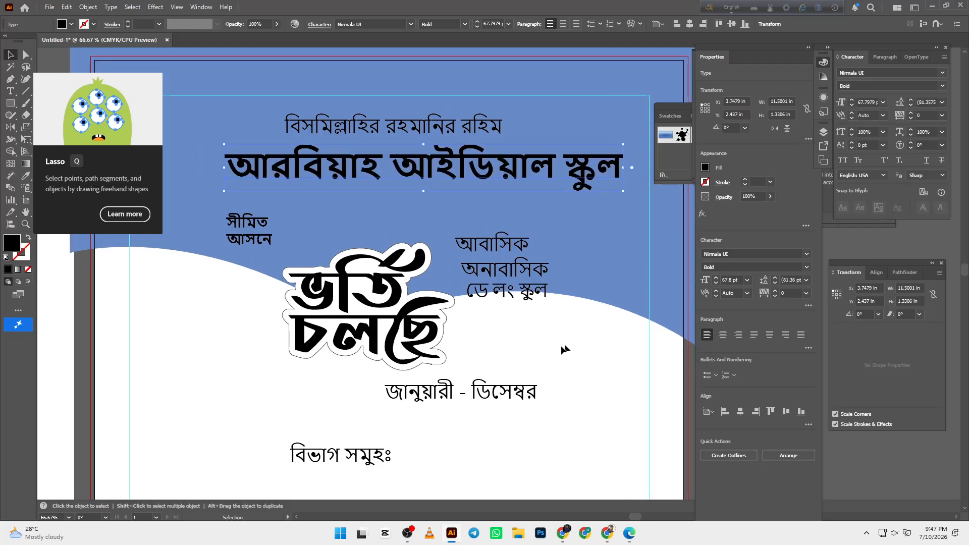
# Center the school name horizontally on the artboard.
pyautogui.click(482, 192)
pyautogui.click(475, 171)
pyautogui.click(689, 24)
pyautogui.click(555, 355)
# Move the "আবাসিক", "অনাবাসিক" and "ডে লং স্কুল" texts together about 1.3 in to the right and slightly up.
pyautogui.moveTo(525, 342); pyautogui.dragTo(520, 249)
pyautogui.click(531, 209)
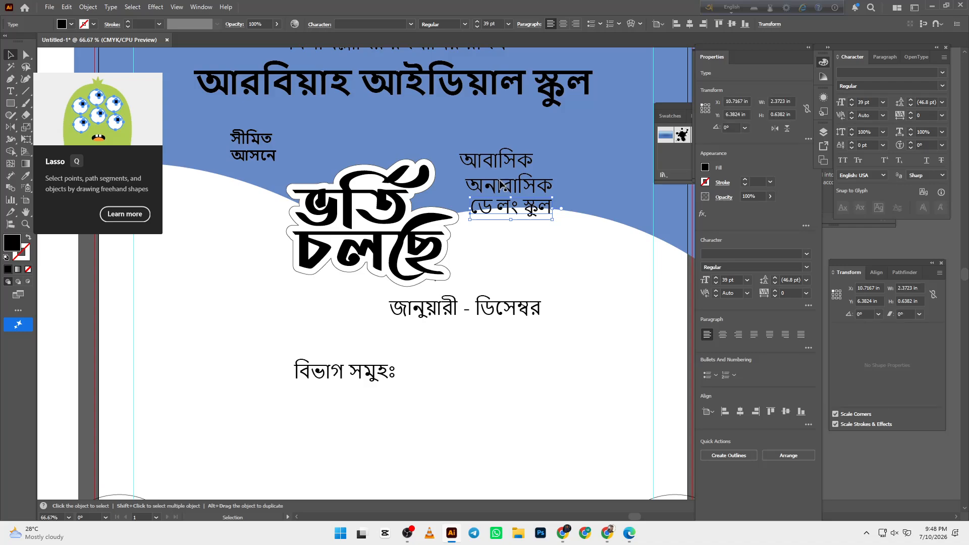
pyautogui.keyDown('shift'); pyautogui.click(498, 160); pyautogui.keyUp('shift')
pyautogui.moveTo(528, 211); pyautogui.dragTo(571, 202)
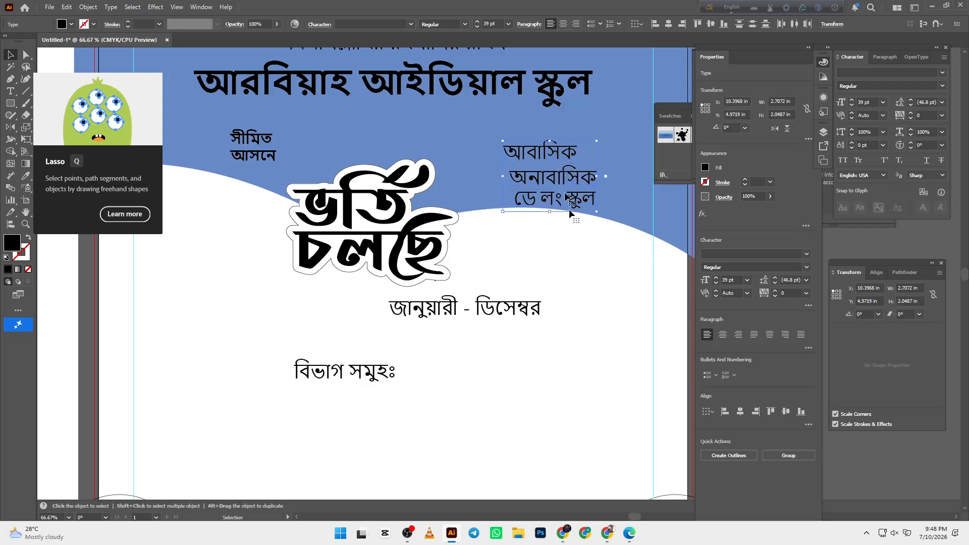
pyautogui.moveTo(575, 290); pyautogui.dragTo(558, 288)
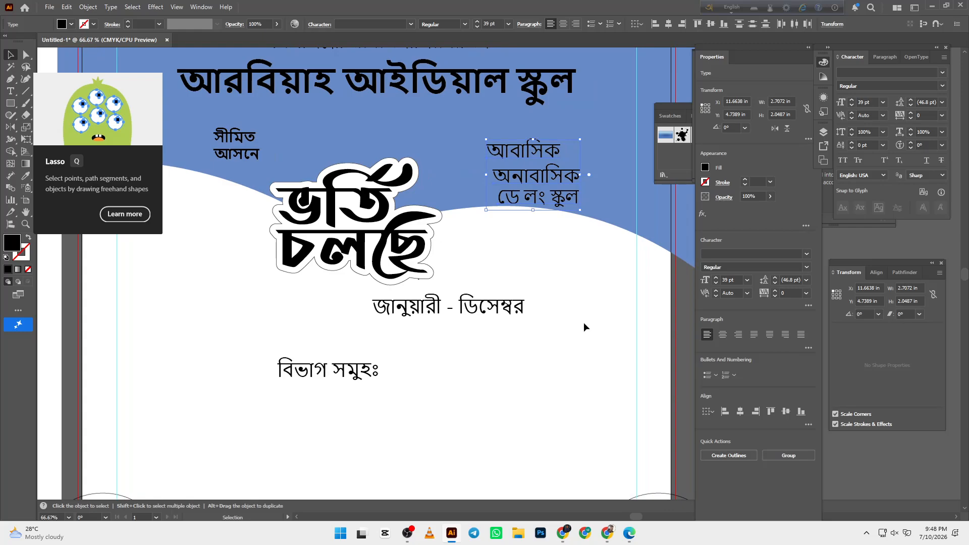
pyautogui.moveTo(582, 310); pyautogui.dragTo(565, 309)
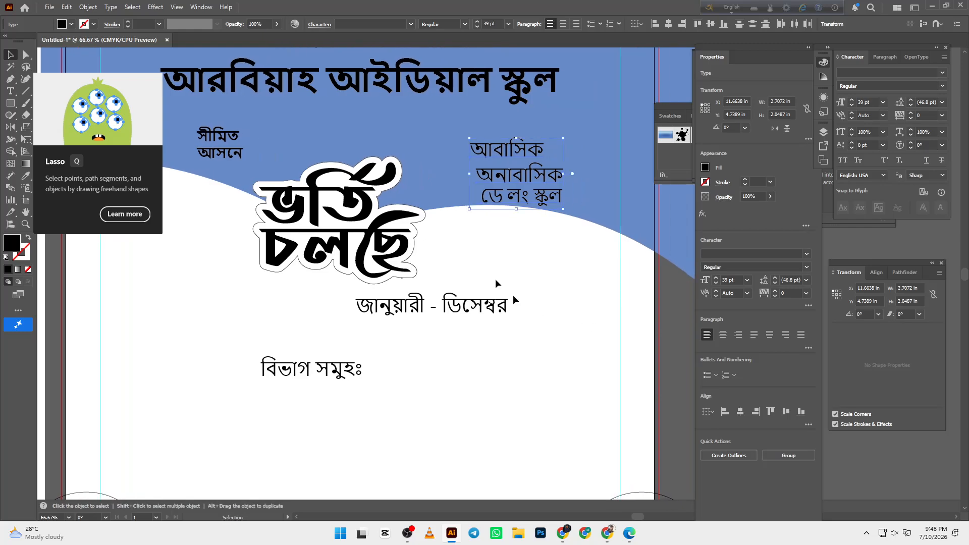
pyautogui.click(191, 221)
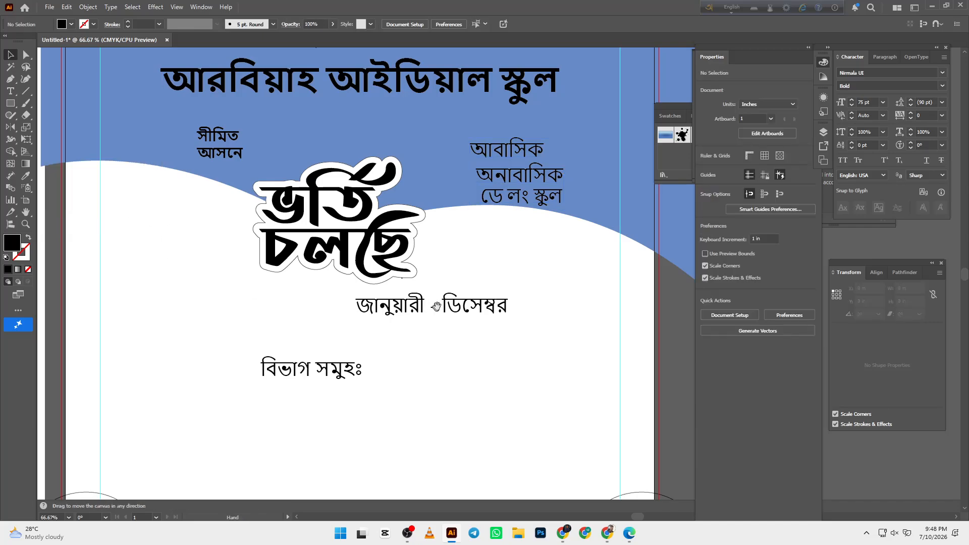
# Open the History panel, place it beside the artboard, enlarge it and review the list of recorded actions.
pyautogui.moveTo(433, 304); pyautogui.dragTo(371, 259)
pyautogui.scroll(-5, 393, 286)
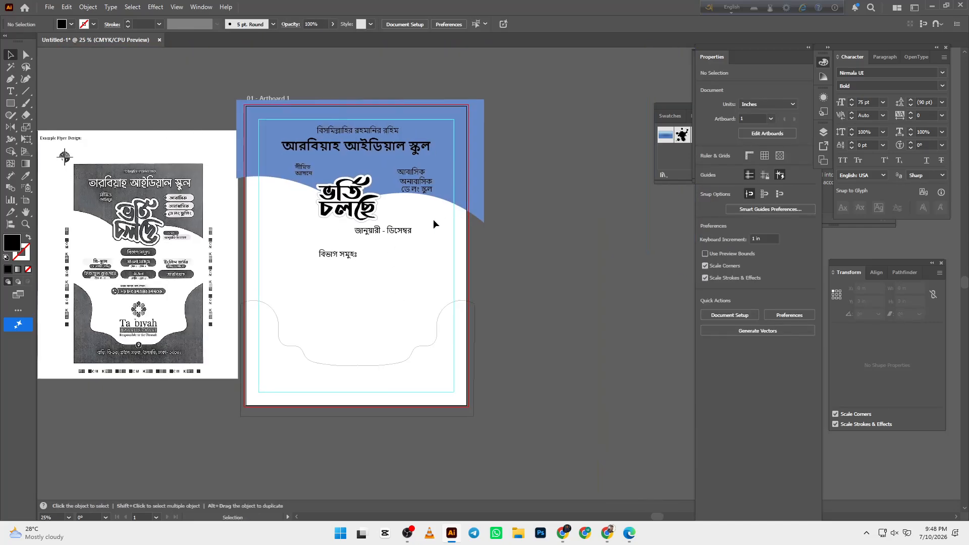
pyautogui.click(200, 7)
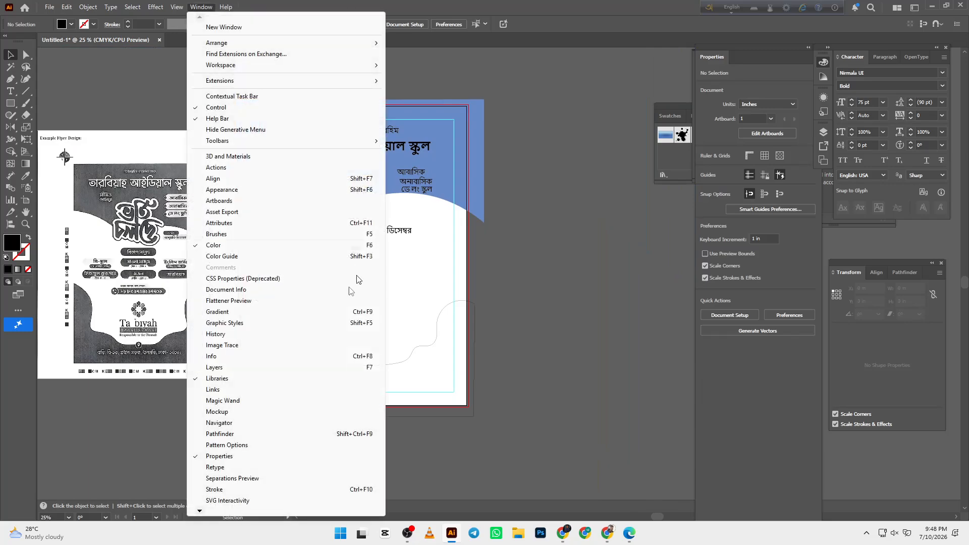
pyautogui.click(235, 335)
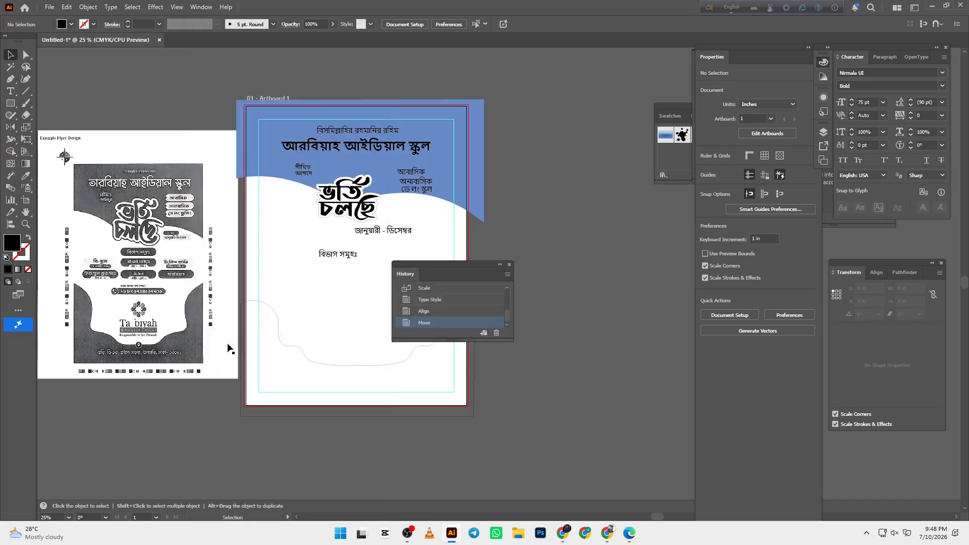
pyautogui.moveTo(480, 276); pyautogui.dragTo(591, 226)
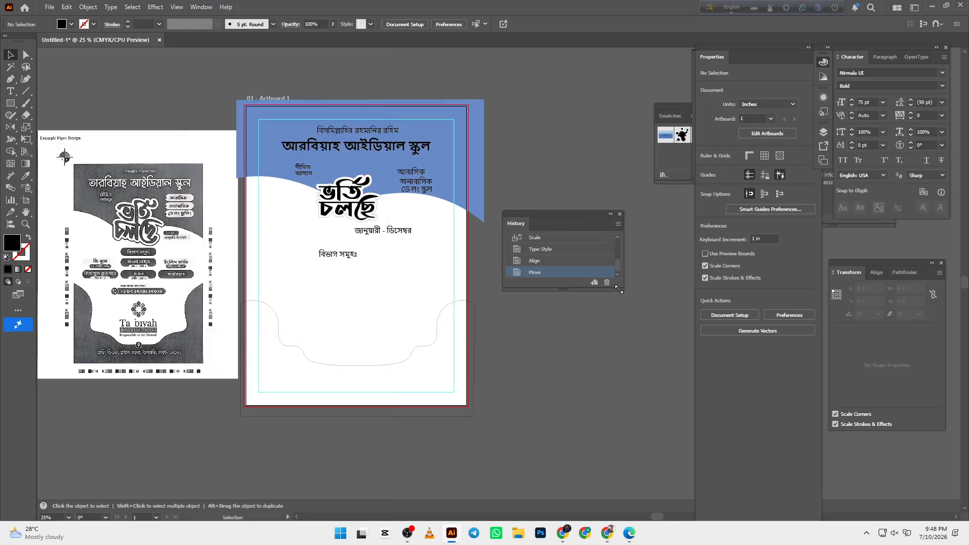
pyautogui.moveTo(619, 290); pyautogui.dragTo(645, 504)
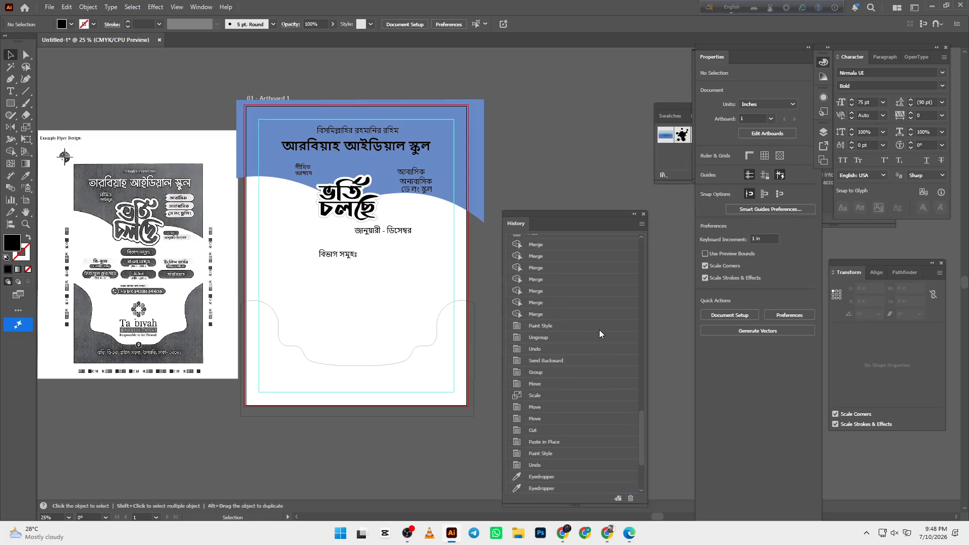
pyautogui.scroll(15, 598, 329)
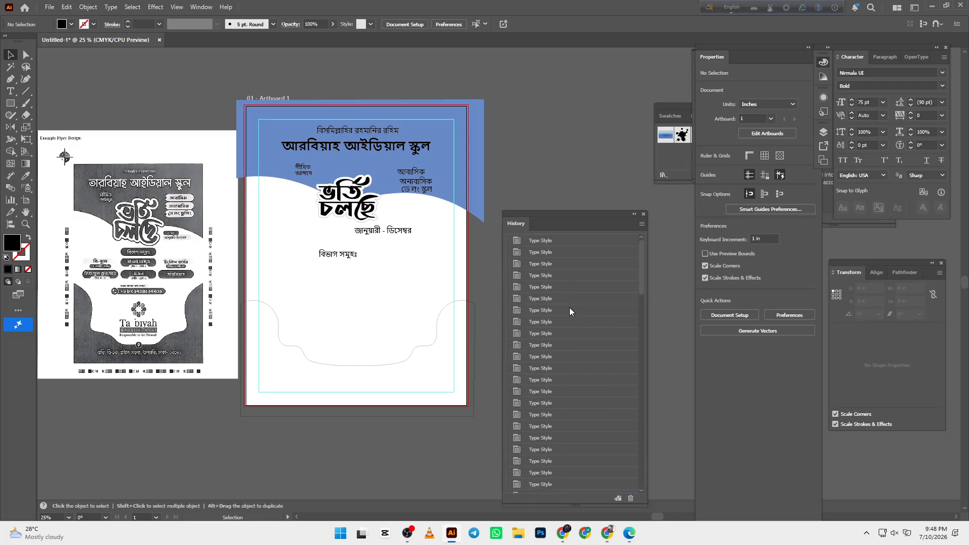
pyautogui.scroll(-15, 569, 306)
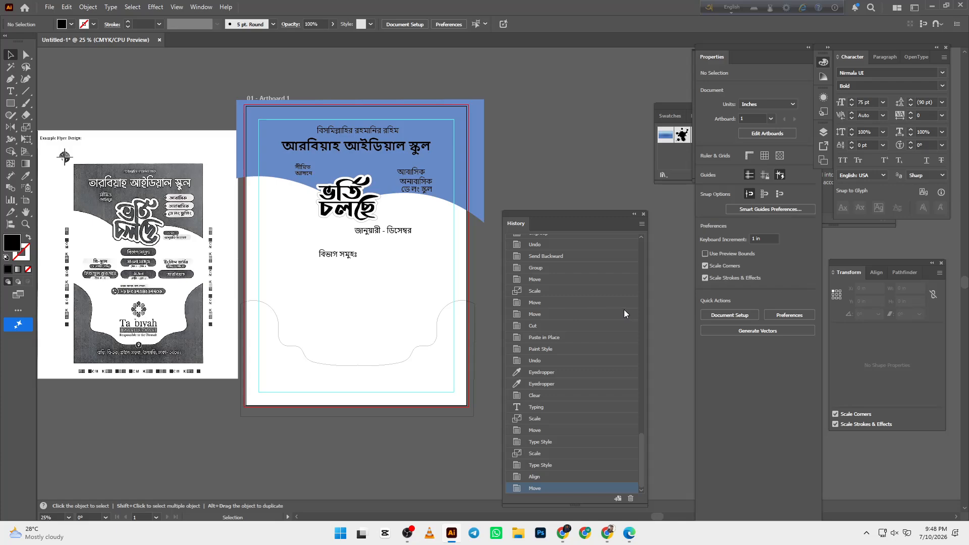
# Examine the example flyer's sections and lower curved shape, and compare its layout with the poster.
pyautogui.moveTo(171, 281); pyautogui.dragTo(233, 261)
pyautogui.scroll(3, 194, 265)
pyautogui.scroll(-1, 234, 260)
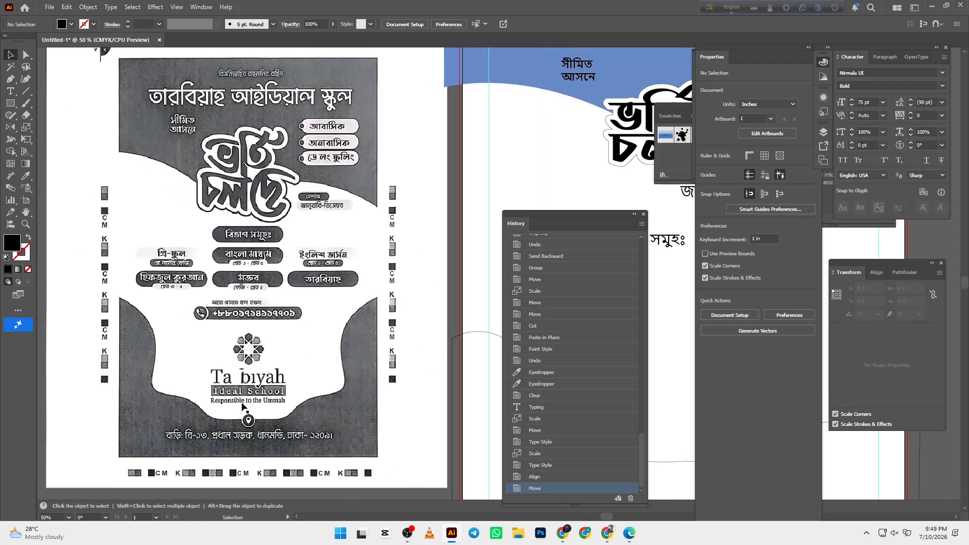
pyautogui.moveTo(305, 427); pyautogui.dragTo(222, 382)
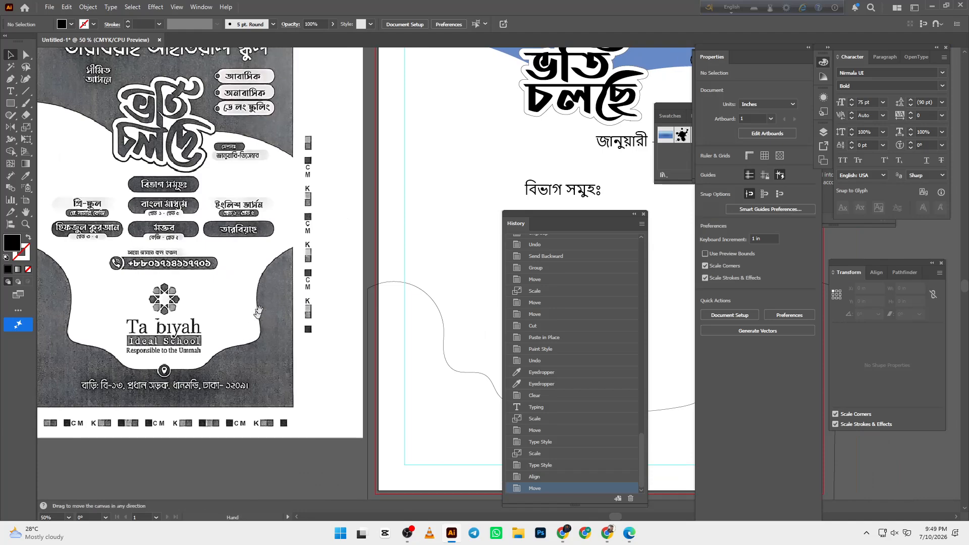
pyautogui.moveTo(260, 302); pyautogui.dragTo(206, 301)
pyautogui.scroll(-1, 244, 298)
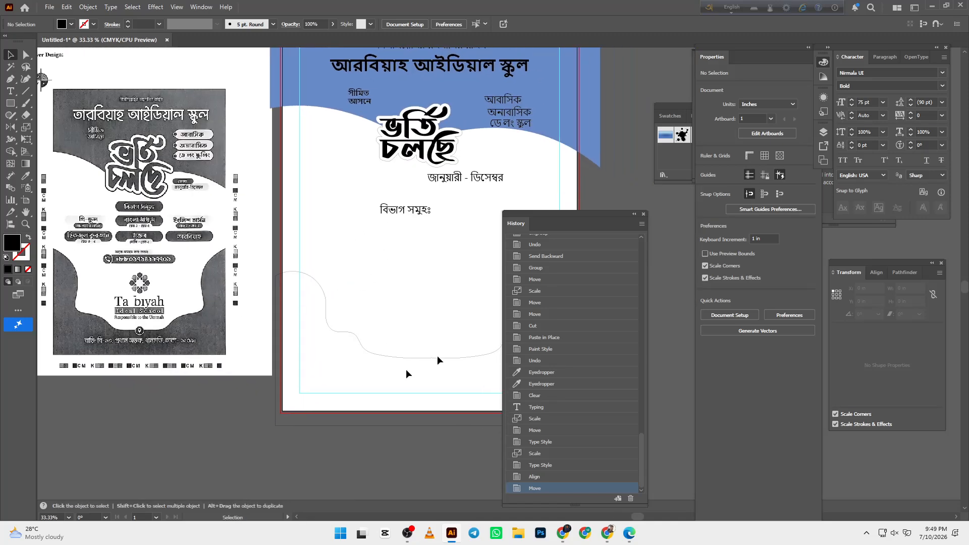
pyautogui.moveTo(424, 325); pyautogui.dragTo(410, 300)
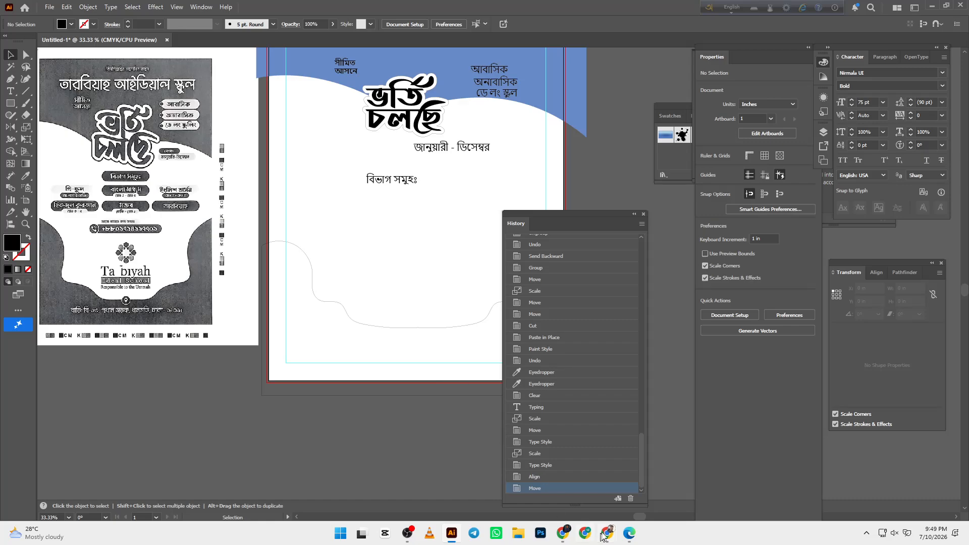
# Switch to Chrome to check the Google Meet call, and open the batch group chat in WhatsApp Web.
pyautogui.moveTo(607, 535)
pyautogui.click(581, 501)
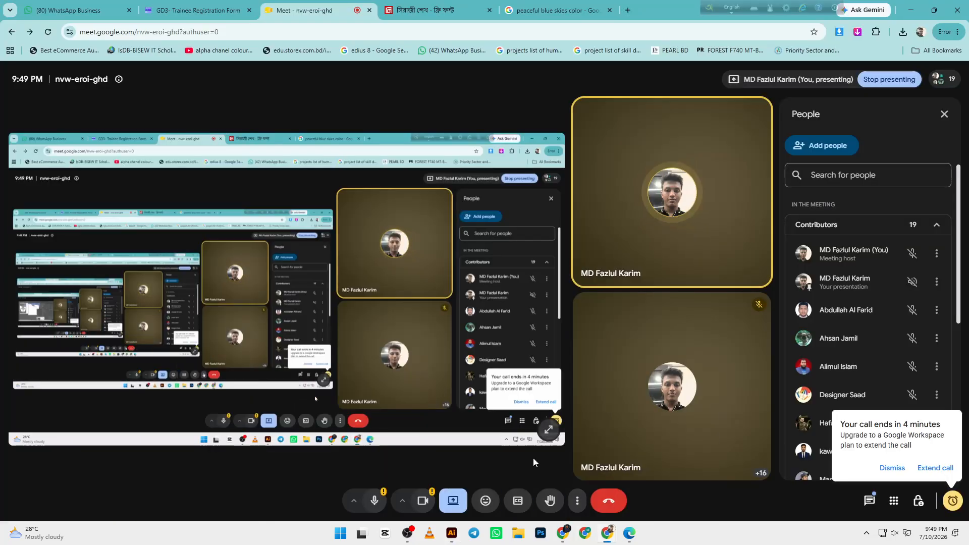
pyautogui.click(81, 9)
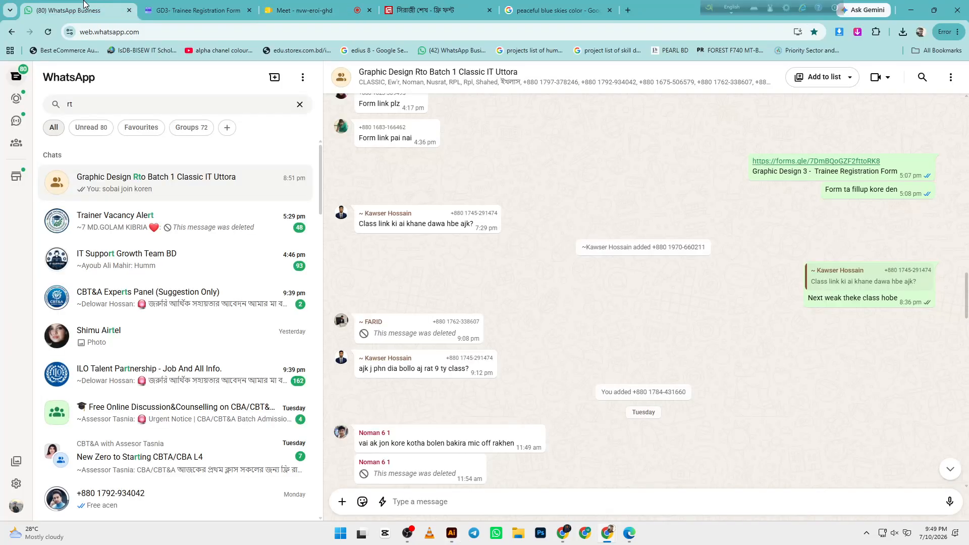